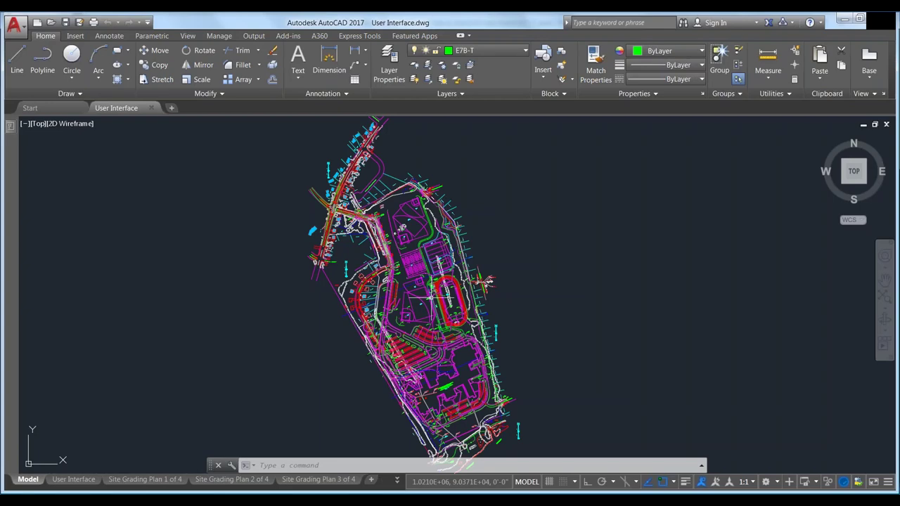
# - Maximise the AutoCAD window, then zoom and pan to centre the site plan's running track
pyautogui.moveTo(507, 276); pyautogui.dragTo(501, 255, button='middle')
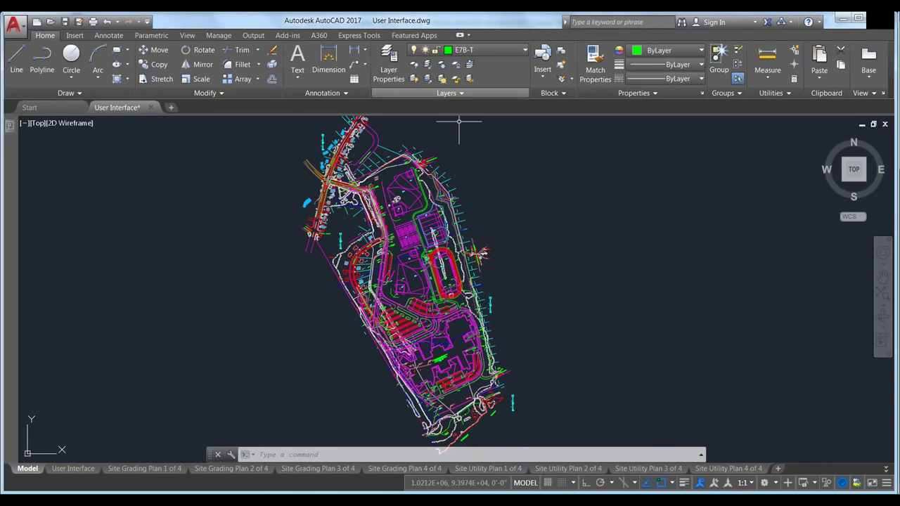
pyautogui.click(857, 19)
pyautogui.scroll(3, 437, 314)
pyautogui.moveTo(437, 314); pyautogui.dragTo(485, 450, button='middle')
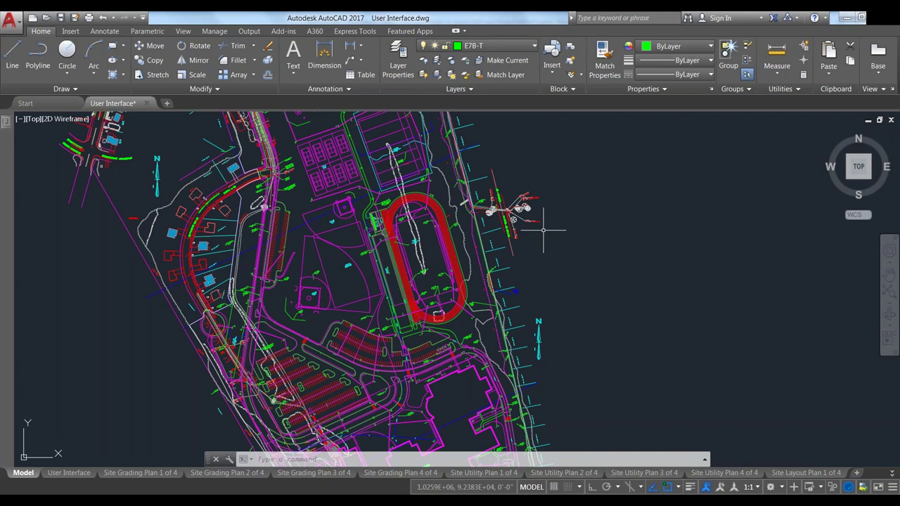
pyautogui.write('PU')
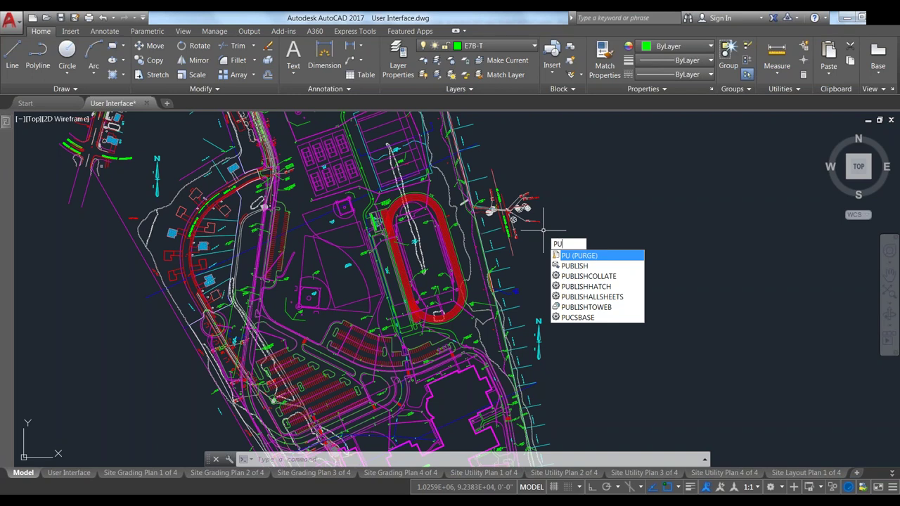
pyautogui.write('Rge')
pyautogui.press('Return')
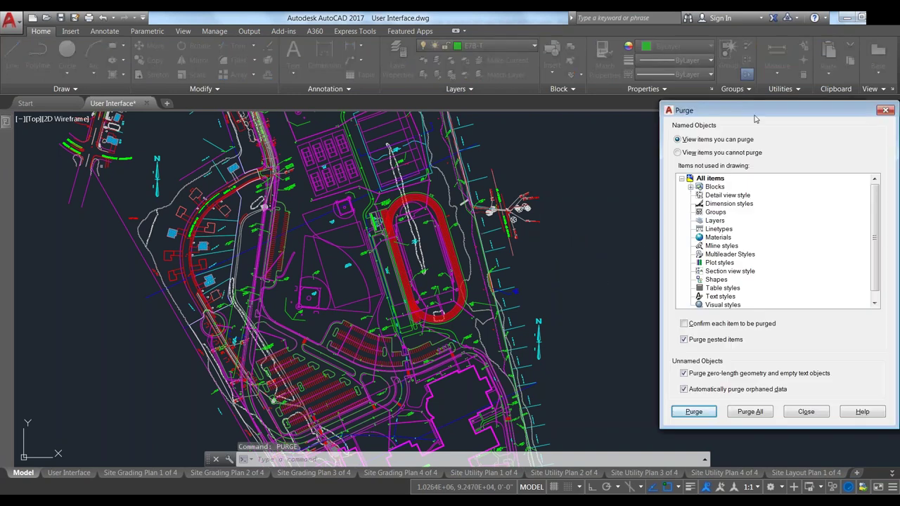
pyautogui.moveTo(706, 115); pyautogui.dragTo(381, 90)
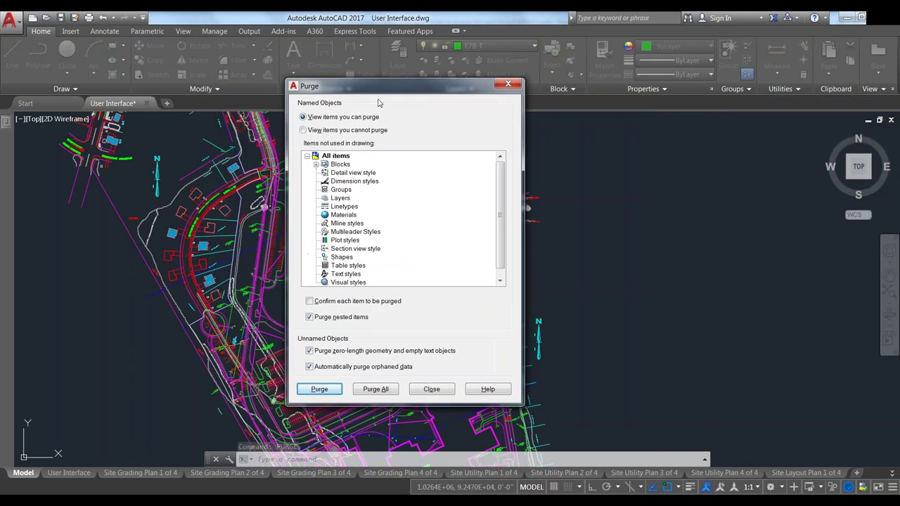
pyautogui.scroll(-1, 502, 257)
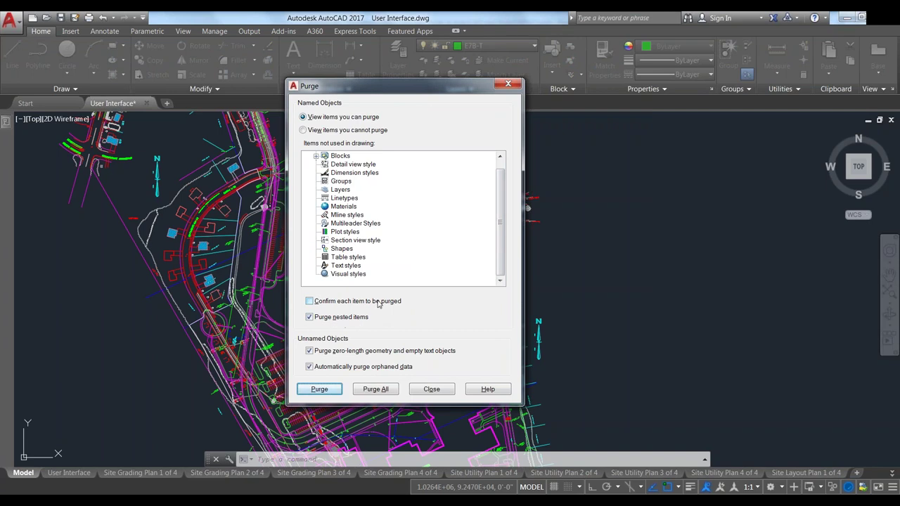
pyautogui.click(340, 182)
pyautogui.click(341, 190)
pyautogui.scroll(1, 358, 203)
pyautogui.click(432, 389)
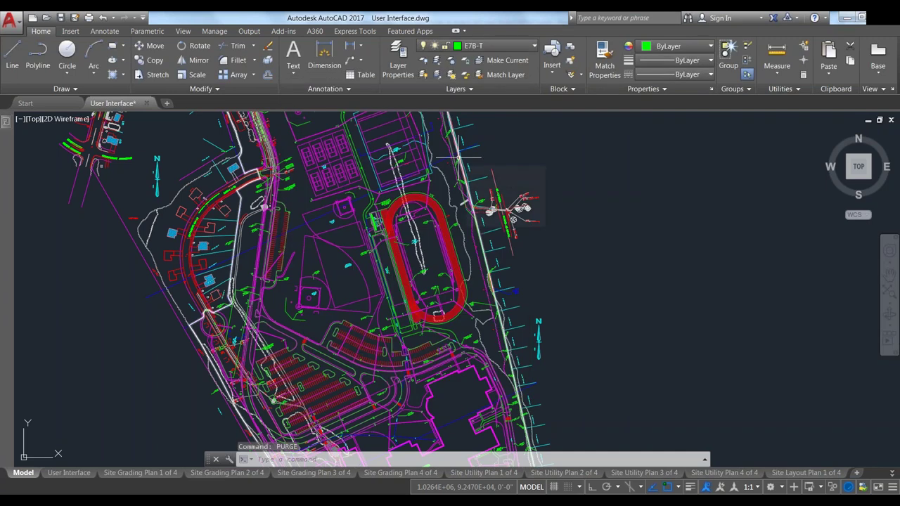
pyautogui.write('L')
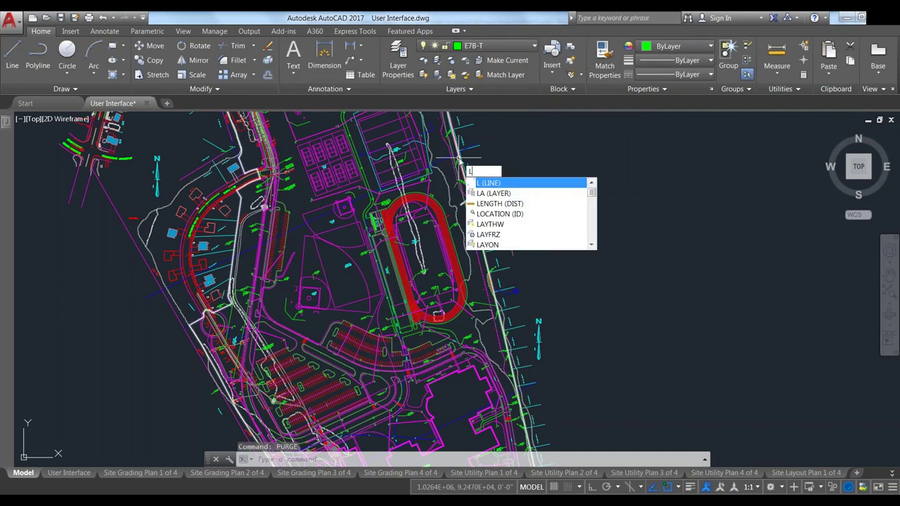
pyautogui.write('A')
# - Check the layer list with LA, then zoom and pan the running track and ball field to centre
pyautogui.press('Return')
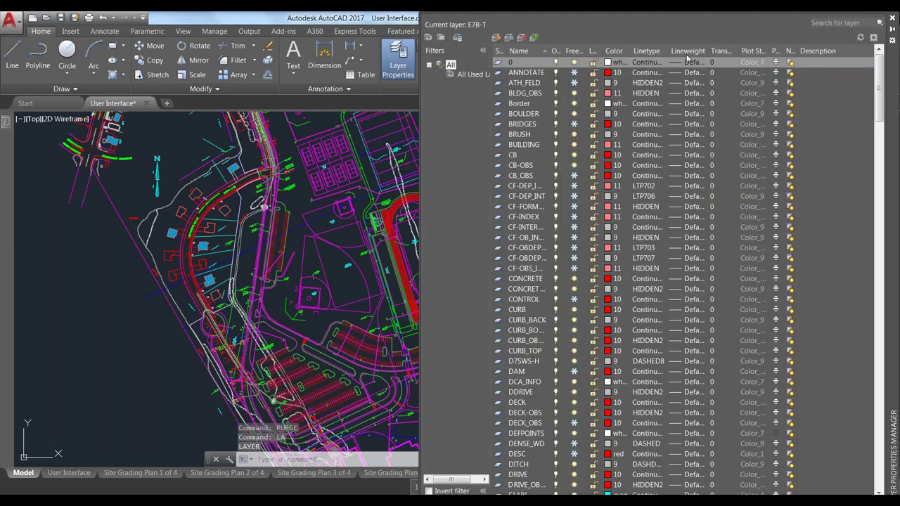
pyautogui.click(892, 20)
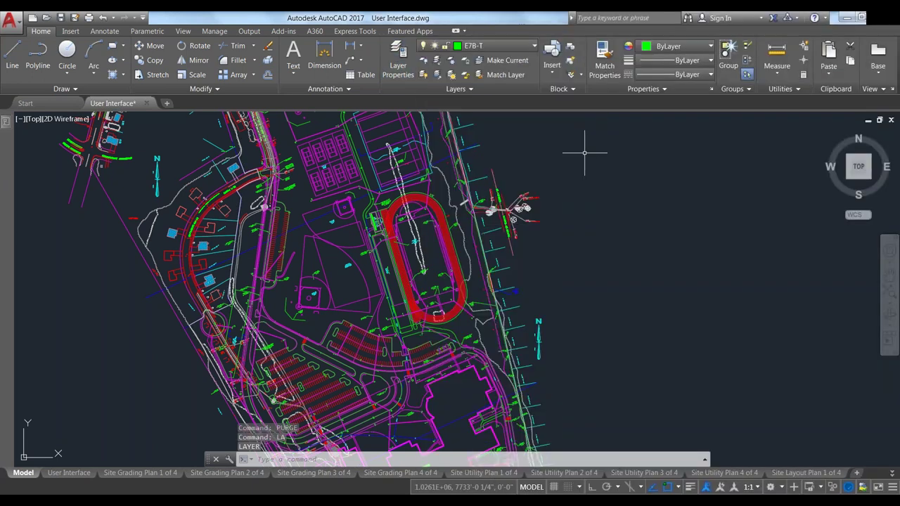
pyautogui.moveTo(278, 501)
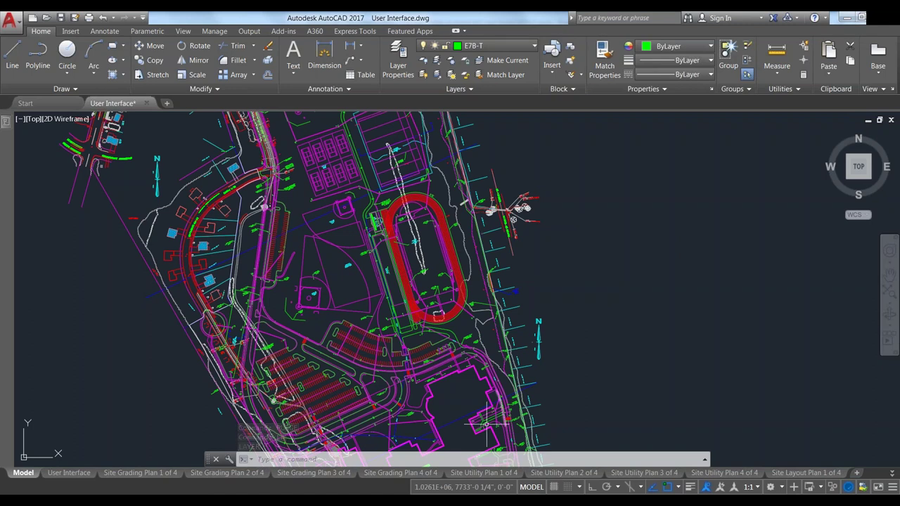
pyautogui.write('la')
pyautogui.press('Return')
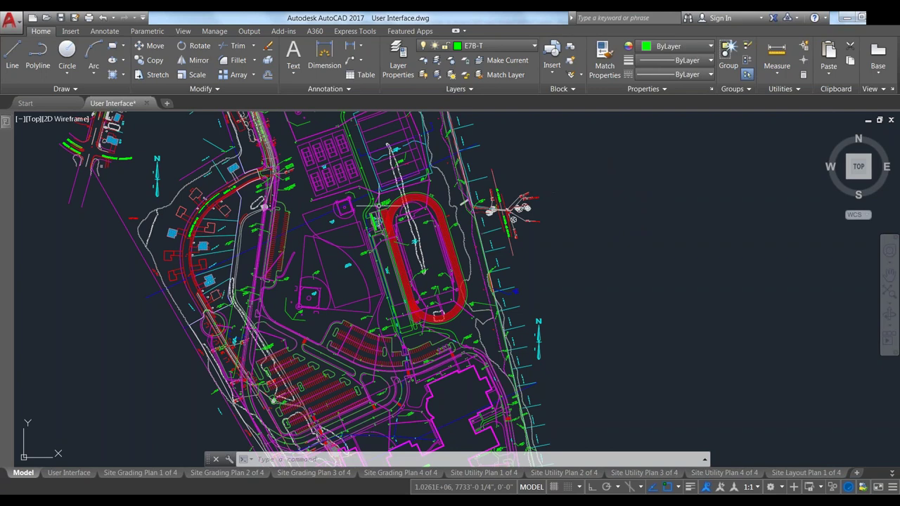
pyautogui.scroll(2, 204, 243)
pyautogui.moveTo(565, 204); pyautogui.dragTo(422, 220, button='middle')
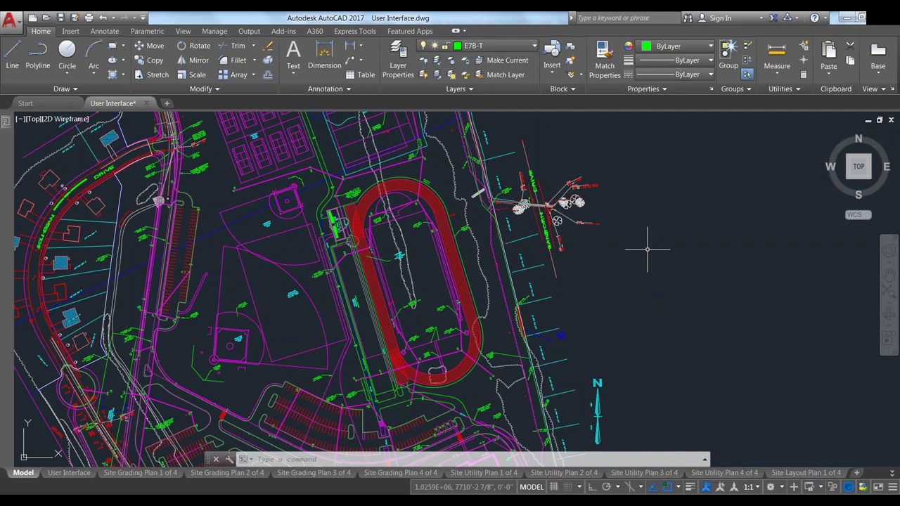
# - Create new empty layers Layer1 through Layer22 in Layer Properties Manager, then close it
pyautogui.write('layer')
pyautogui.press('Return')
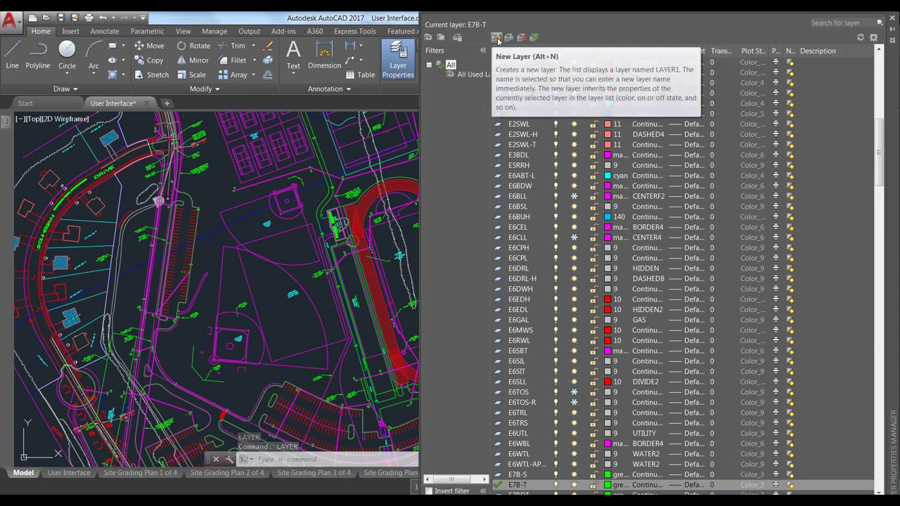
pyautogui.click(497, 39)
pyautogui.click(498, 39)
pyautogui.click(498, 39)
pyautogui.click(498, 39)
pyautogui.click(498, 39)
pyautogui.click(497, 39)
pyautogui.click(498, 39)
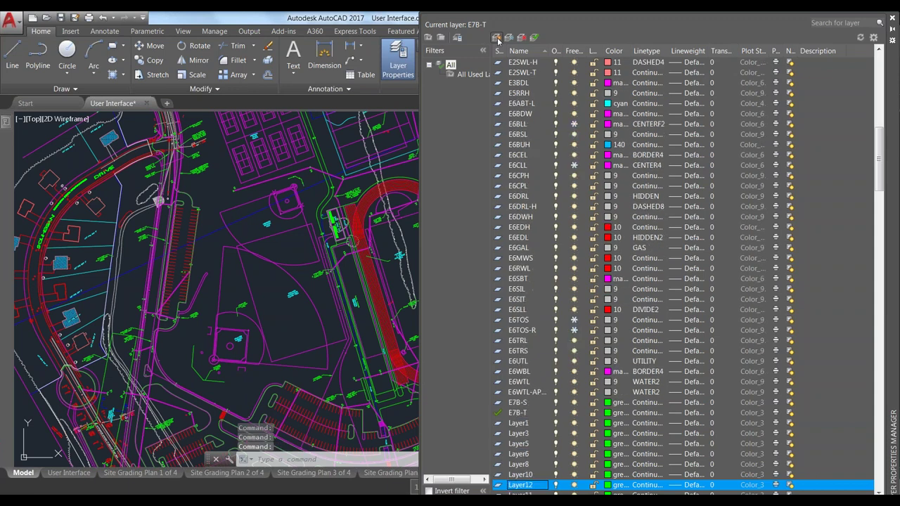
pyautogui.click(498, 39)
pyautogui.click(498, 39)
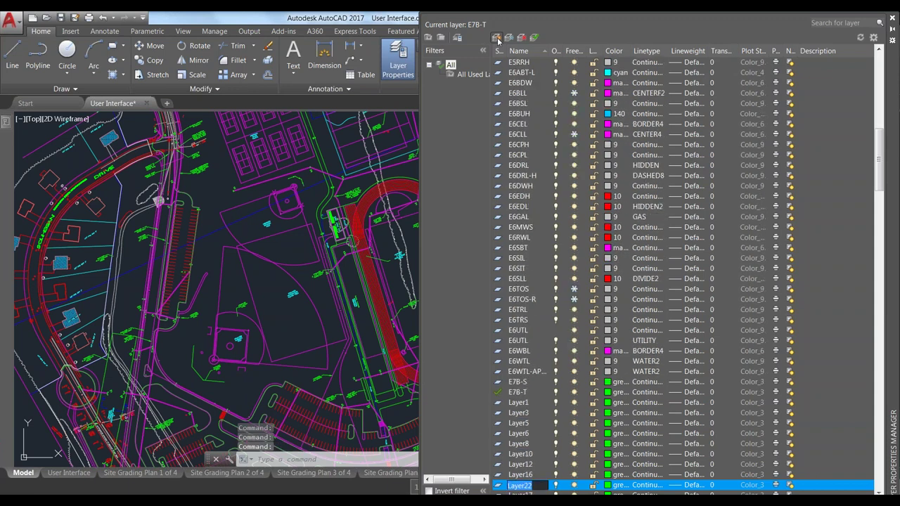
pyautogui.click(534, 403)
pyautogui.scroll(-4, 529, 398)
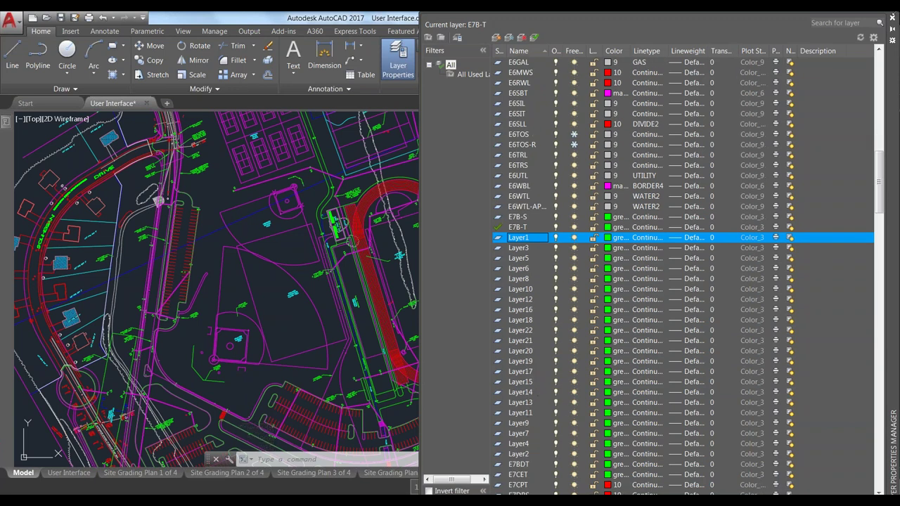
pyautogui.click(893, 19)
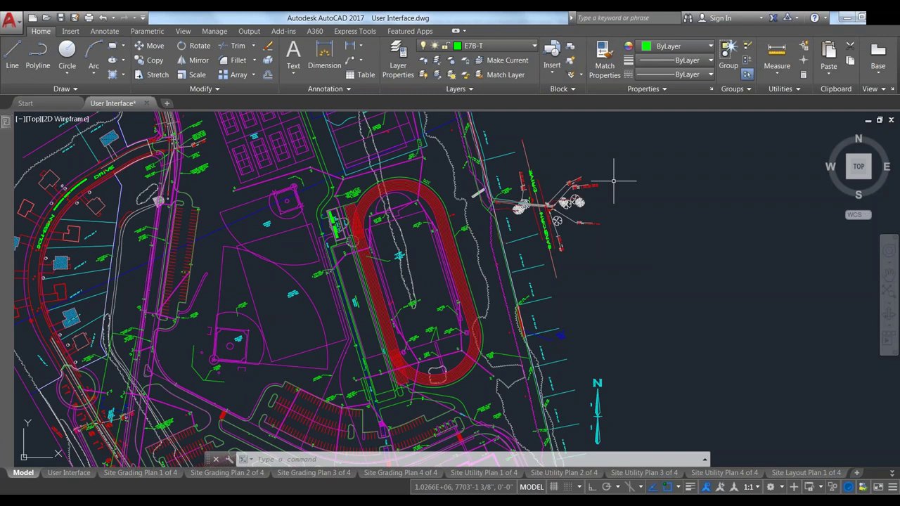
# - Load every available linetype, starting from ACAD_ISO03W100, into the drawing via LT
pyautogui.write('l')
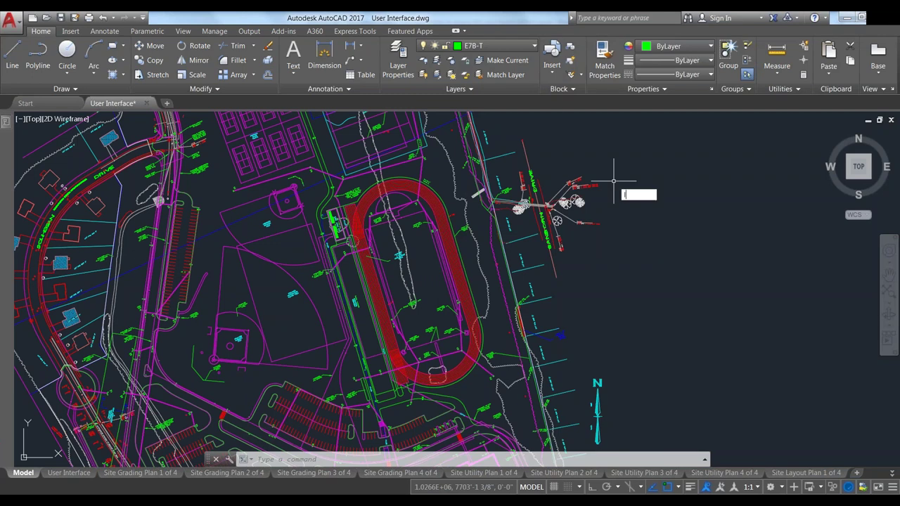
pyautogui.write('t')
pyautogui.press('Return')
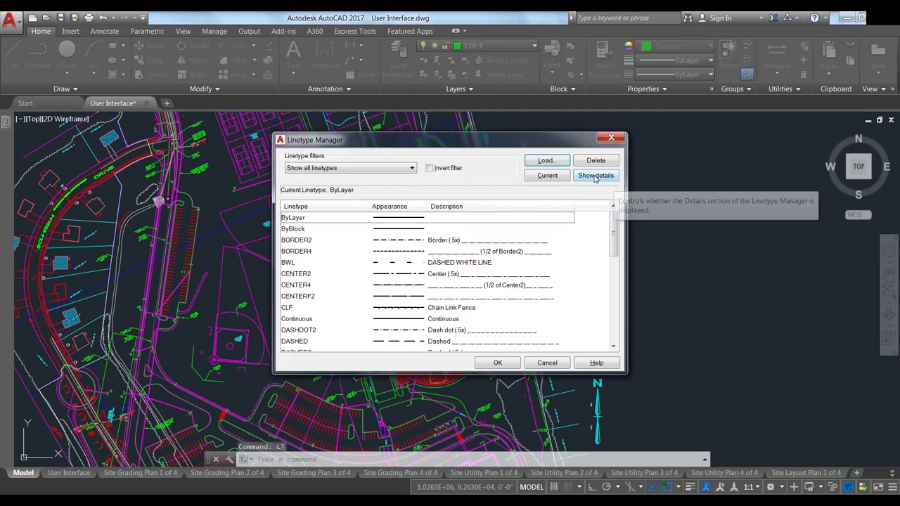
pyautogui.click(547, 160)
pyautogui.click(410, 244)
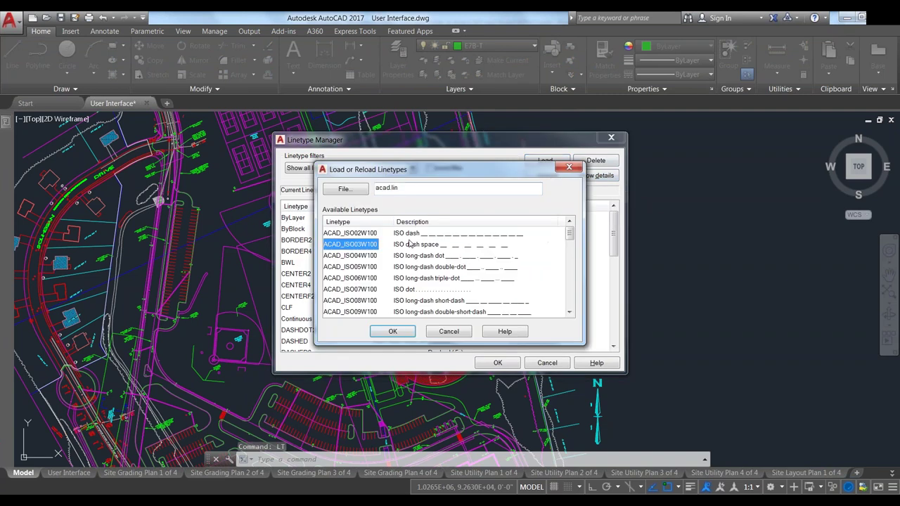
pyautogui.hotkey('ctrl', 'a')
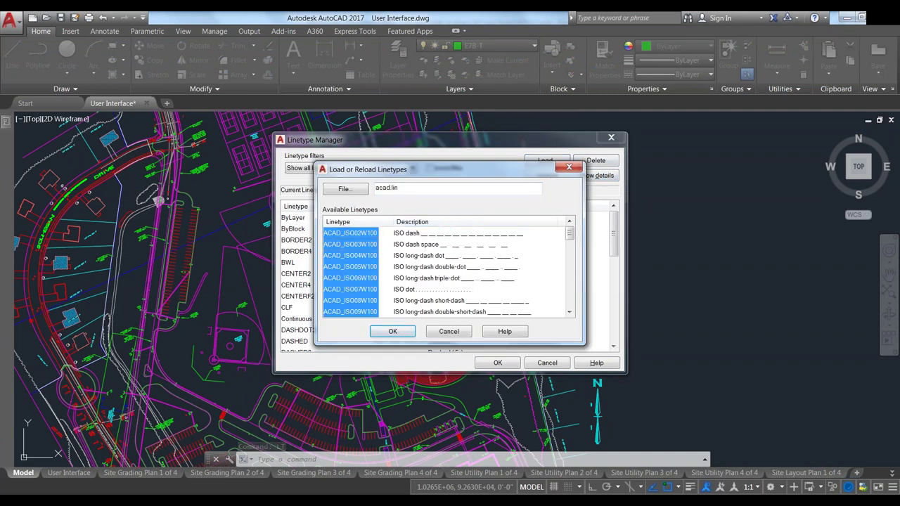
pyautogui.click(393, 331)
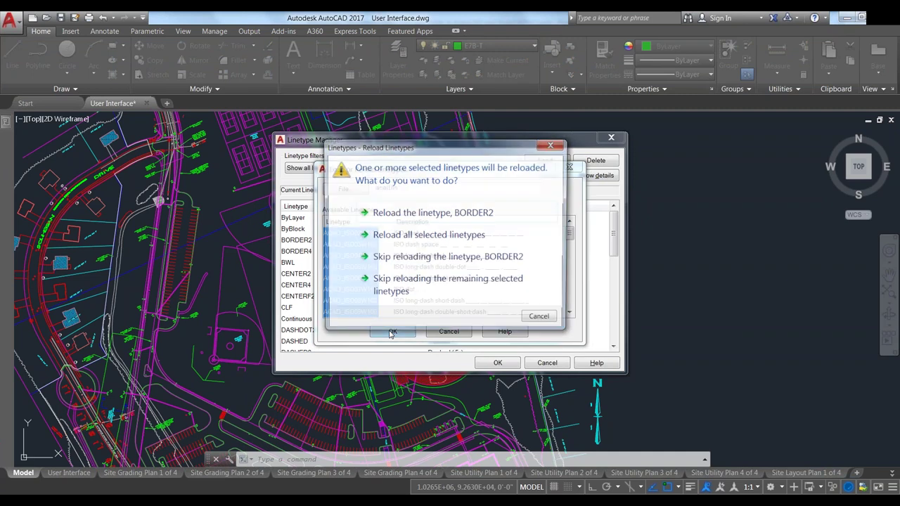
pyautogui.click(465, 239)
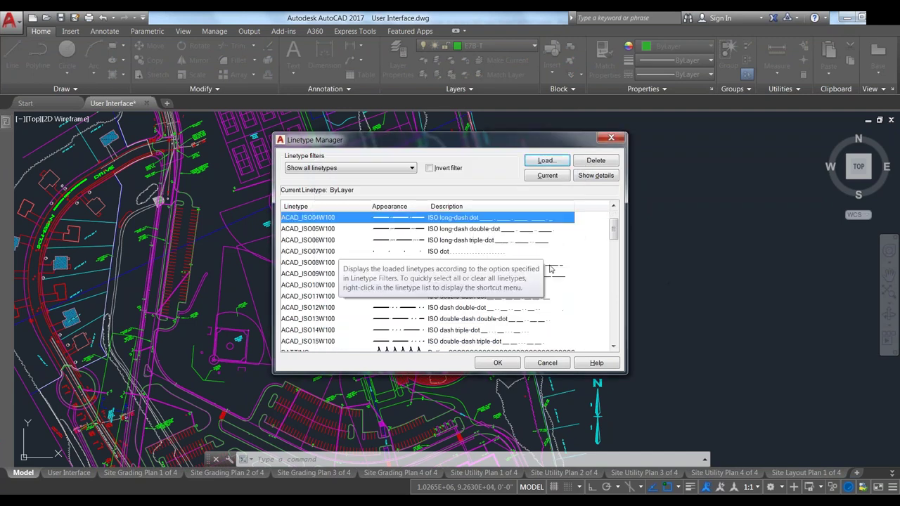
# - Close the Linetype Manager and zoom out and pan to show the whole site plan
pyautogui.moveTo(613, 229); pyautogui.dragTo(609, 339)
pyautogui.click(498, 363)
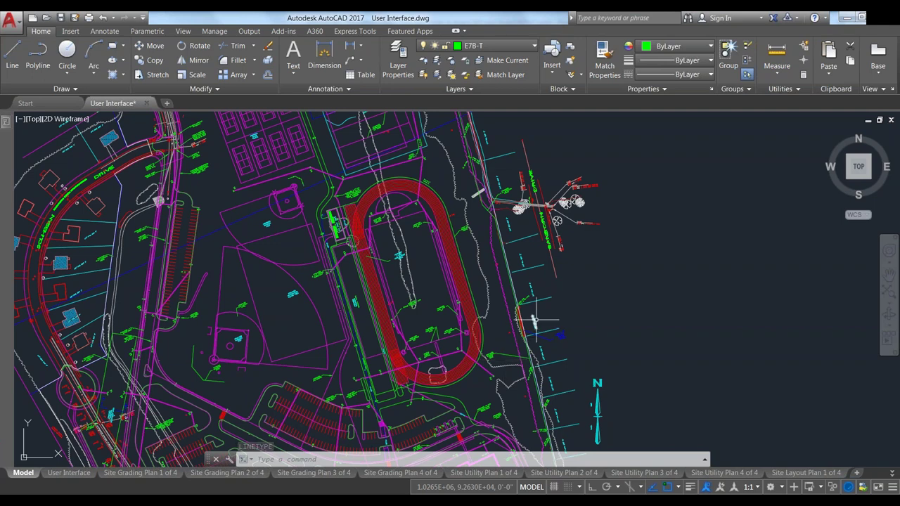
pyautogui.scroll(-2, 559, 301)
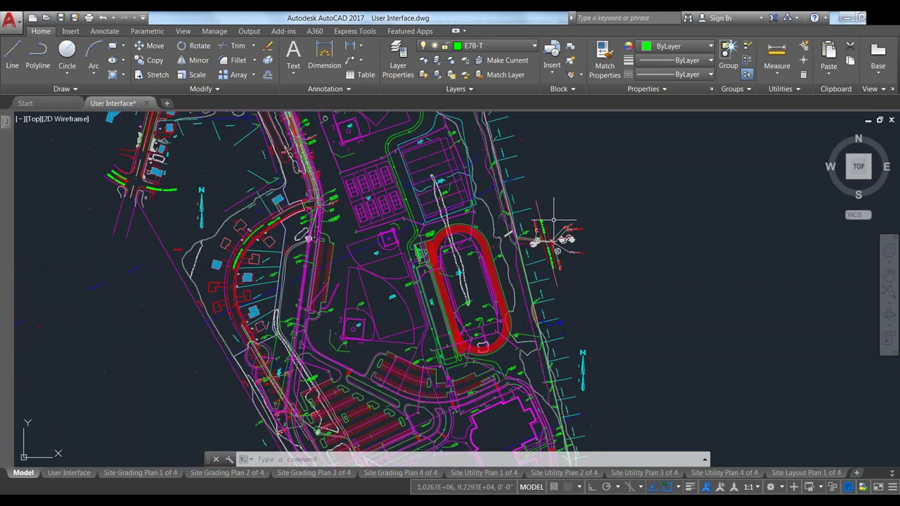
pyautogui.moveTo(639, 195); pyautogui.dragTo(687, 265, button='middle')
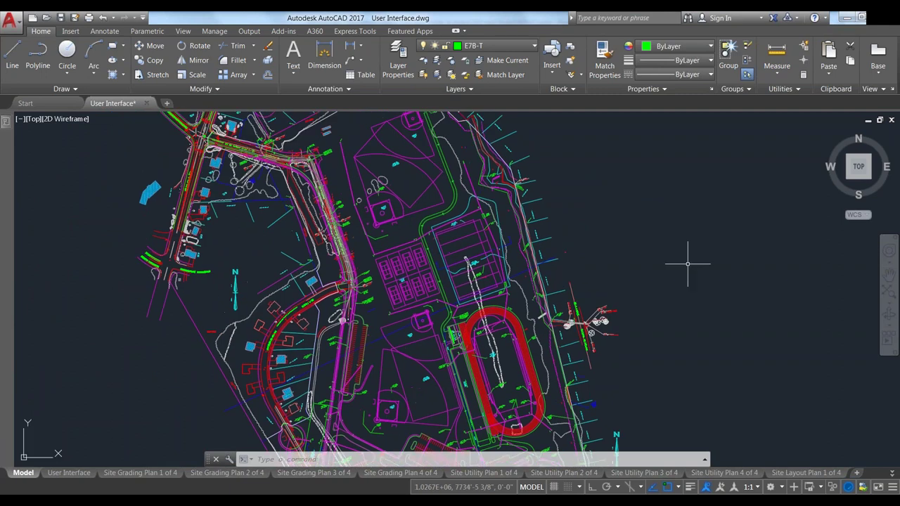
# - Run PURGE and review the unused layers and linetypes, such as Layer1 and TRACKS
pyautogui.write('purge')
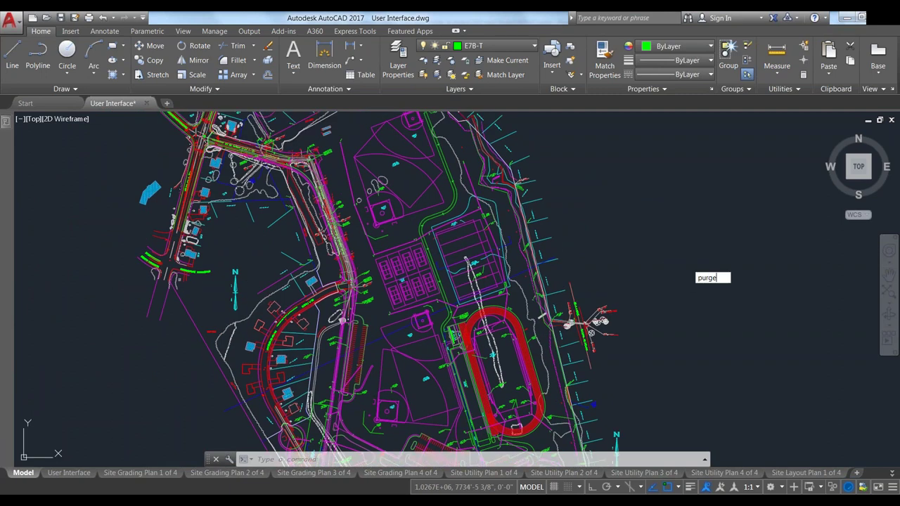
pyautogui.press('Return')
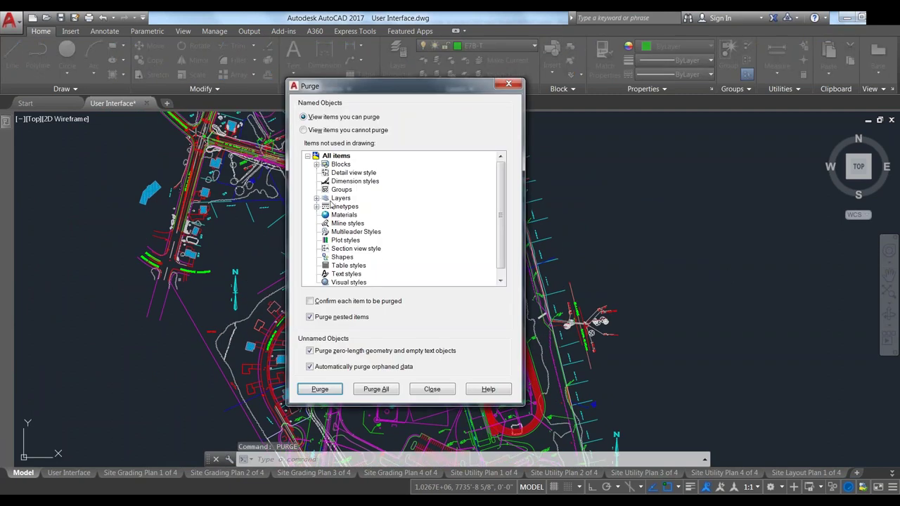
pyautogui.click(317, 198)
pyautogui.scroll(-3, 371, 188)
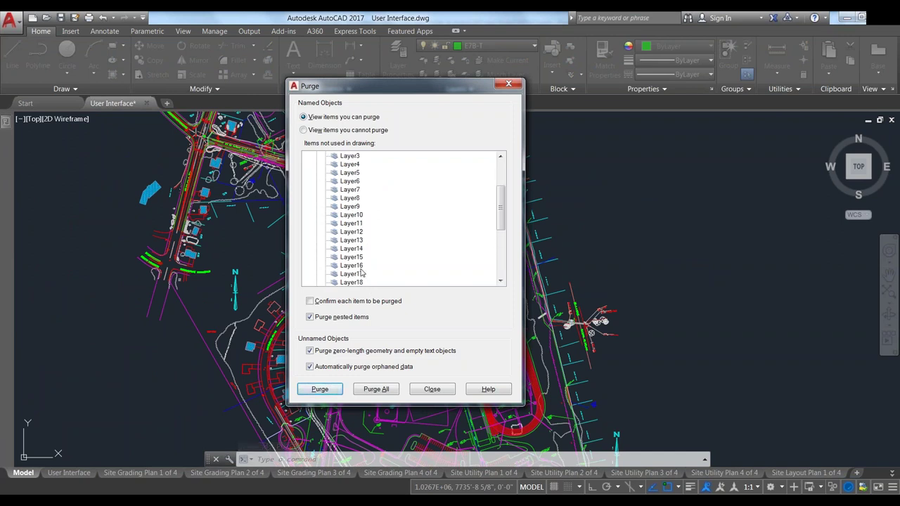
pyautogui.scroll(4, 364, 272)
pyautogui.click(317, 182)
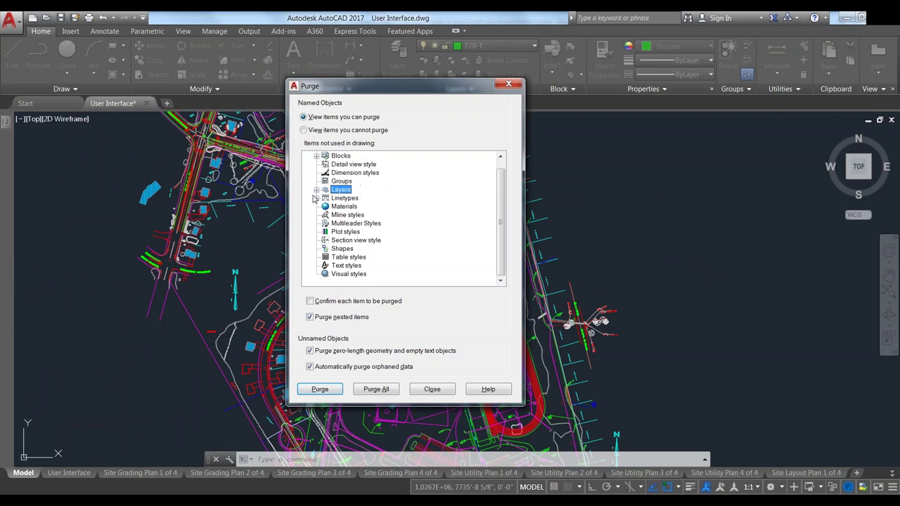
pyautogui.click(316, 198)
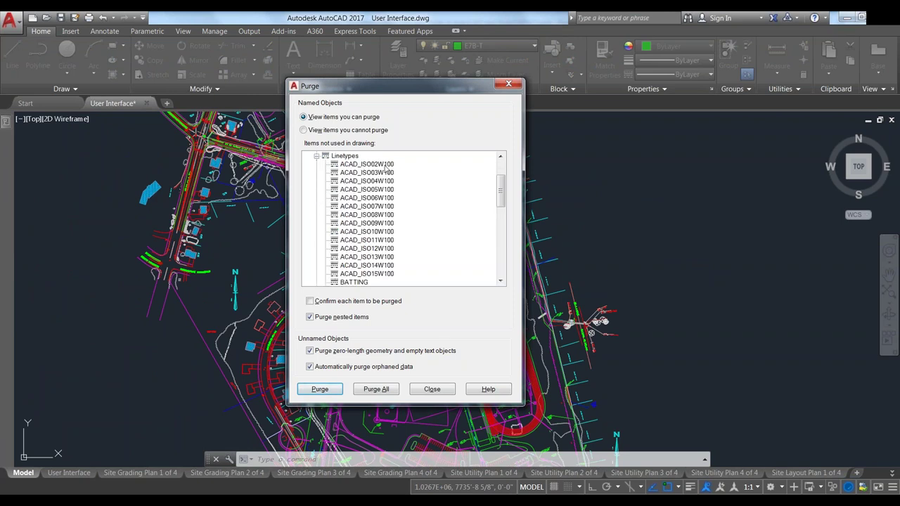
pyautogui.scroll(-6, 388, 174)
pyautogui.scroll(-2, 390, 177)
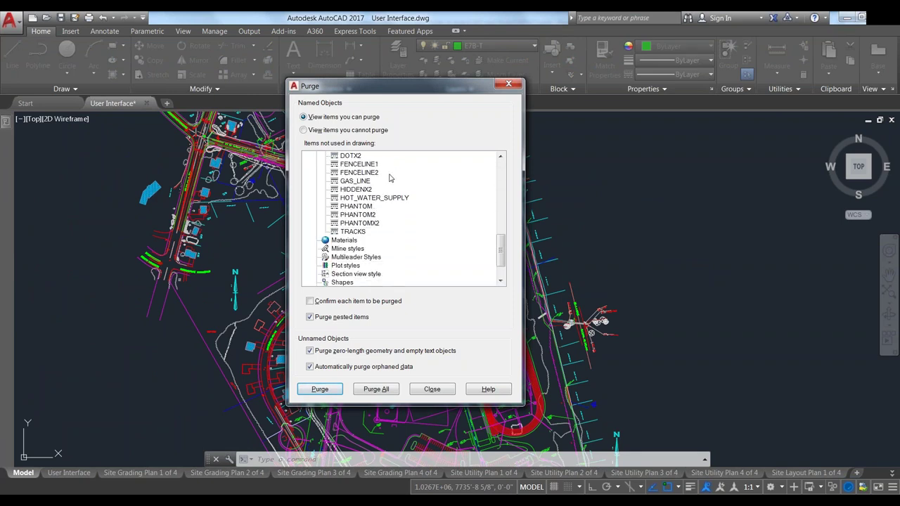
pyautogui.click(360, 231)
pyautogui.scroll(3, 360, 231)
pyautogui.scroll(8, 360, 231)
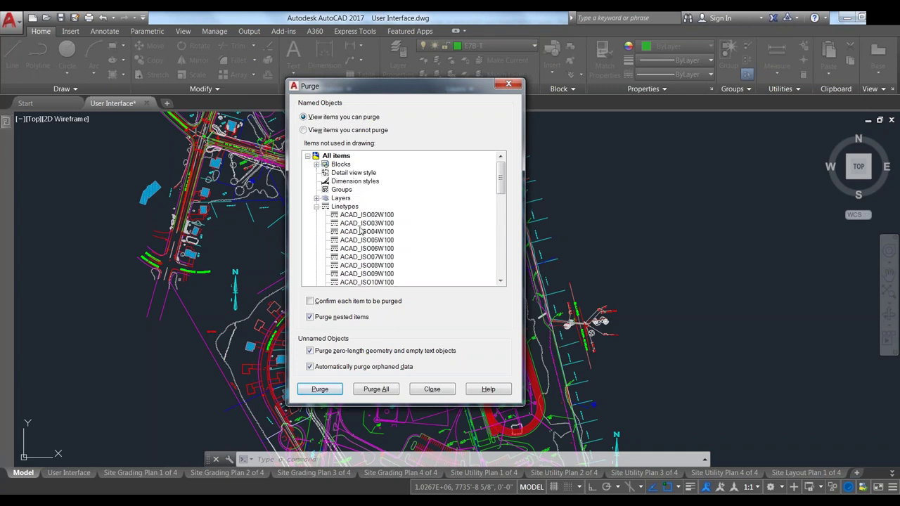
pyautogui.click(316, 198)
pyautogui.click(360, 165)
pyautogui.scroll(2, 362, 166)
pyautogui.click(316, 199)
pyautogui.click(317, 207)
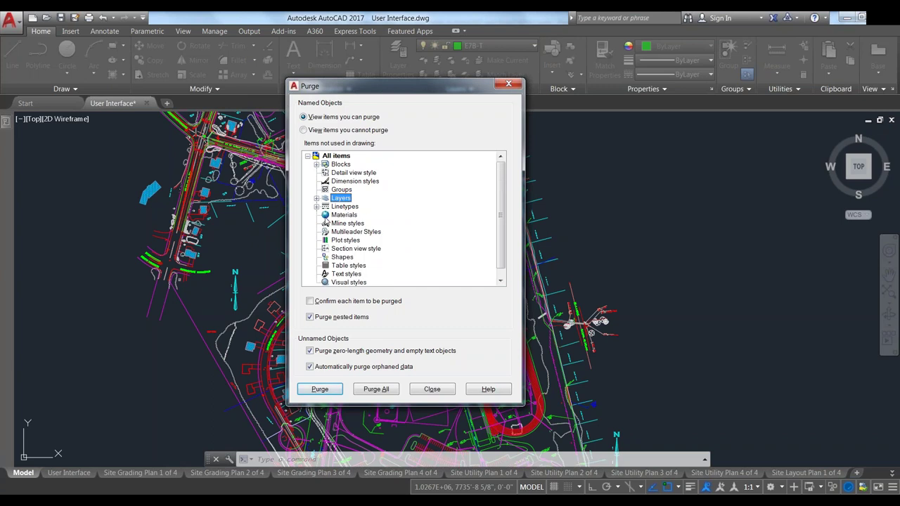
# - Review the Materials, Table, Visual, Text, Shapes and Plot styles categories in Purge
pyautogui.click(342, 215)
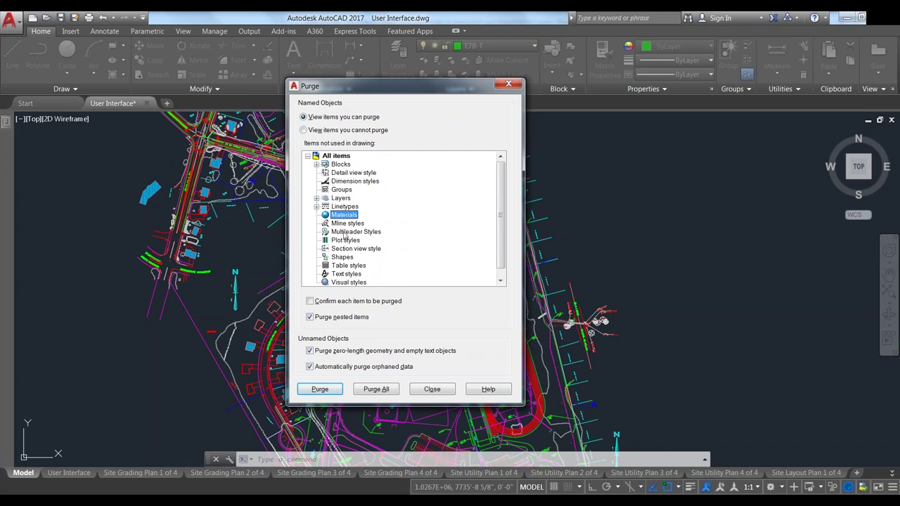
pyautogui.click(357, 267)
pyautogui.click(357, 282)
pyautogui.click(352, 266)
pyautogui.click(346, 258)
pyautogui.click(344, 249)
pyautogui.click(345, 232)
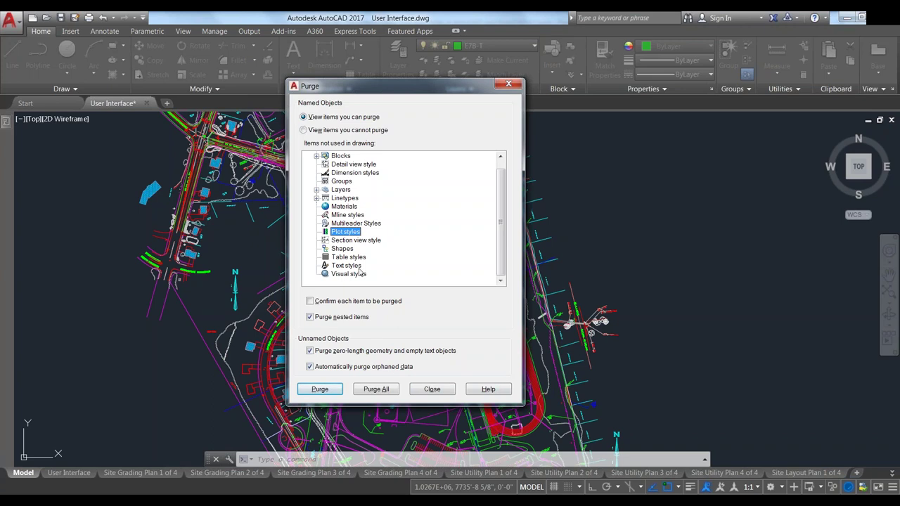
# - Expand unused blocks (PB-BASE) and layers, and purge Layer10 with zero-length and empty text objects
pyautogui.click(317, 156)
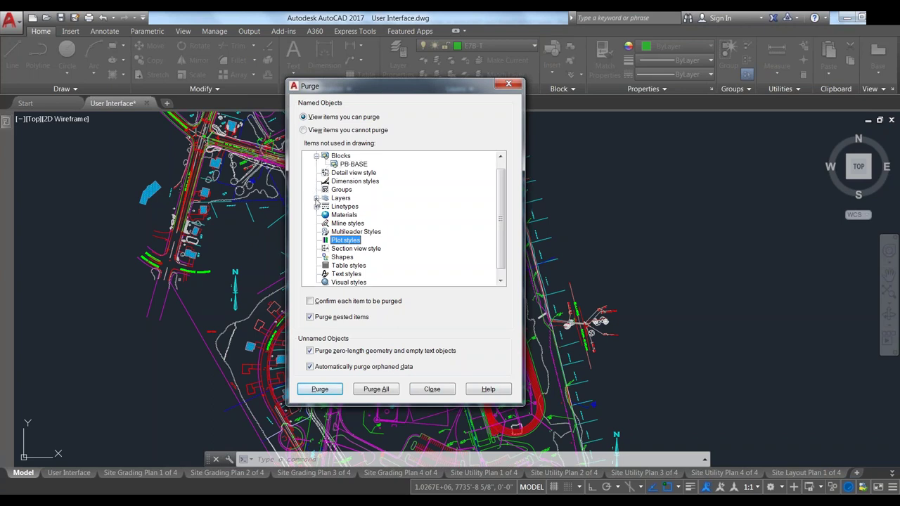
pyautogui.click(317, 199)
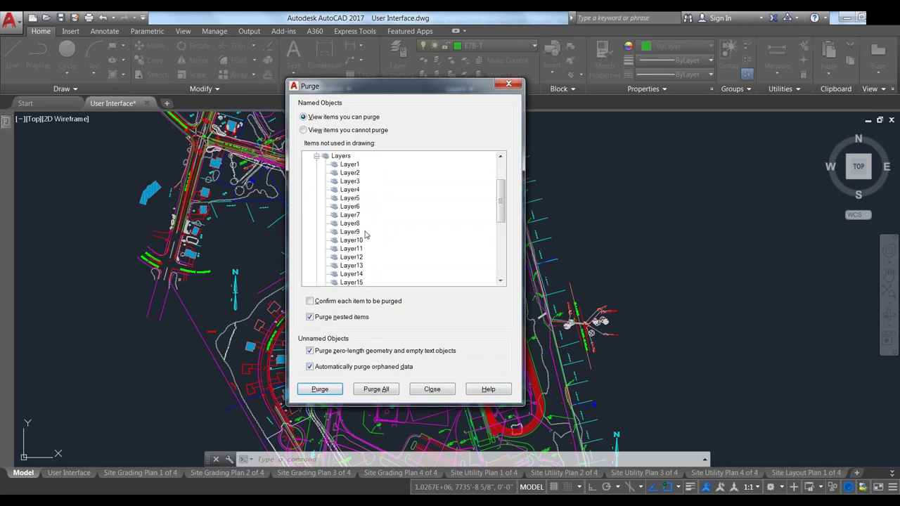
pyautogui.click(321, 389)
pyautogui.click(351, 265)
pyautogui.scroll(-1, 355, 275)
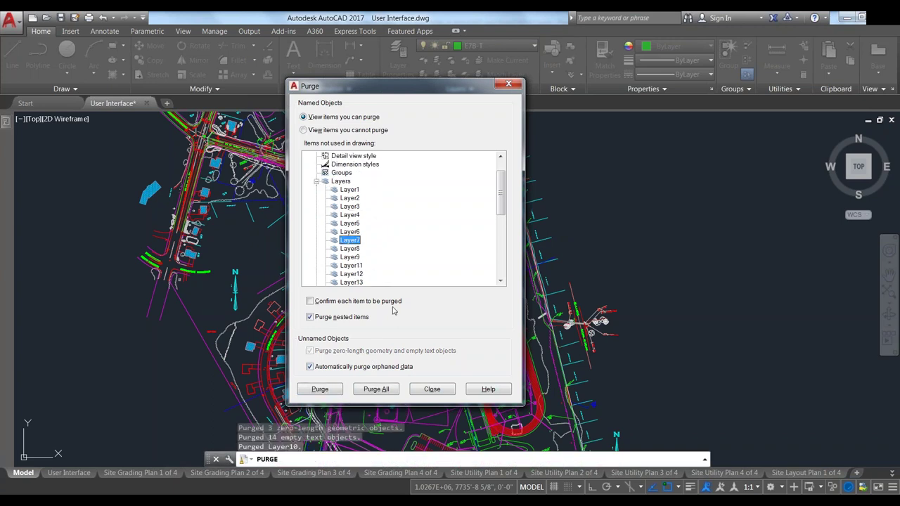
# - Run Purge All twice, selecting LOOP ROADPBASE before the second pass, then close the dialog
pyautogui.click(380, 391)
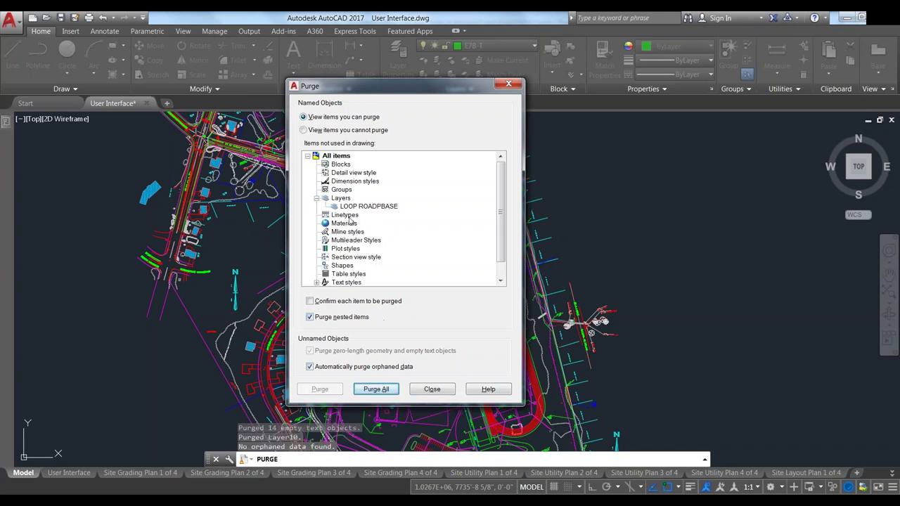
pyautogui.scroll(-1, 394, 211)
pyautogui.scroll(1, 352, 208)
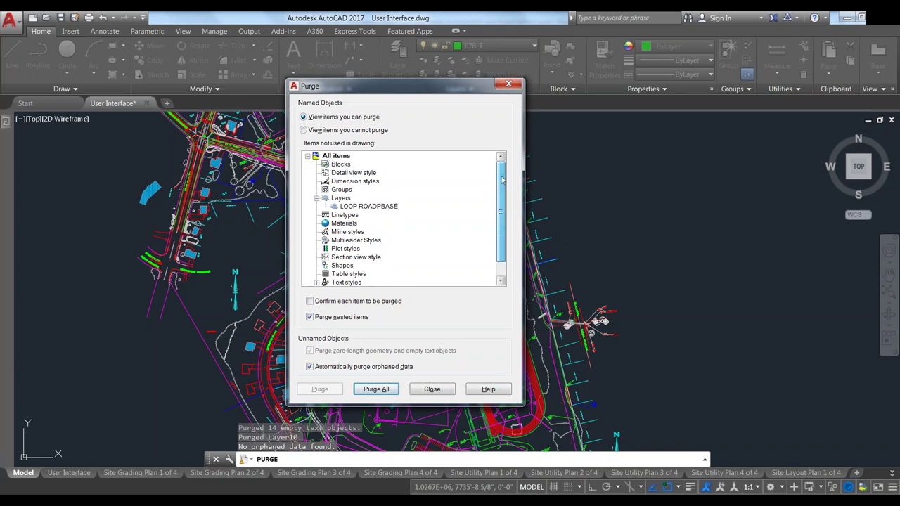
pyautogui.click(340, 206)
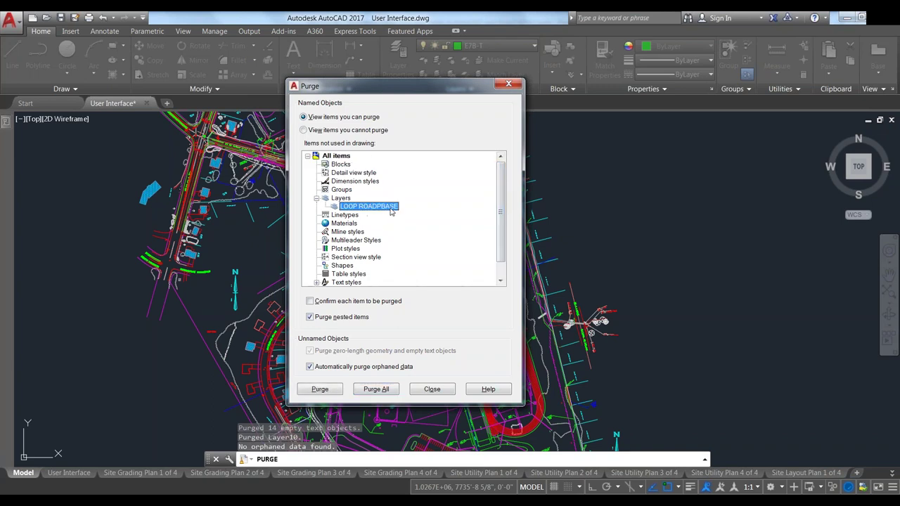
pyautogui.click(376, 389)
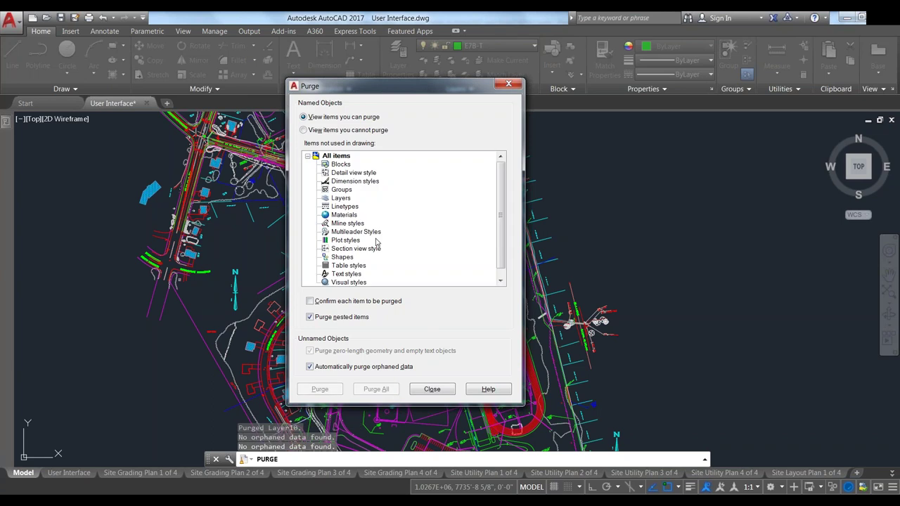
pyautogui.scroll(-1, 374, 217)
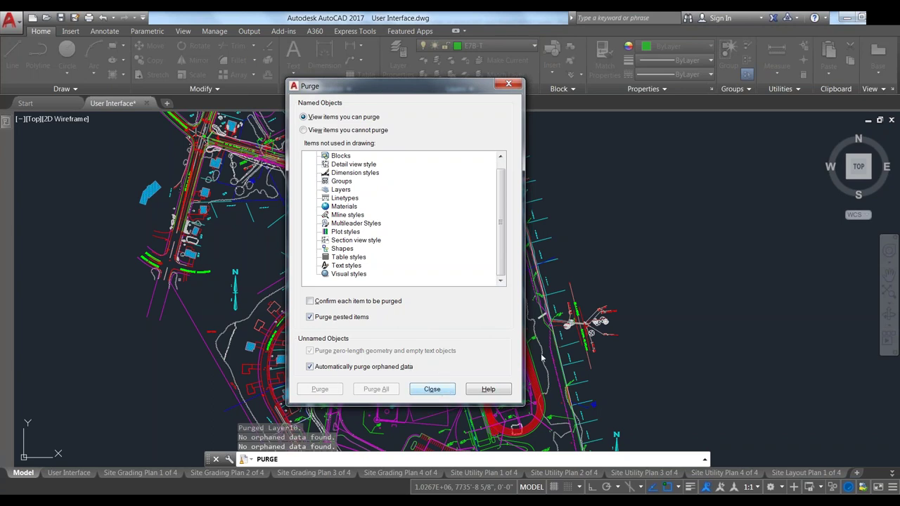
pyautogui.click(426, 390)
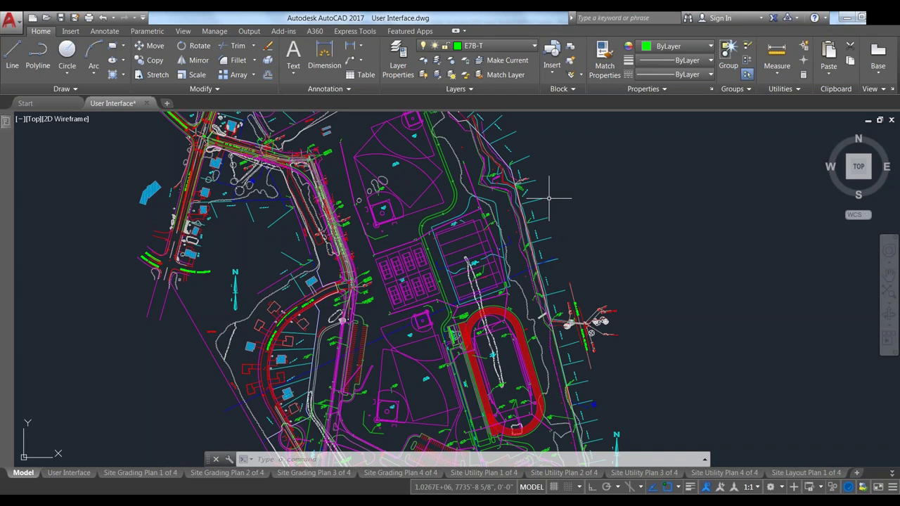
# - Rerun PURGE to confirm no unused items remain, then close the dialog
pyautogui.moveTo(480, 205)
pyautogui.write('purge')
pyautogui.press('Return')
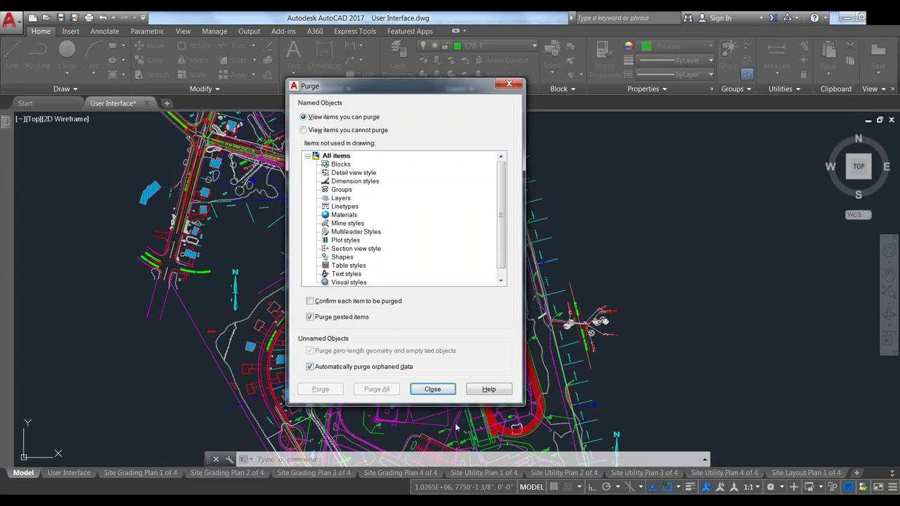
pyautogui.click(439, 390)
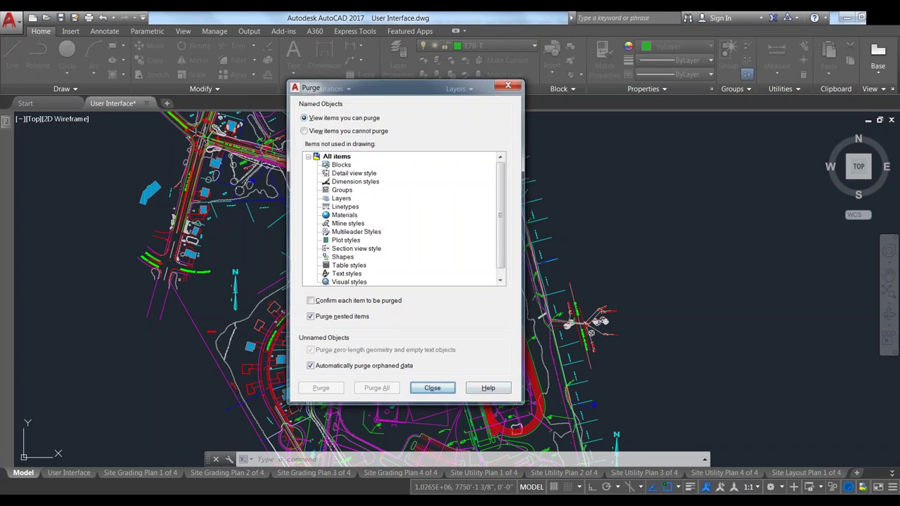
# - Use -PU on Regapps with names <*> and no verification, then show the history with F2
pyautogui.write('-PU')
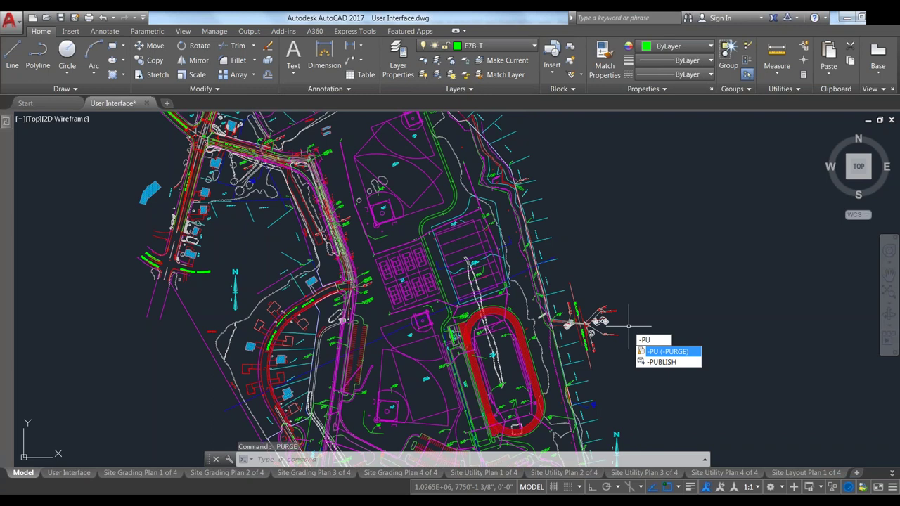
pyautogui.press('Return')
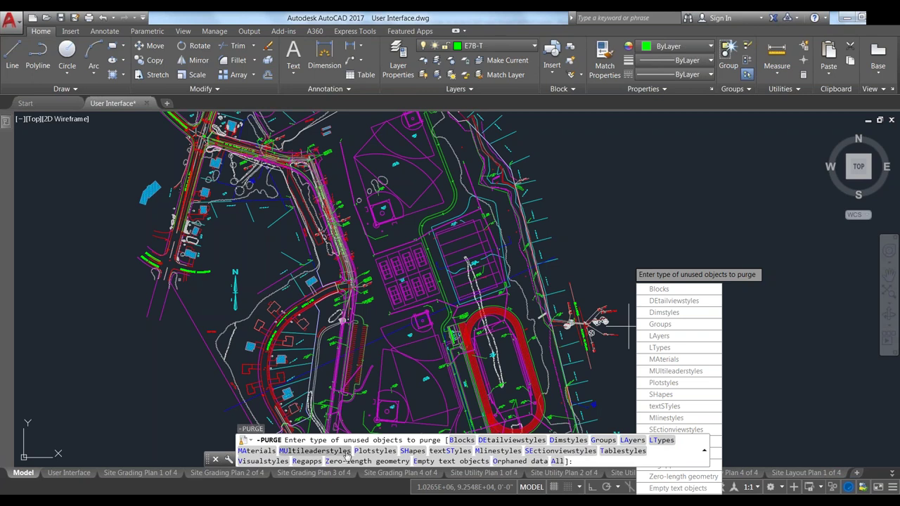
pyautogui.click(307, 461)
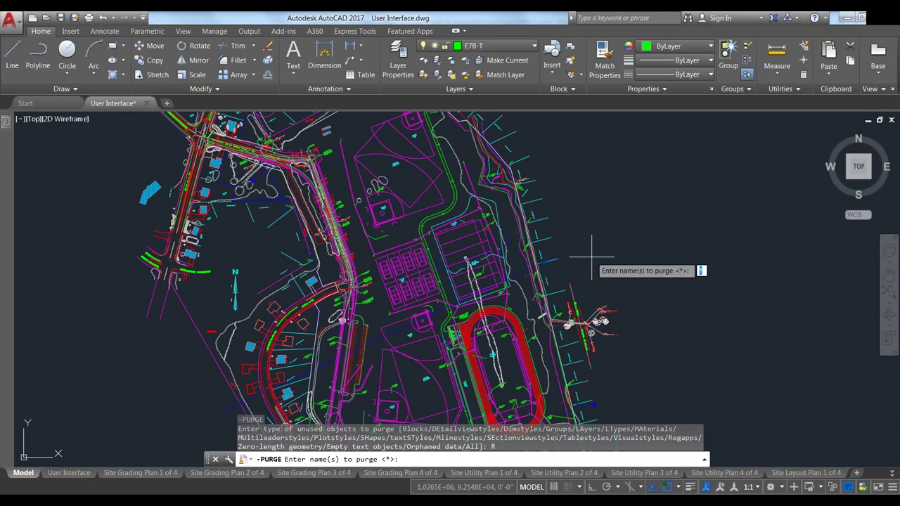
pyautogui.press('Return')
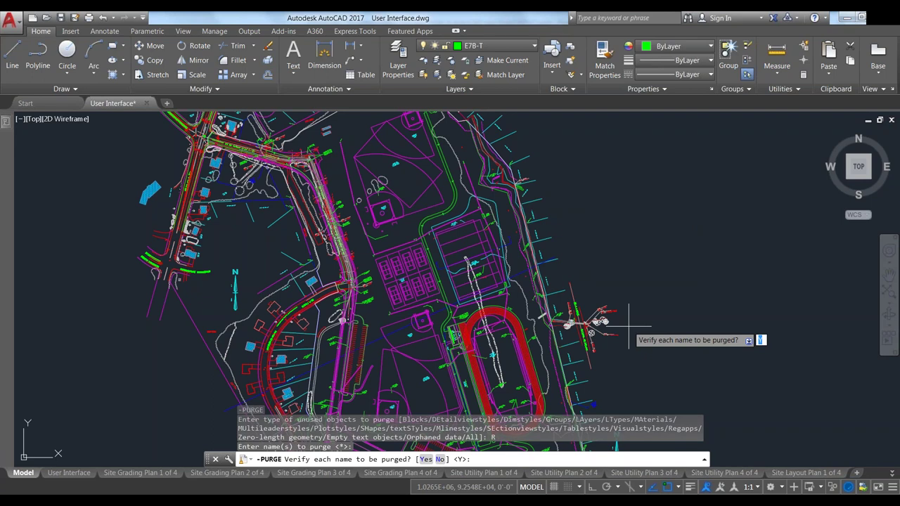
pyautogui.click(440, 459)
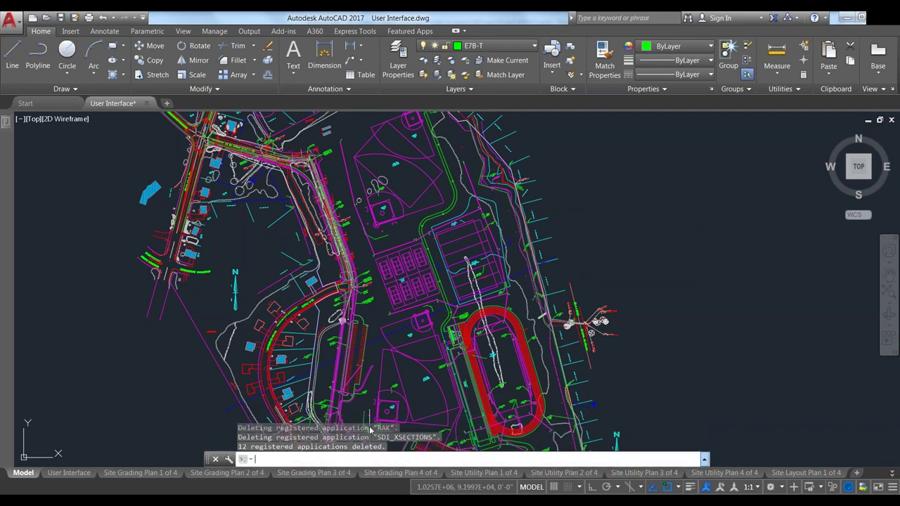
pyautogui.press('F2')
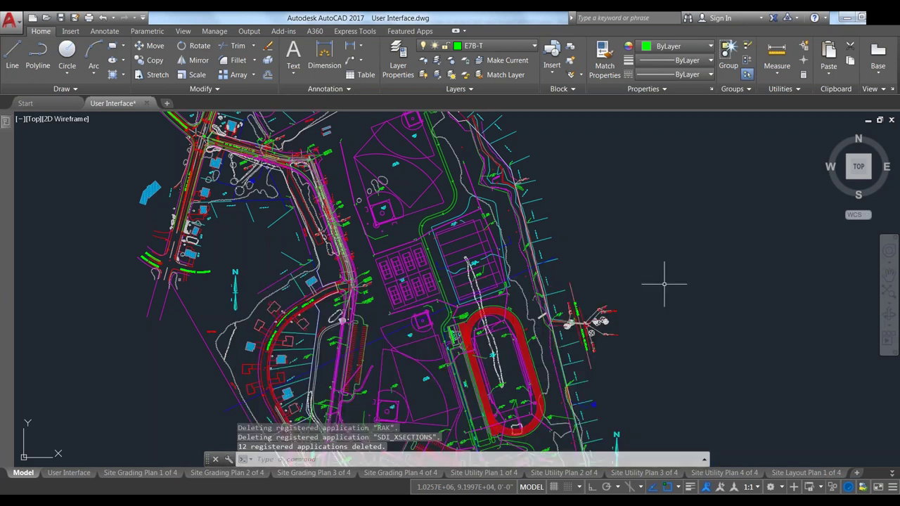
# - Zoom and pan until the entire site plan fits on the canvas
pyautogui.scroll(-5, 657, 274)
pyautogui.scroll(-1, 499, 217)
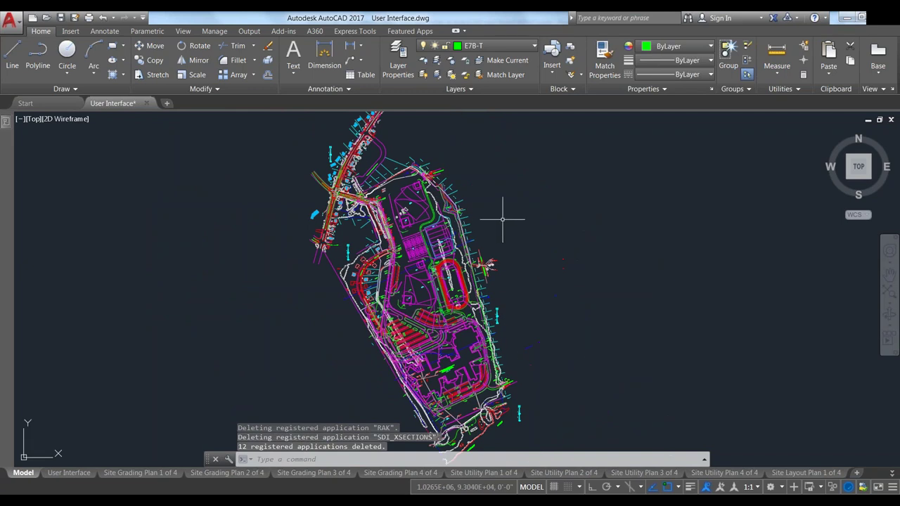
pyautogui.scroll(-1, 537, 212)
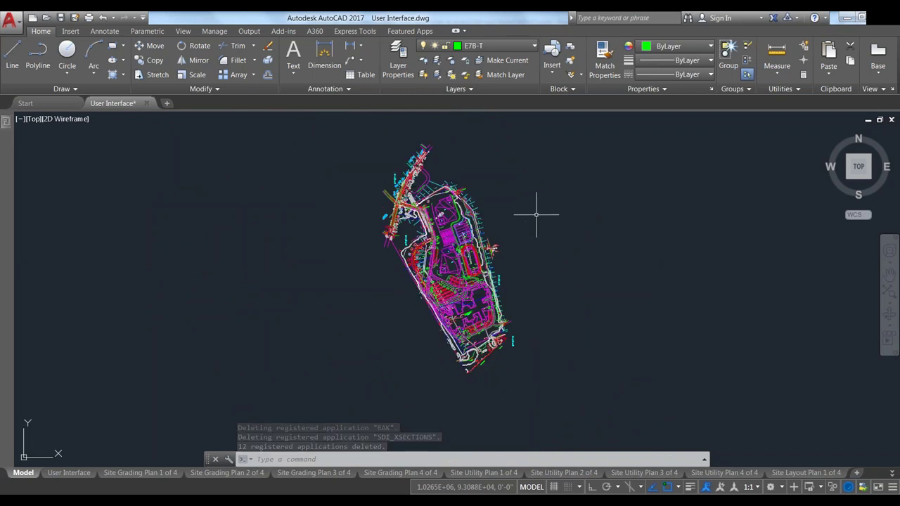
pyautogui.scroll(2, 517, 208)
pyautogui.moveTo(511, 211); pyautogui.dragTo(508, 227, button='middle')
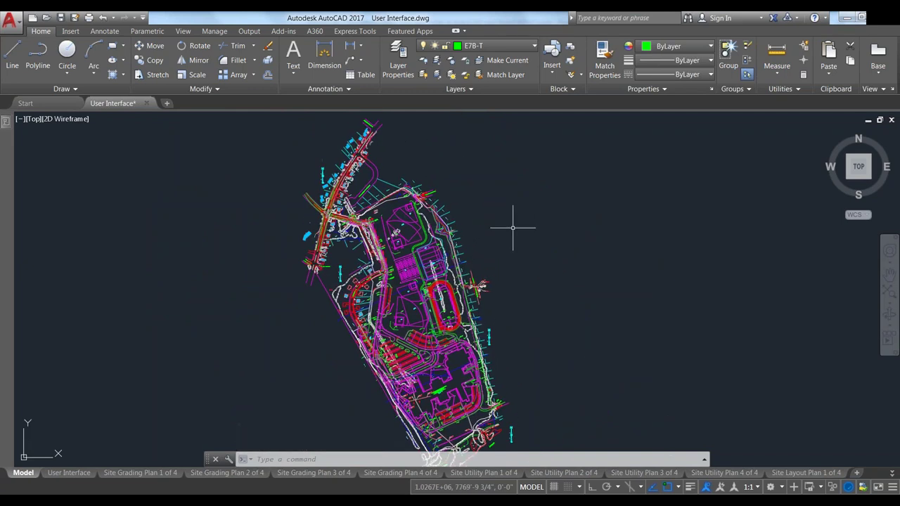
pyautogui.moveTo(642, 325); pyautogui.dragTo(611, 285, button='middle')
pyautogui.scroll(-2, 609, 286)
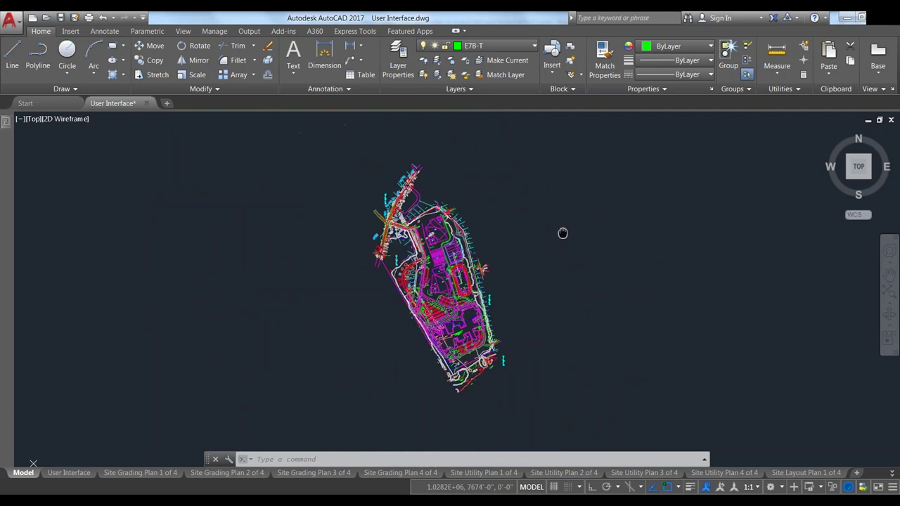
pyautogui.scroll(2, 541, 237)
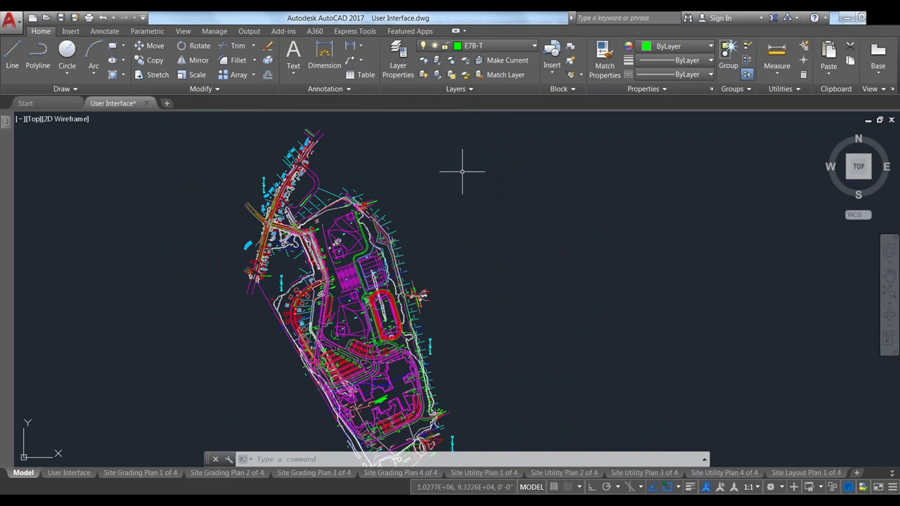
pyautogui.scroll(-2, 463, 170)
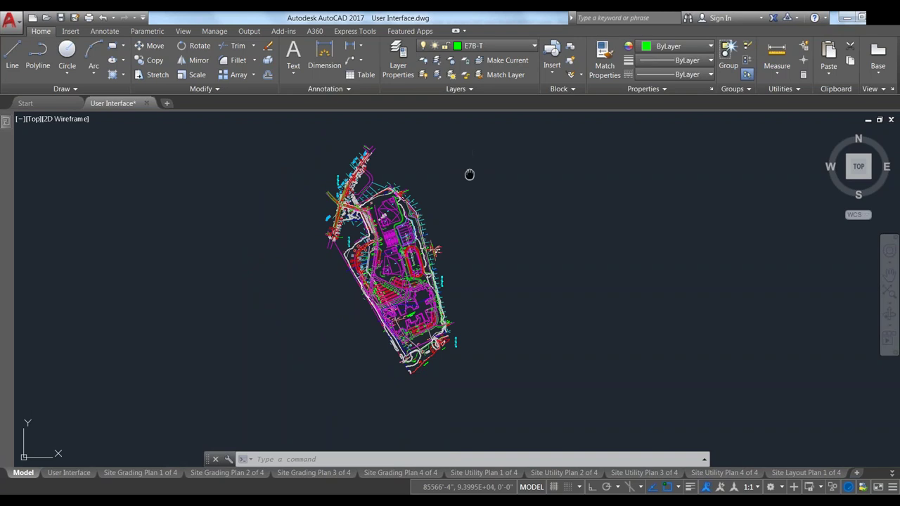
pyautogui.moveTo(468, 175); pyautogui.dragTo(535, 196, button='middle')
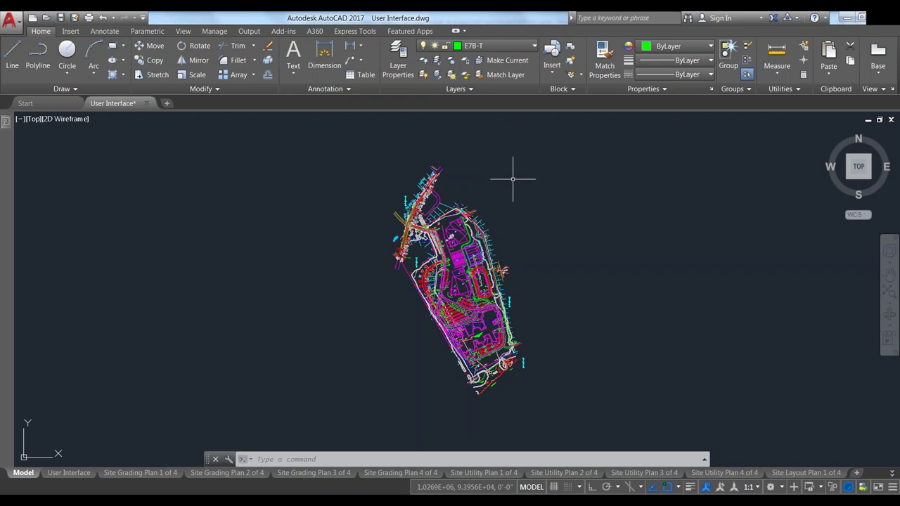
pyautogui.scroll(5, 455, 299)
pyautogui.moveTo(647, 252); pyautogui.dragTo(527, 252, button='middle')
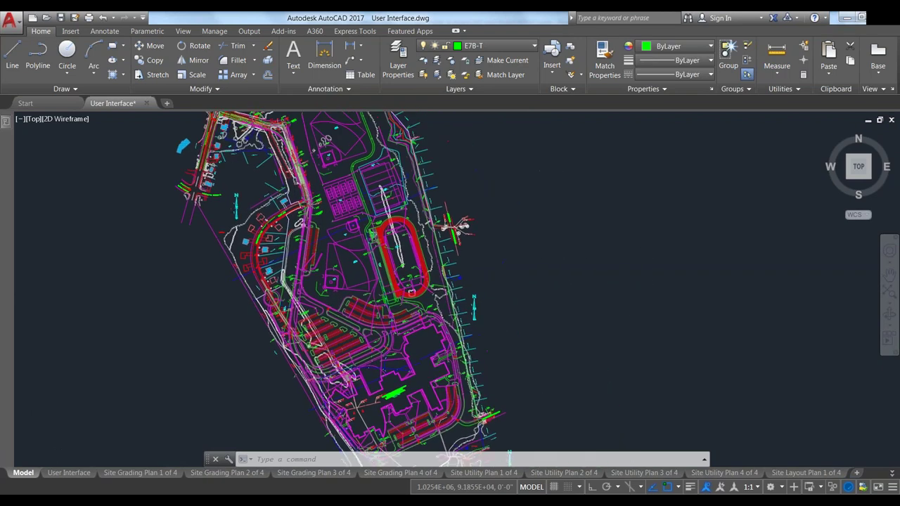
pyautogui.scroll(-3, 474, 211)
pyautogui.moveTo(585, 272); pyautogui.dragTo(541, 217, button='middle')
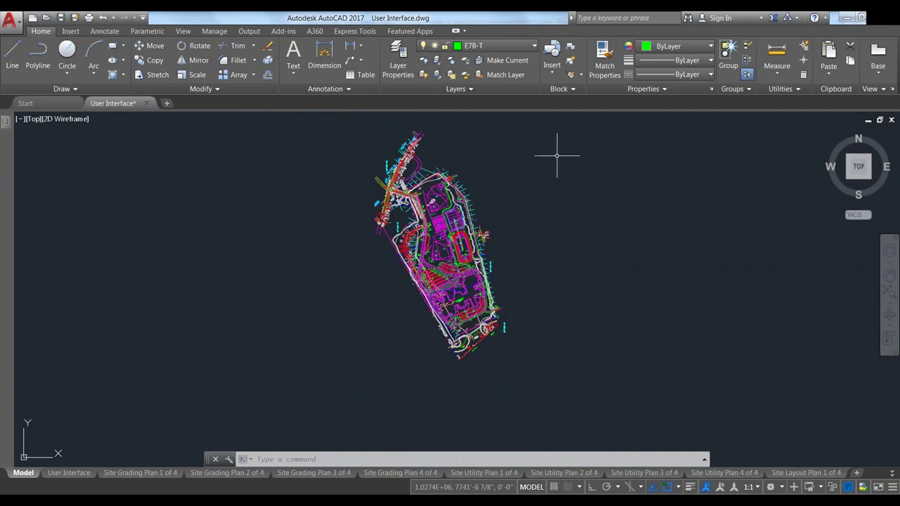
pyautogui.moveTo(556, 153); pyautogui.dragTo(526, 225, button='middle')
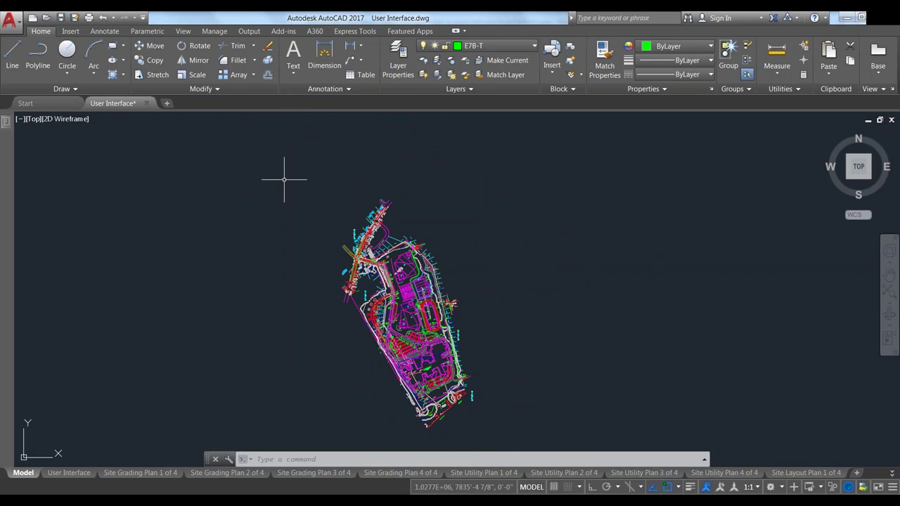
# - Start OVERKILL and window-select all 5990 site-plan objects to reach Delete Duplicate Objects
pyautogui.write('OVERKILL')
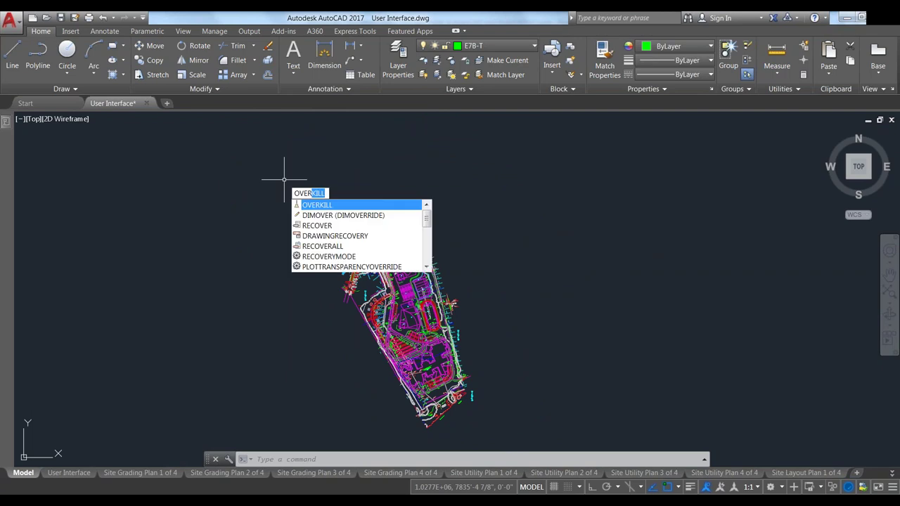
pyautogui.press('Return')
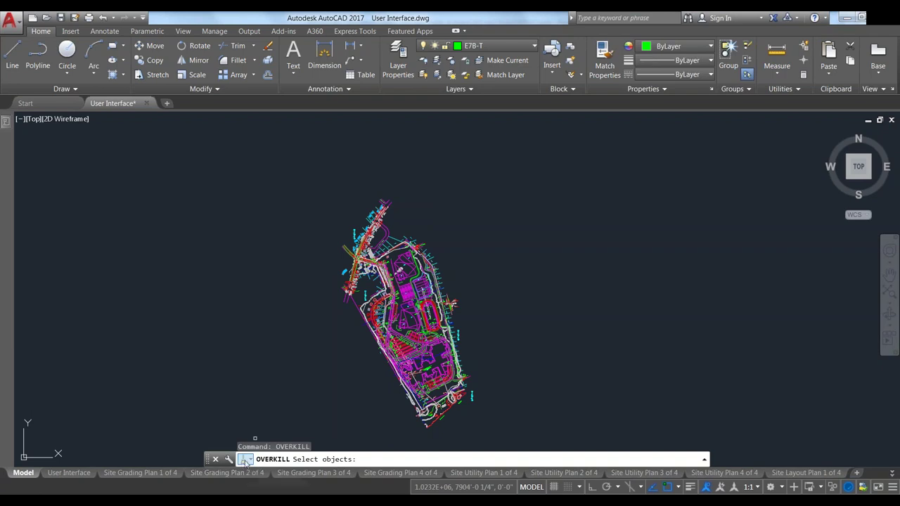
pyautogui.click(263, 140)
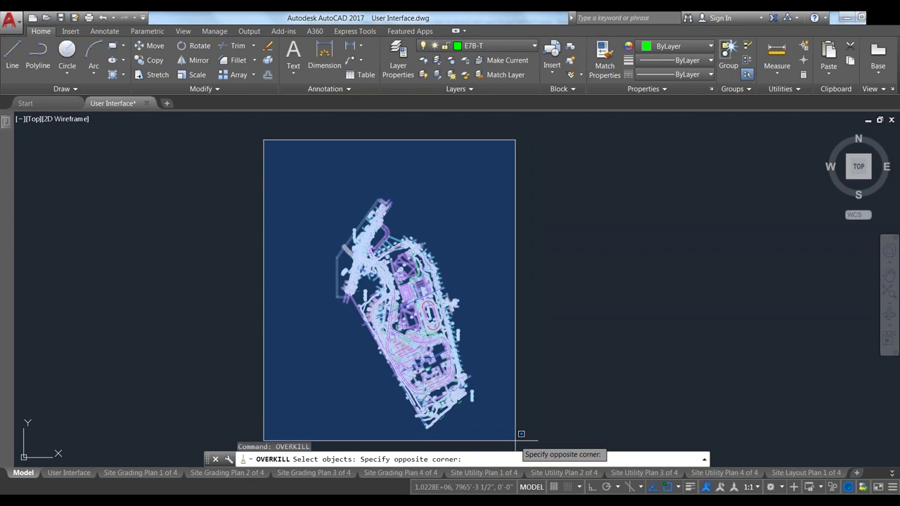
pyautogui.click(520, 433)
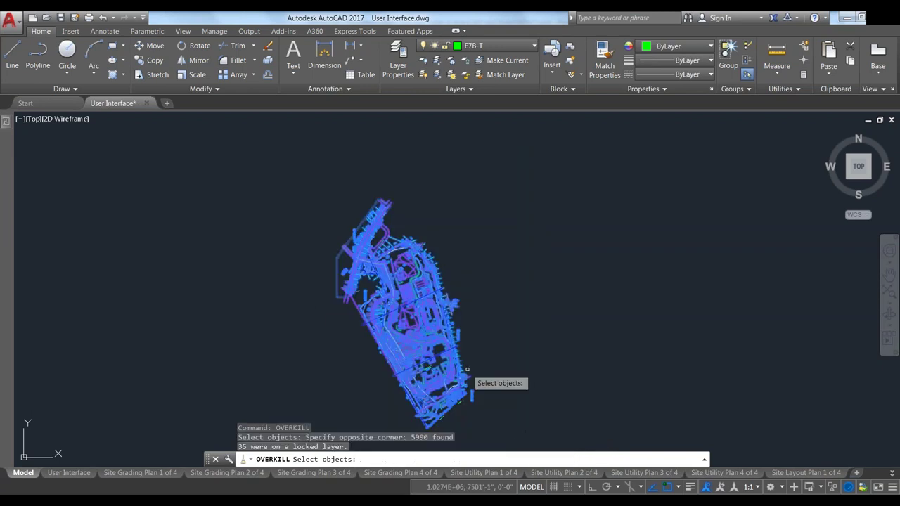
pyautogui.press('Return')
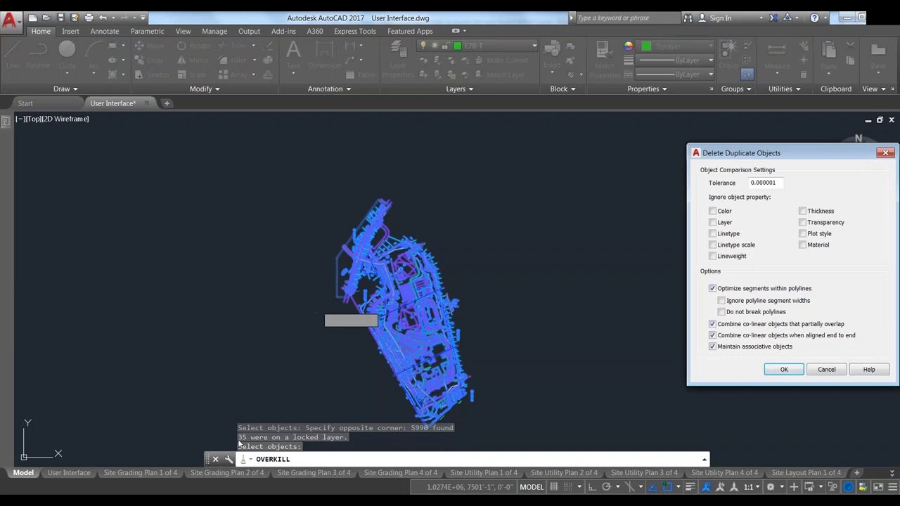
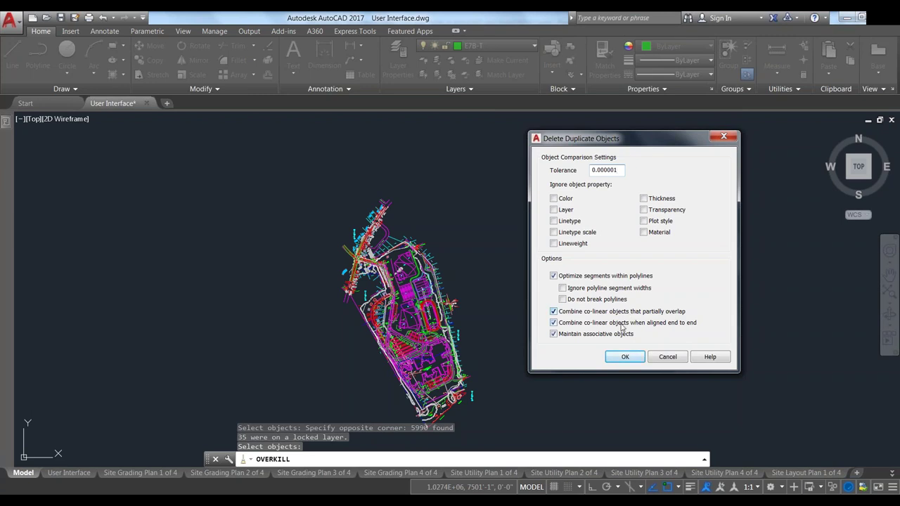
# - Confirm the OVERKILL deletion and review the 16 duplicate and 301 overlapping counts in the command history
pyautogui.click(628, 358)
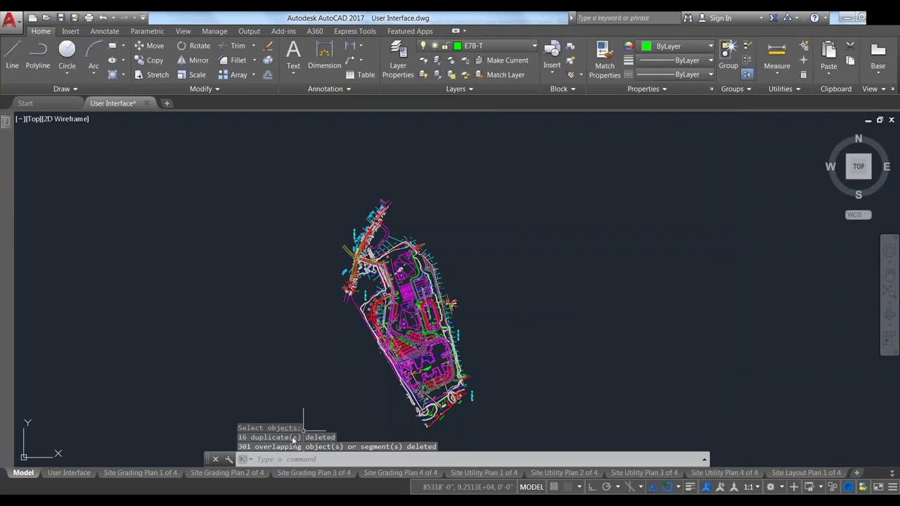
pyautogui.press('F2')
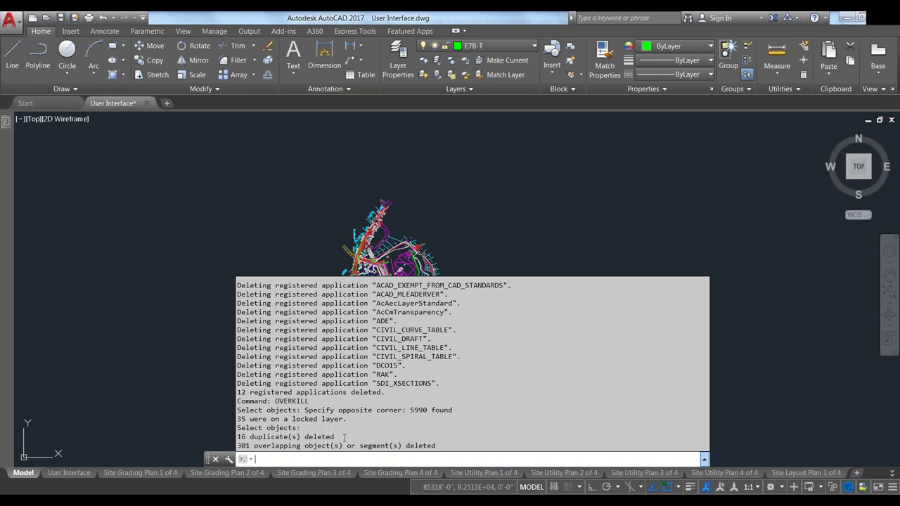
pyautogui.moveTo(345, 438); pyautogui.dragTo(281, 437)
pyautogui.click(260, 437)
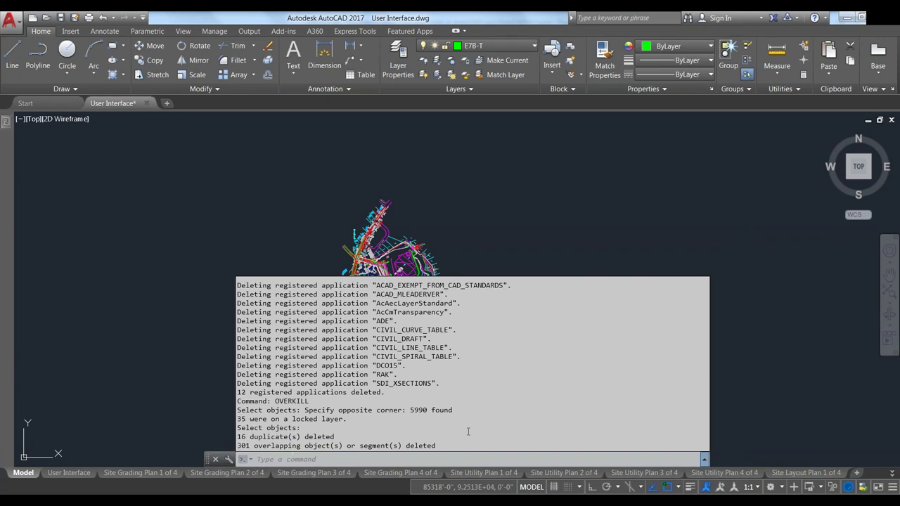
pyautogui.moveTo(248, 446); pyautogui.dragTo(254, 446)
pyautogui.click(250, 445)
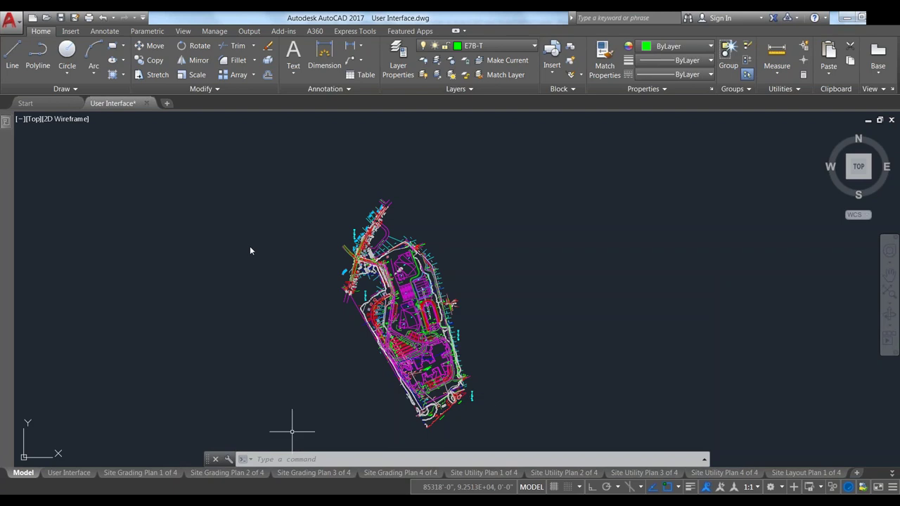
# - Zoom in beside the north arrow and draw a horizontal line with Ortho on
pyautogui.scroll(5, 457, 379)
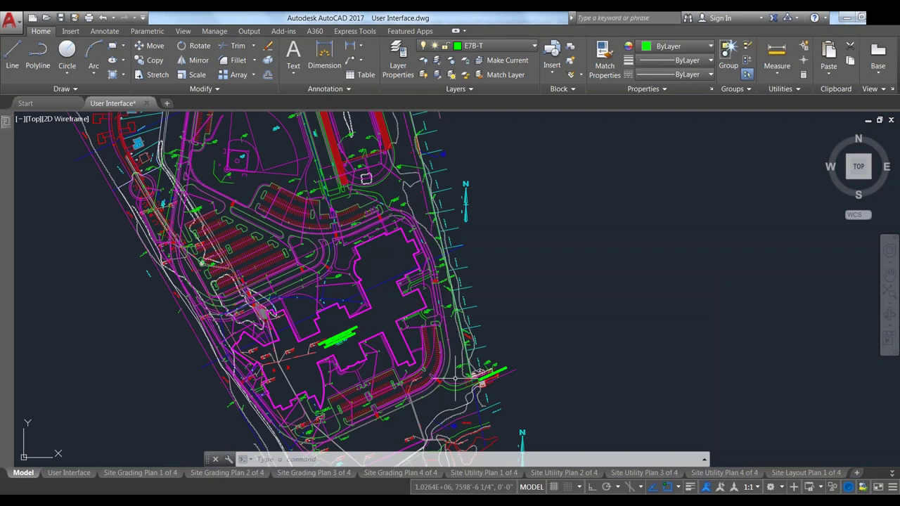
pyautogui.moveTo(427, 362)
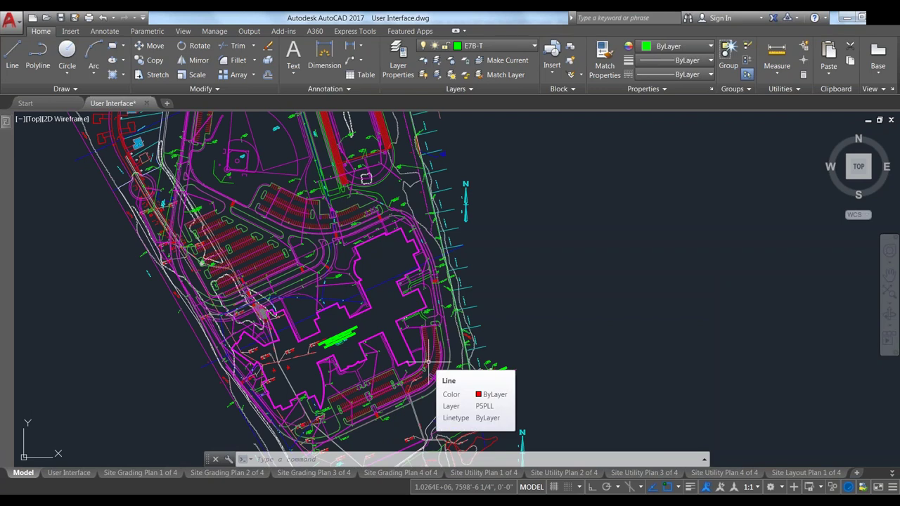
pyautogui.scroll(5, 556, 356)
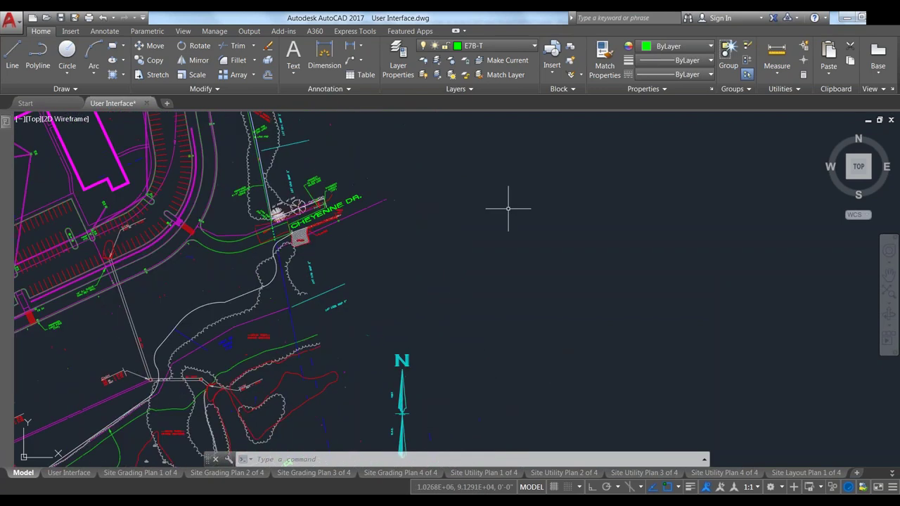
pyautogui.moveTo(512, 205); pyautogui.dragTo(516, 254, button='middle')
pyautogui.scroll(3, 418, 185)
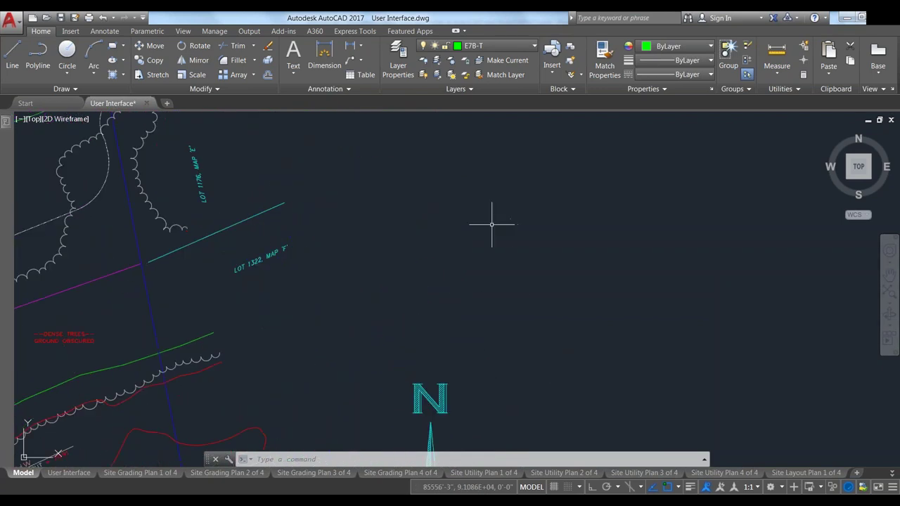
pyautogui.write('l')
pyautogui.press('Return')
pyautogui.click(401, 248)
pyautogui.press('F8')
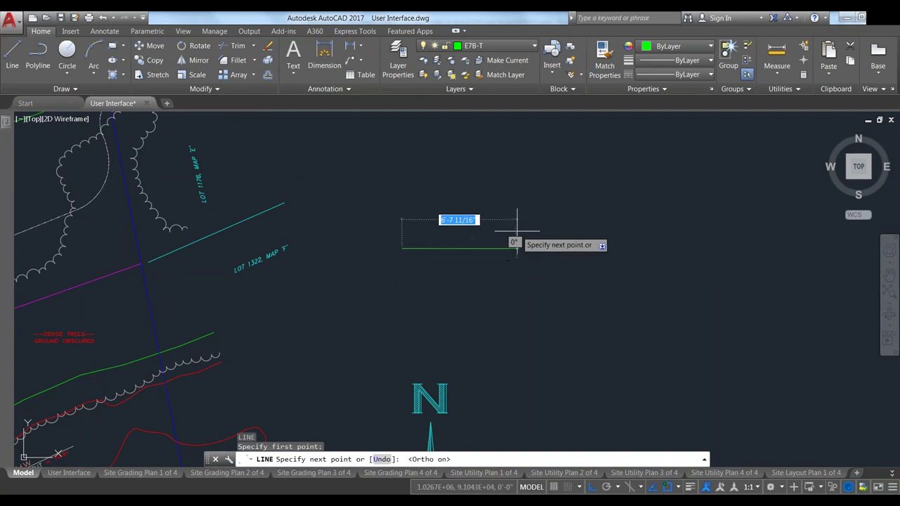
pyautogui.click(539, 229)
pyautogui.press('Escape')
# - Start a second line on the green line, cancel it, and window-select the green line
pyautogui.press('Return')
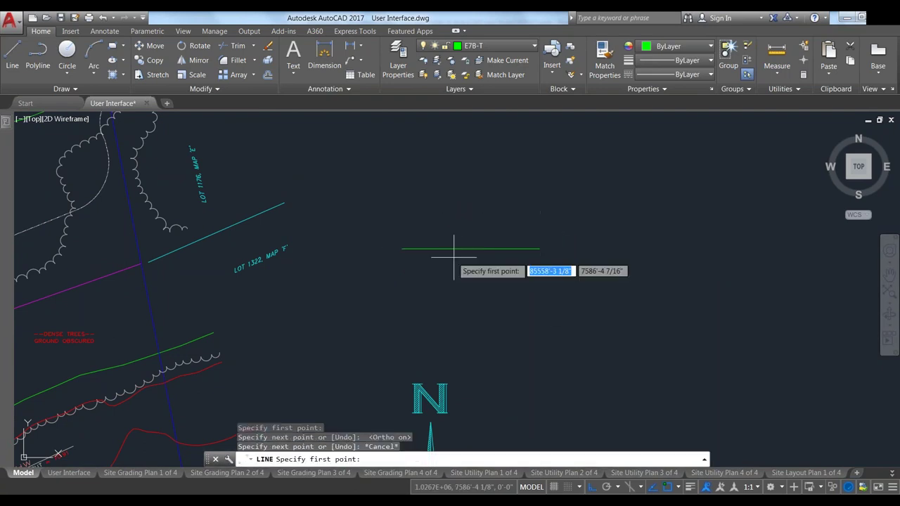
pyautogui.click(521, 249)
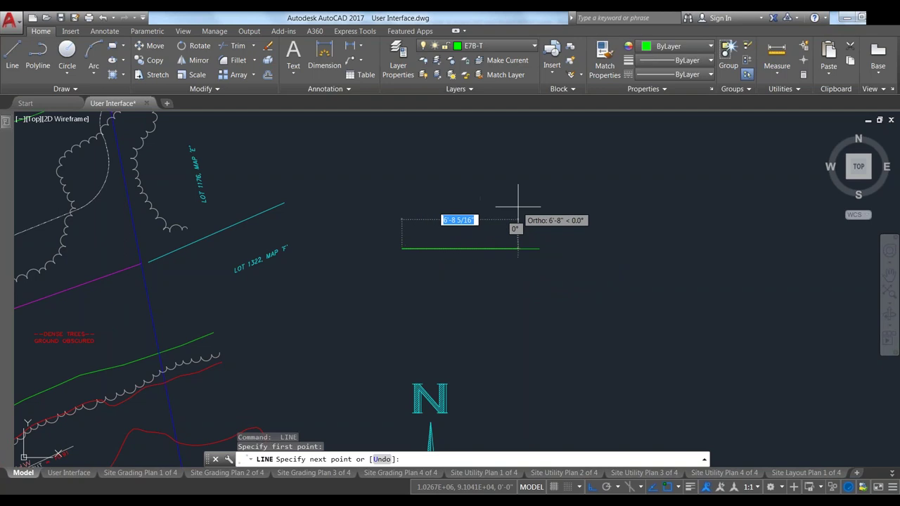
pyautogui.press('Escape')
pyautogui.scroll(3, 526, 251)
pyautogui.click(546, 191)
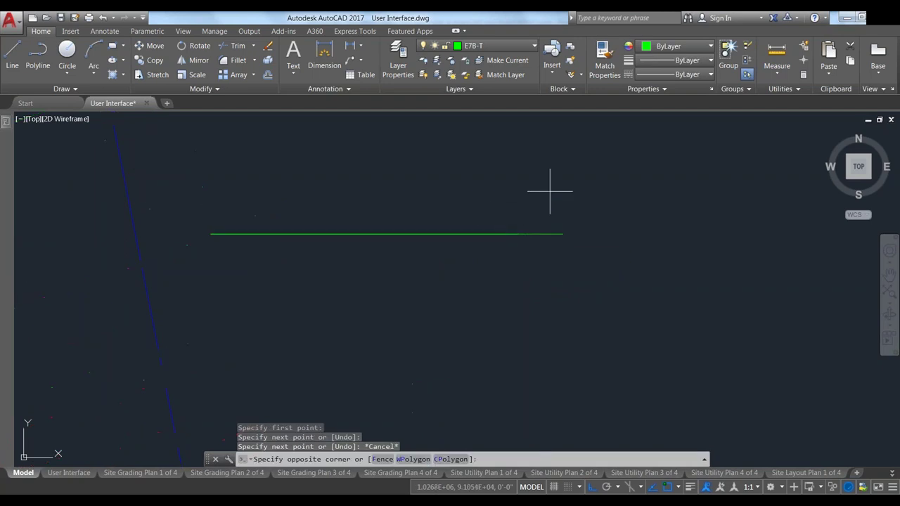
pyautogui.click(210, 313)
# - Run OVERKILL on both green lines to delete the overlapping copy
pyautogui.press('Escape')
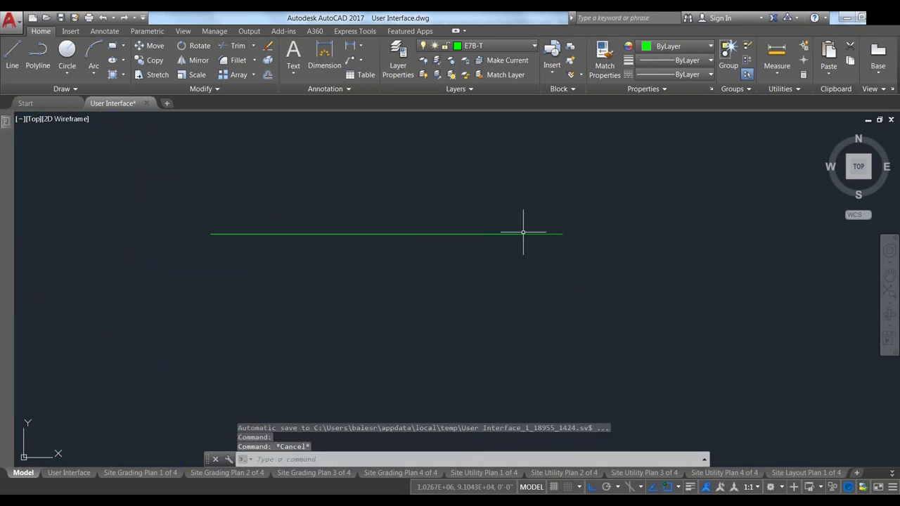
pyautogui.write('ov')
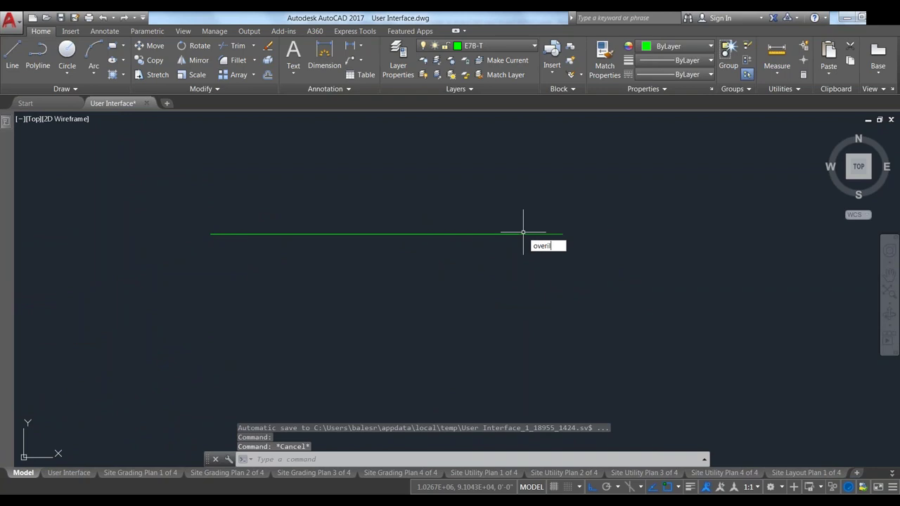
pyautogui.write('eril')
pyautogui.press('Return')
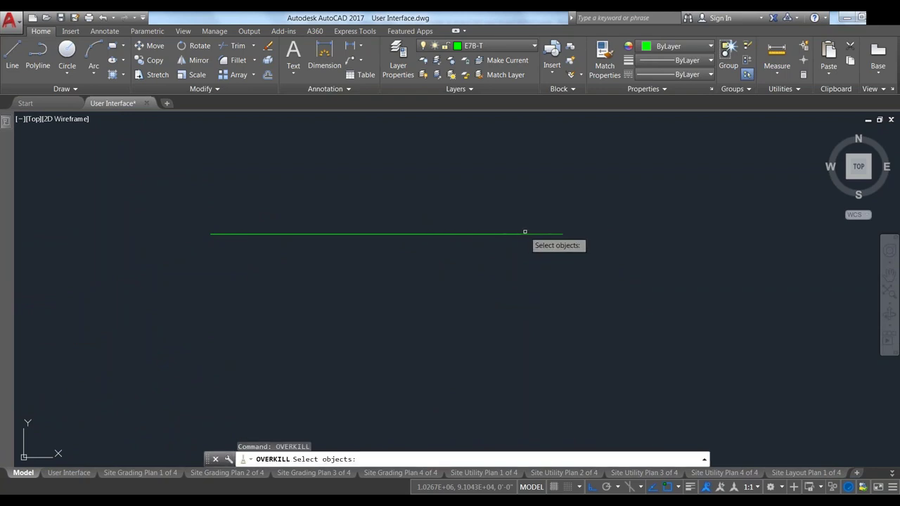
pyautogui.click(526, 236)
pyautogui.click(518, 211)
pyautogui.press('Return')
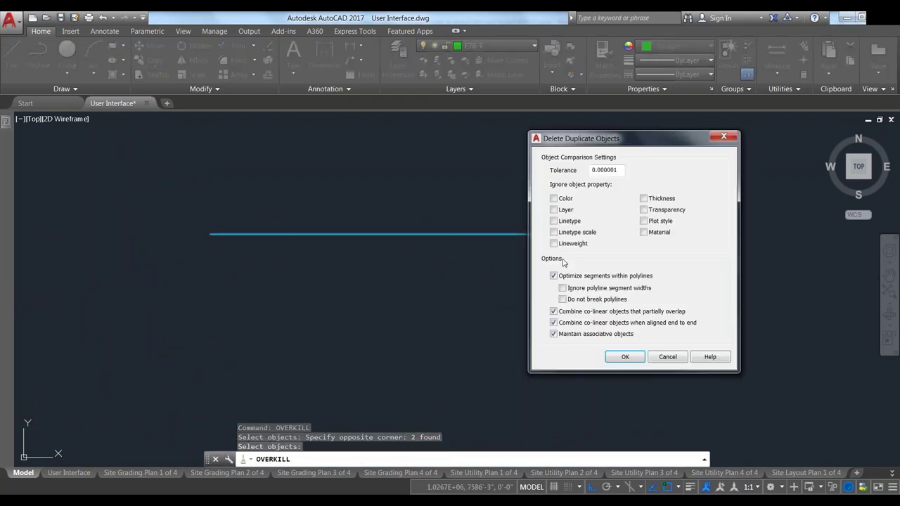
pyautogui.click(625, 357)
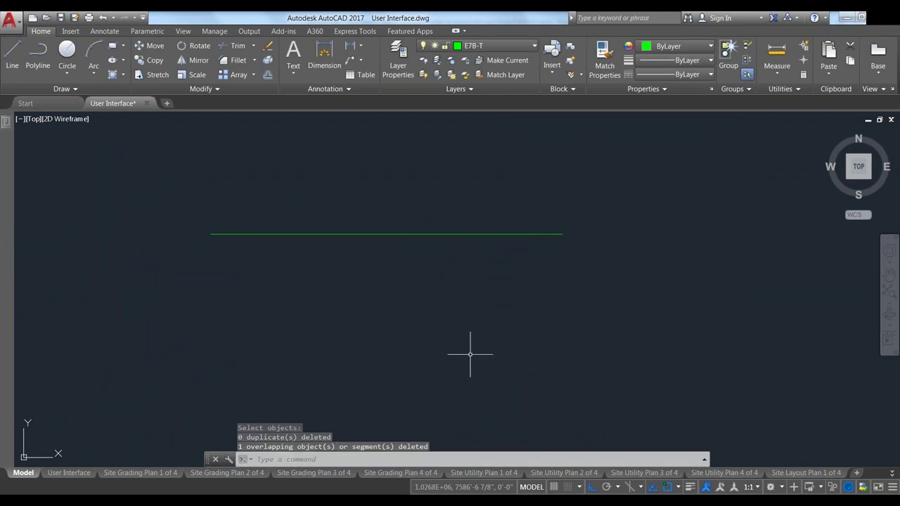
# - Window-select the single remaining green line to check it, then clear the selection
pyautogui.click(502, 281)
pyautogui.click(131, 175)
pyautogui.click(147, 161)
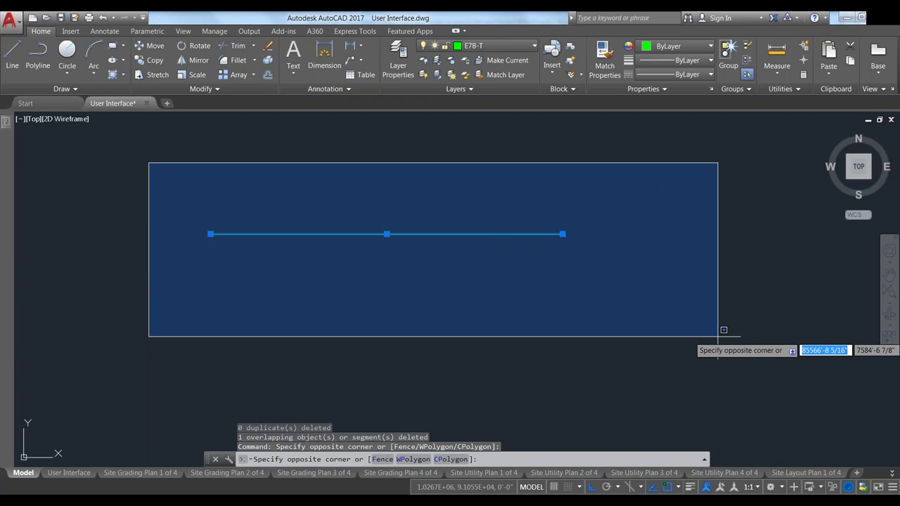
pyautogui.click(718, 336)
pyautogui.press('Escape')
pyautogui.click(418, 196)
pyautogui.click(403, 255)
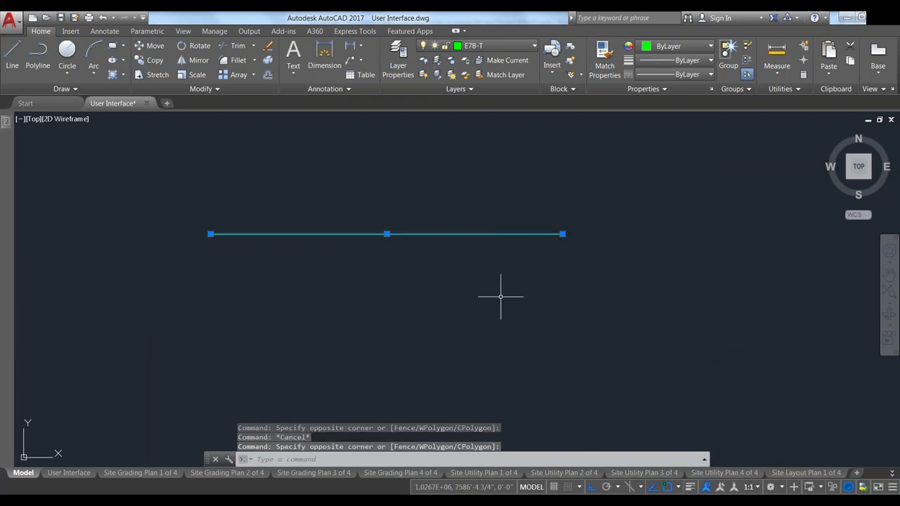
pyautogui.press('Escape')
# - Draw a vertical line down from the green line's right end
pyautogui.write('L')
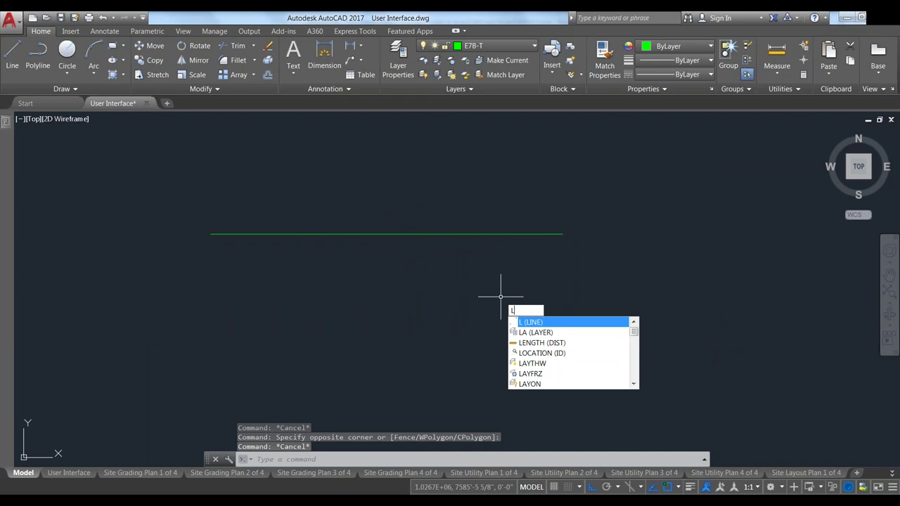
pyautogui.press('Return')
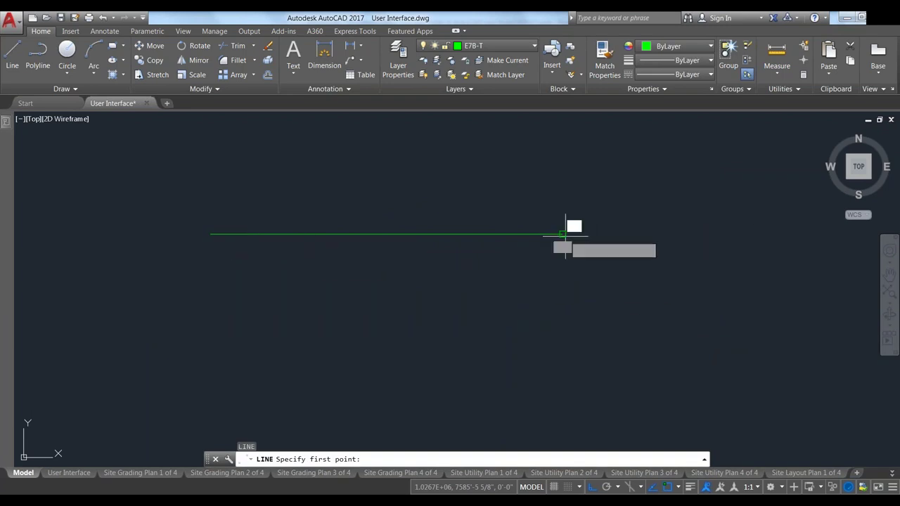
pyautogui.click(564, 233)
pyautogui.moveTo(777, 215); pyautogui.dragTo(663, 227, button='middle')
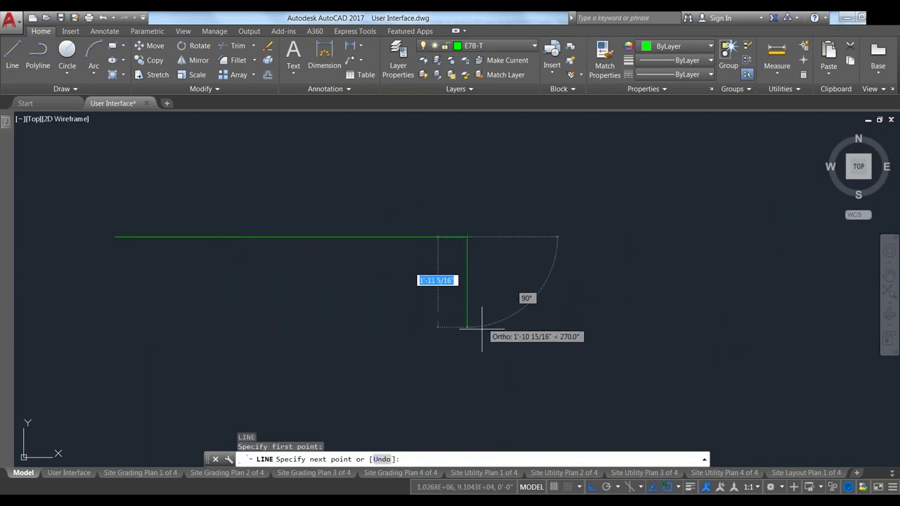
pyautogui.click(470, 358)
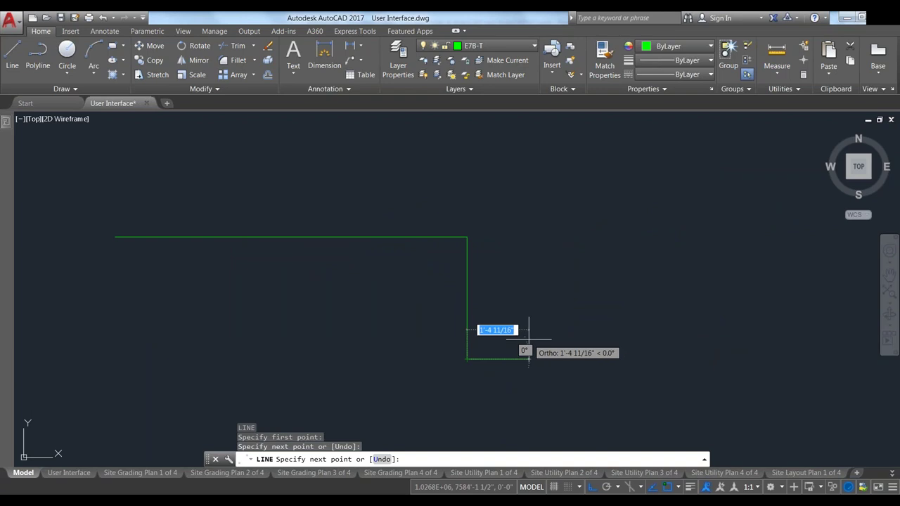
pyautogui.press('Escape')
# - Close the rectangle with bottom and left sides, using a .x point filter
pyautogui.write('l')
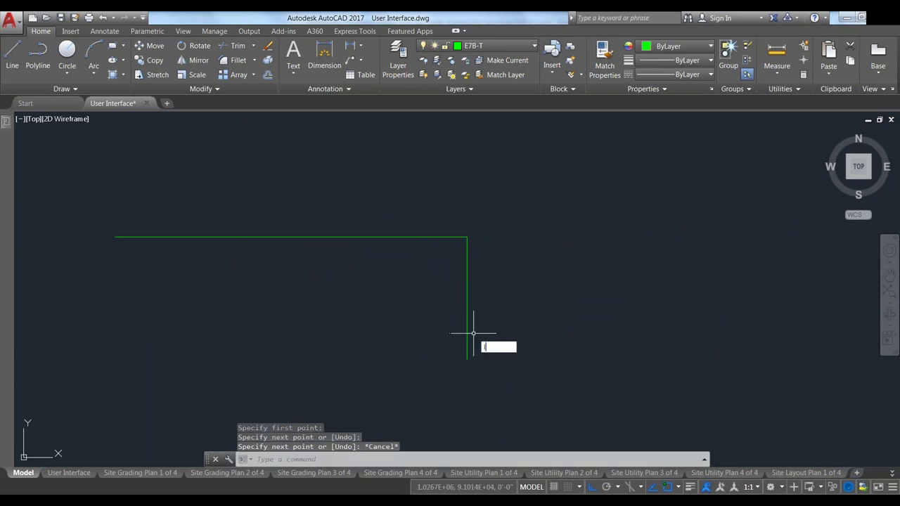
pyautogui.press('Return')
pyautogui.click(467, 357)
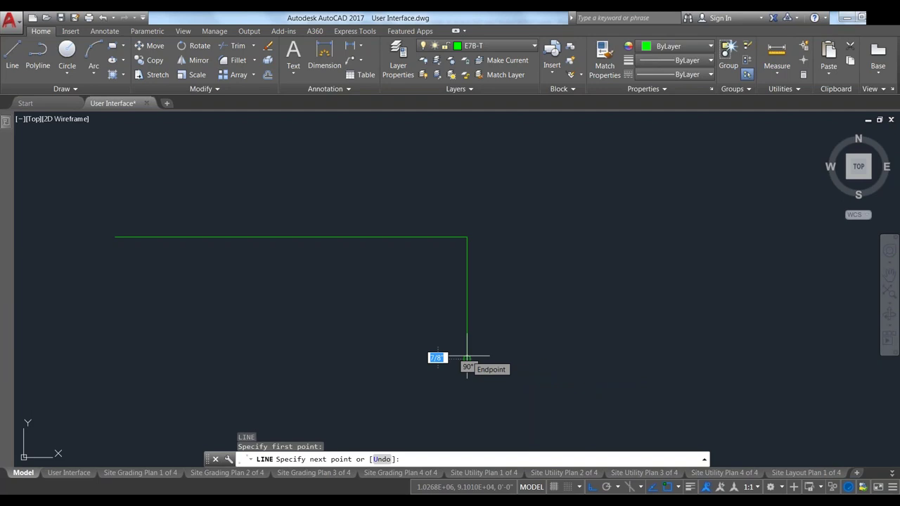
pyautogui.write('.x')
pyautogui.press('Return')
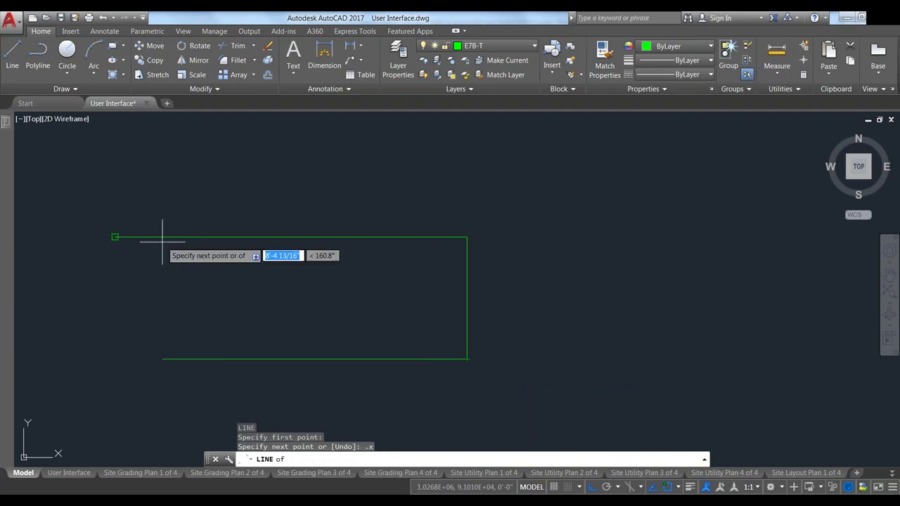
pyautogui.click(161, 238)
pyautogui.write('@')
pyautogui.press('Return')
pyautogui.click(115, 237)
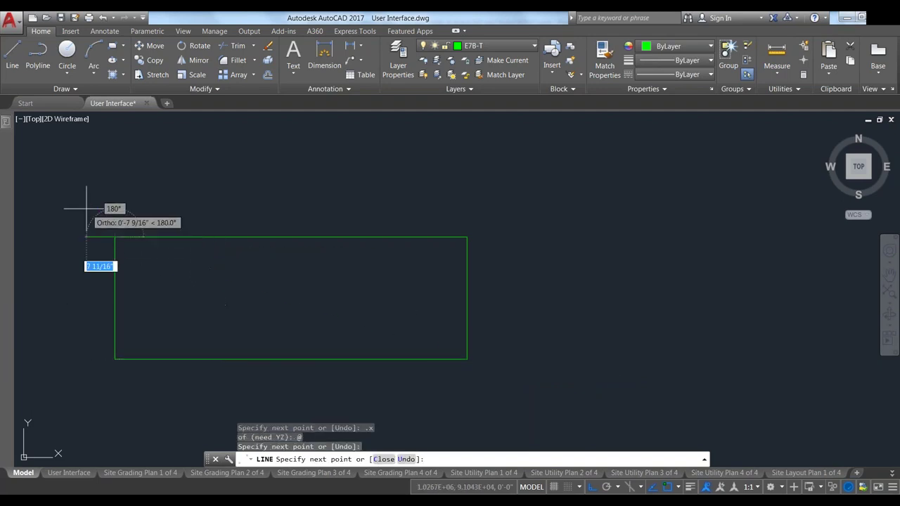
pyautogui.press('Escape')
# - Run OVERKILL on the rectangle with default settings, deleting 0 duplicates
pyautogui.write('ove')
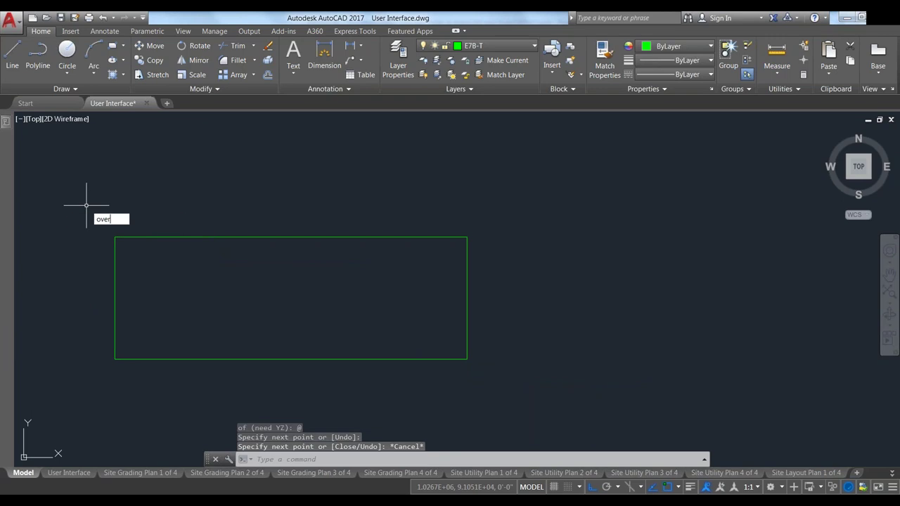
pyautogui.write('r')
pyautogui.press('Return')
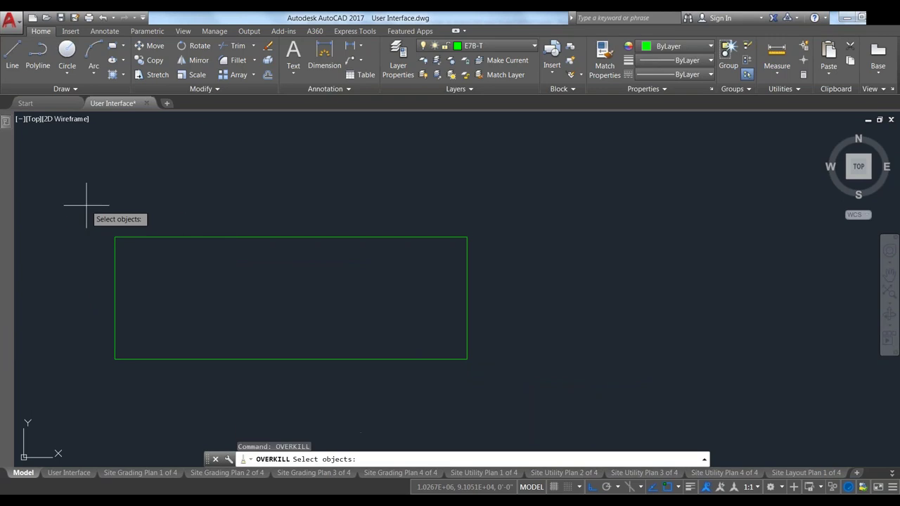
pyautogui.click(86, 205)
pyautogui.click(528, 395)
pyautogui.press('Return')
pyautogui.click(625, 356)
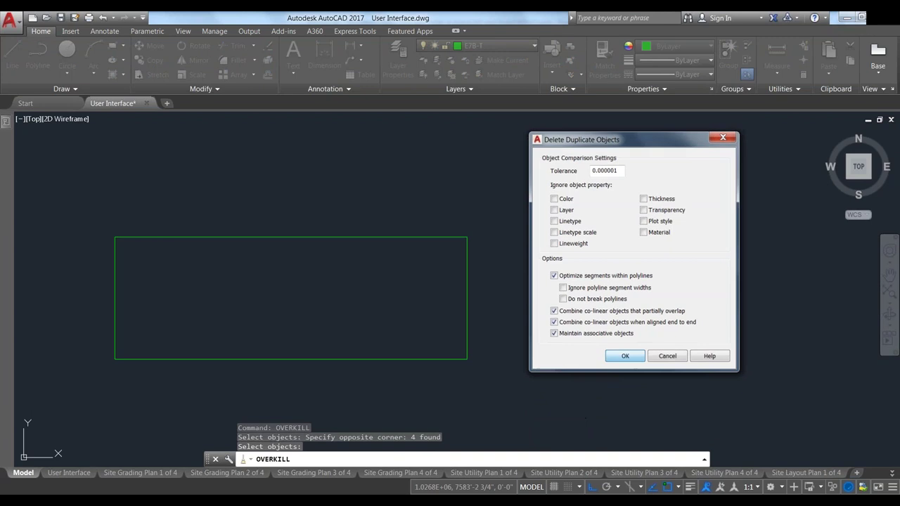
# - Erase the rectangle, undo the erase, and select its right edge
pyautogui.click(539, 316)
pyautogui.click(303, 253)
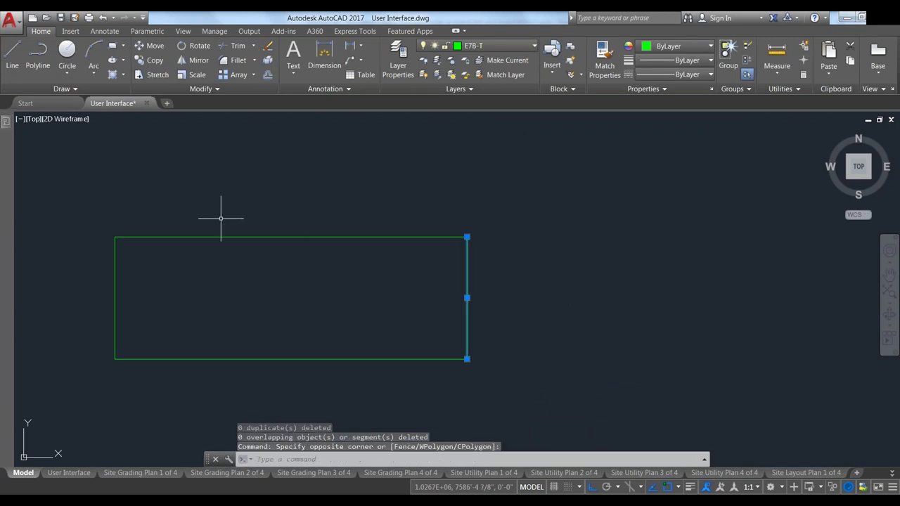
pyautogui.press('Escape')
pyautogui.click(44, 216)
pyautogui.click(491, 382)
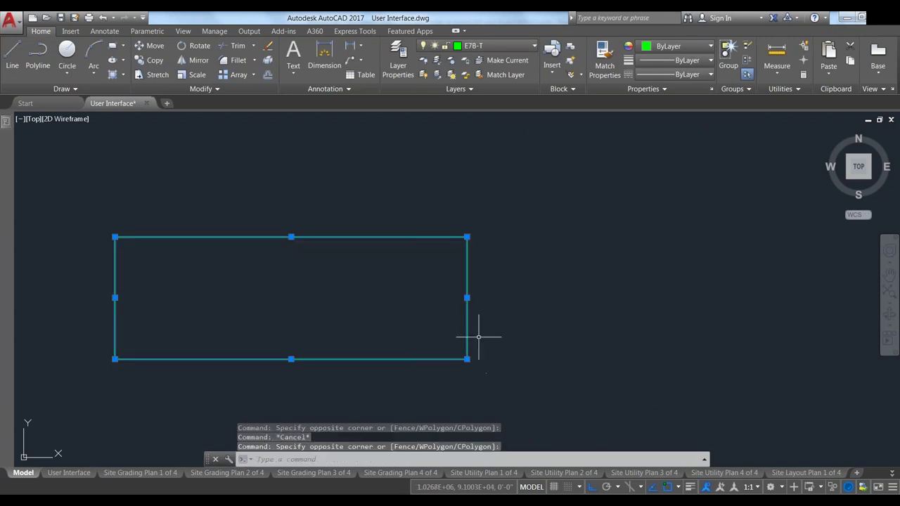
pyautogui.press('Delete')
pyautogui.hotkey('ctrl', 'z')
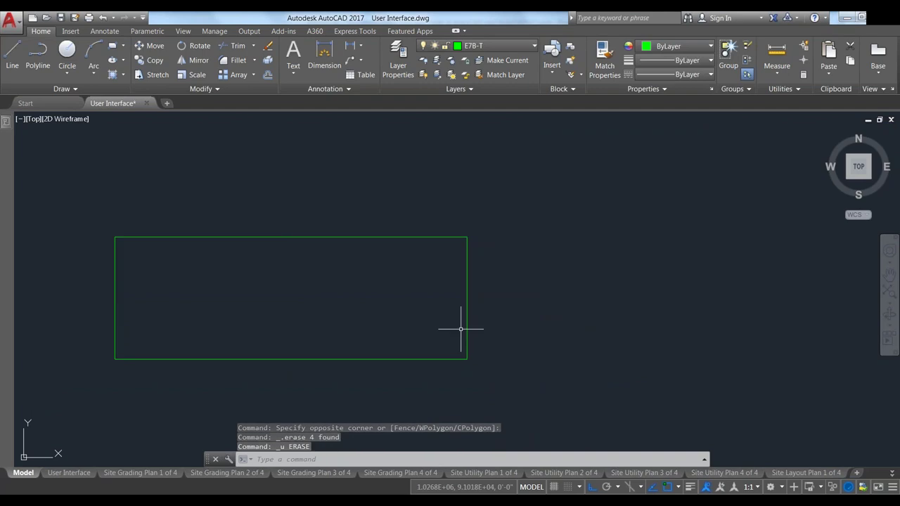
pyautogui.click(490, 304)
pyautogui.click(414, 280)
# - Rotate the rectangle's right edge to lie horizontal using its grip
pyautogui.click(467, 237)
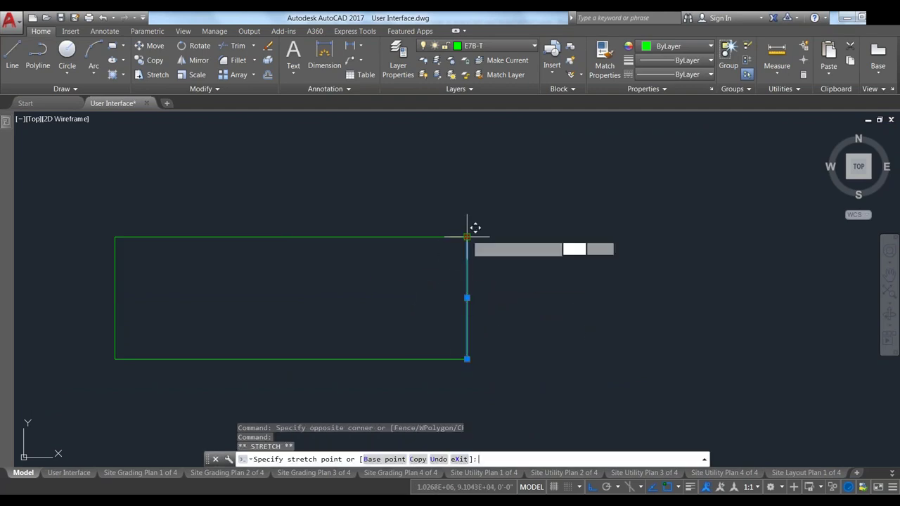
pyautogui.press('space')
pyautogui.press('space')
pyautogui.click(473, 207)
pyautogui.press('Escape')
# - Rotate the left edge by its grip until it runs horizontally leftward
pyautogui.click(238, 298)
pyautogui.click(70, 274)
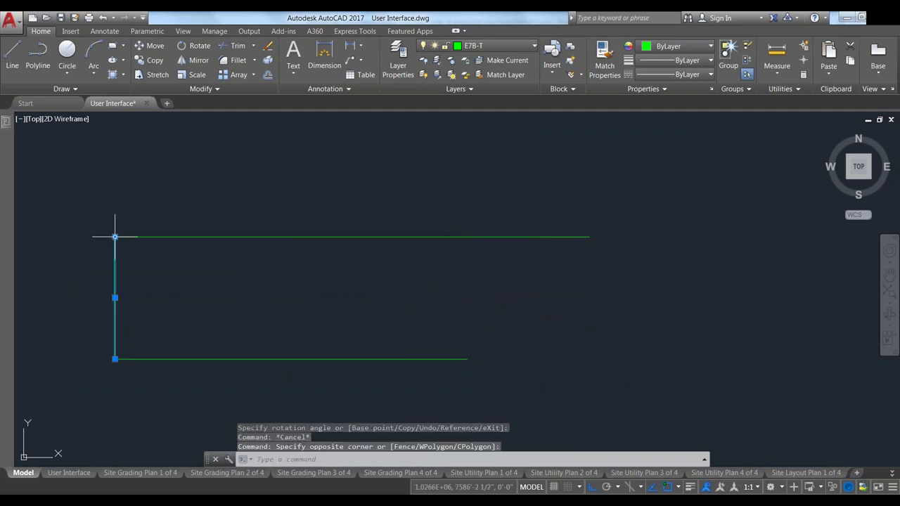
pyautogui.click(115, 237)
pyautogui.press('space')
pyautogui.press('space')
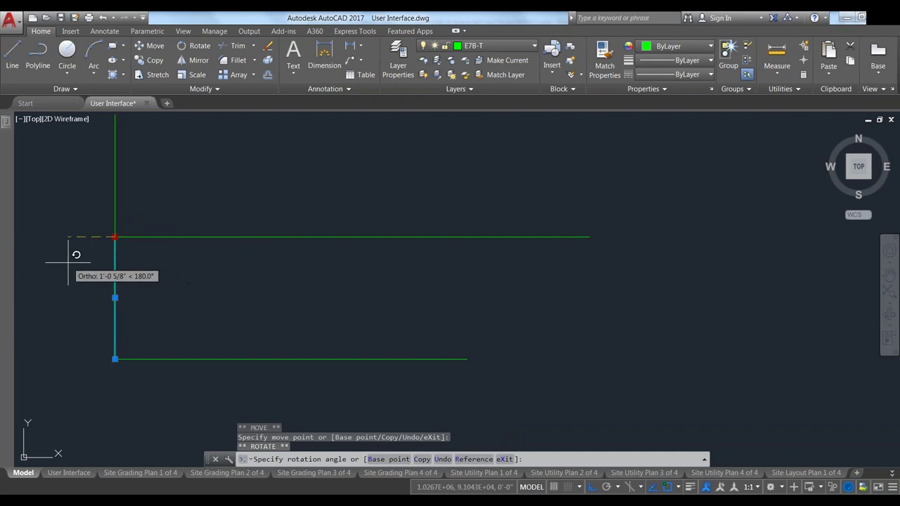
pyautogui.click(76, 255)
pyautogui.click(115, 237)
pyautogui.press('space')
pyautogui.press('space')
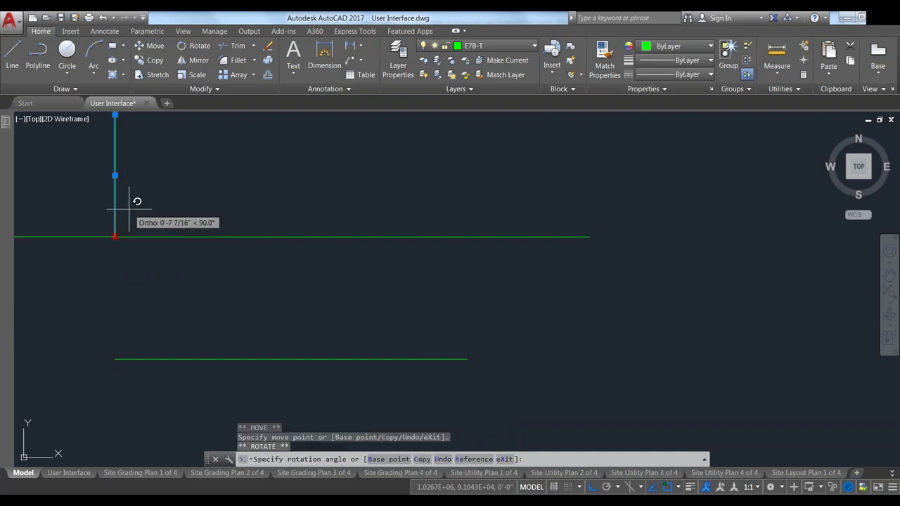
pyautogui.click(137, 201)
pyautogui.press('Escape')
# - Run OVERKILL on the overlapping lines to delete the overlapping segments
pyautogui.write('overkill')
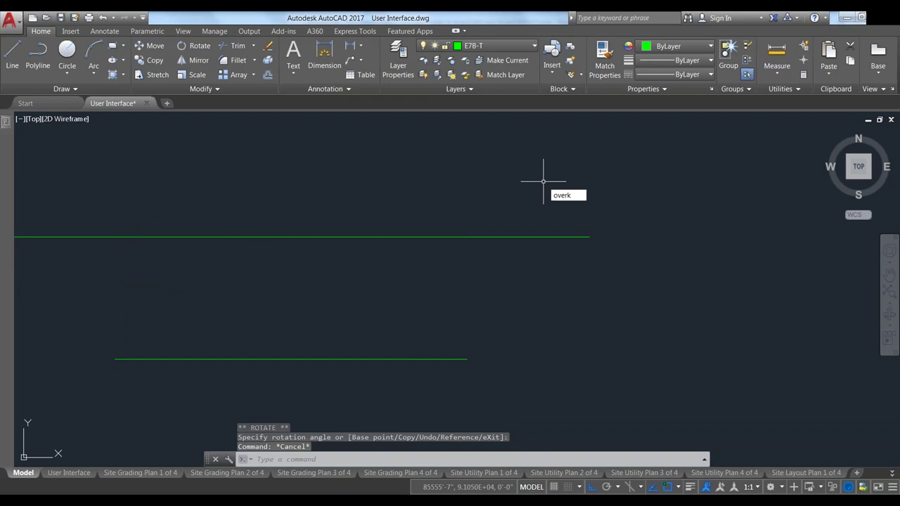
pyautogui.press('Return')
pyautogui.click(543, 182)
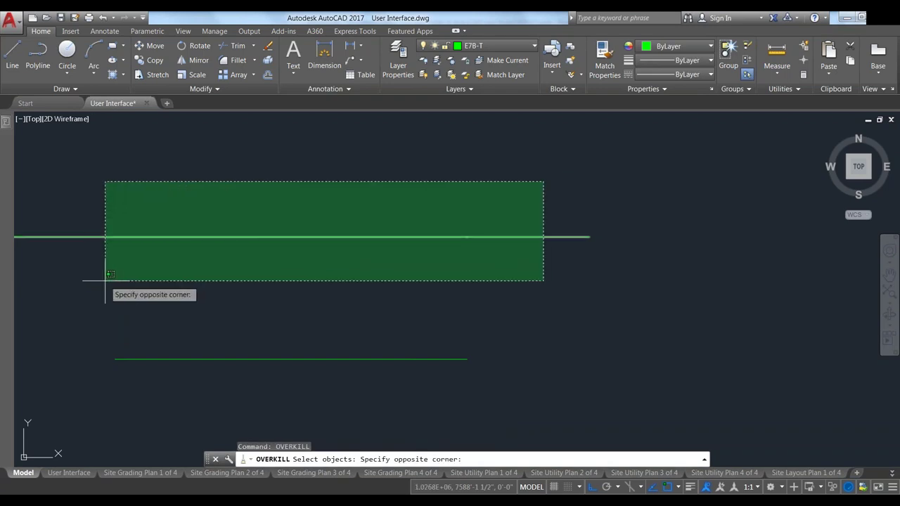
pyautogui.click(78, 279)
pyautogui.press('Return')
pyautogui.click(625, 356)
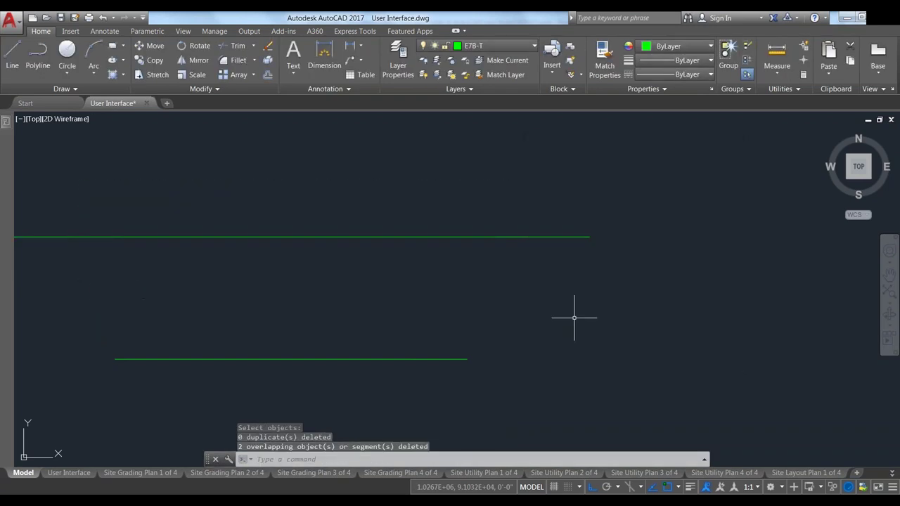
pyautogui.click(542, 298)
pyautogui.click(518, 203)
pyautogui.moveTo(293, 274); pyautogui.dragTo(383, 246, button='middle')
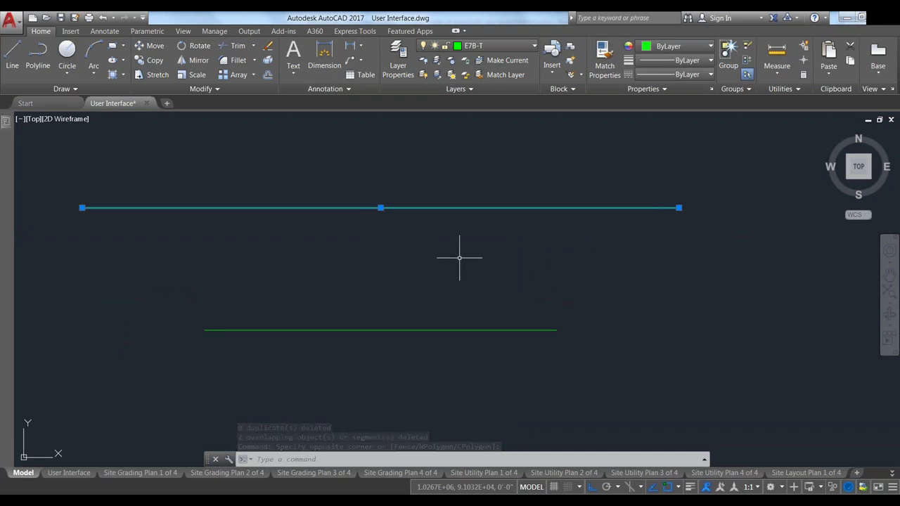
pyautogui.press('Escape')
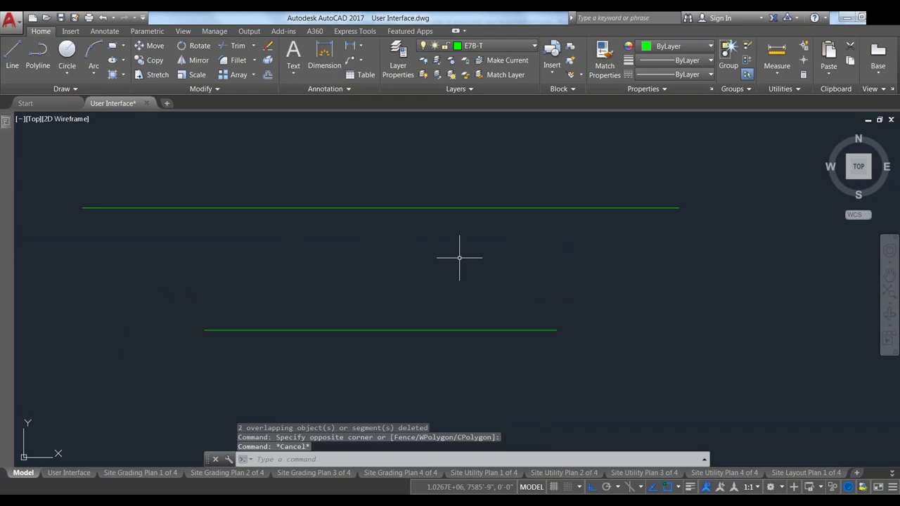
# - Move the lower horizontal line onto the upper one using a Nearest snap
pyautogui.click(459, 257)
pyautogui.click(426, 337)
pyautogui.click(345, 297)
pyautogui.click(380, 328)
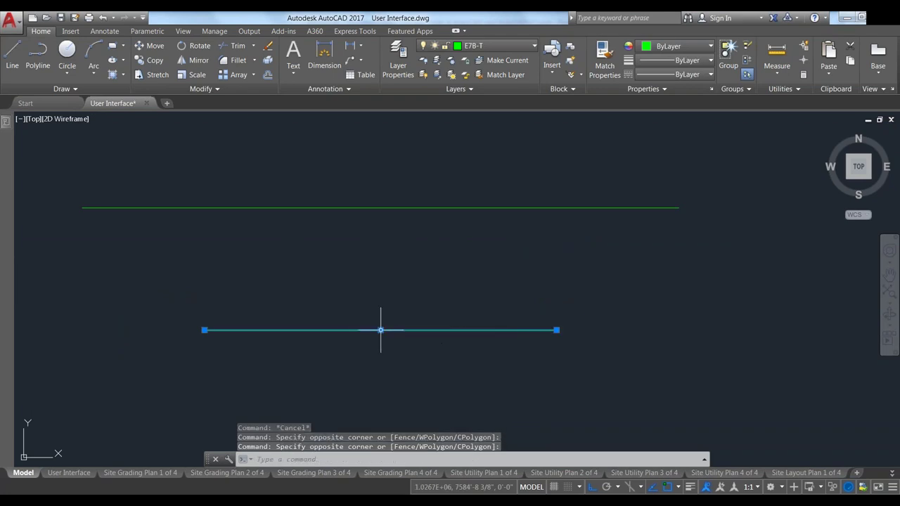
pyautogui.click(381, 330)
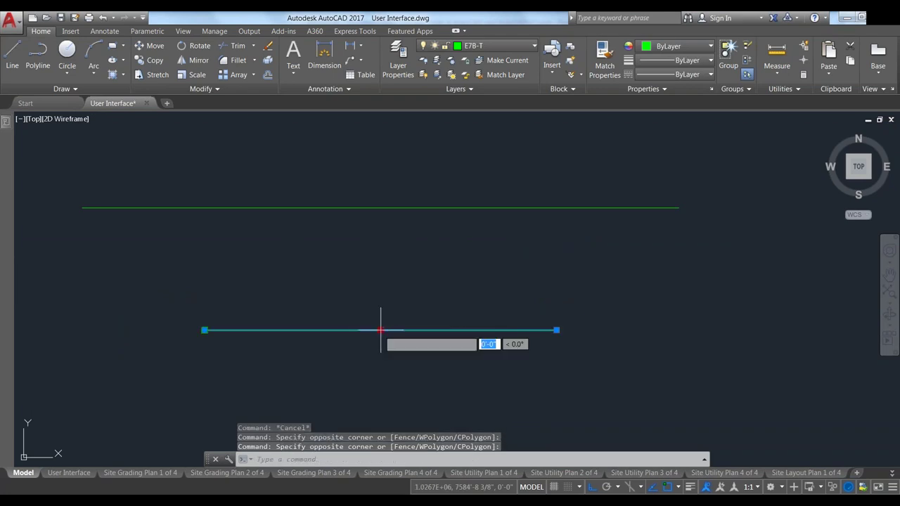
pyautogui.write('near')
pyautogui.press('Return')
pyautogui.click(380, 208)
pyautogui.moveTo(10, 151)
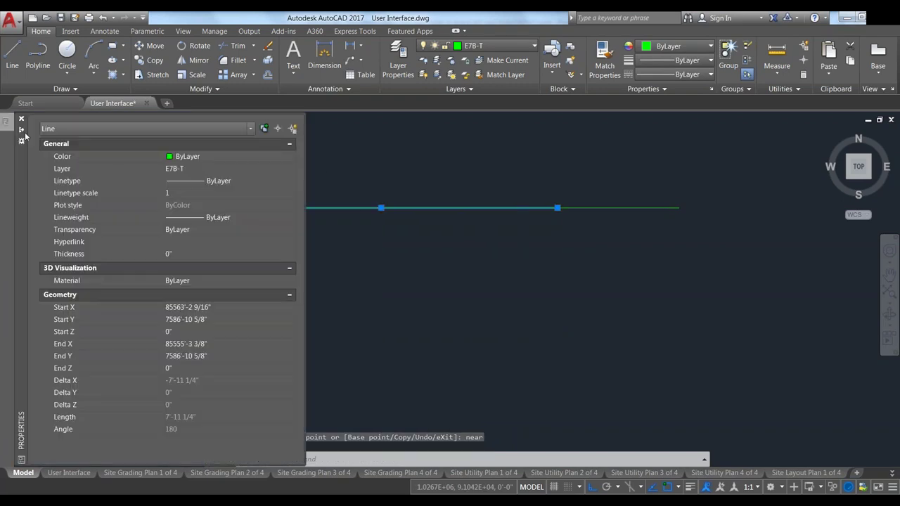
pyautogui.press('Escape')
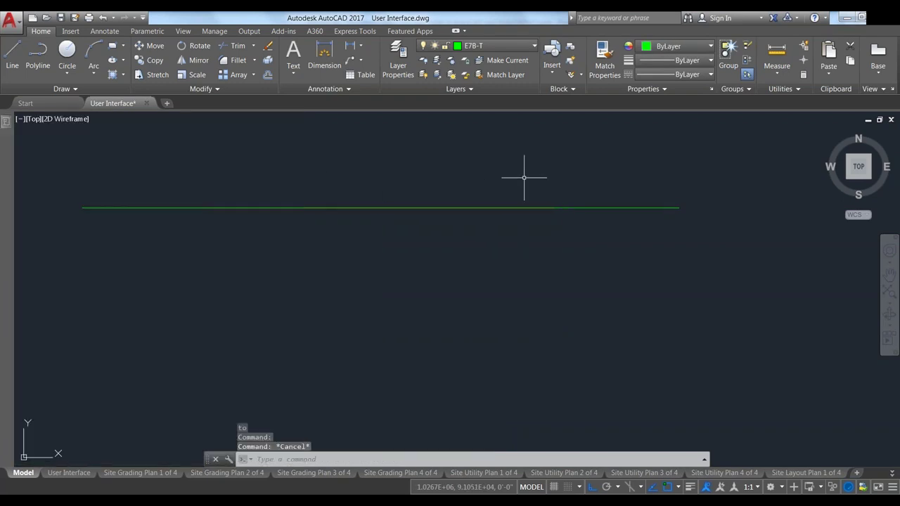
# - Run OVERKILL on the stacked lines with Color ignored to merge them into one
pyautogui.write('overkill')
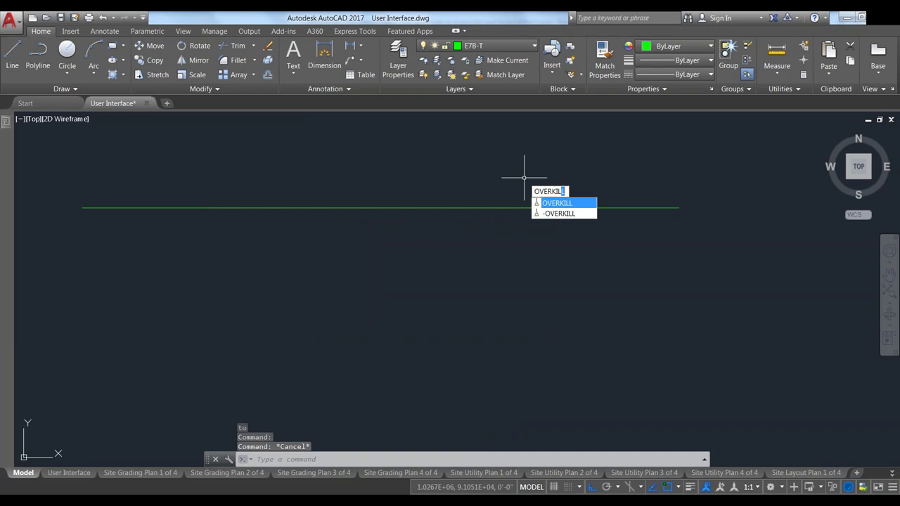
pyautogui.press('Return')
pyautogui.click(609, 150)
pyautogui.click(168, 322)
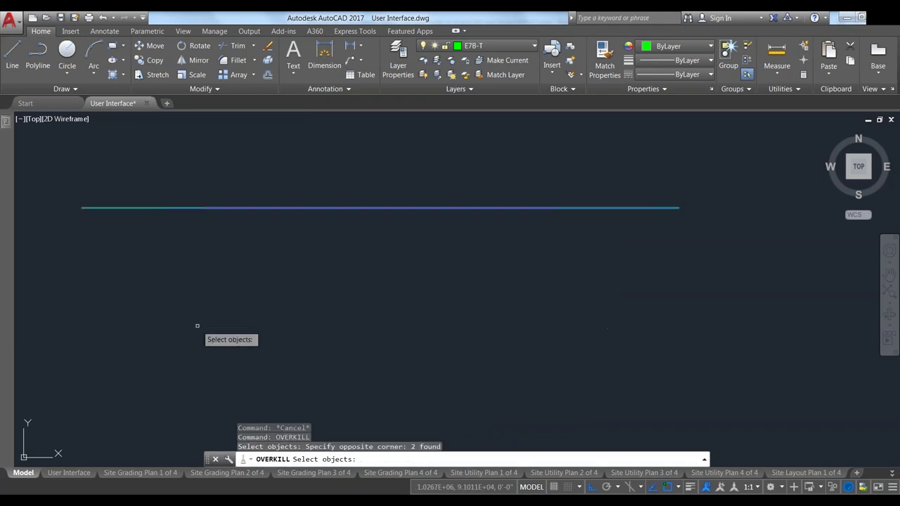
pyautogui.press('Return')
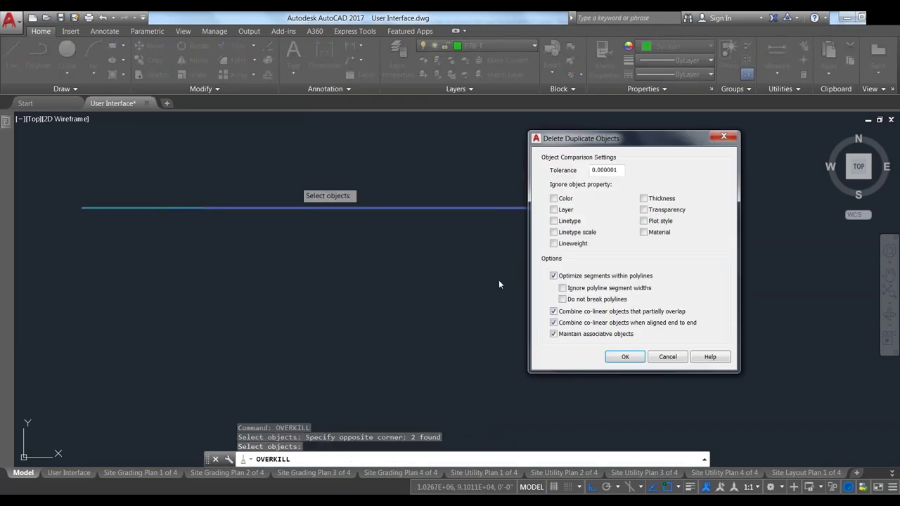
pyautogui.click(554, 198)
pyautogui.click(634, 362)
# - Select the remaining horizontal line and check its properties
pyautogui.click(491, 286)
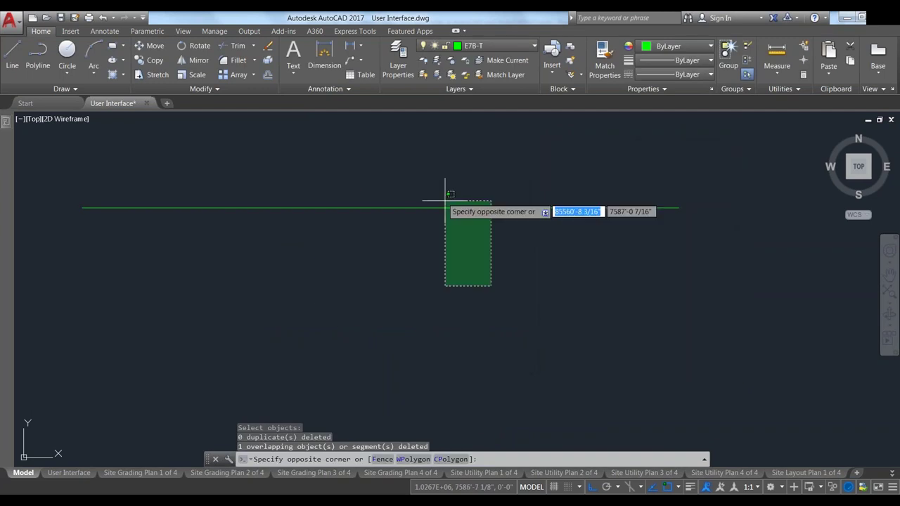
pyautogui.click(445, 201)
pyautogui.press('Escape')
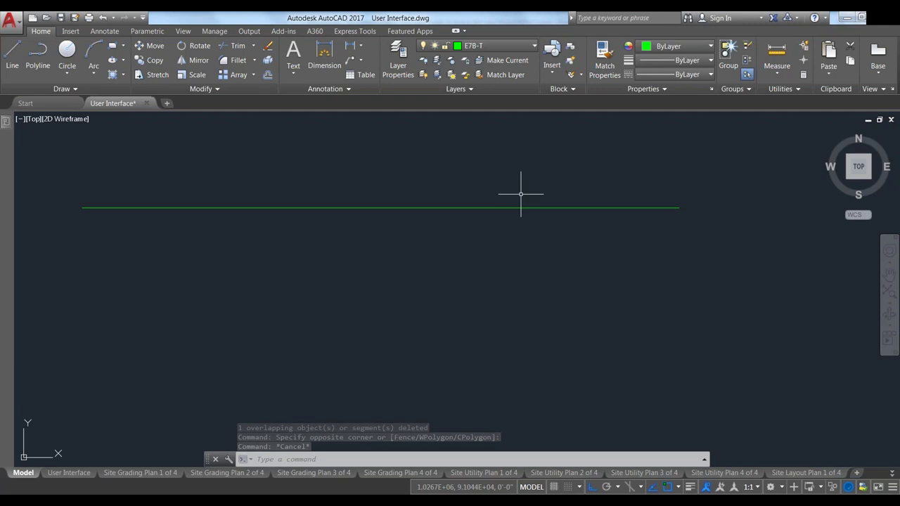
pyautogui.click(521, 194)
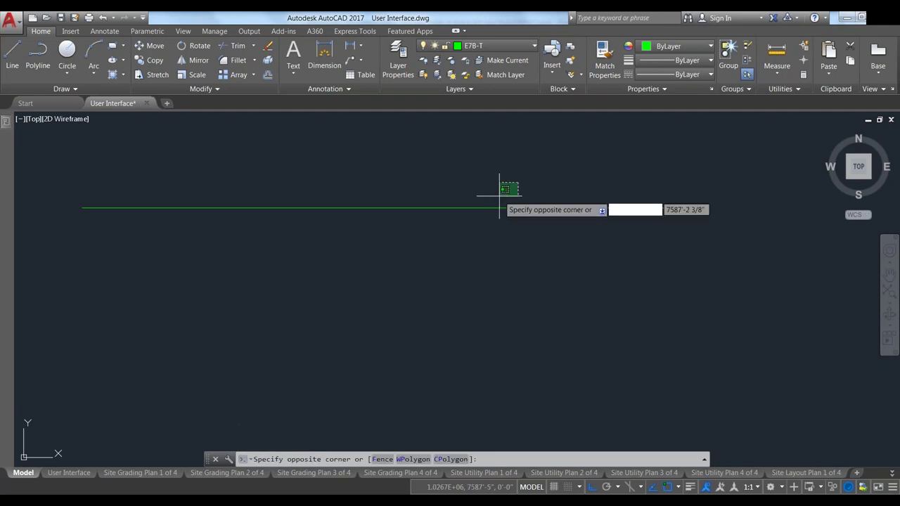
pyautogui.click(475, 224)
pyautogui.hotkey('ctrl', '1')
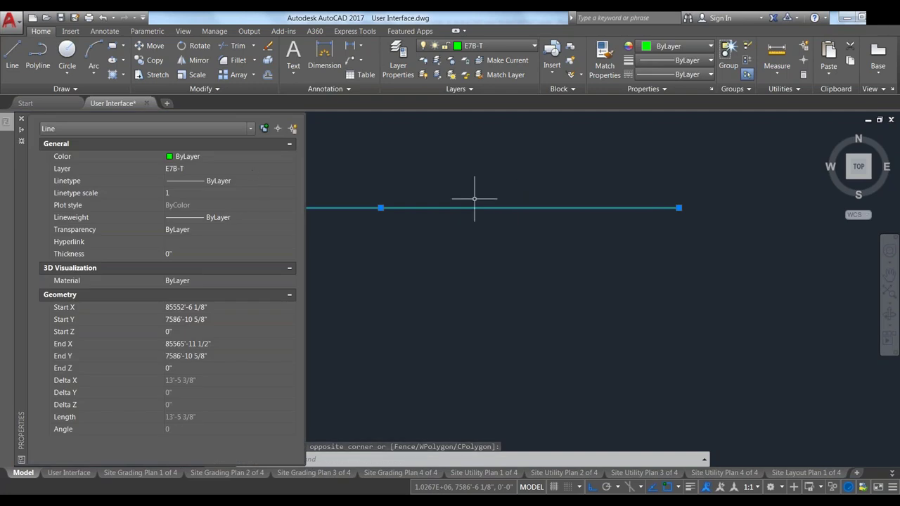
pyautogui.press('Escape')
pyautogui.hotkey('ctrl', '1')
pyautogui.press('Escape')
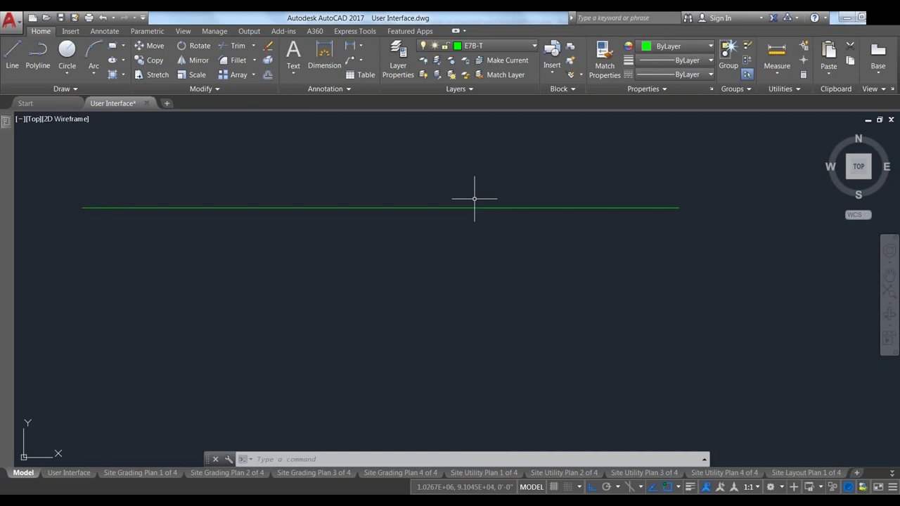
# - Erase the leftover green test line
pyautogui.click(475, 199)
pyautogui.click(445, 235)
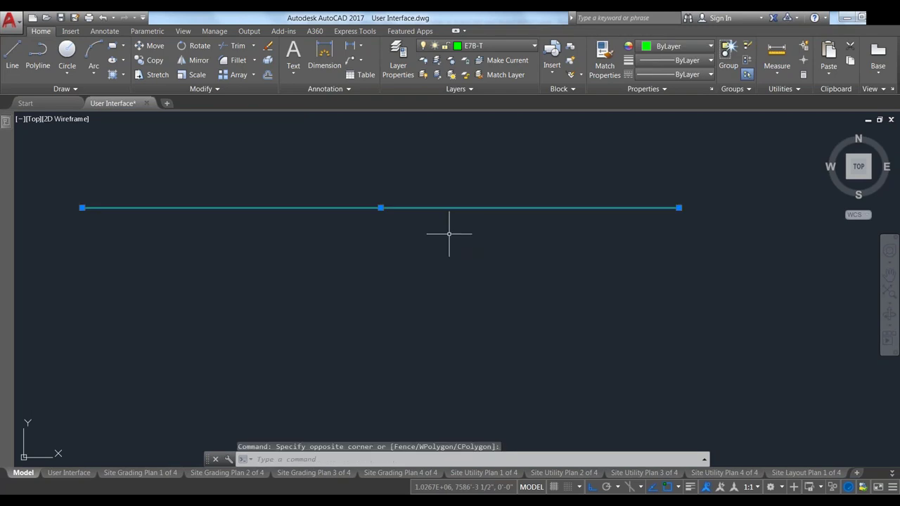
pyautogui.press('Delete')
# - Zoom and pan back out to the whole site plan and enter AUDIT
pyautogui.scroll(-4, 446, 205)
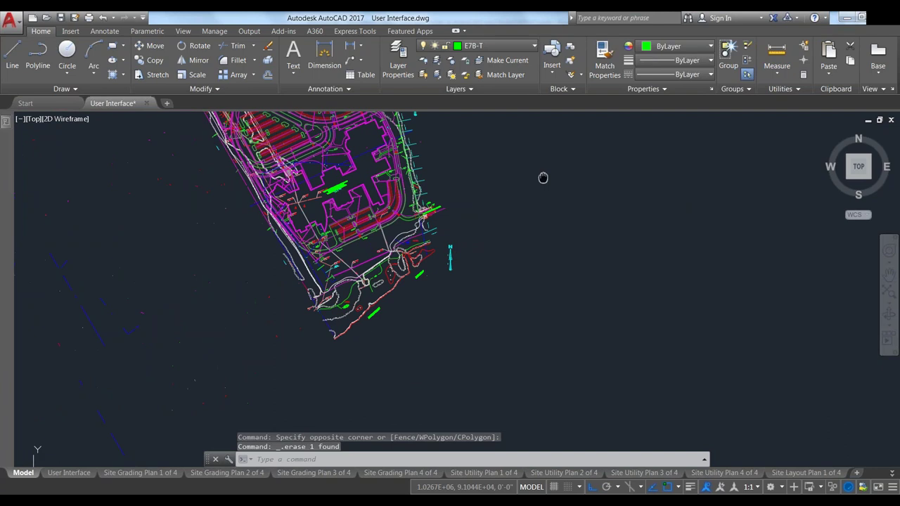
pyautogui.scroll(-3, 562, 193)
pyautogui.moveTo(563, 193); pyautogui.dragTo(477, 191, button='middle')
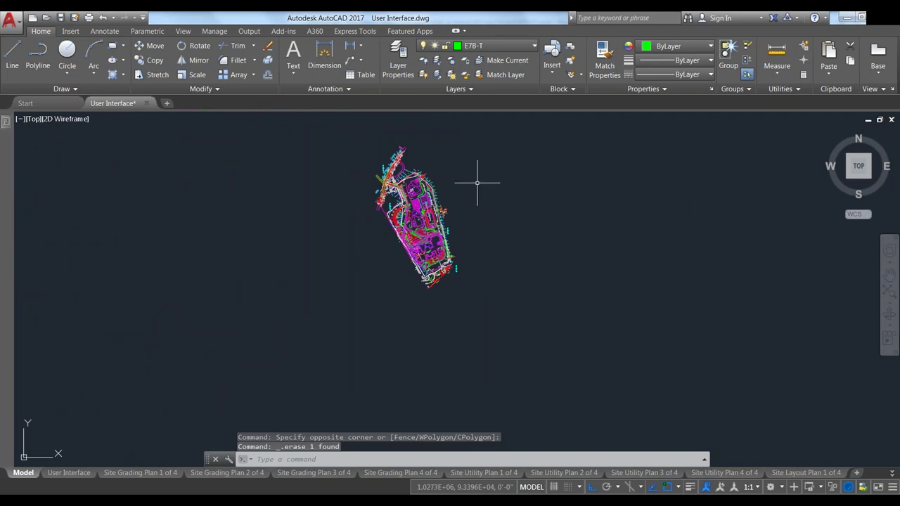
pyautogui.scroll(3, 579, 156)
pyautogui.moveTo(578, 157); pyautogui.dragTo(504, 162, button='middle')
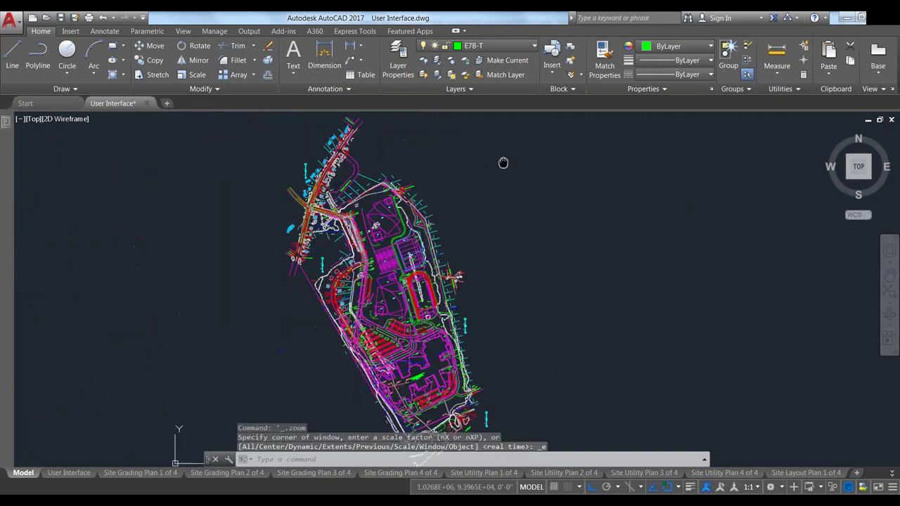
pyautogui.scroll(-2, 503, 162)
pyautogui.write('AUDIT')
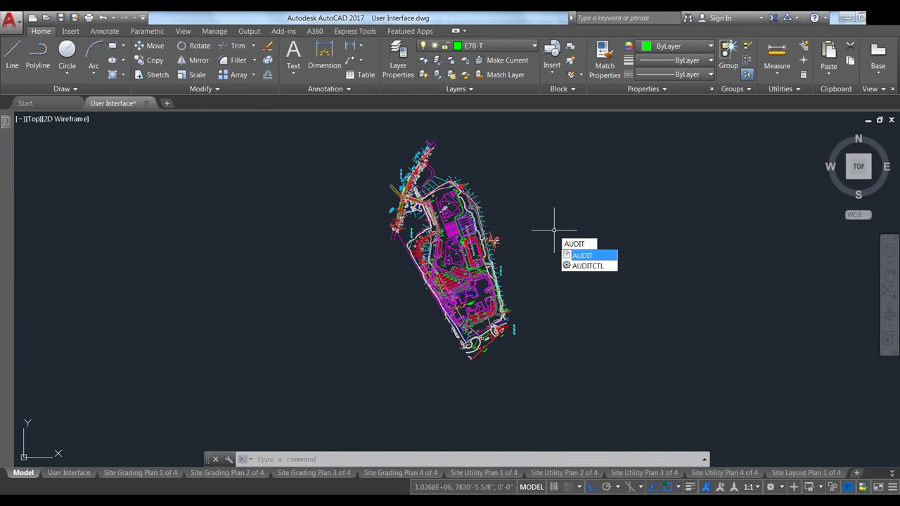
# - Run AUDIT without fixing errors and review the 0-errors report in the history
pyautogui.press('Return')
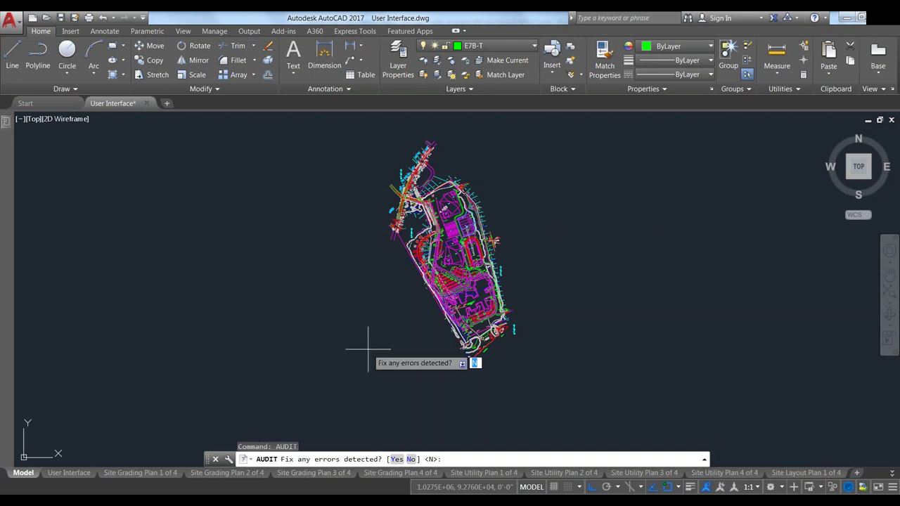
pyautogui.press('Return')
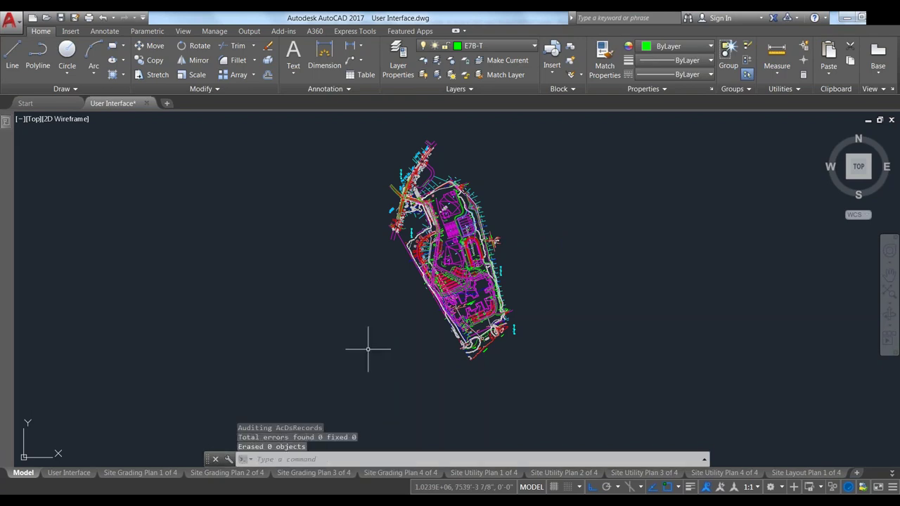
pyautogui.press('F2')
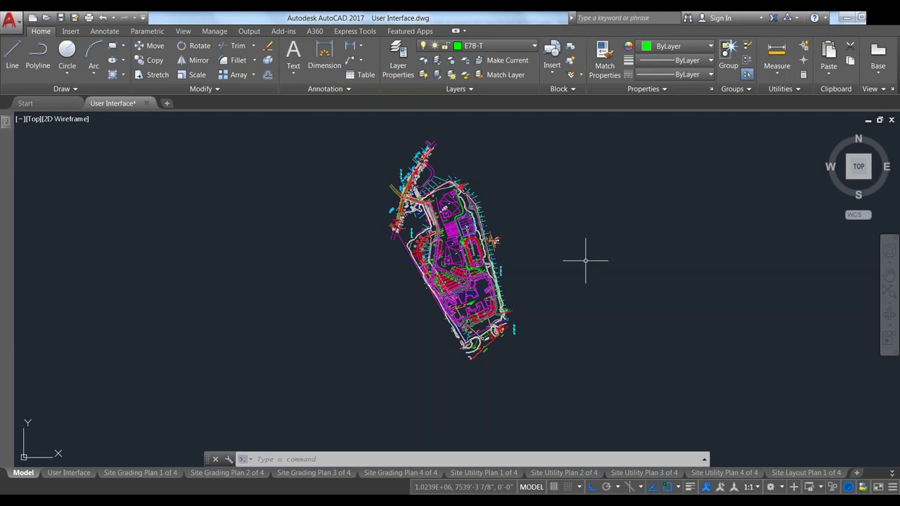
# - Bring the webinar folder forward and inspect User Interface's .dwl, .dwl2 and .bak files
pyautogui.click(76, 447)
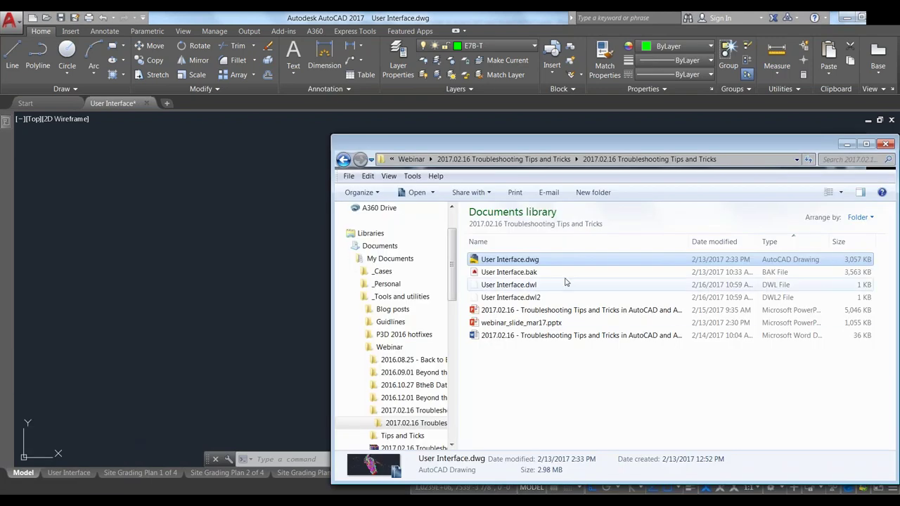
pyautogui.moveTo(570, 141); pyautogui.dragTo(385, 85)
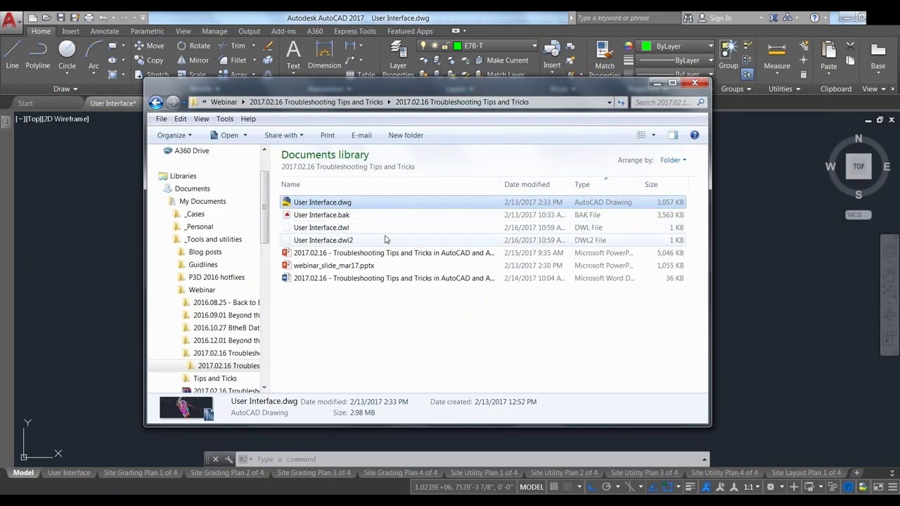
pyautogui.click(335, 240)
pyautogui.click(337, 232)
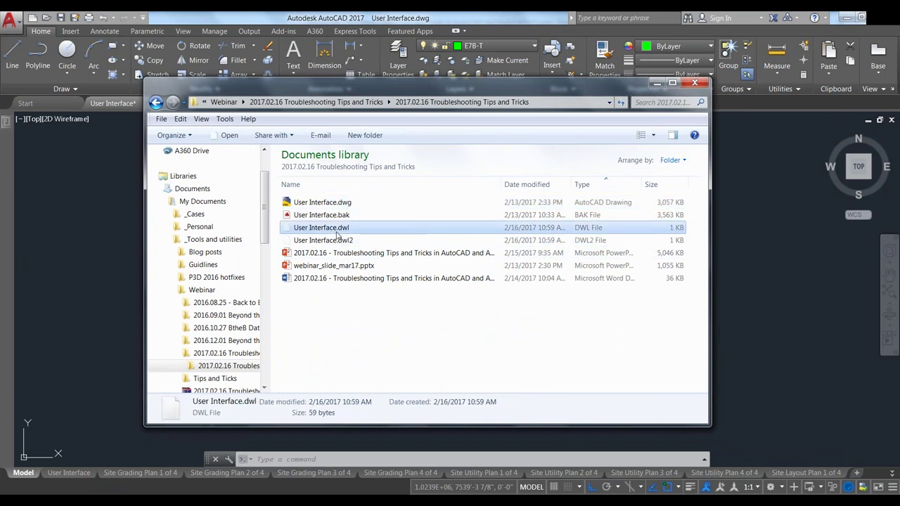
pyautogui.click(372, 241)
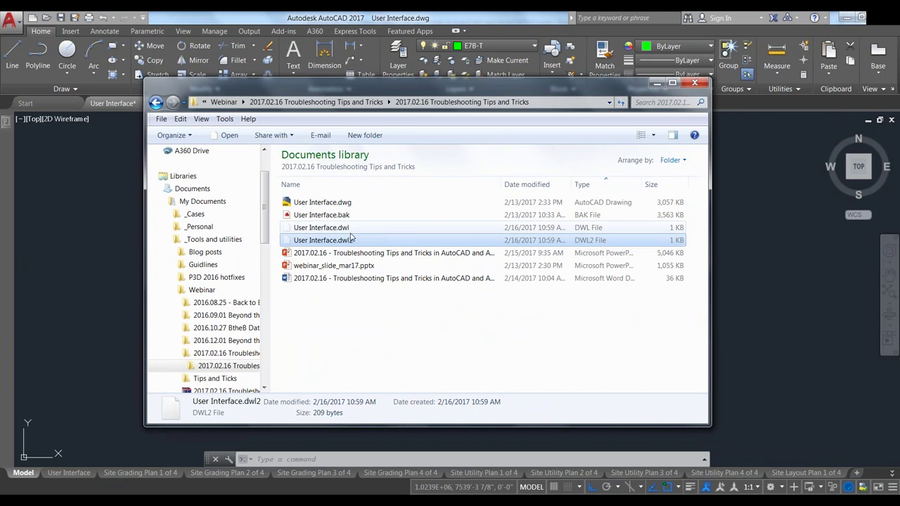
pyautogui.click(503, 217)
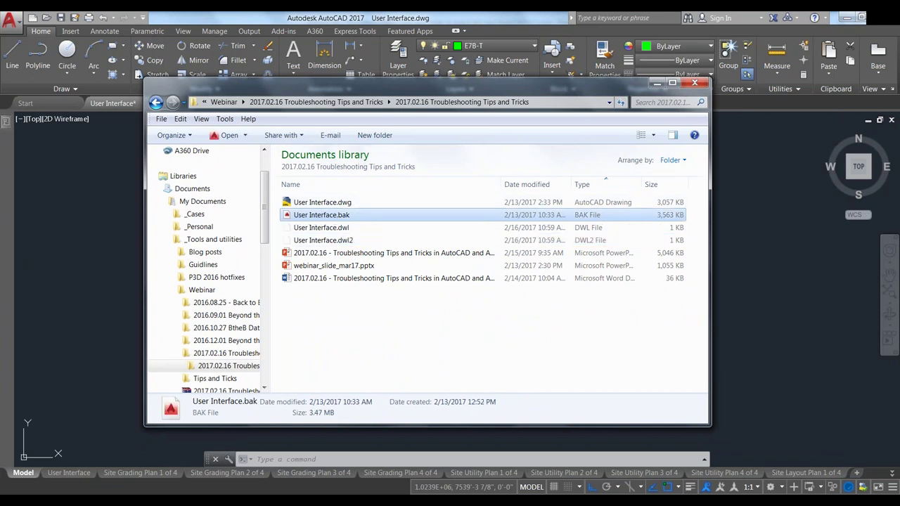
pyautogui.moveTo(578, 184)
pyautogui.mouseDown()
pyautogui.moveTo(590, 185)
pyautogui.moveTo(584, 173)
pyautogui.mouseUp()
# - Show PowerPoint's Additional Resources slide (slide 9), then minimise the presentation
pyautogui.hotkey('alt', 'Tab')
pyautogui.click(127, 418)
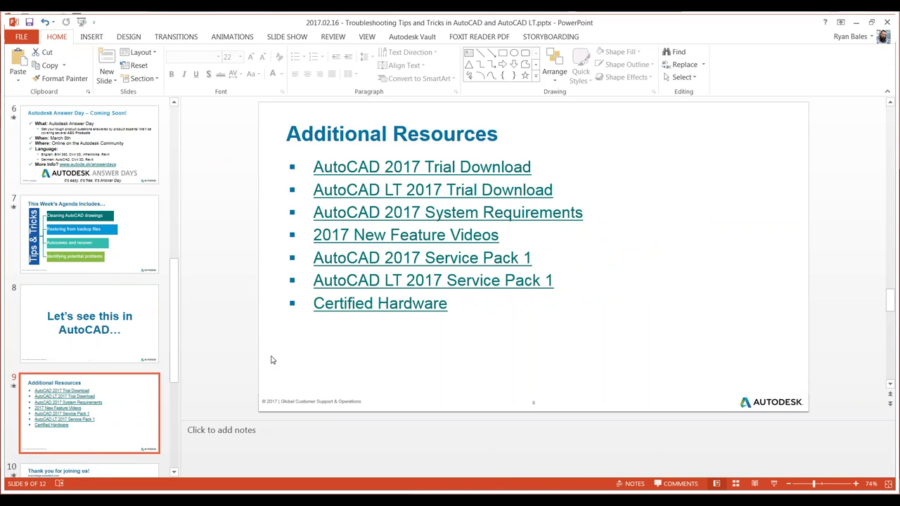
pyautogui.scroll(-4, 109, 334)
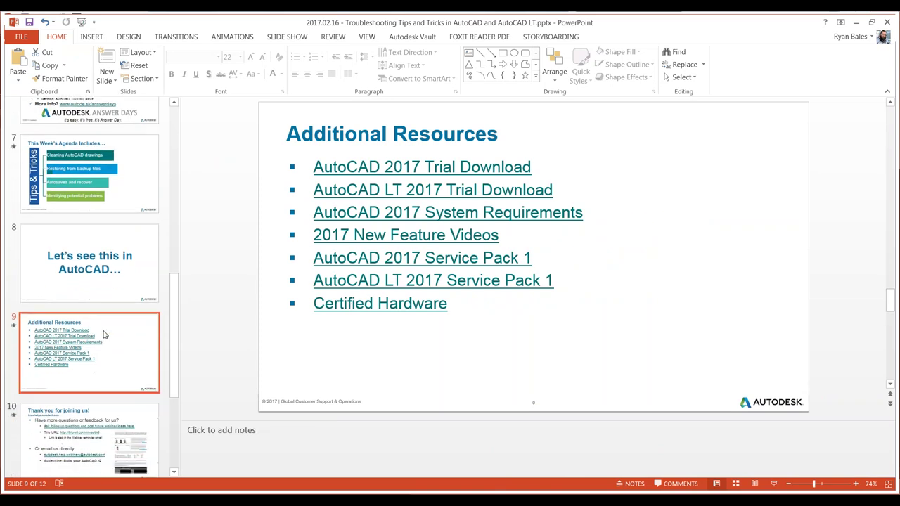
pyautogui.click(854, 25)
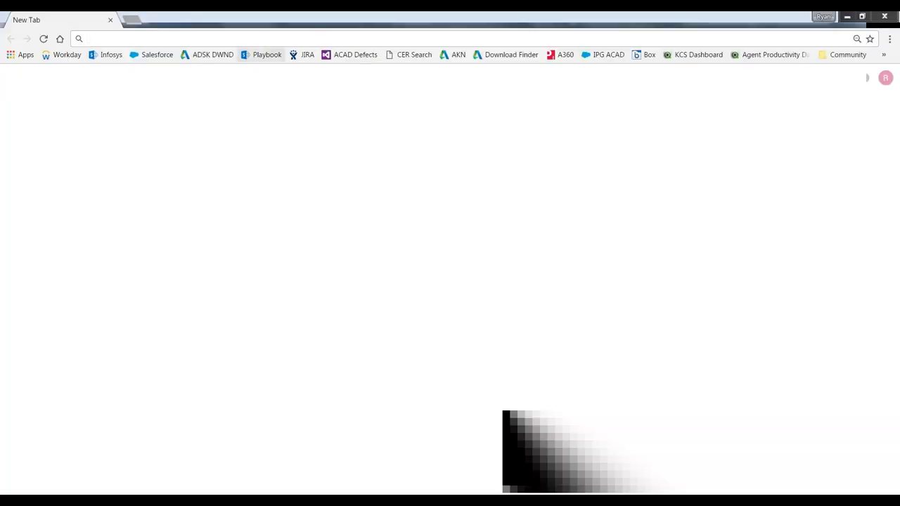
# - Search the web for 'understanding backups and autosaves in autocad'
pyautogui.write('undersna')
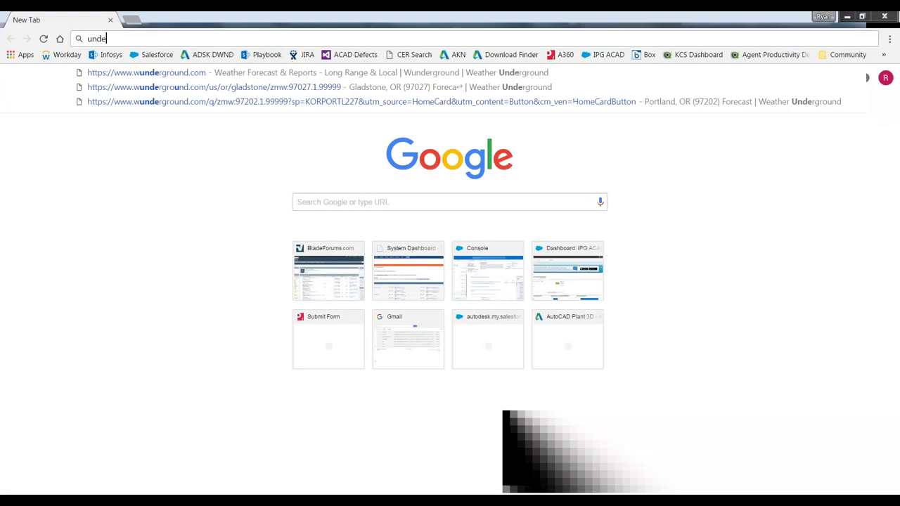
pyautogui.press('BackSpace')
pyautogui.press('BackSpace')
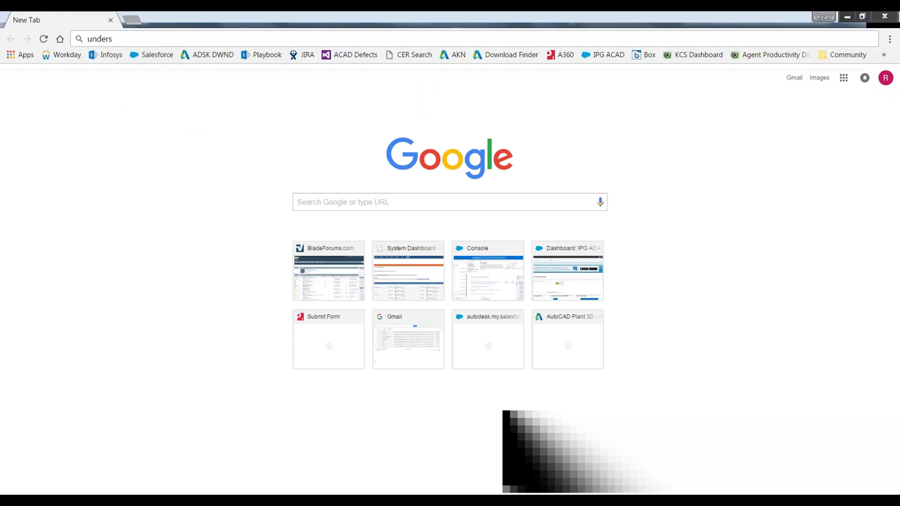
pyautogui.write('tanding backups and aut')
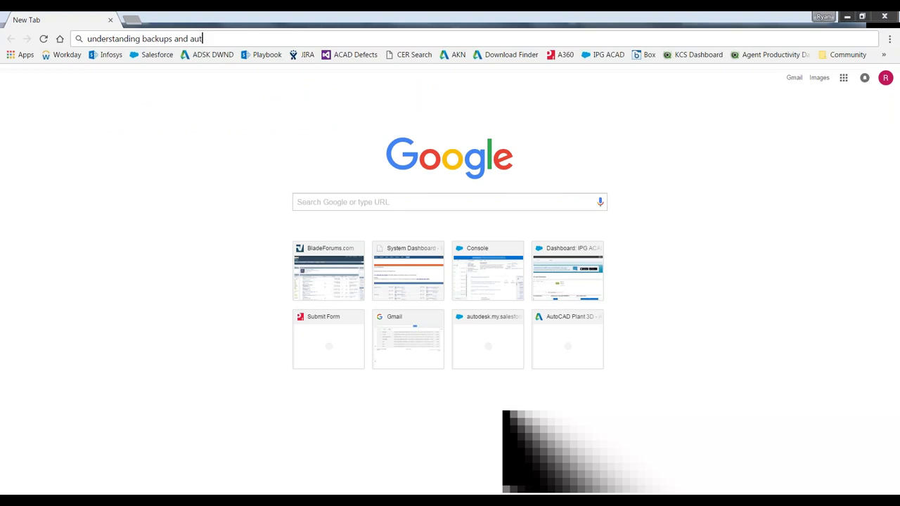
pyautogui.write('osaves in autocad')
pyautogui.press('Return')
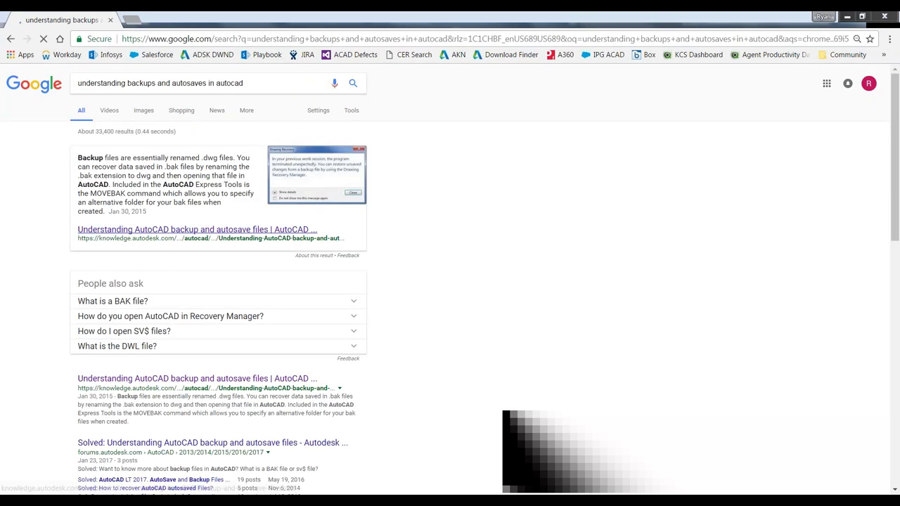
# - Read the Understanding AutoCAD backup and autosave files article, noting backups are renamed DWG files
pyautogui.click(197, 229)
pyautogui.scroll(-3, 562, 239)
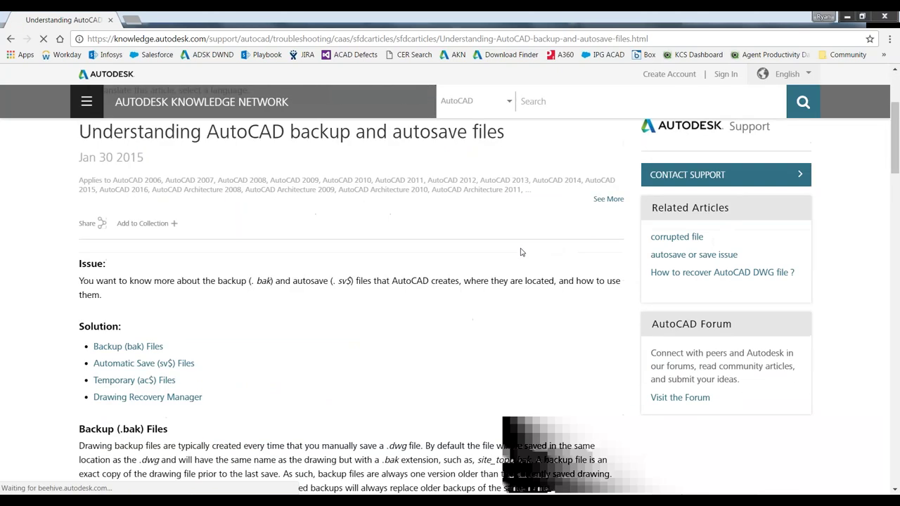
pyautogui.scroll(-2, 521, 252)
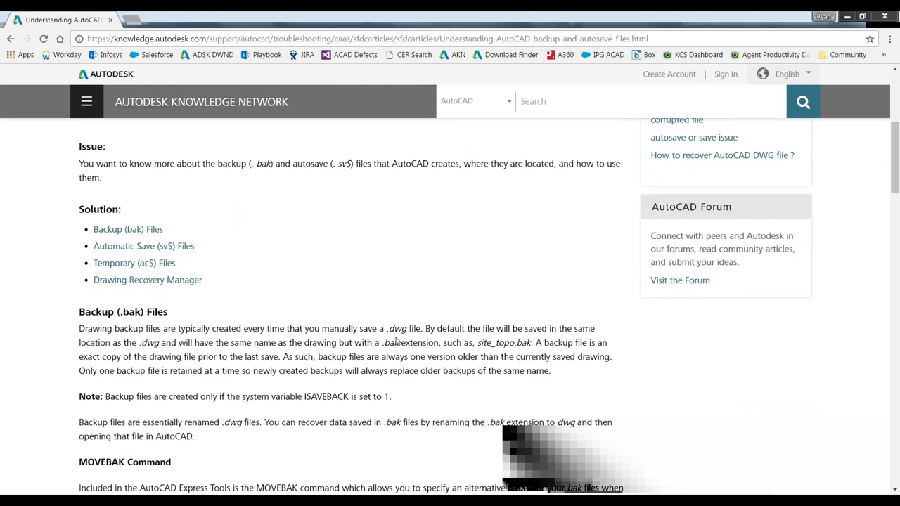
pyautogui.scroll(-2, 401, 330)
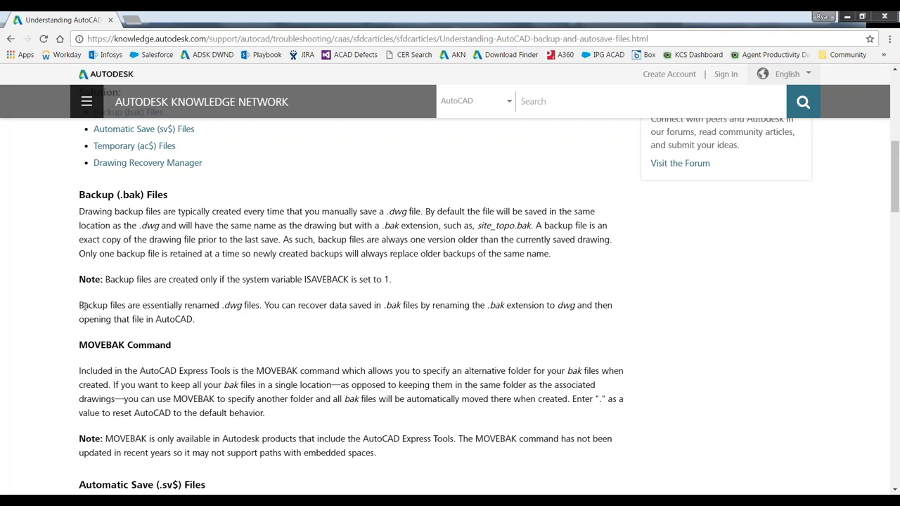
pyautogui.moveTo(82, 306); pyautogui.dragTo(224, 305)
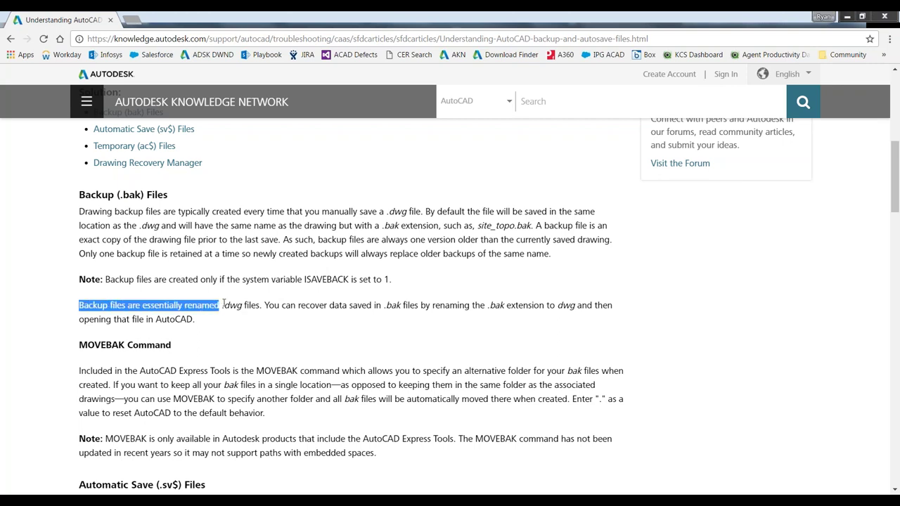
pyautogui.click(225, 304)
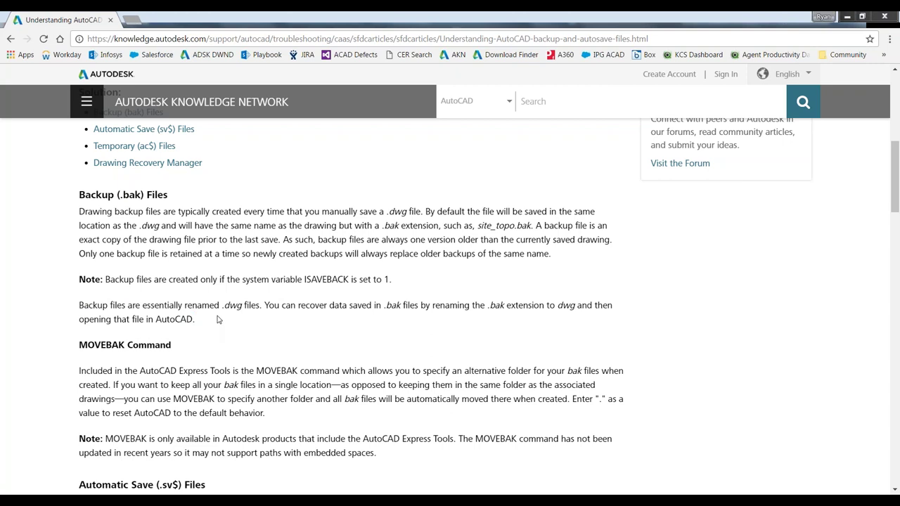
pyautogui.scroll(-1, 218, 327)
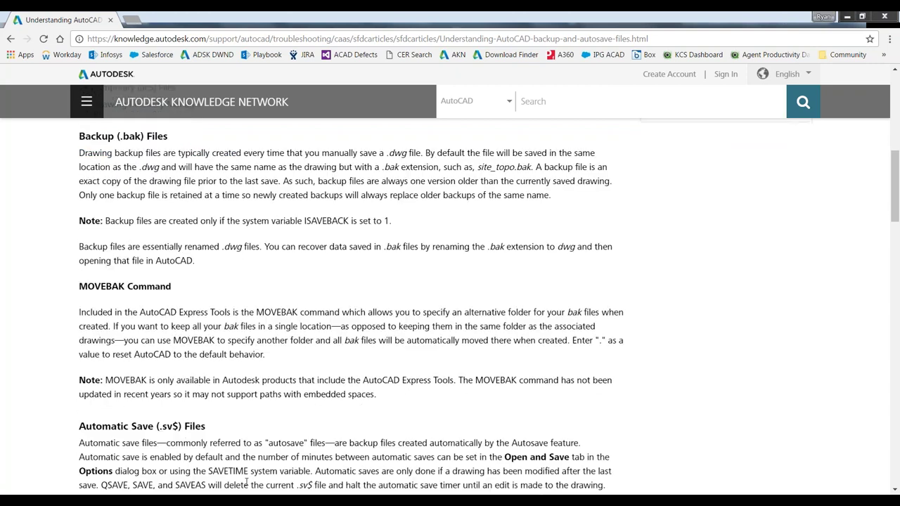
pyautogui.hotkey('alt', 'Tab')
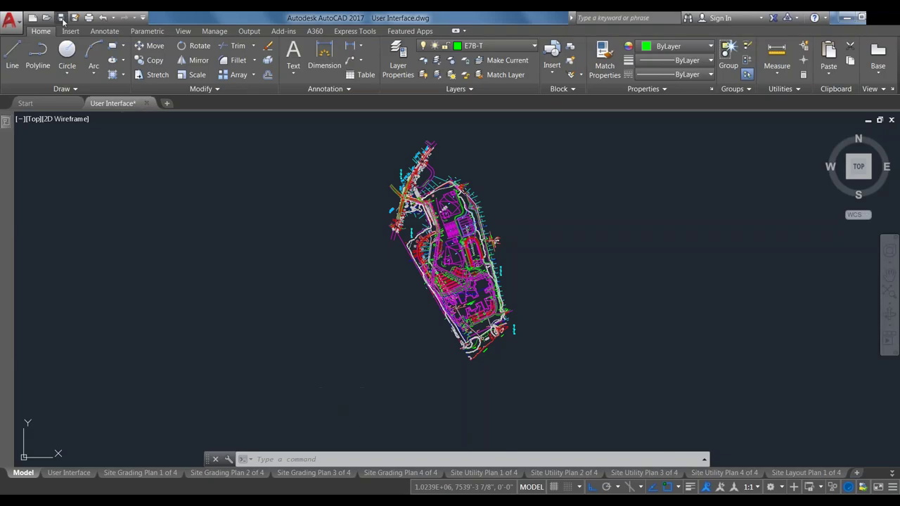
# - Save User Interface.dwg and compare its 2,663 KB size with the 3,057 KB User Interface.bak
pyautogui.hotkey('ctrl', 's')
pyautogui.hotkey('alt', 'Tab')
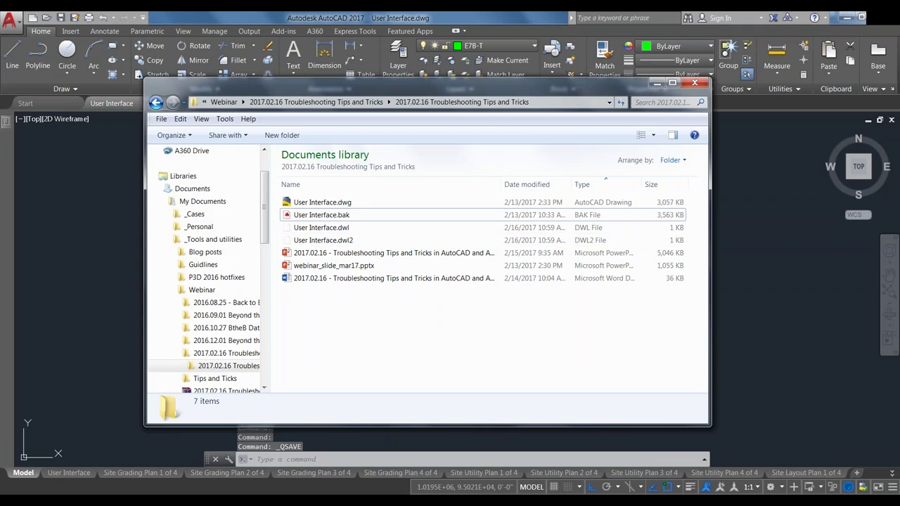
pyautogui.click(375, 211)
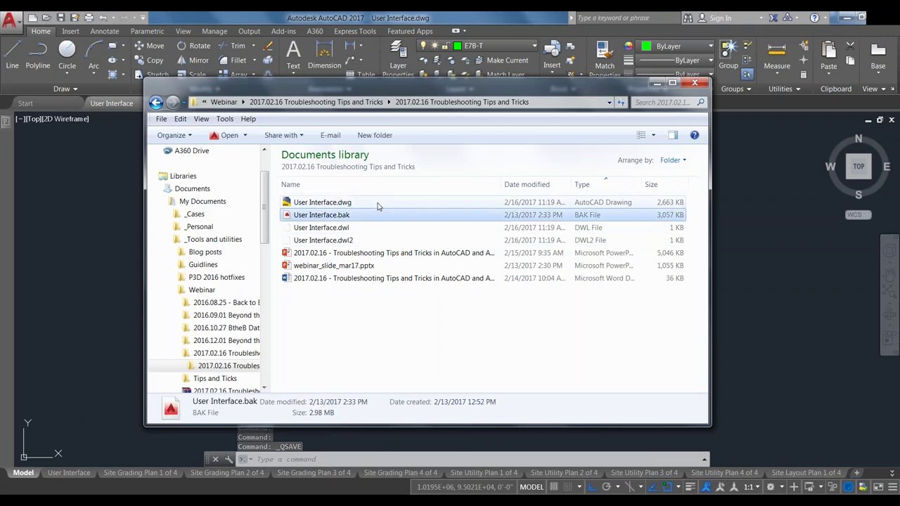
pyautogui.click(377, 203)
pyautogui.click(367, 216)
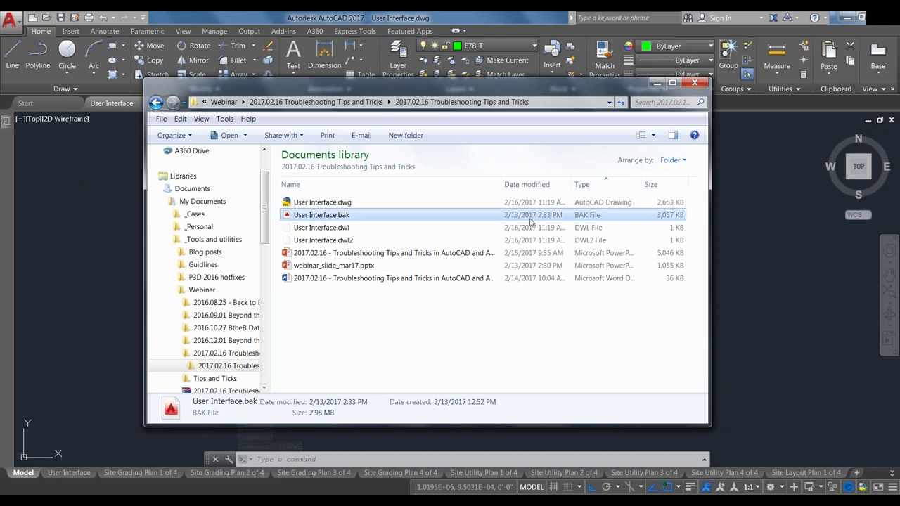
# - Close the User Interface drawing in AutoCAD, leaving the Start page
pyautogui.click(517, 203)
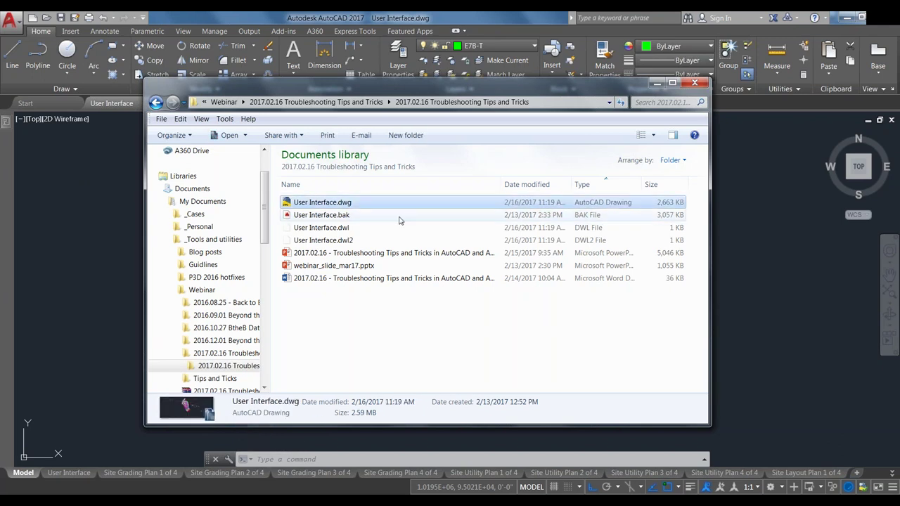
pyautogui.click(593, 331)
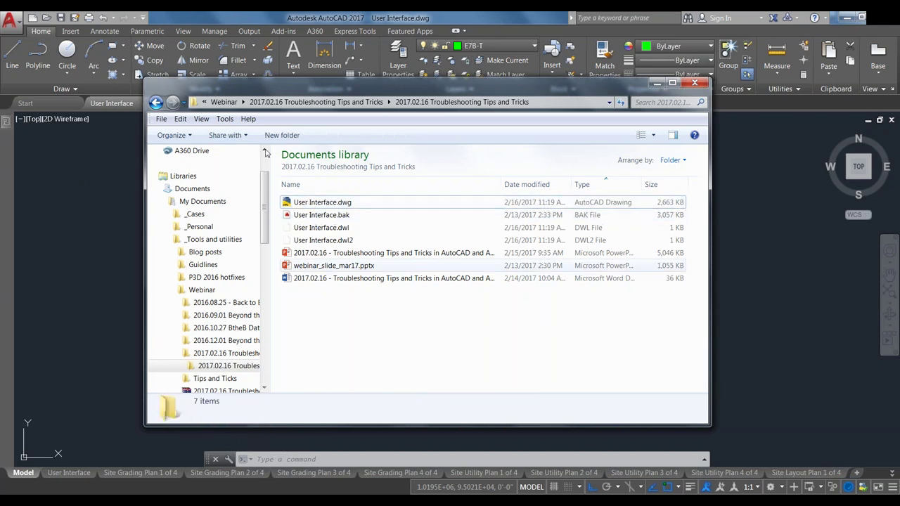
pyautogui.click(68, 139)
pyautogui.click(152, 103)
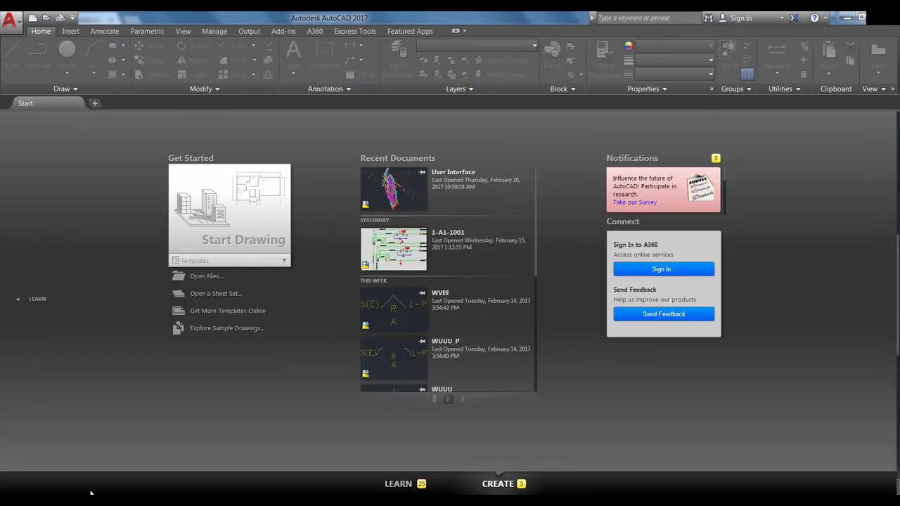
# - Rename User Interface.bak's extension to .dwg, accepting it becomes User Interface (2).dwg
pyautogui.hotkey('alt', 'Tab')
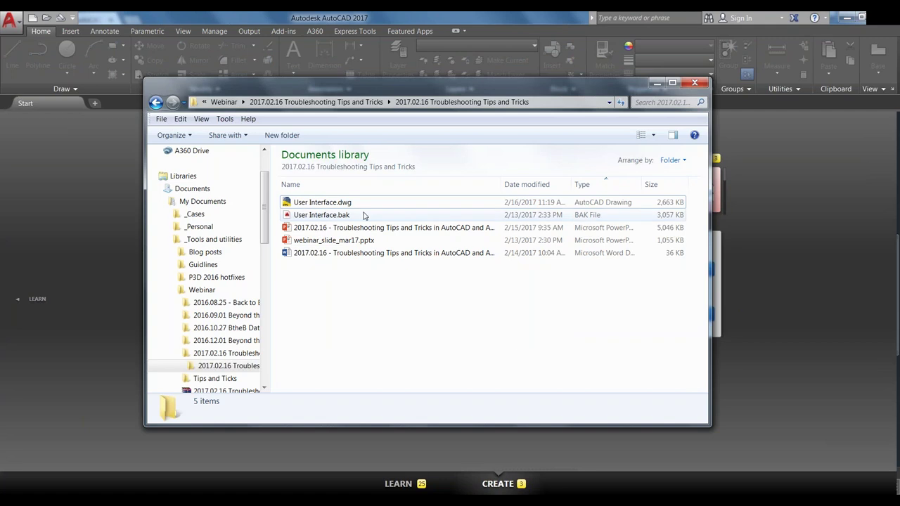
pyautogui.click(362, 215)
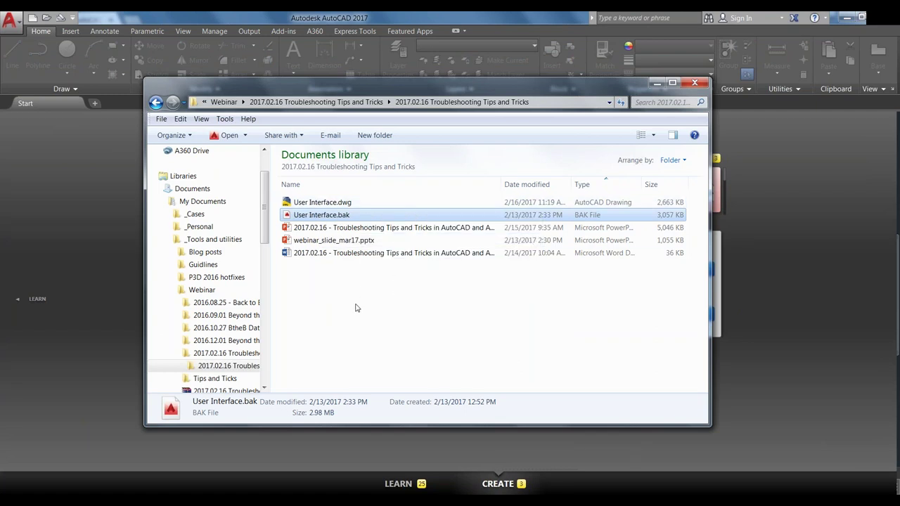
pyautogui.press('F2')
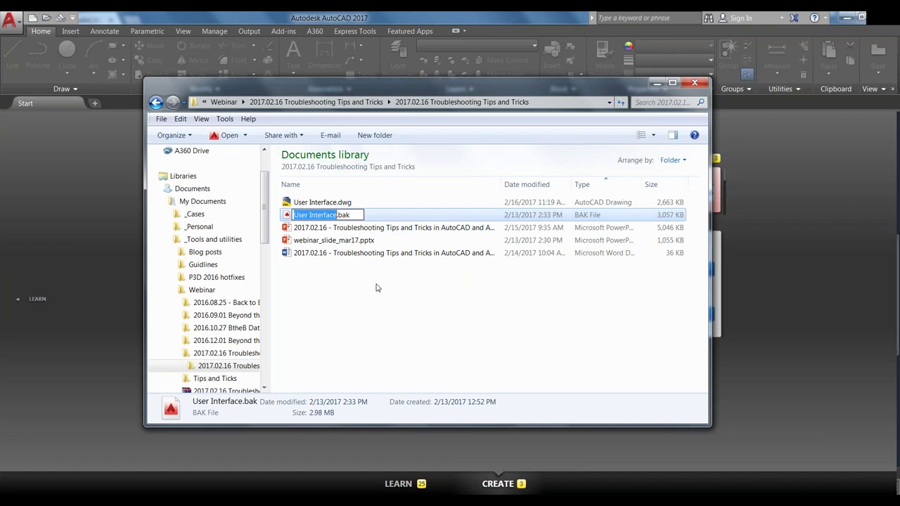
pyautogui.press('End')
pyautogui.press('BackSpace')
pyautogui.press('BackSpace')
pyautogui.press('BackSpace')
pyautogui.press('BackSpace')
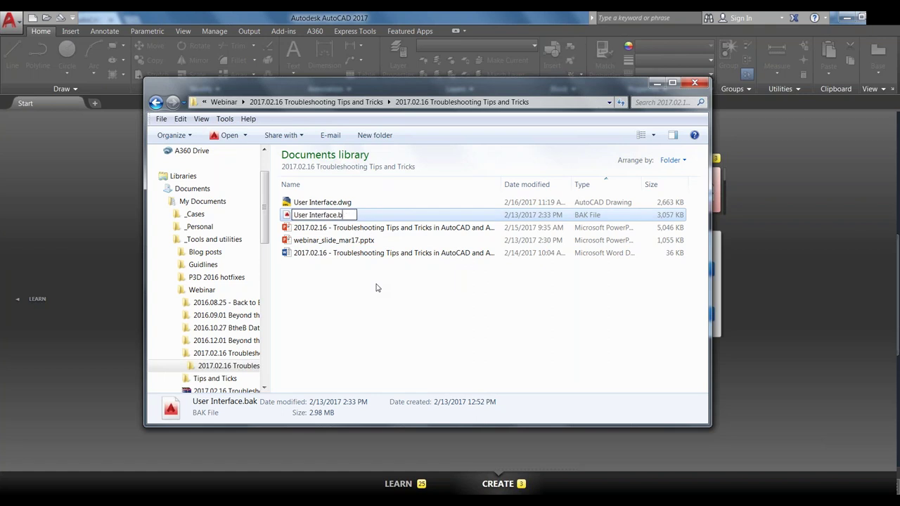
pyautogui.write('.dwg')
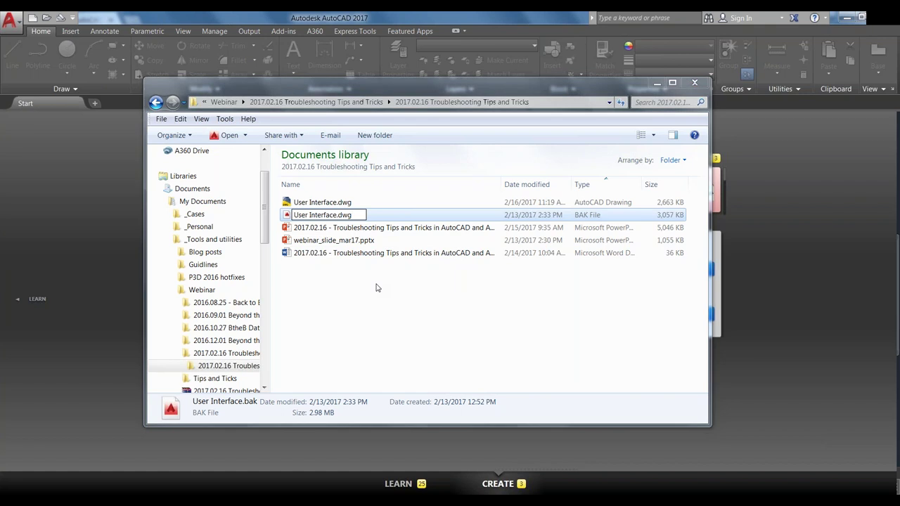
pyautogui.press('Return')
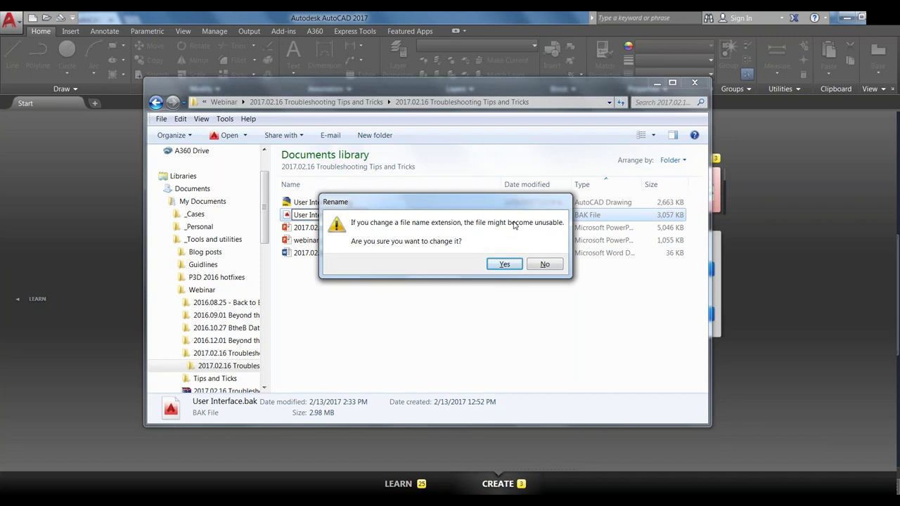
pyautogui.moveTo(490, 208); pyautogui.dragTo(484, 242)
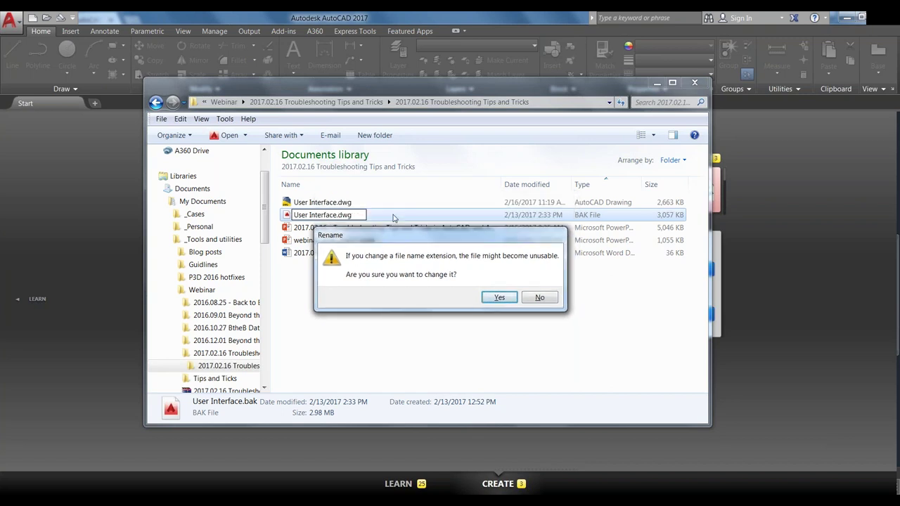
pyautogui.click(499, 298)
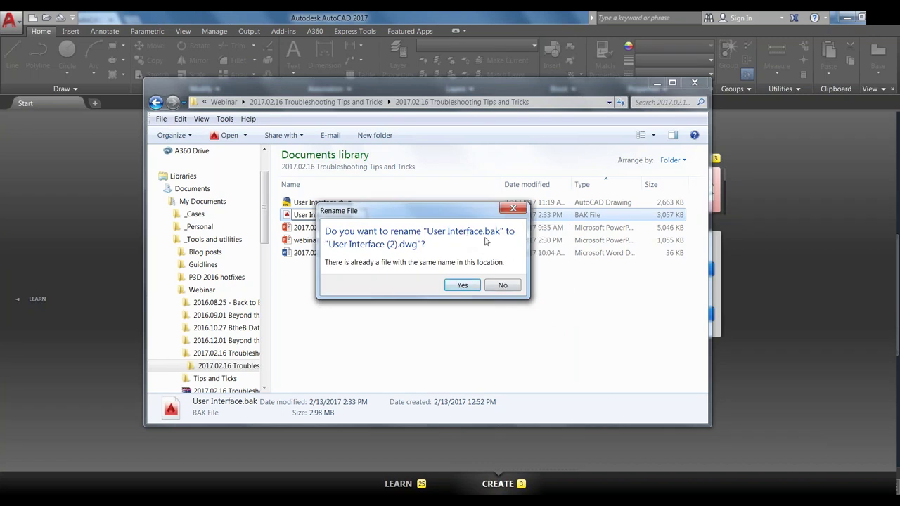
pyautogui.moveTo(474, 215); pyautogui.dragTo(462, 235)
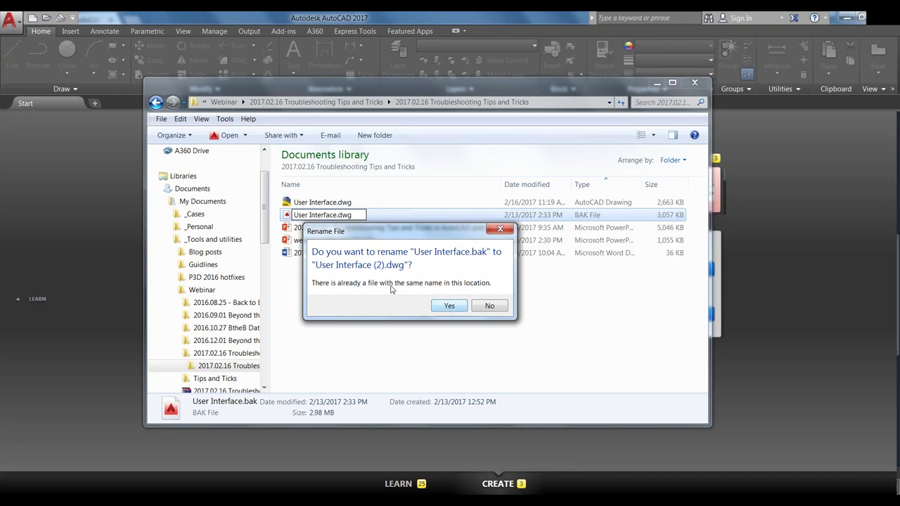
pyautogui.click(450, 304)
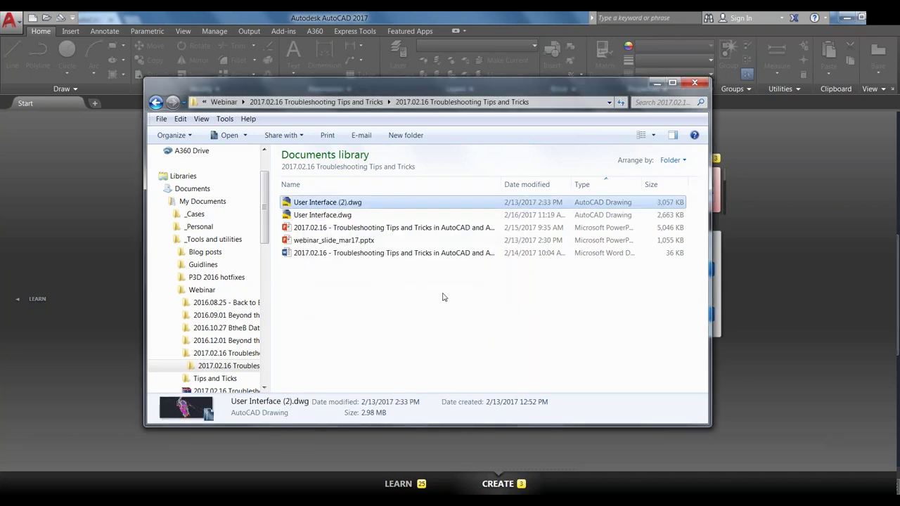
# - Compare the file details of User Interface.dwg and User Interface (2).dwg
pyautogui.click(362, 217)
pyautogui.click(367, 204)
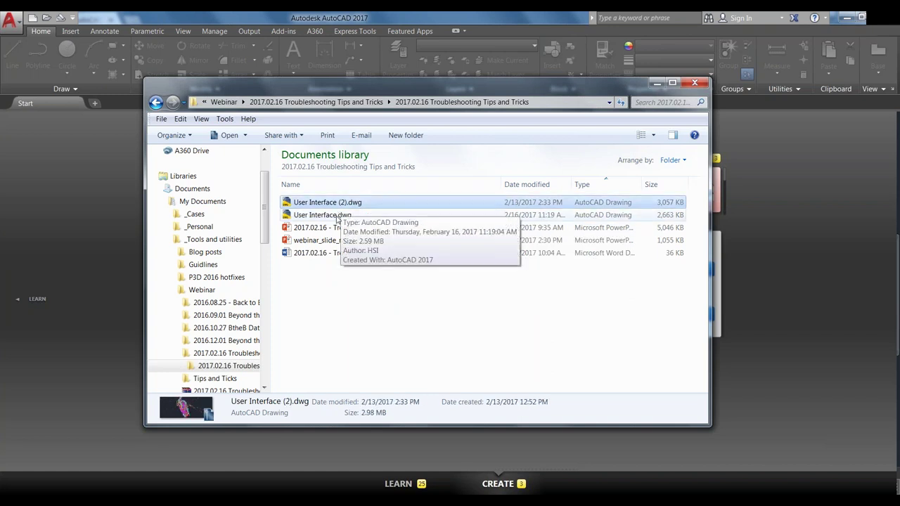
pyautogui.click(341, 215)
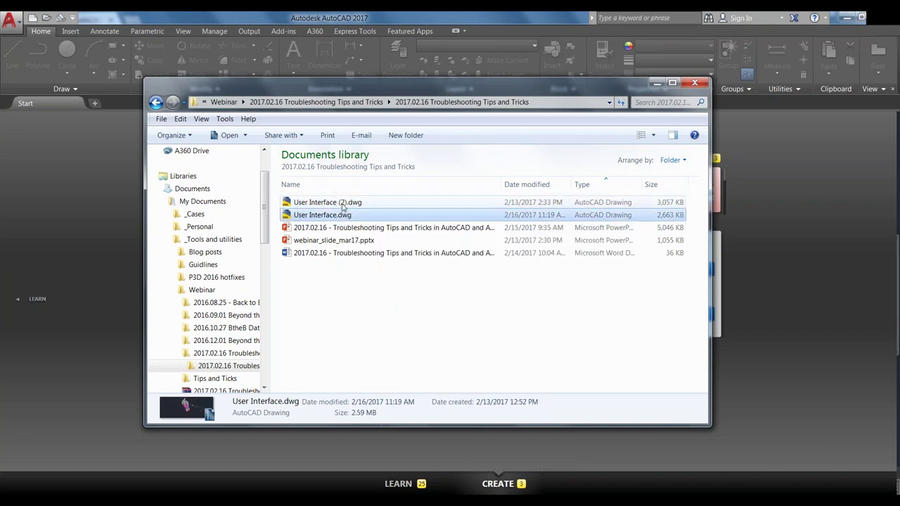
pyautogui.click(342, 203)
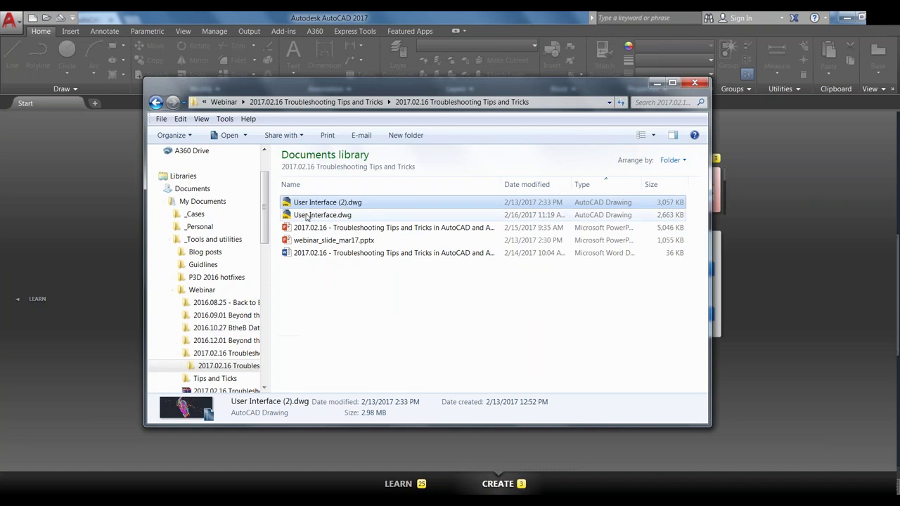
pyautogui.click(359, 343)
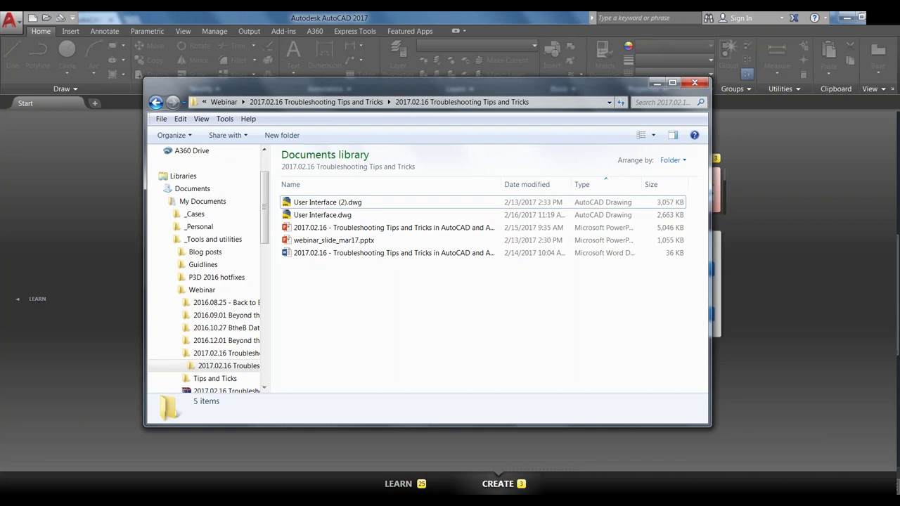
# - Look over User Interface (2).dwg's actions in Explorer and select User Interface.dwg
pyautogui.click(331, 201)
pyautogui.rightClick(332, 202)
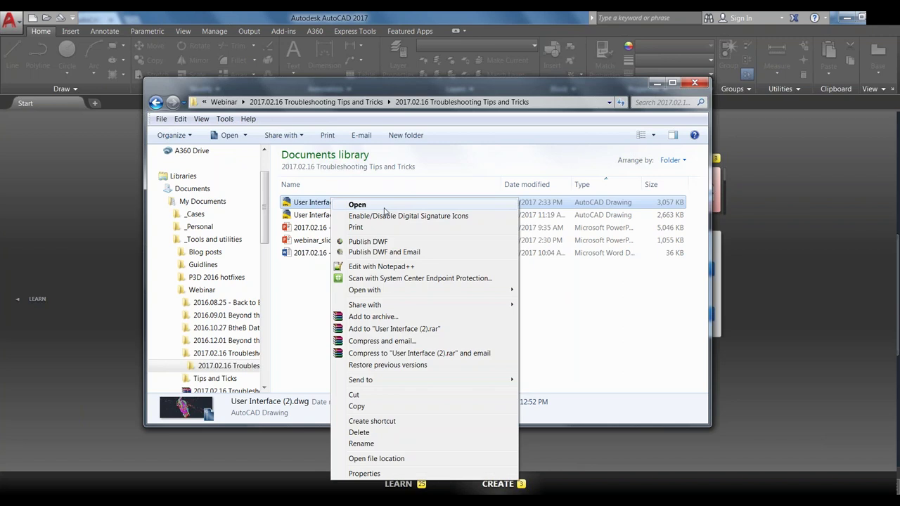
pyautogui.click(231, 231)
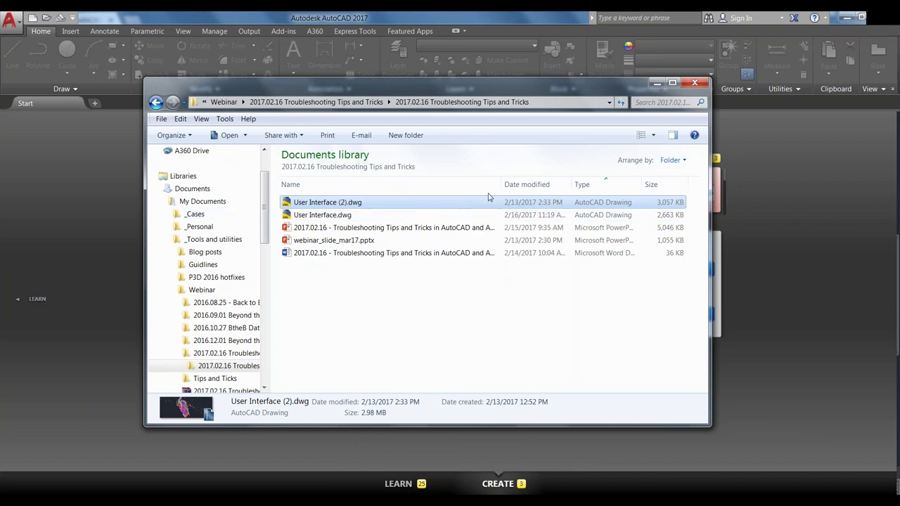
pyautogui.click(392, 343)
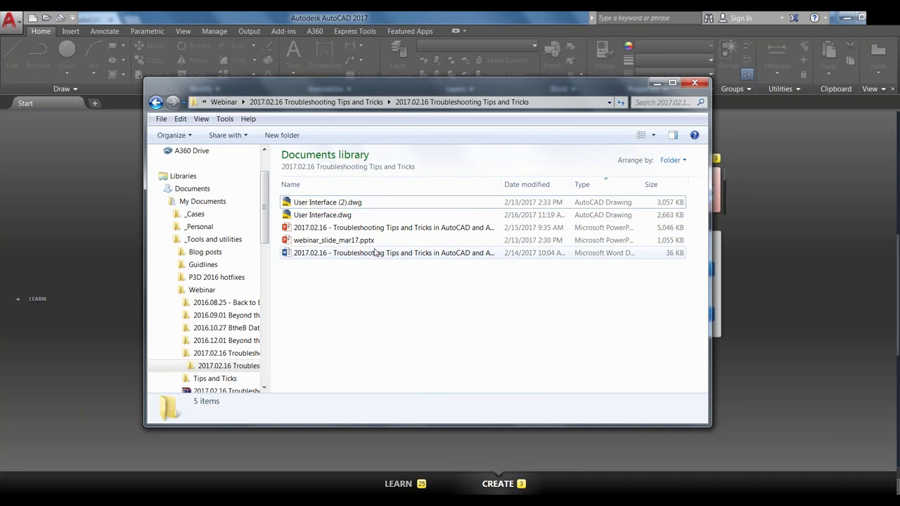
pyautogui.click(322, 214)
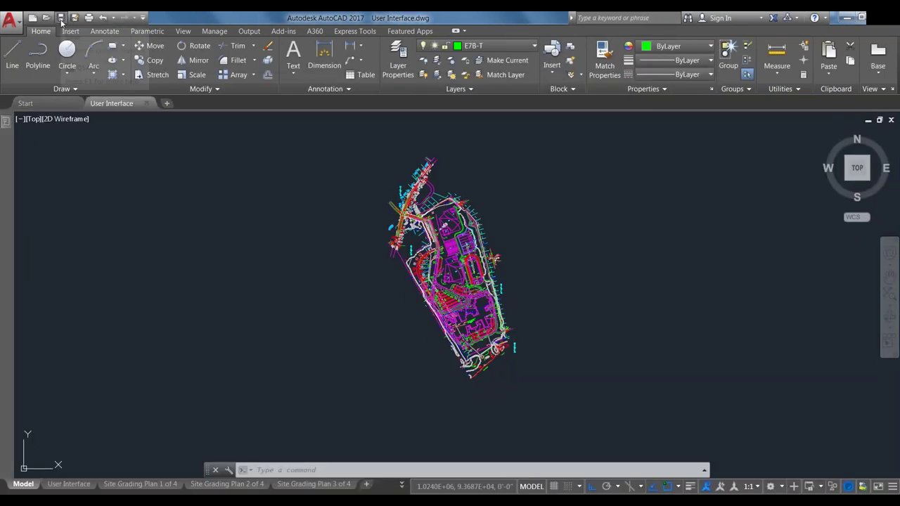
# - Save the drawing again and check the refreshed 2,663 KB User Interface.bak in Explorer
pyautogui.hotkey('alt', 'Tab')
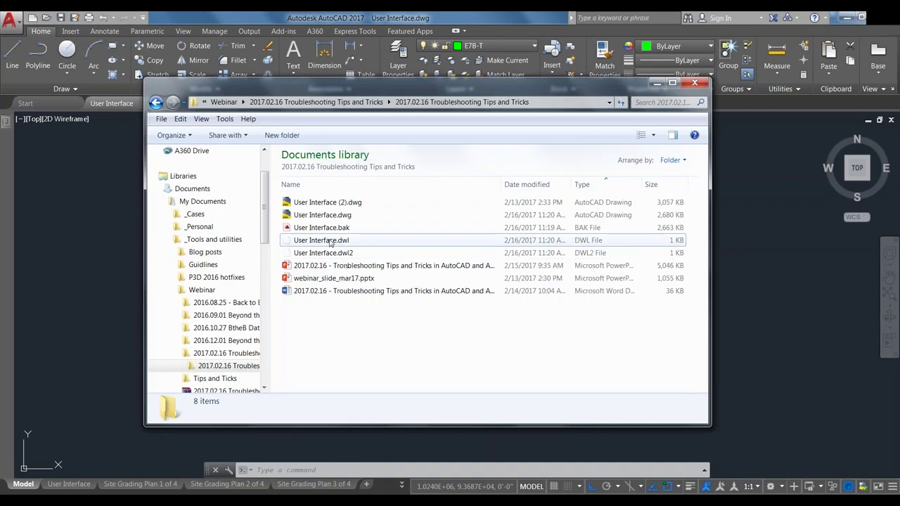
pyautogui.click(563, 228)
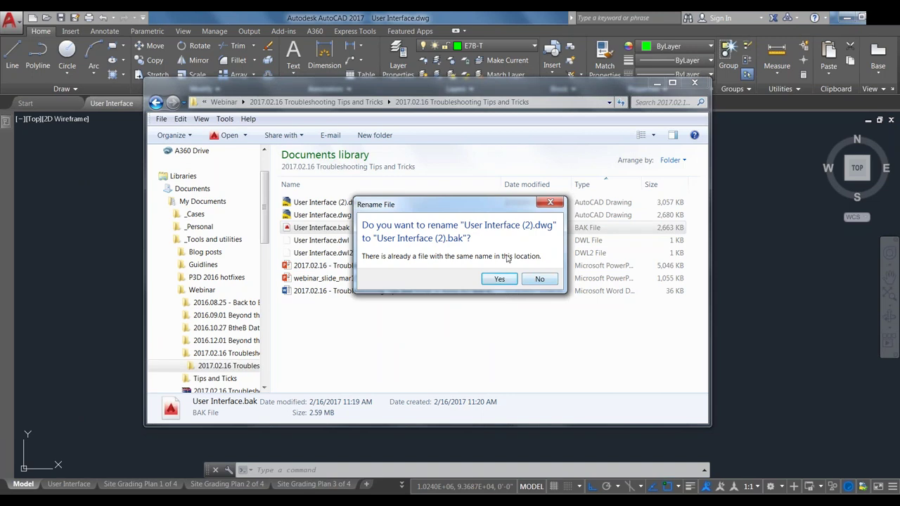
pyautogui.click(540, 279)
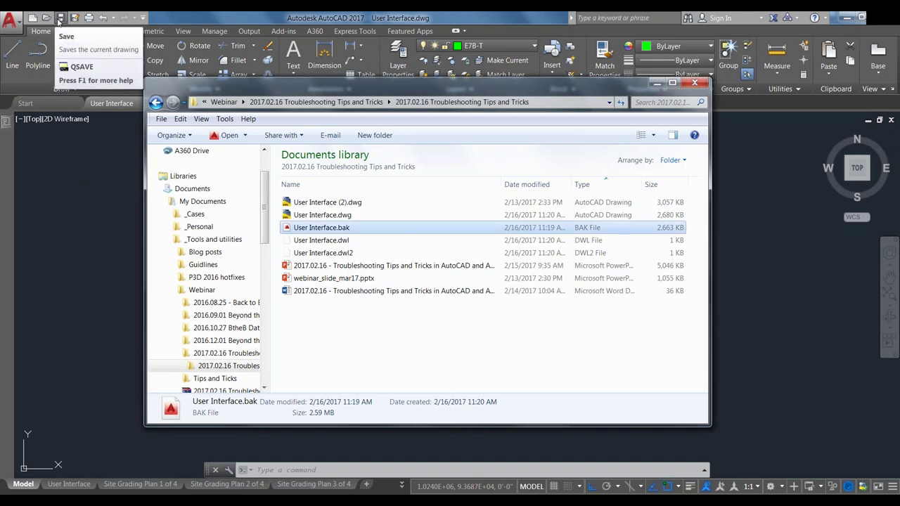
pyautogui.click(57, 22)
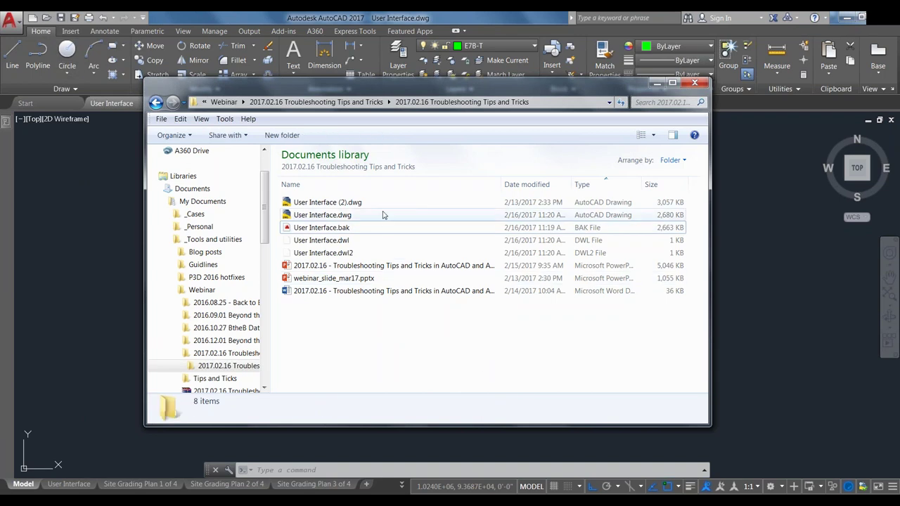
pyautogui.click(362, 228)
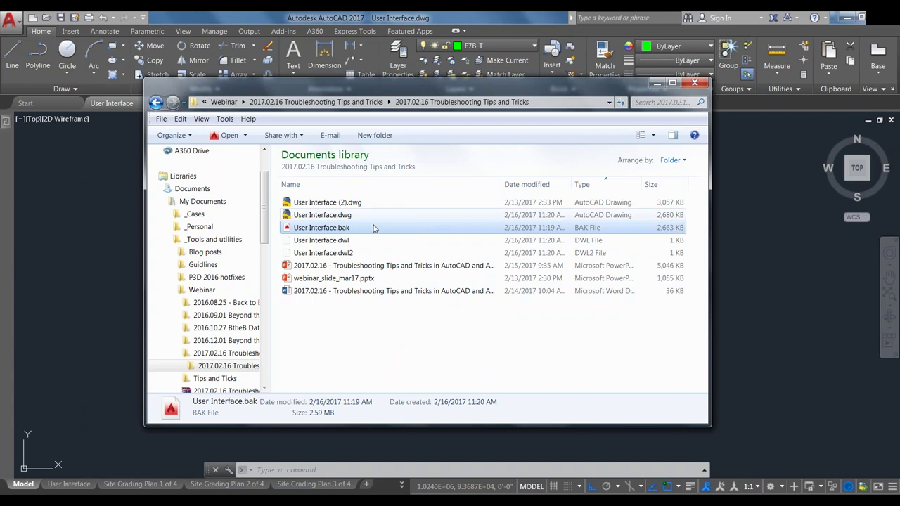
pyautogui.click(414, 354)
pyautogui.hotkey('alt', 'Tab')
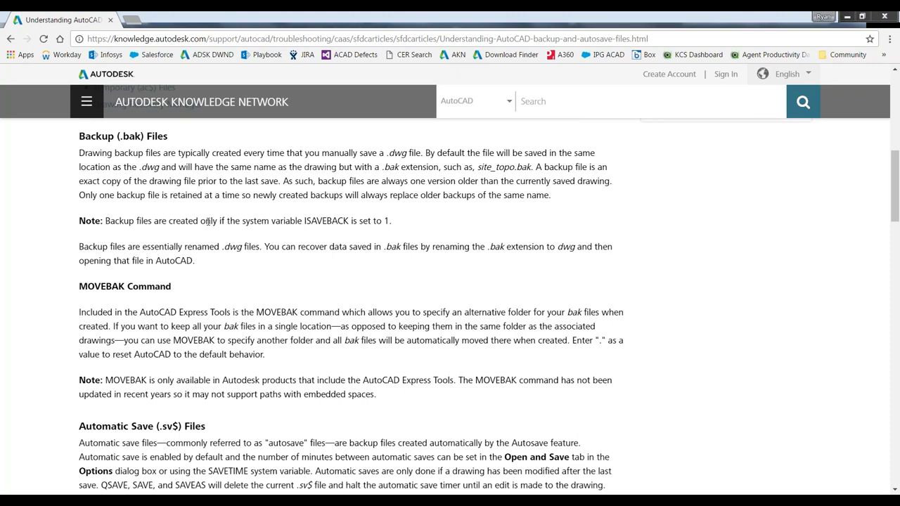
pyautogui.moveTo(212, 221); pyautogui.dragTo(307, 218)
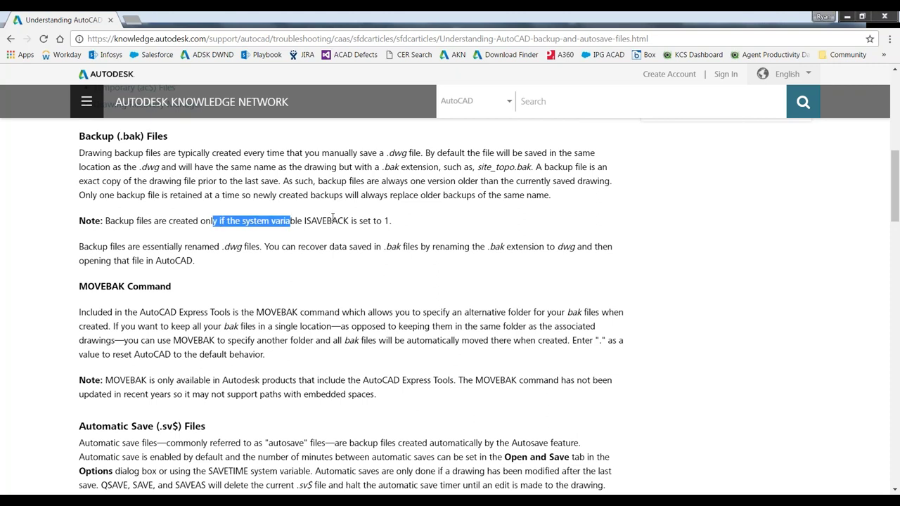
pyautogui.click(404, 220)
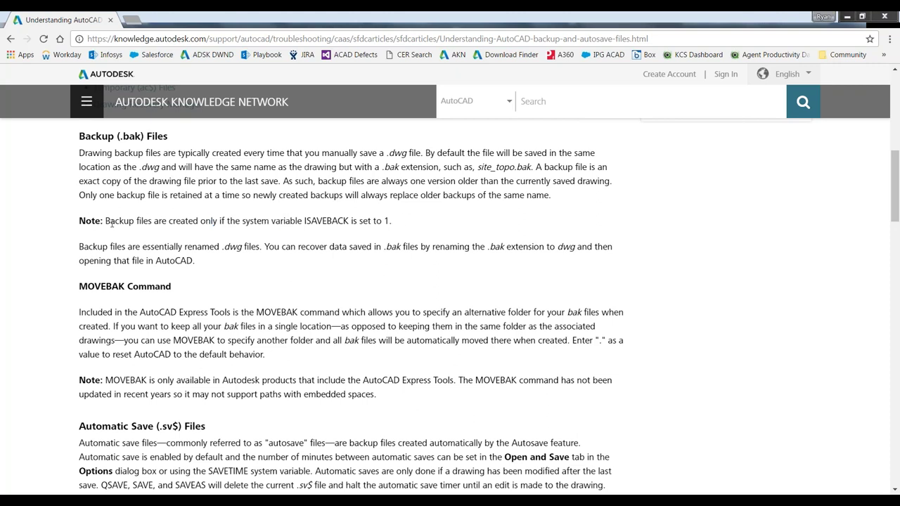
pyautogui.moveTo(104, 221); pyautogui.dragTo(392, 221)
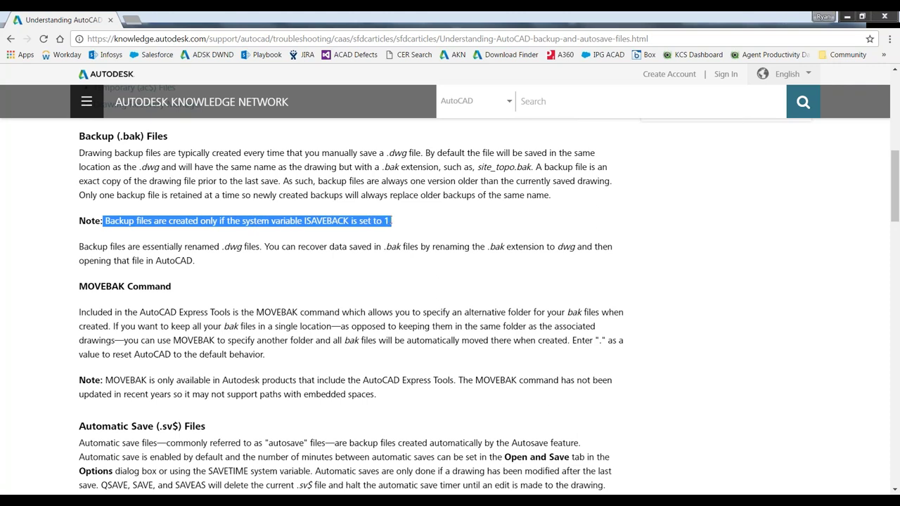
pyautogui.click(367, 225)
pyautogui.scroll(-2, 367, 225)
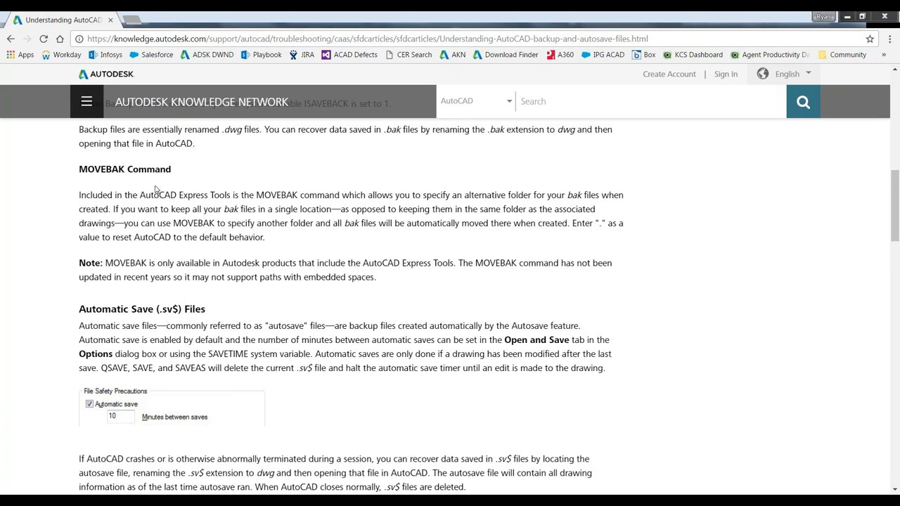
pyautogui.scroll(-2, 112, 167)
pyautogui.scroll(-1, 327, 221)
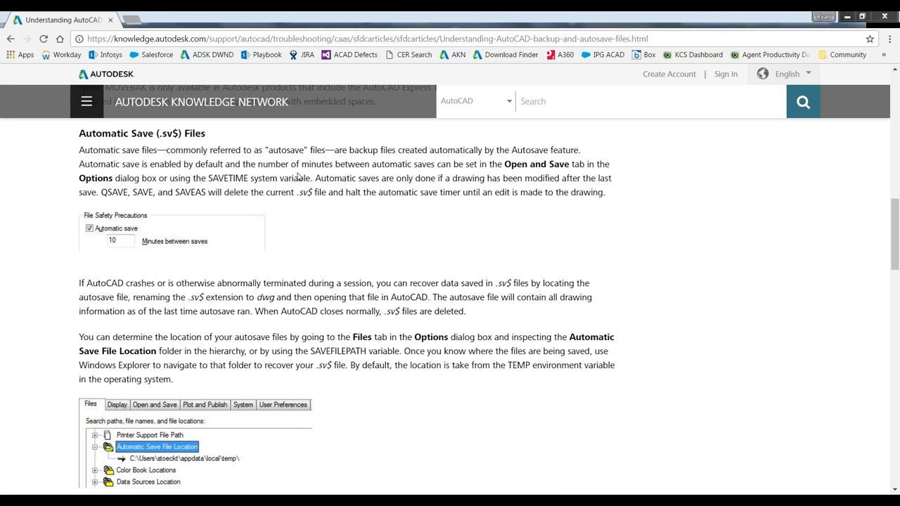
pyautogui.moveTo(315, 178); pyautogui.dragTo(122, 188)
pyautogui.click(123, 189)
pyautogui.moveTo(296, 191); pyautogui.dragTo(313, 191)
pyautogui.click(400, 193)
# - Via OP, change Minutes between saves on Open and Save from 10 to 1
pyautogui.hotkey('alt', 'Tab')
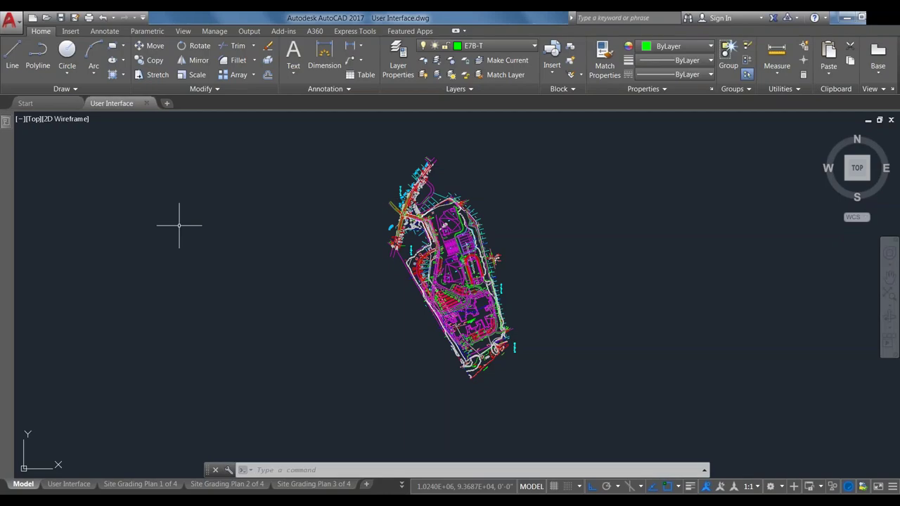
pyautogui.write('OP')
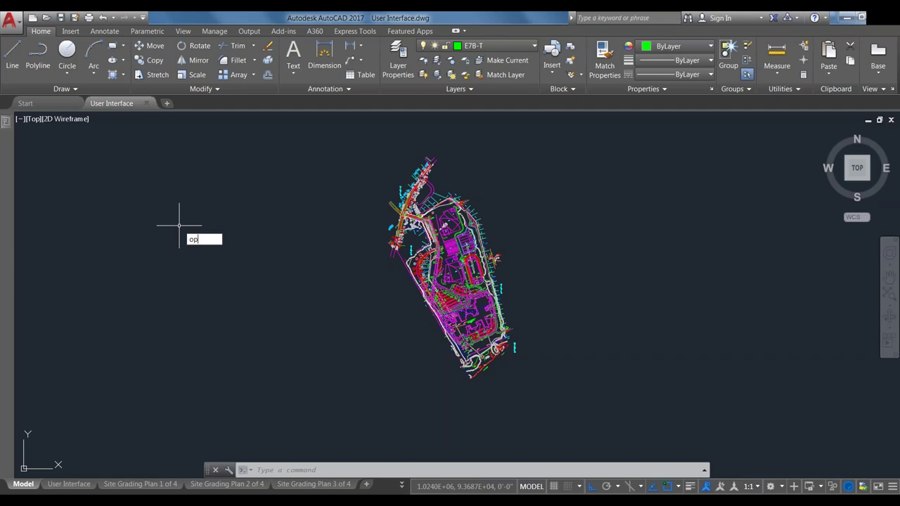
pyautogui.press('Return')
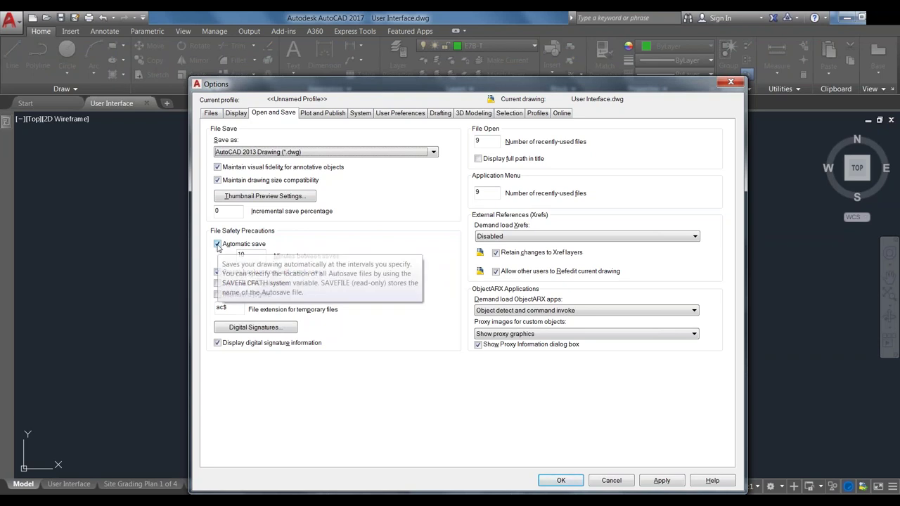
pyautogui.click(243, 254)
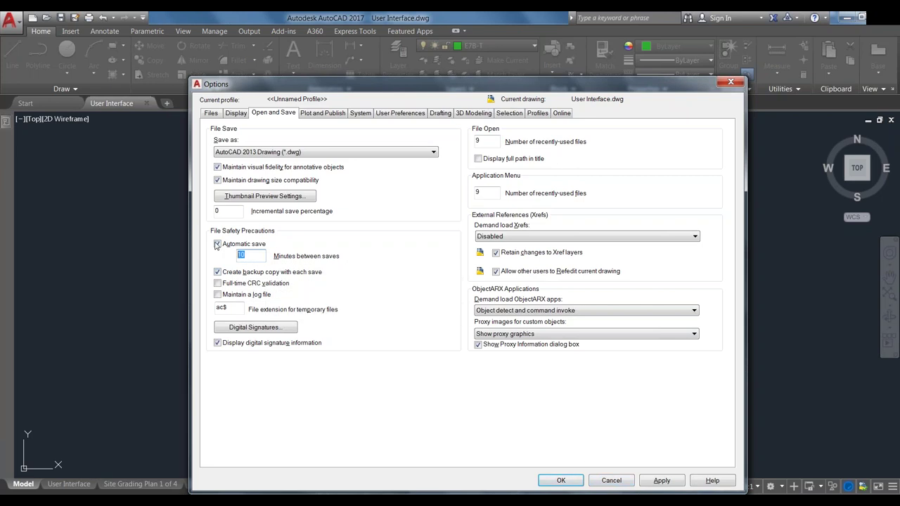
pyautogui.press('BackSpace')
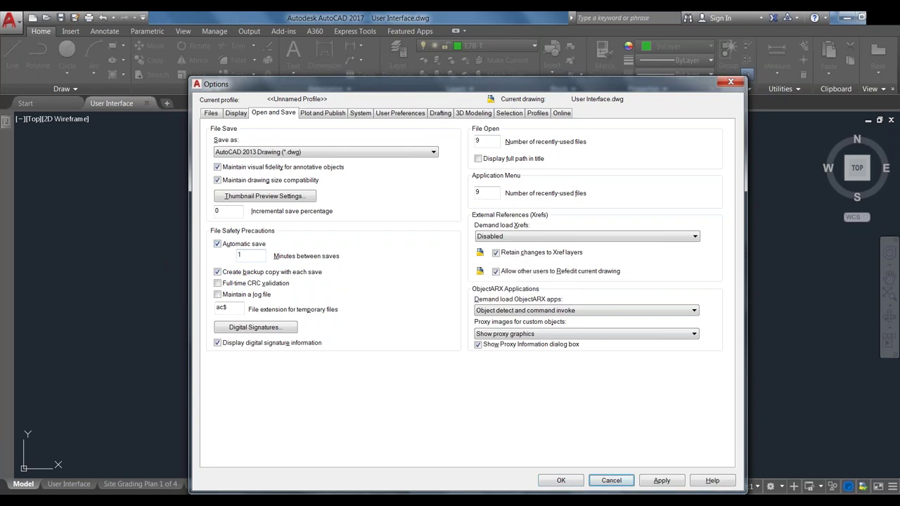
pyautogui.hotkey('alt', 'Tab')
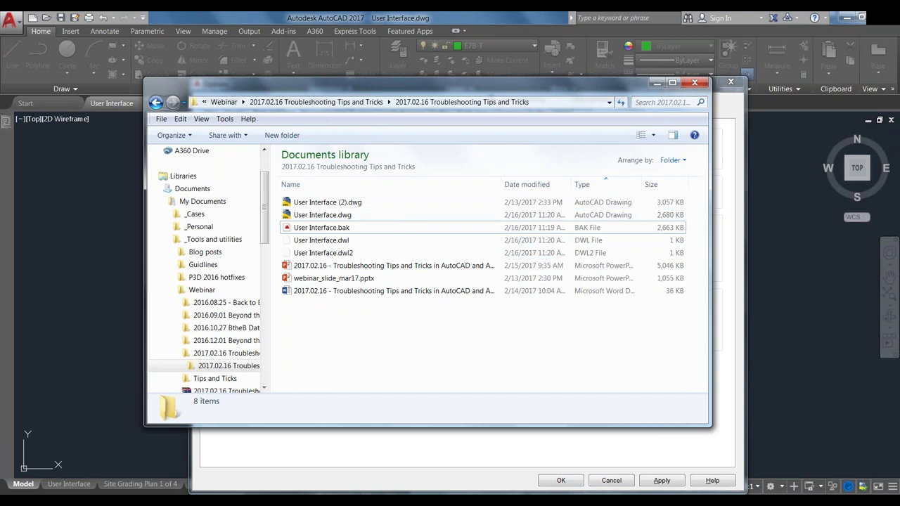
# - Highlight the .sv$ extension mentions in the autosave article's recovery paragraphs
pyautogui.hotkey('alt', 'Tab')
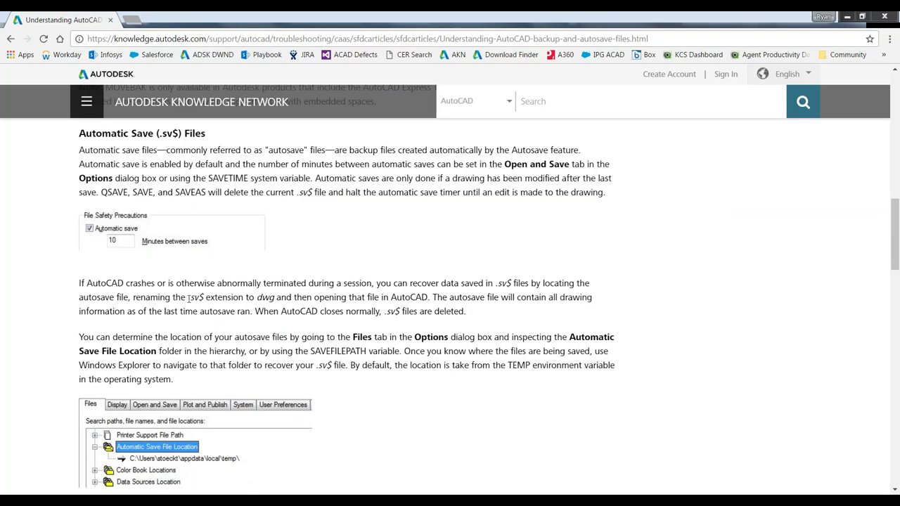
pyautogui.moveTo(189, 298); pyautogui.dragTo(205, 298)
pyautogui.click(264, 349)
pyautogui.moveTo(189, 297); pyautogui.dragTo(206, 298)
pyautogui.click(320, 338)
# - Open a new Windows Explorer window from the taskbar
pyautogui.scroll(-5, 320, 338)
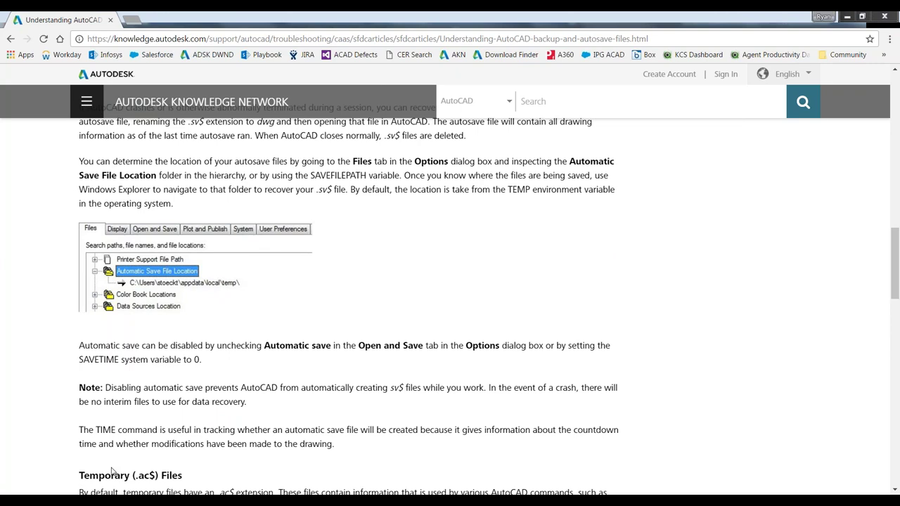
pyautogui.rightClick(78, 500)
pyautogui.click(56, 454)
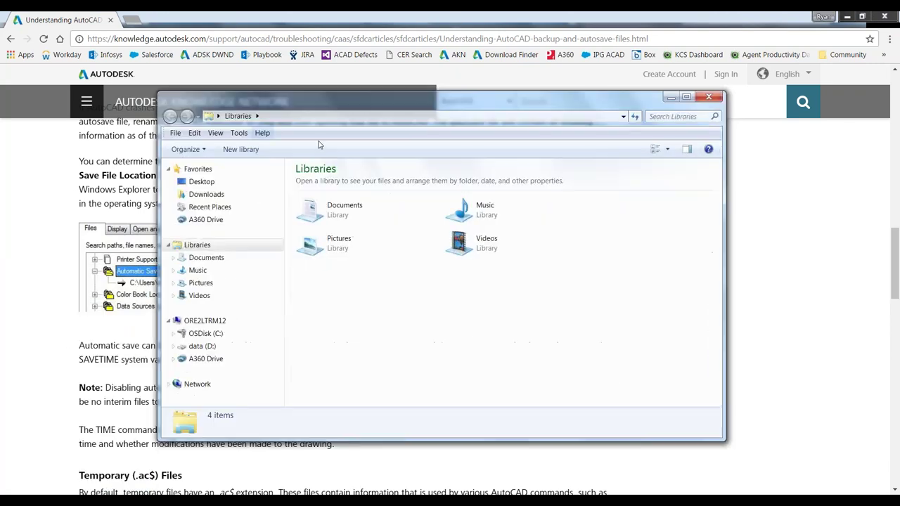
# - Go to the %temp% folder in Explorer and sort its contents by type
pyautogui.click(318, 114)
pyautogui.write('%t')
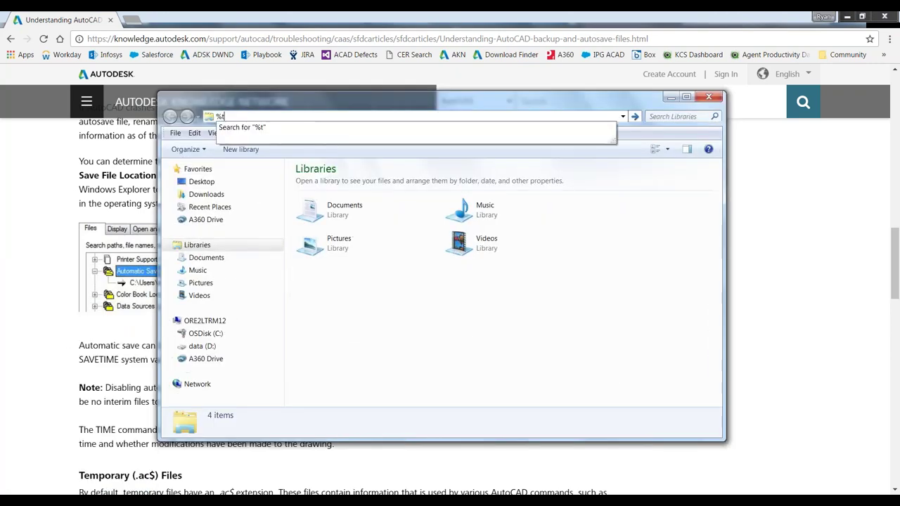
pyautogui.write('emp%')
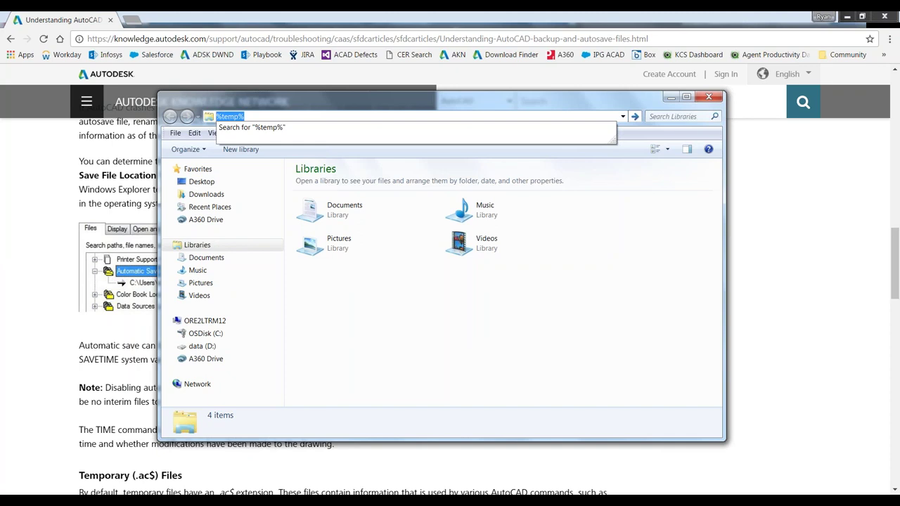
pyautogui.press('Return')
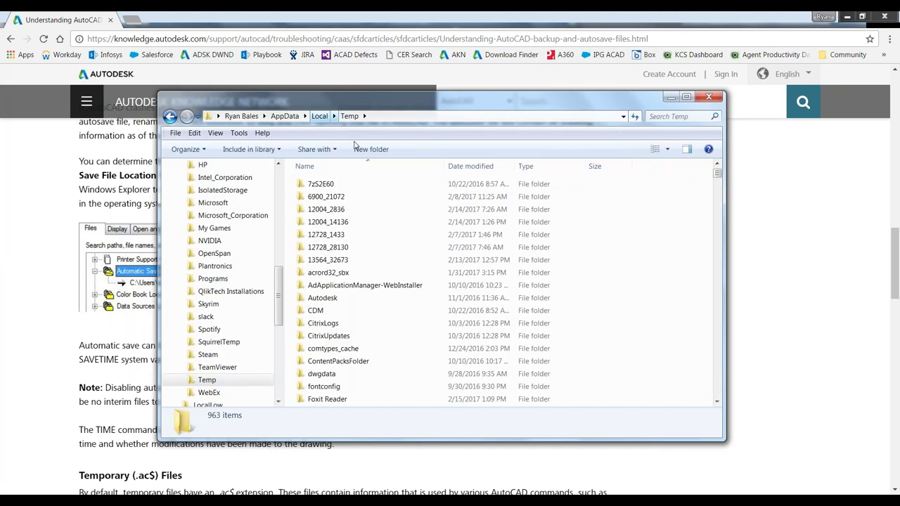
pyautogui.click(529, 167)
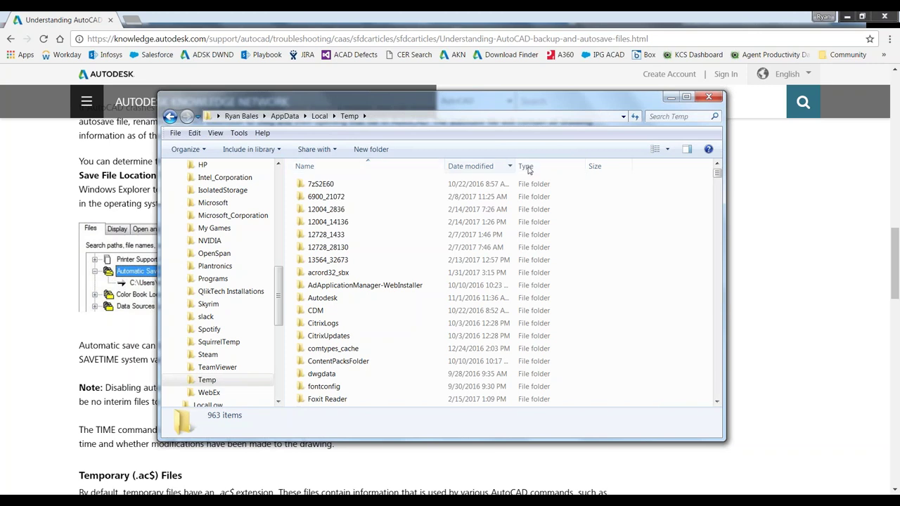
pyautogui.click(533, 168)
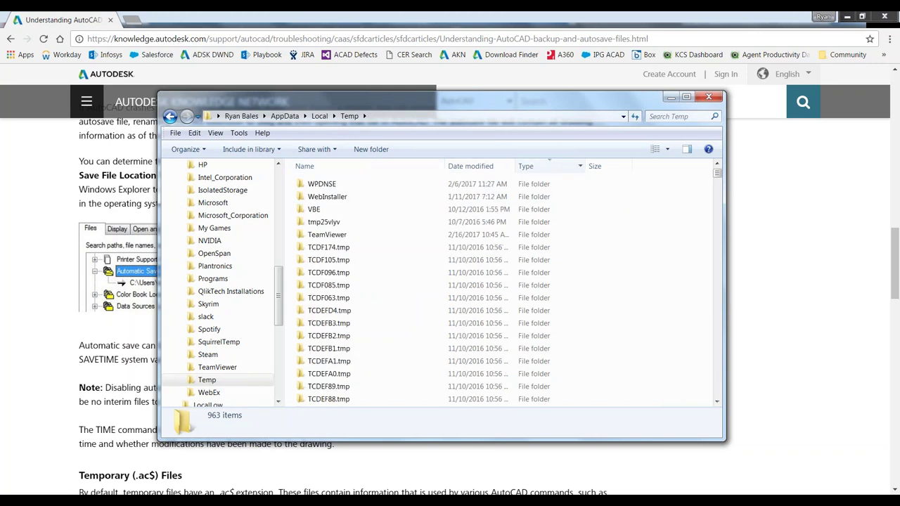
# - Re-sort the Temp folder by Date modified, newest first
pyautogui.scroll(-15, 492, 225)
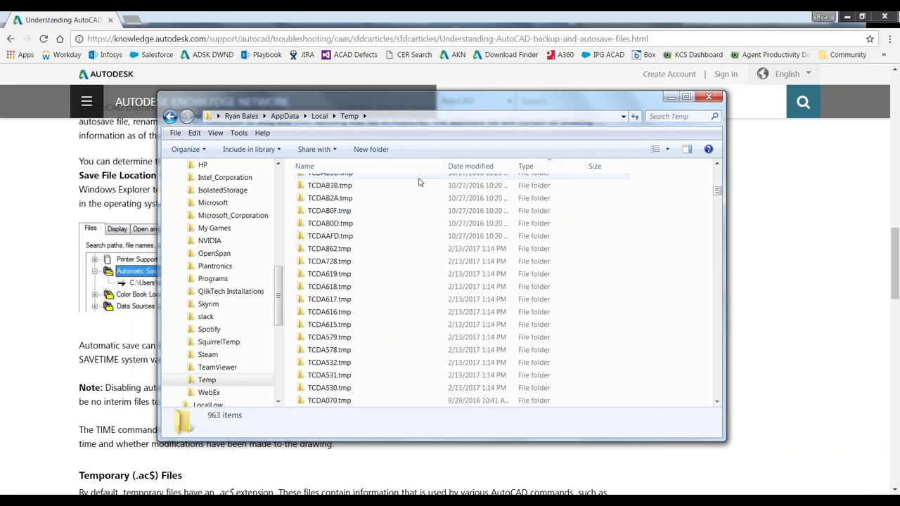
pyautogui.scroll(-5, 432, 226)
pyautogui.scroll(-20, 431, 225)
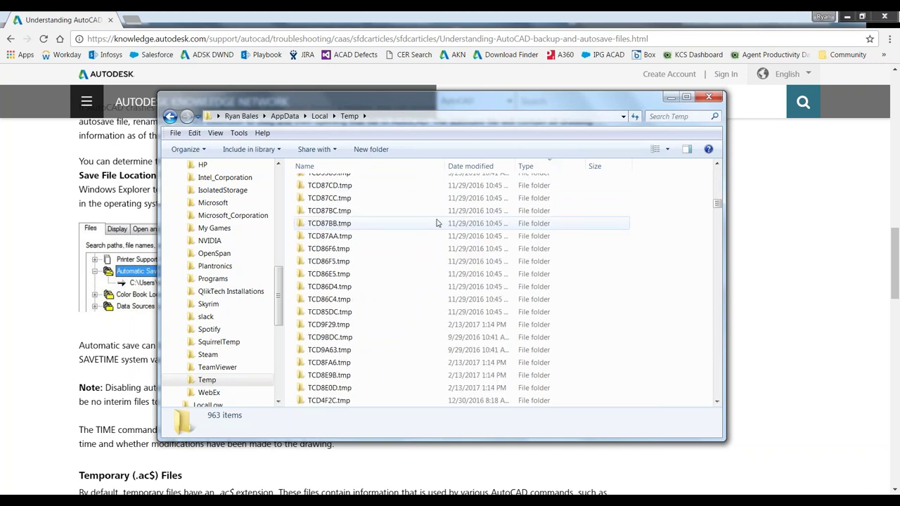
pyautogui.moveTo(717, 205); pyautogui.dragTo(718, 168)
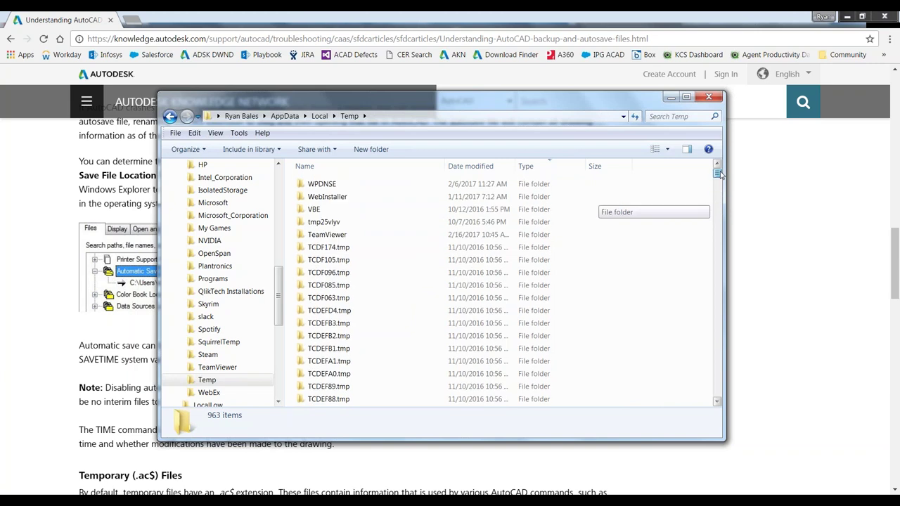
pyautogui.click(491, 172)
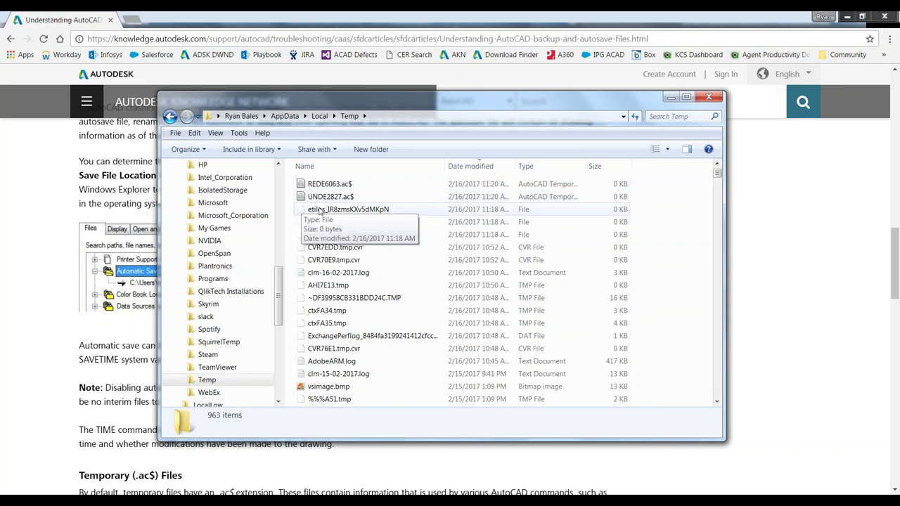
# - Locate and select the Fitting Test_1_1_9503.sv$ autosave file
pyautogui.scroll(-2, 412, 227)
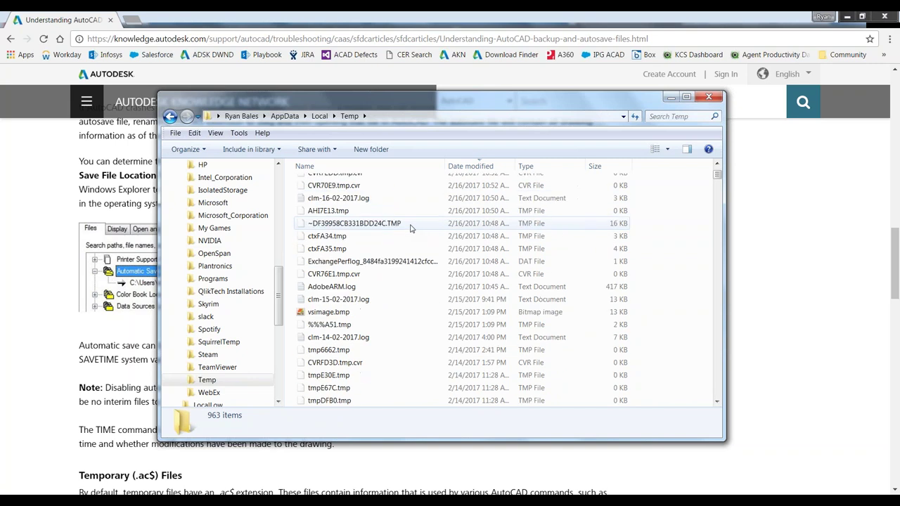
pyautogui.scroll(-2, 412, 227)
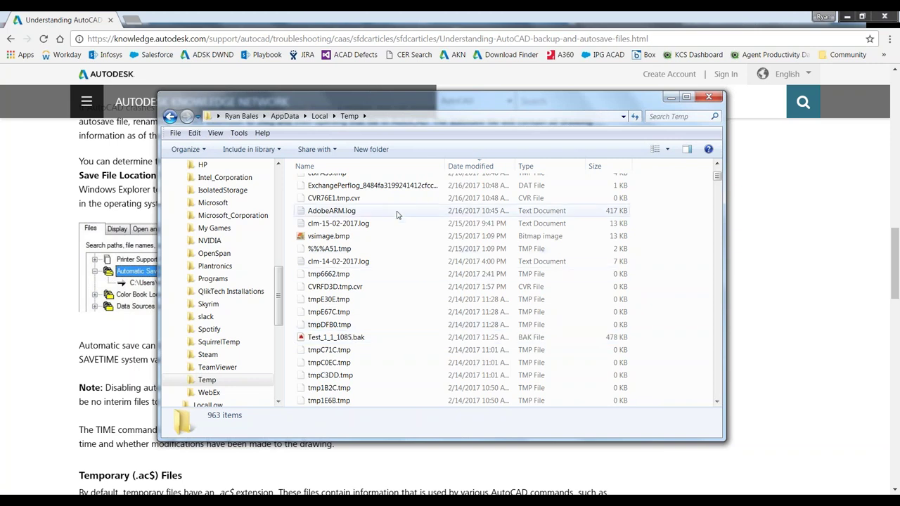
pyautogui.scroll(-2, 398, 213)
pyautogui.scroll(-5, 398, 213)
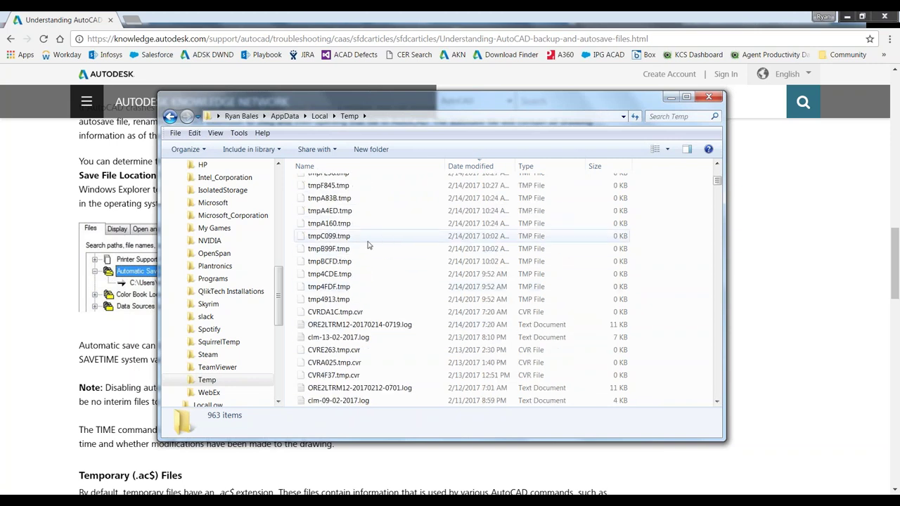
pyautogui.scroll(-6, 384, 279)
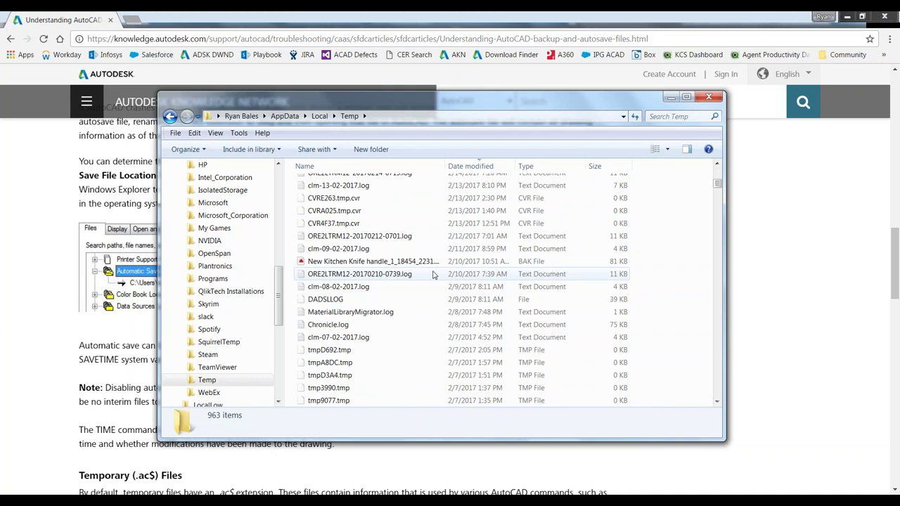
pyautogui.scroll(-12, 432, 274)
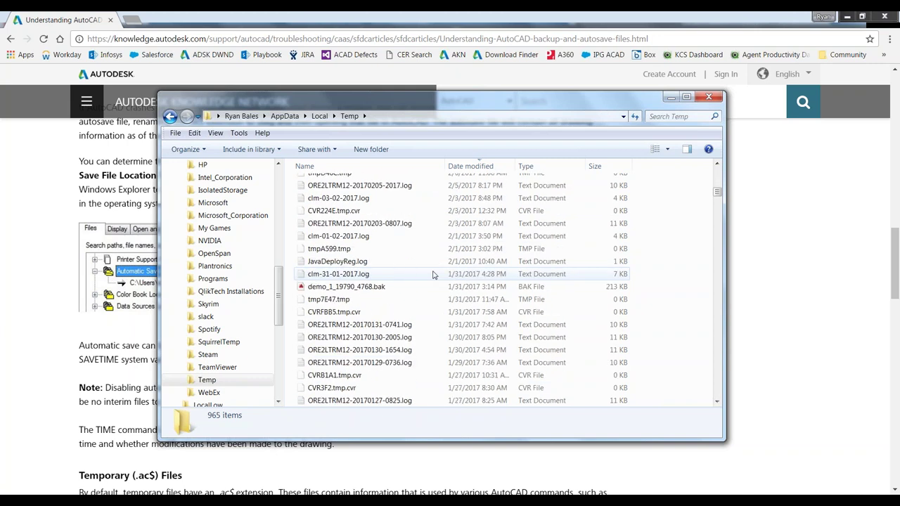
pyautogui.scroll(-5, 432, 275)
pyautogui.scroll(-15, 432, 274)
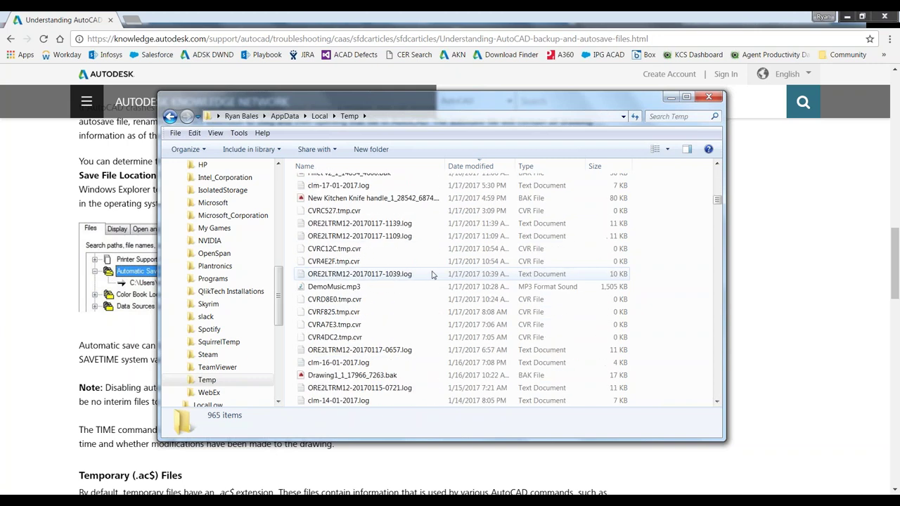
pyautogui.scroll(-10, 432, 274)
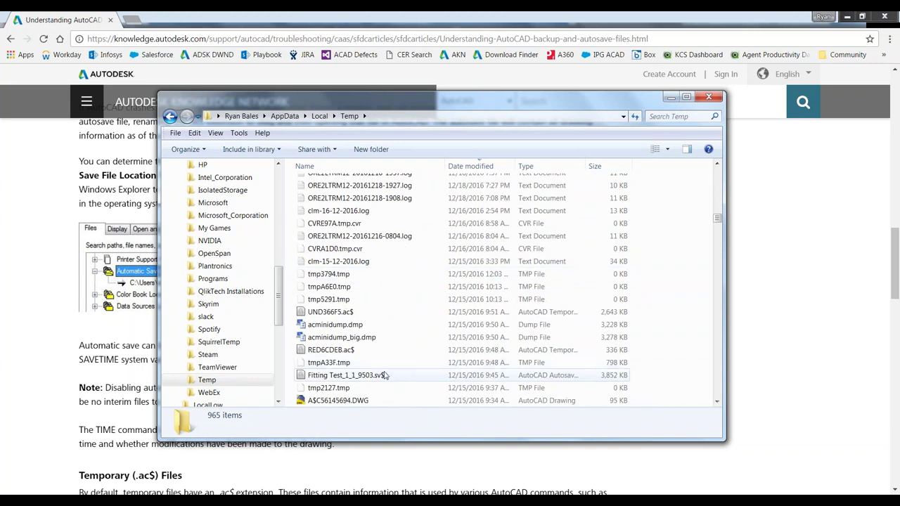
pyautogui.click(393, 375)
pyautogui.scroll(-5, 543, 321)
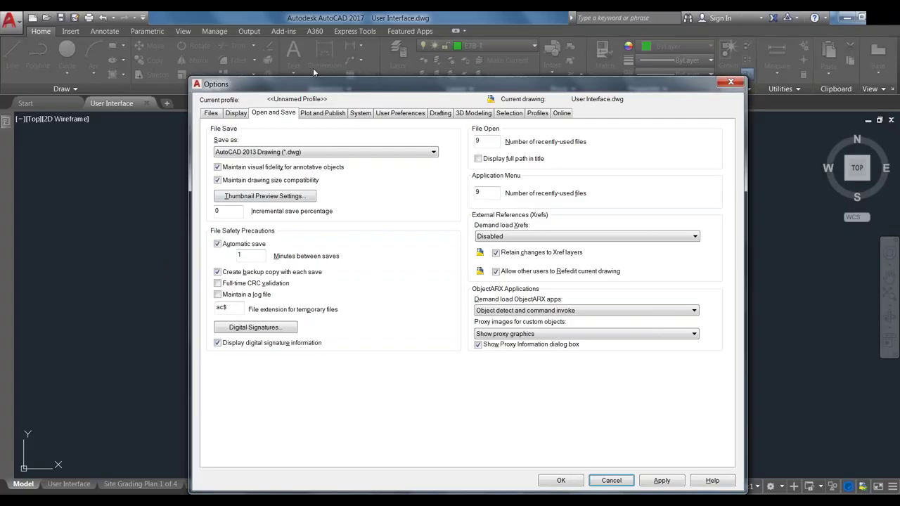
# - Re-enter 1 as the autosave minutes in Options and close it with OK
pyautogui.click(730, 82)
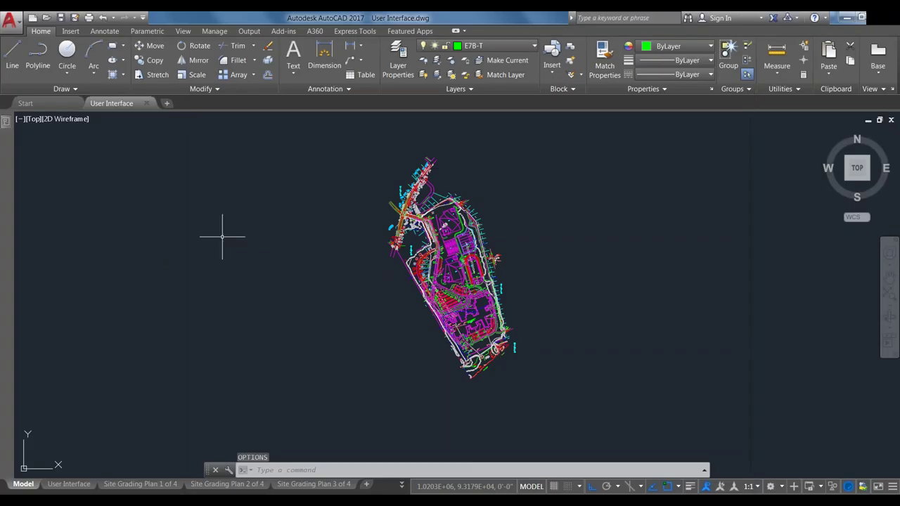
pyautogui.write('op')
pyautogui.press('Return')
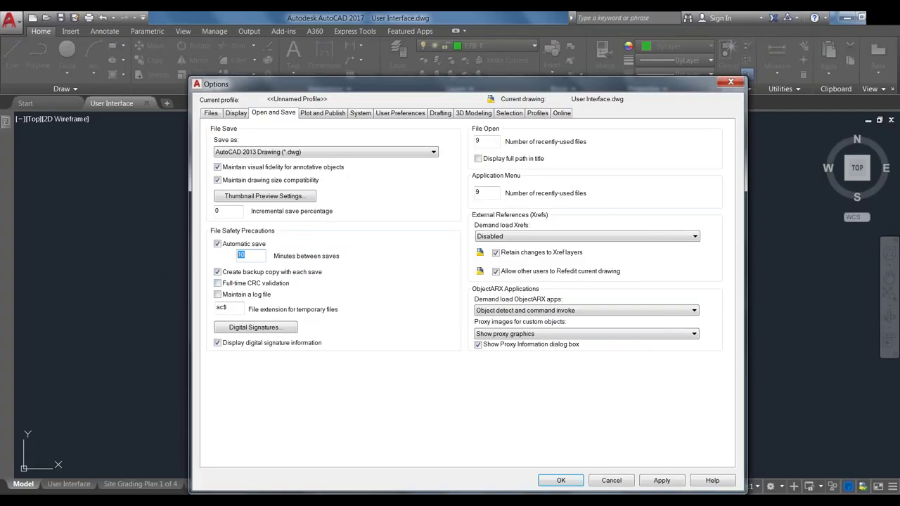
pyautogui.write('1')
pyautogui.click(561, 481)
# - Window-select the whole site plan and copy it to the right of the original
pyautogui.click(542, 426)
pyautogui.press('Escape')
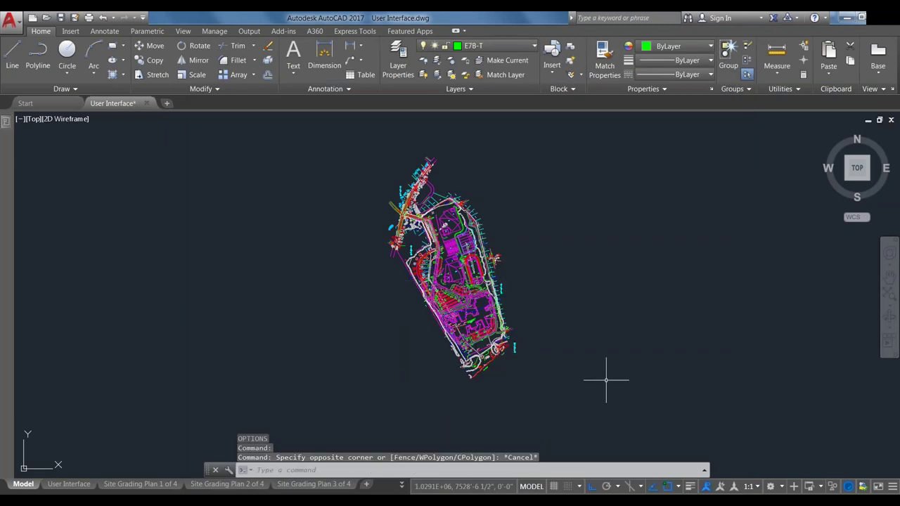
pyautogui.click(317, 389)
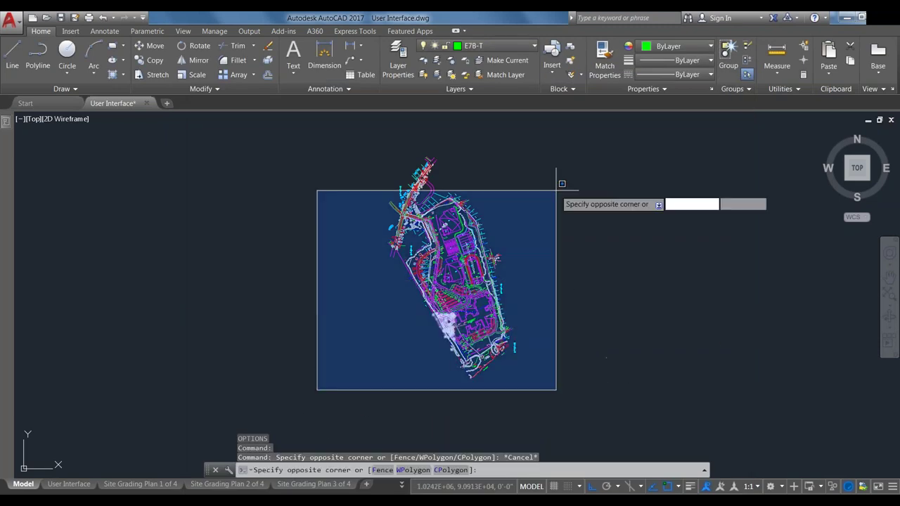
pyautogui.click(556, 140)
pyautogui.write('co')
pyautogui.press('Return')
pyautogui.click(220, 268)
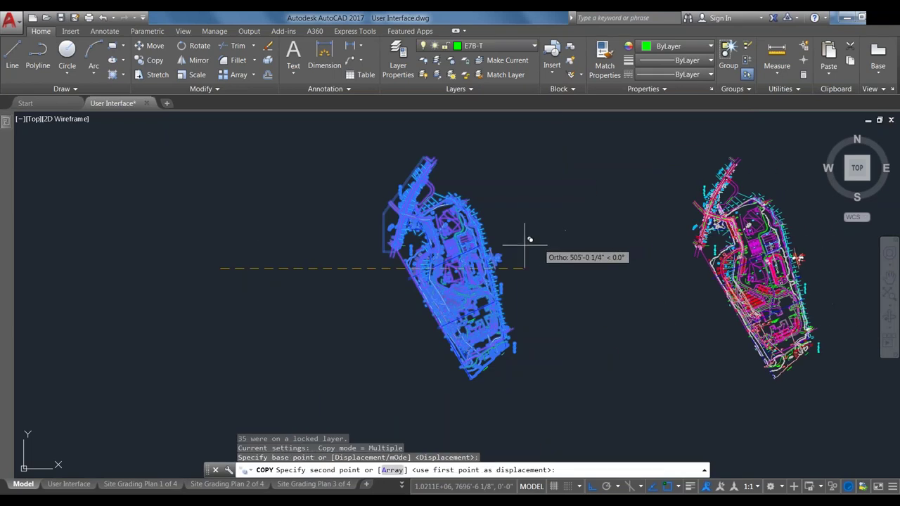
pyautogui.click(360, 263)
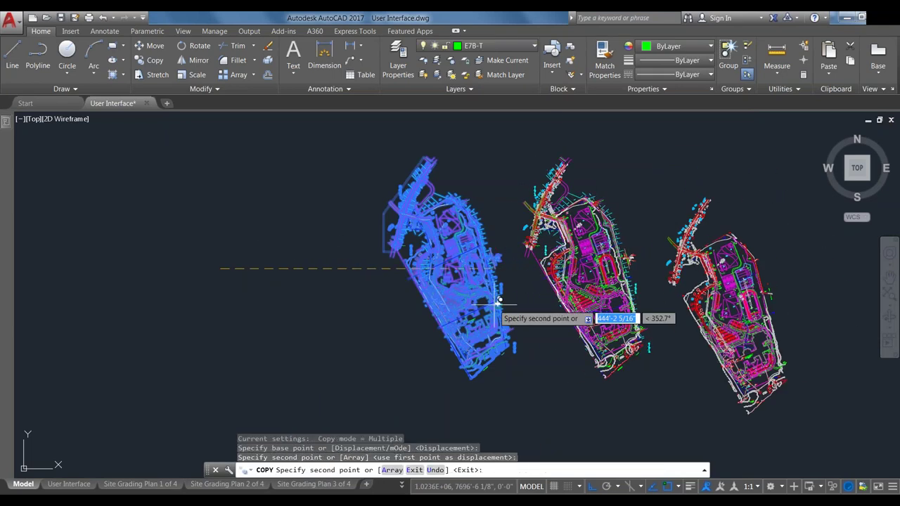
pyautogui.press('Escape')
pyautogui.press('F2')
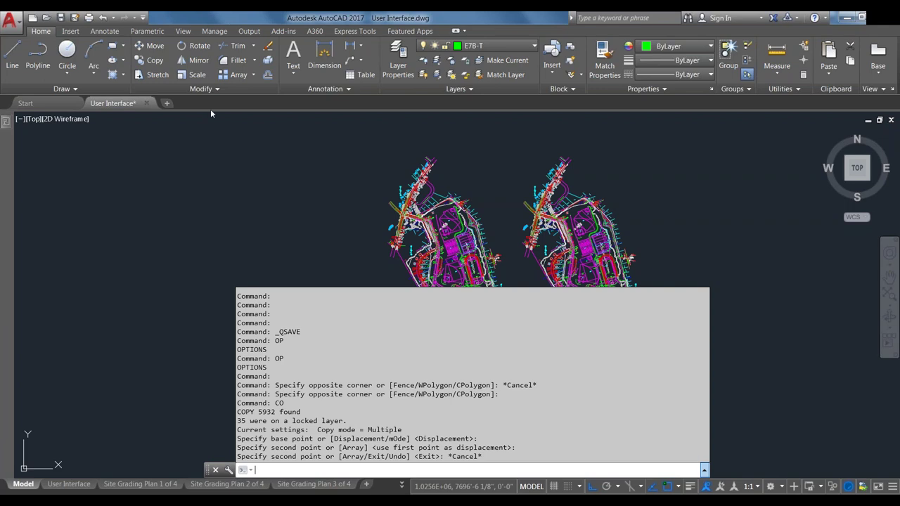
# - Close, reopen and close again the F2 command history window to review the copy
pyautogui.press('F2')
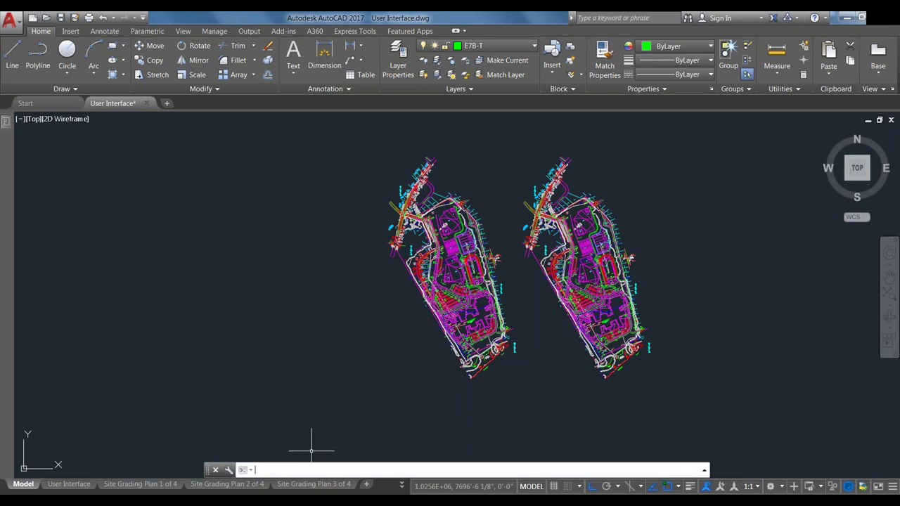
pyautogui.press('F2')
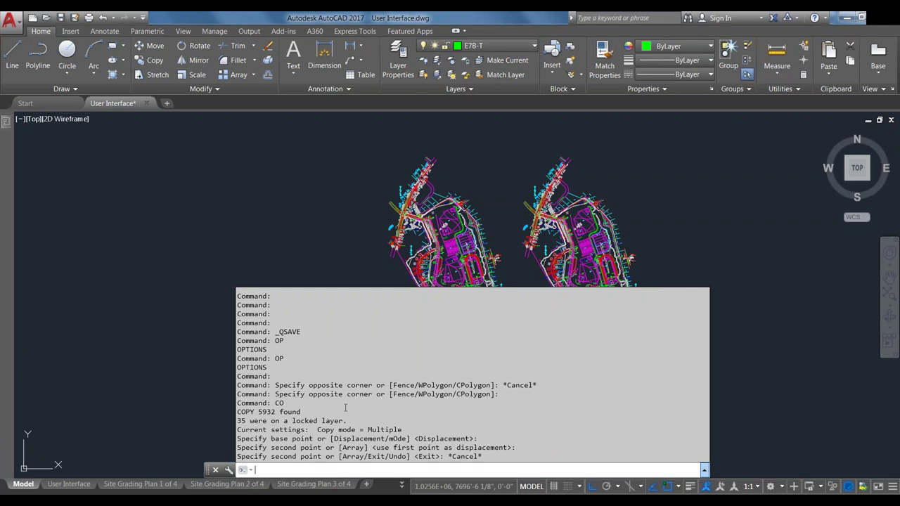
pyautogui.press('F2')
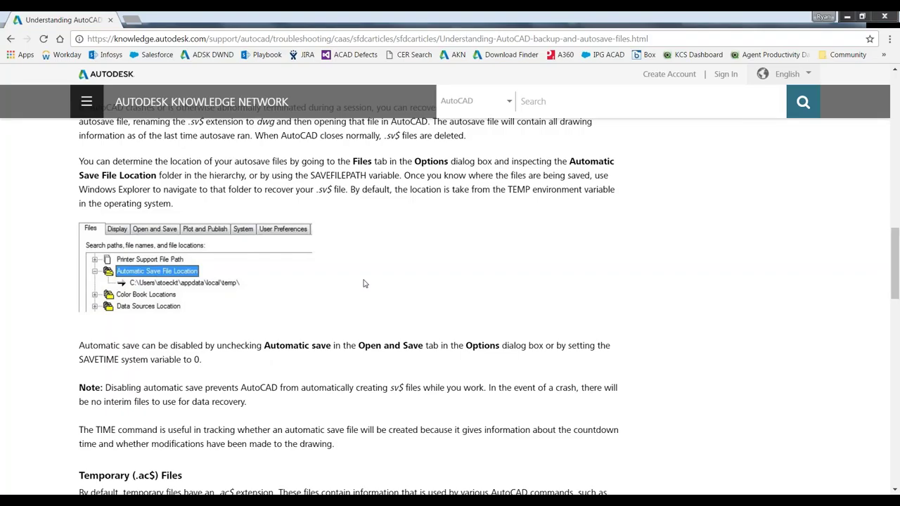
pyautogui.scroll(3, 363, 284)
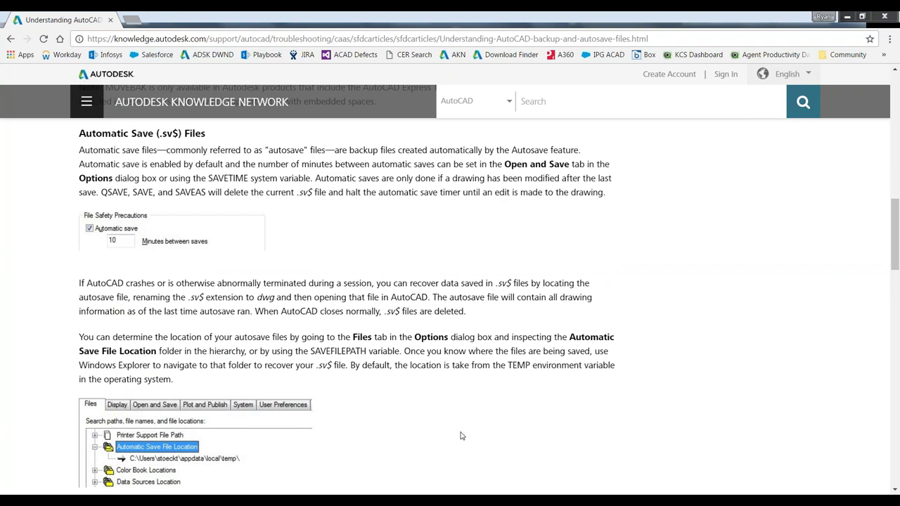
# - Scroll to the autosave files section and highlight the sentence about renaming the .sv$ file
pyautogui.scroll(-1, 385, 367)
pyautogui.scroll(-2, 385, 367)
pyautogui.scroll(-1, 434, 359)
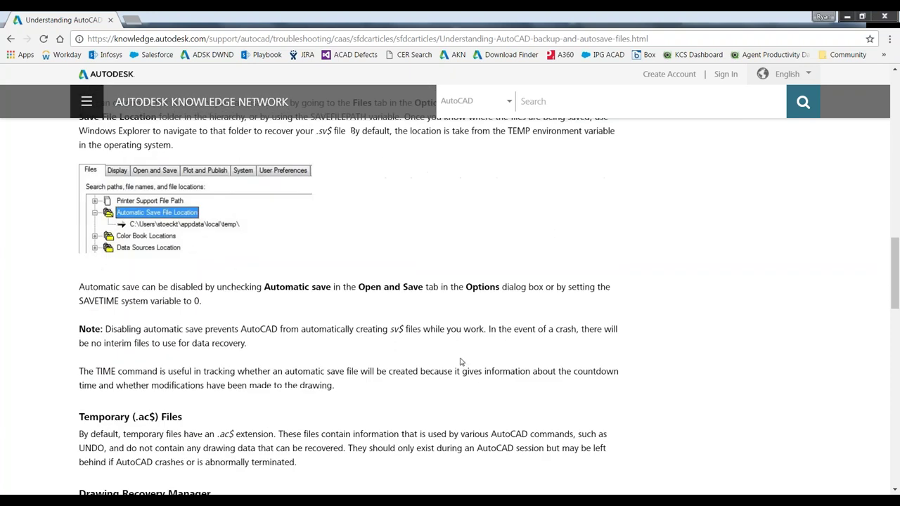
pyautogui.scroll(3, 415, 358)
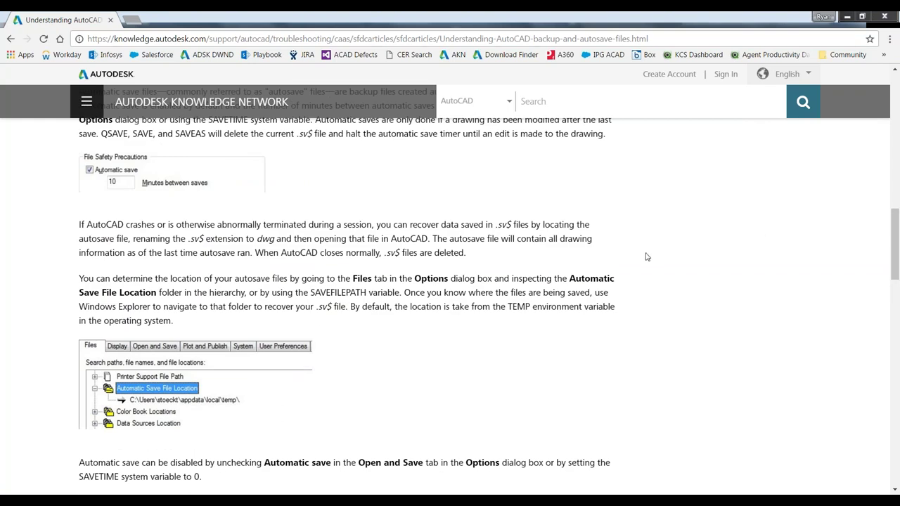
pyautogui.moveTo(133, 239); pyautogui.dragTo(244, 239)
pyautogui.click(195, 239)
# - Highlight the word 'extension', then bring the Temp folder window to the front
pyautogui.click(209, 240)
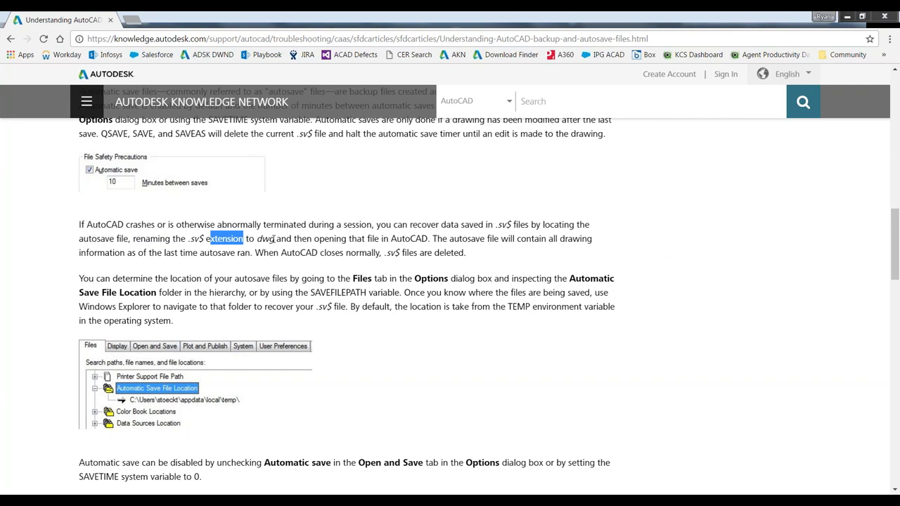
pyautogui.click(259, 238)
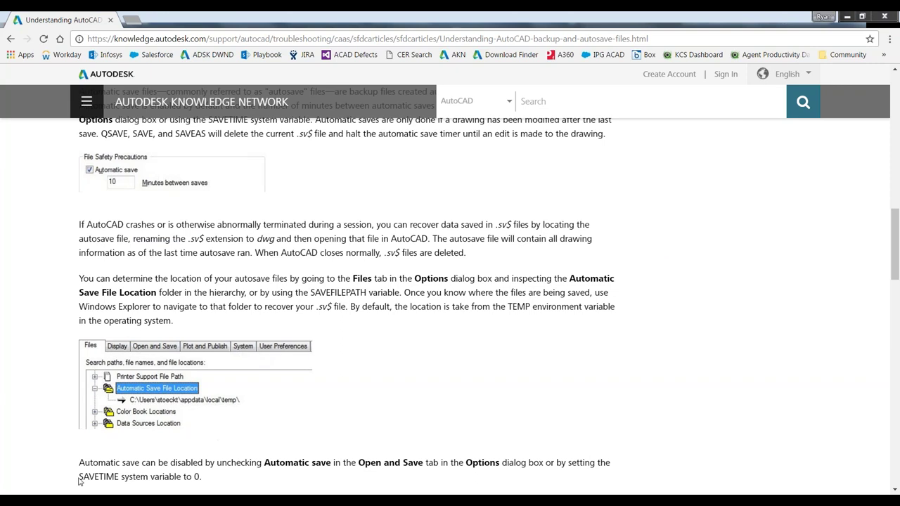
pyautogui.moveTo(139, 501)
pyautogui.click(155, 447)
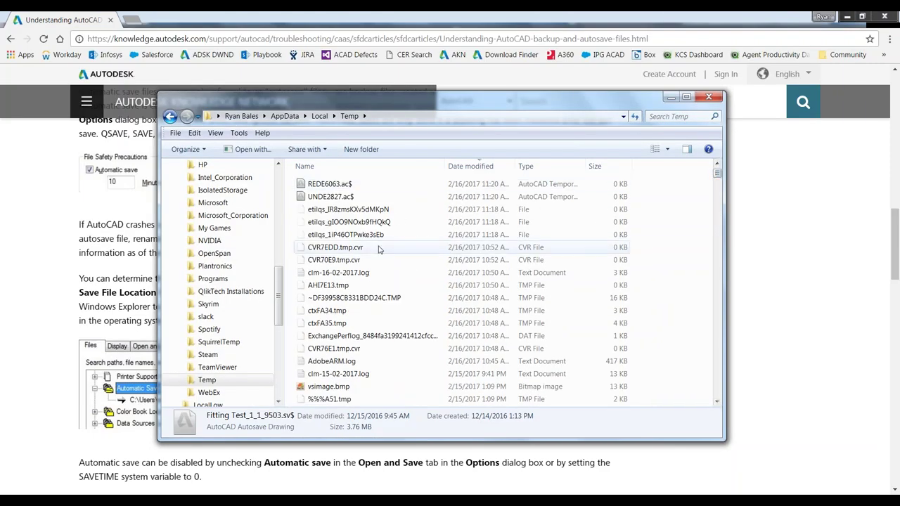
# - Select the new User Interface .sv$ autosave file, then check AutoCAD's autosave message in the command history
pyautogui.click(346, 247)
pyautogui.click(401, 184)
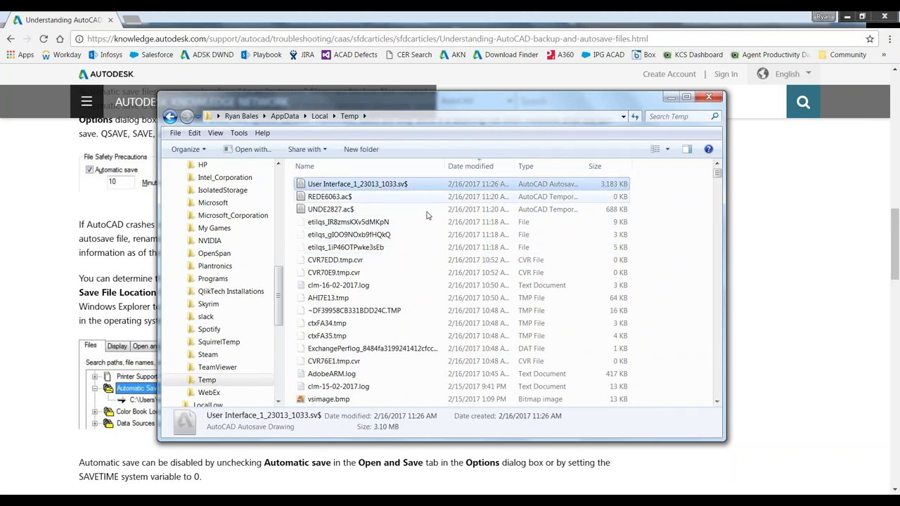
pyautogui.hotkey('alt', 'Tab')
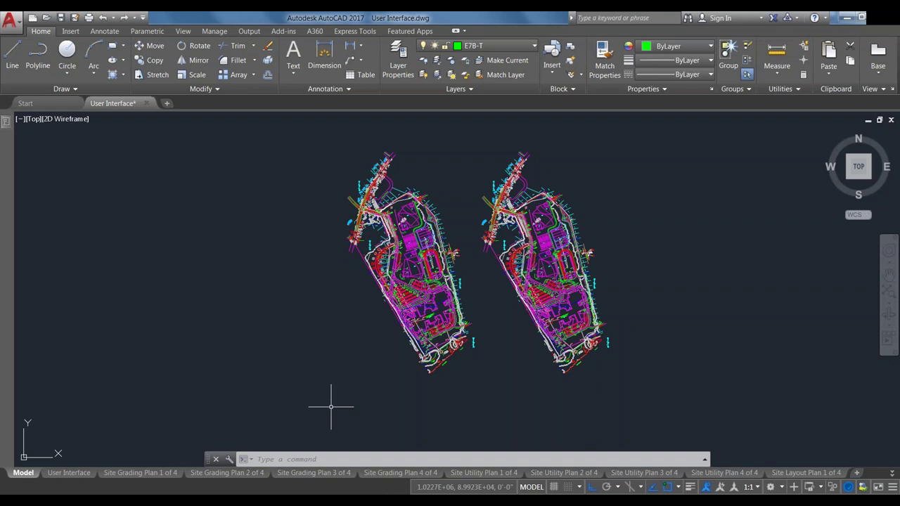
pyautogui.press('F2')
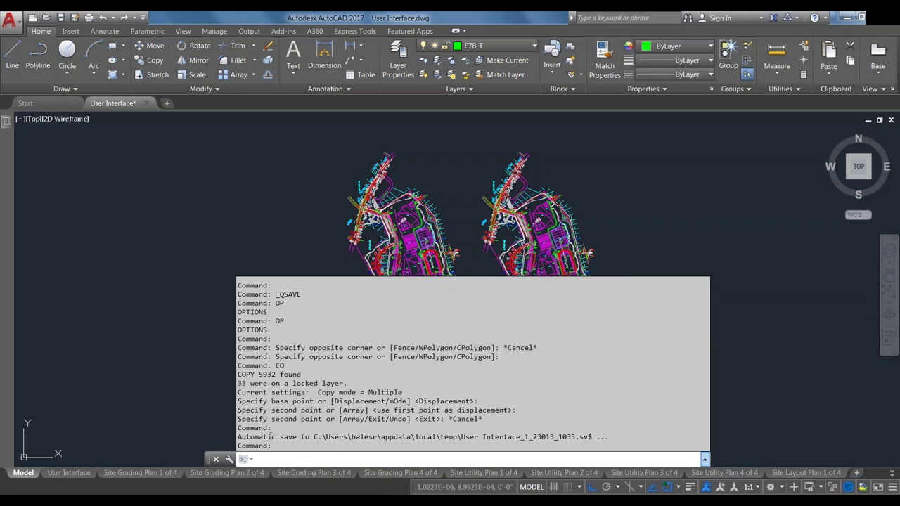
pyautogui.moveTo(239, 437); pyautogui.dragTo(596, 437)
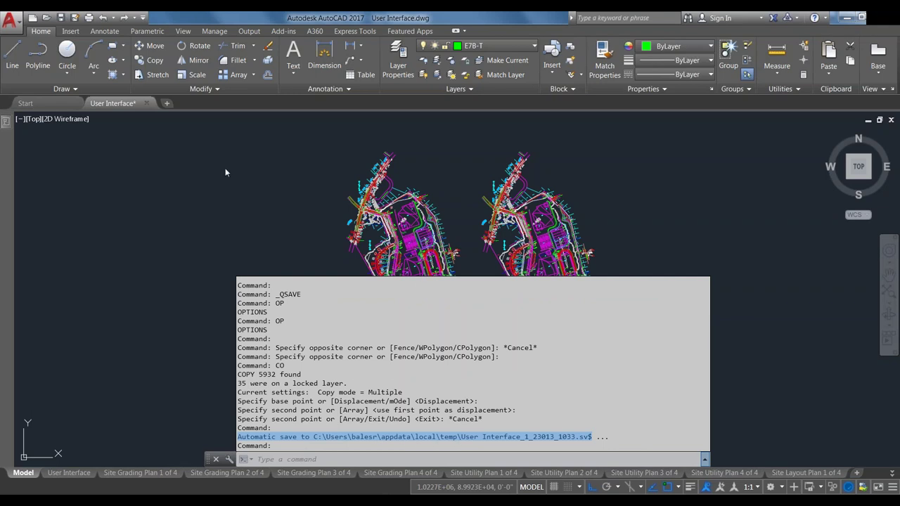
pyautogui.press('F2')
# - Open the Options dialog with OP and show the Files tab
pyautogui.write('op')
pyautogui.press('Return')
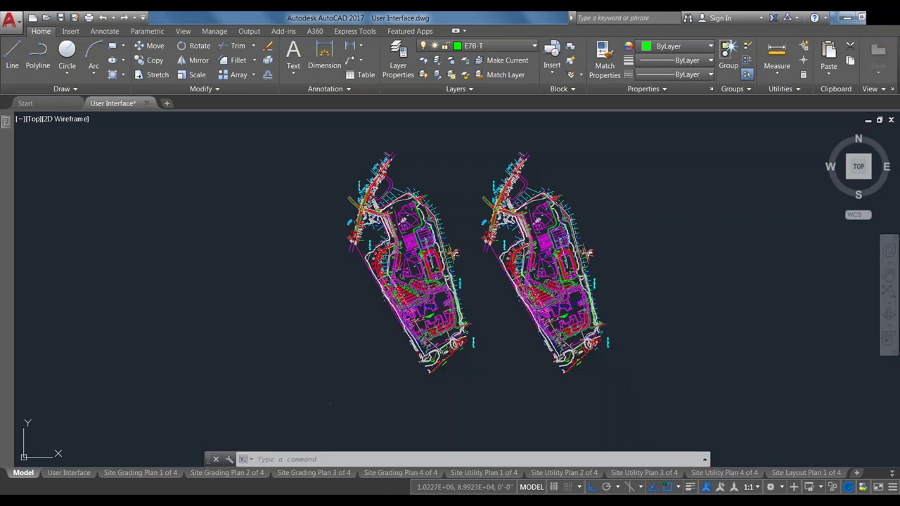
pyautogui.click(212, 114)
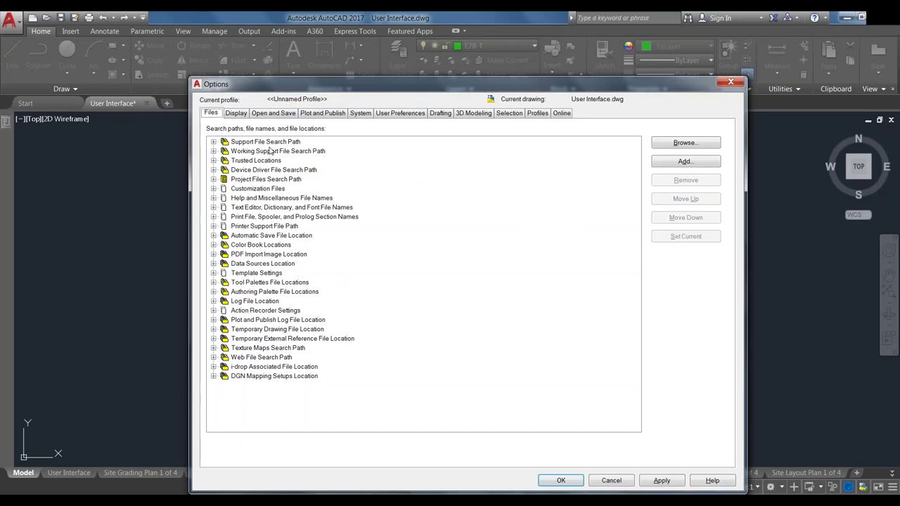
# - Expand Automatic Save File Location to its temp folder path, then bring the Temp window forward
pyautogui.doubleClick(285, 235)
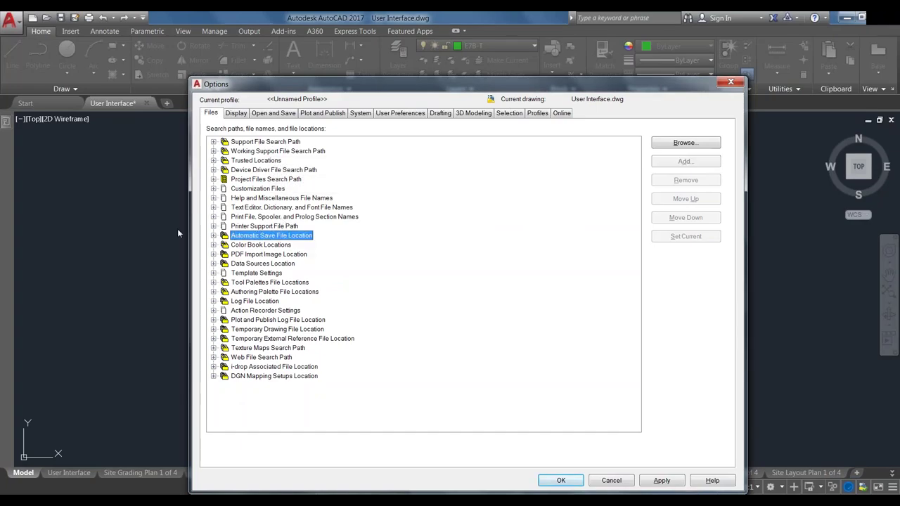
pyautogui.click(284, 245)
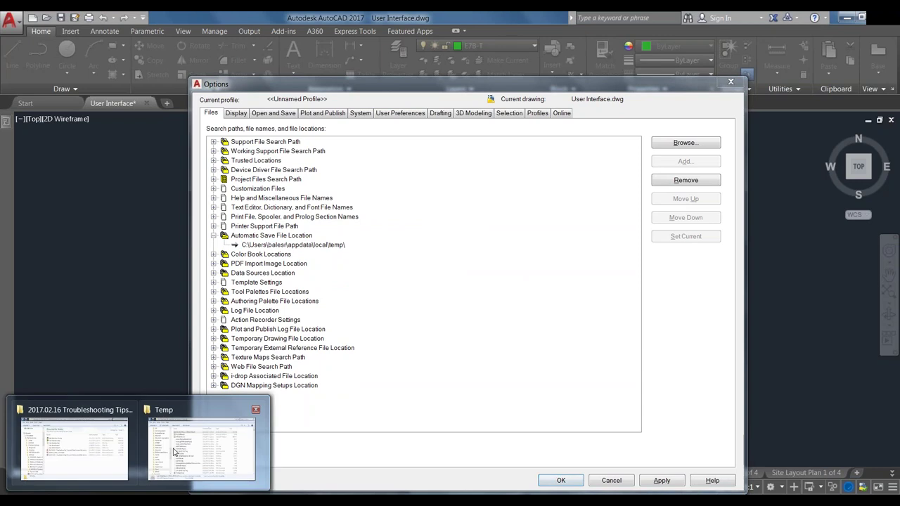
pyautogui.click(221, 420)
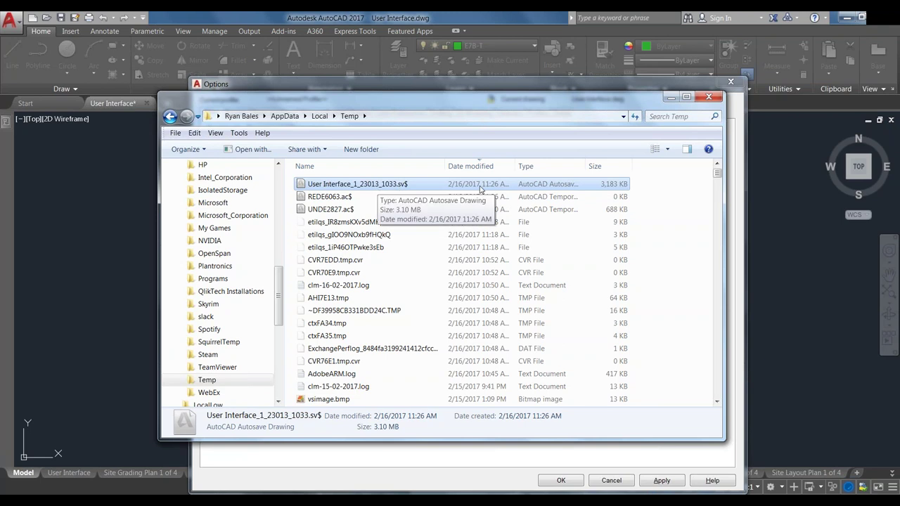
# - Copy the .sv$ autosave file from Temp and paste it into the Documents webinar folder
pyautogui.rightClick(445, 186)
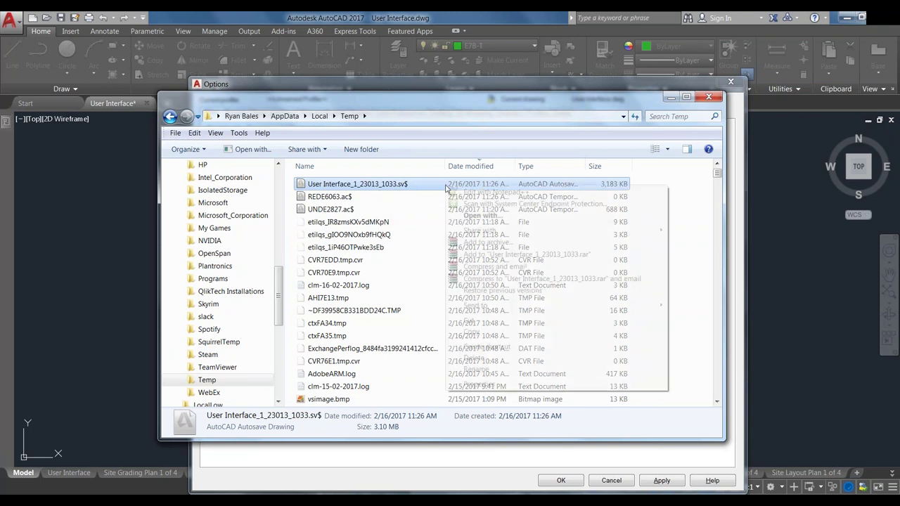
pyautogui.click(485, 329)
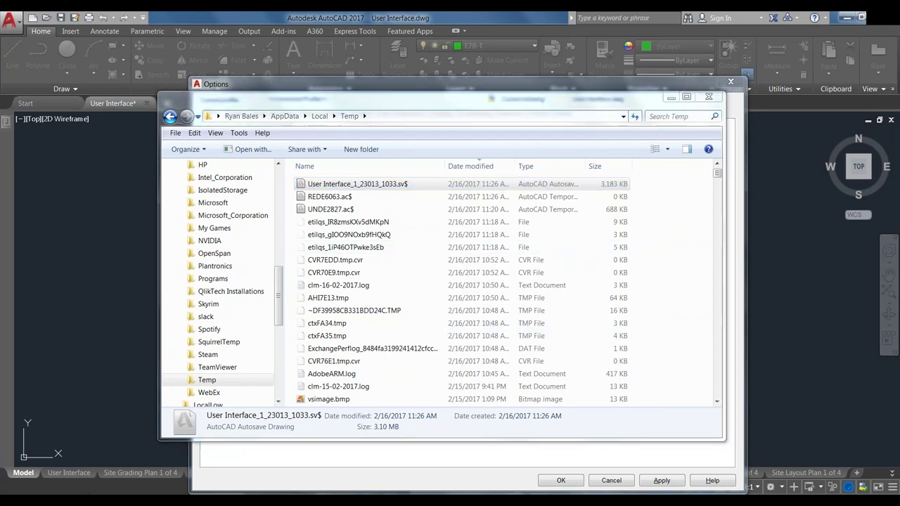
pyautogui.click(63, 443)
pyautogui.rightClick(342, 338)
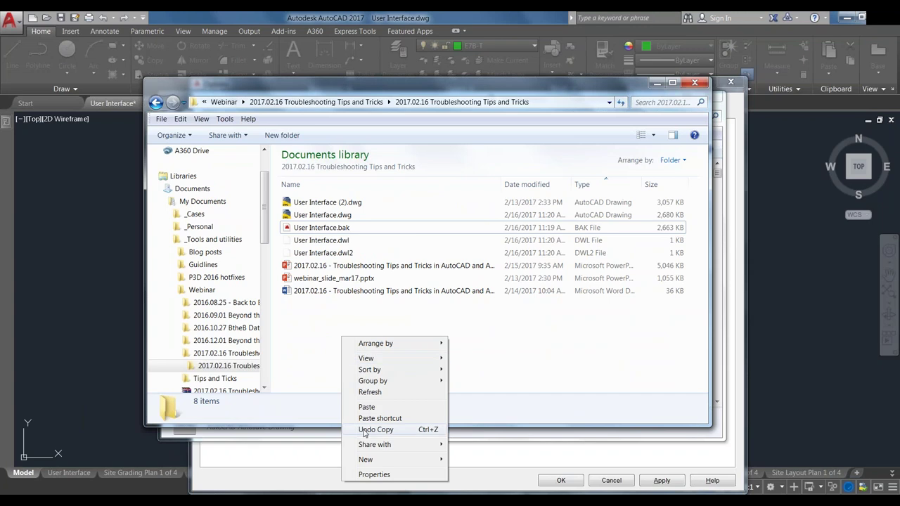
pyautogui.click(367, 407)
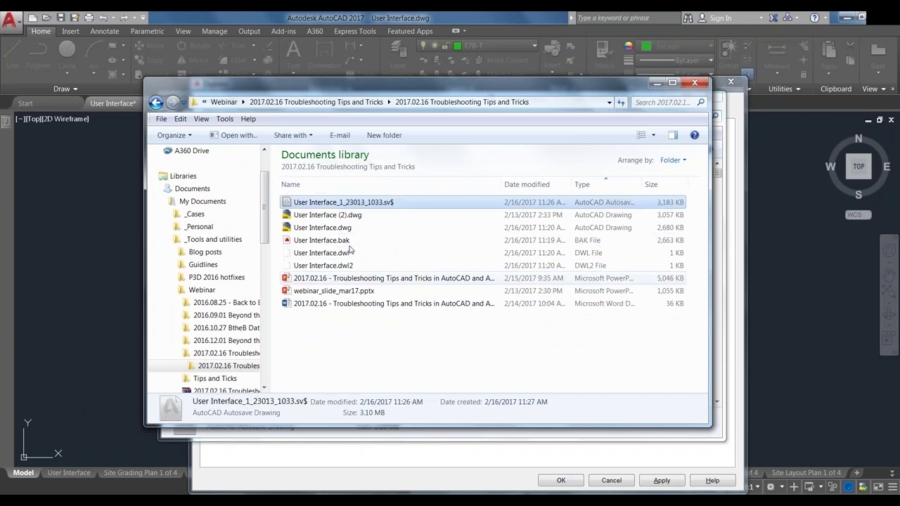
# - Rename the pasted copy to User Interface_1_23013_1033.dwg and return to AutoCAD's Options dialog
pyautogui.moveTo(389, 219)
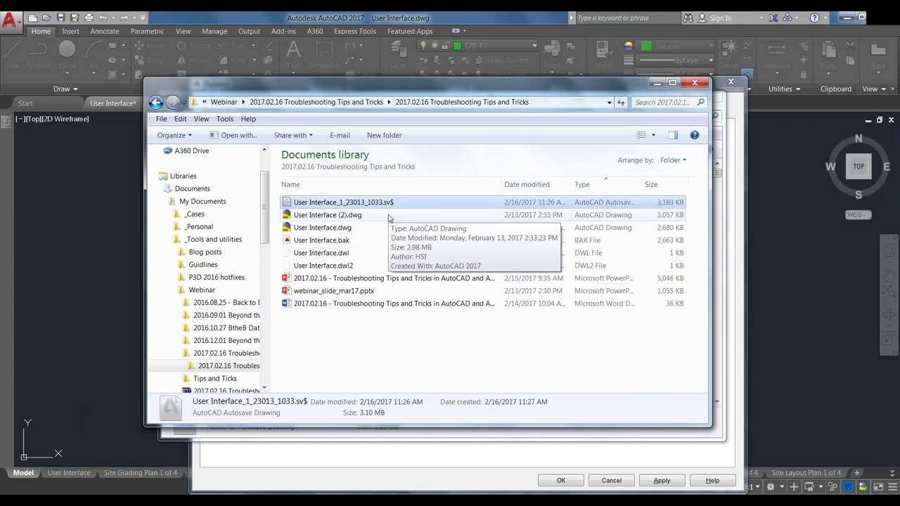
pyautogui.press('F2')
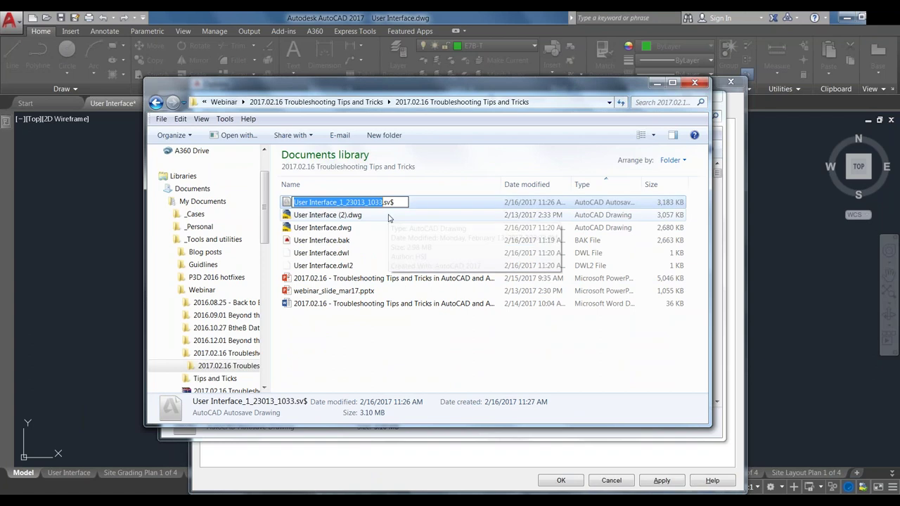
pyautogui.press('End')
pyautogui.press('BackSpace')
pyautogui.press('BackSpace')
pyautogui.press('BackSpace')
pyautogui.write('dwg')
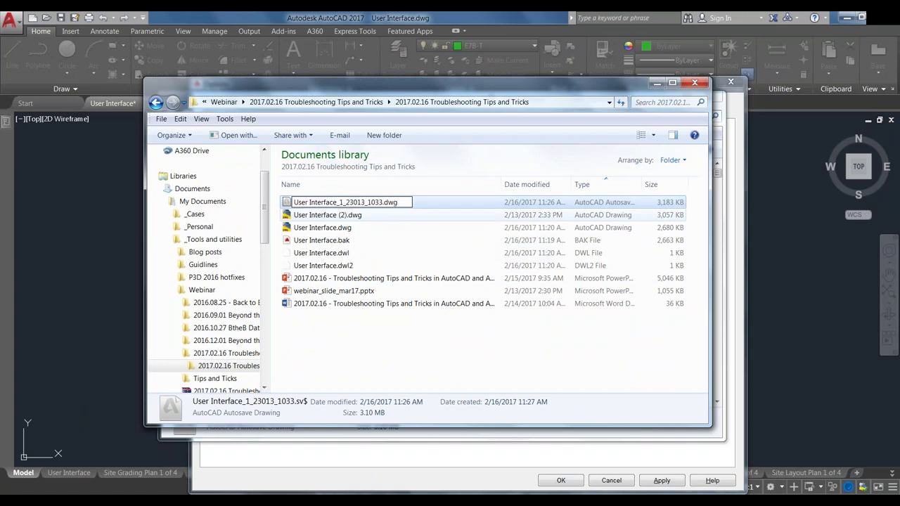
pyautogui.press('Return')
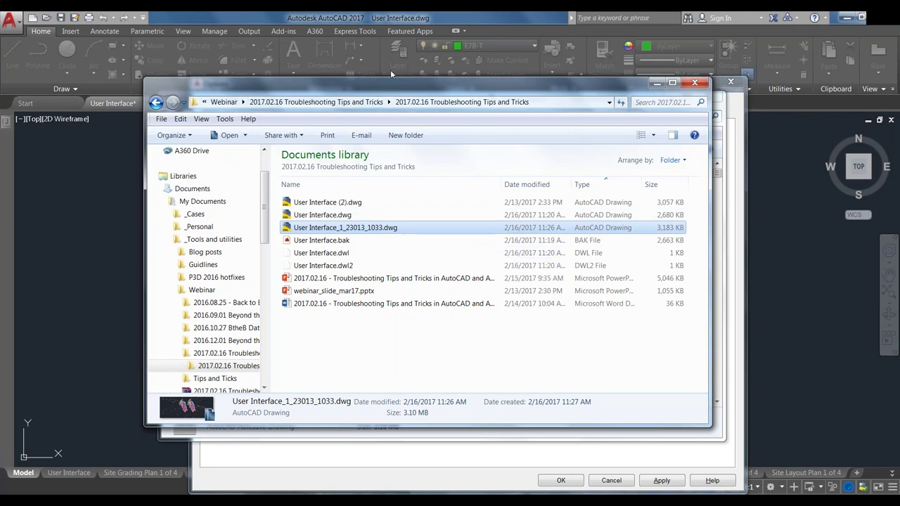
pyautogui.click(425, 15)
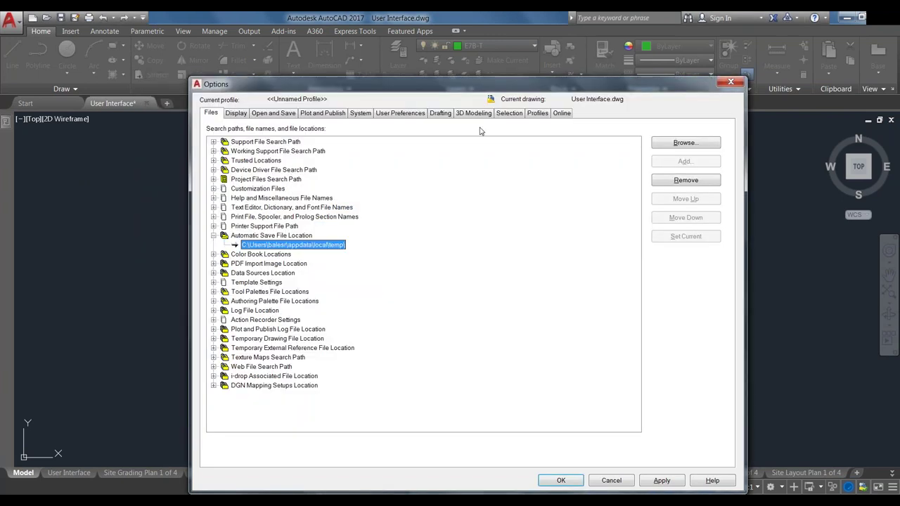
# - Close Options, check the Temp and webinar Explorer windows, and return to the site plan drawing
pyautogui.click(731, 82)
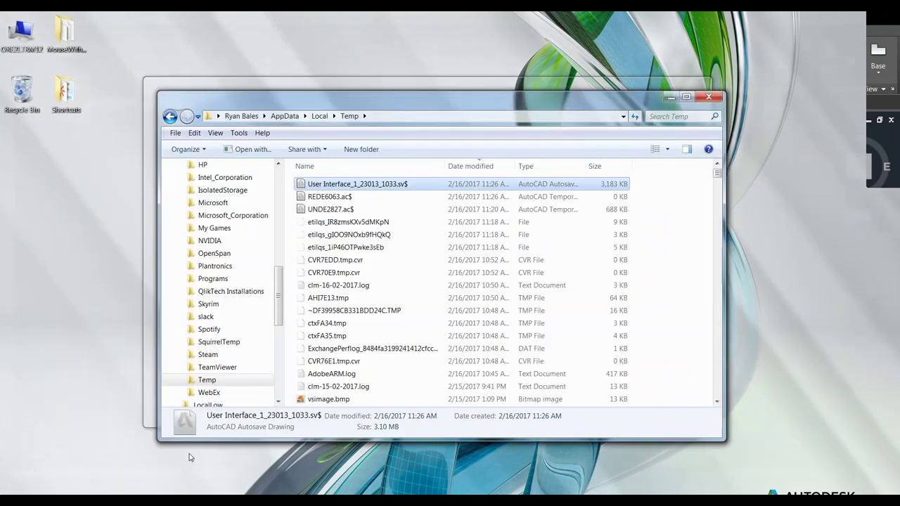
pyautogui.click(211, 453)
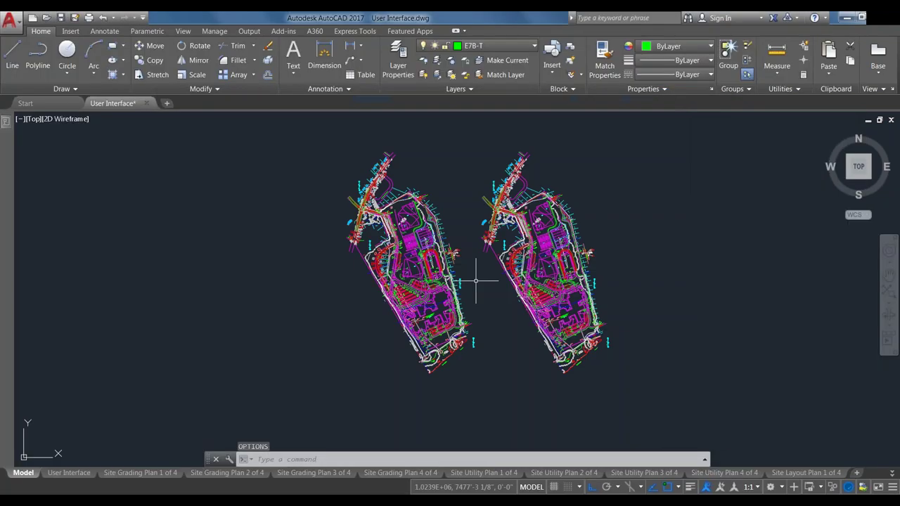
pyautogui.click(171, 462)
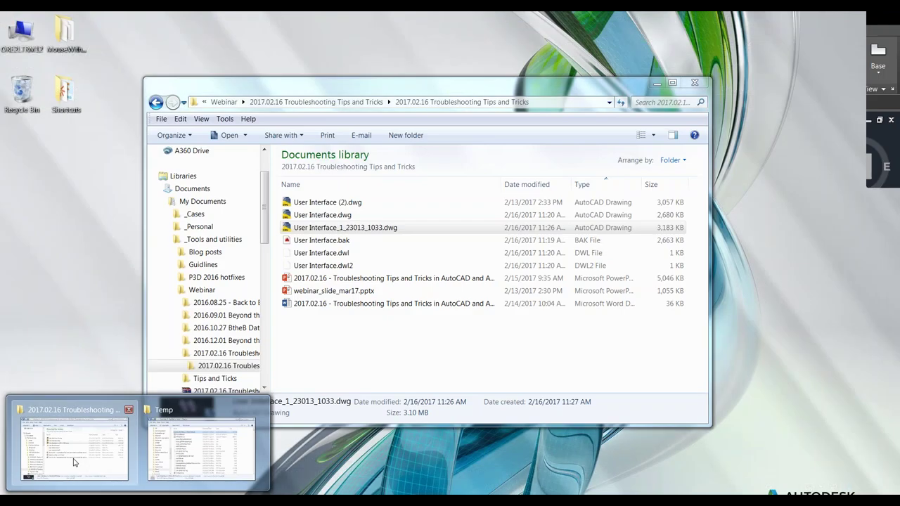
pyautogui.click(67, 440)
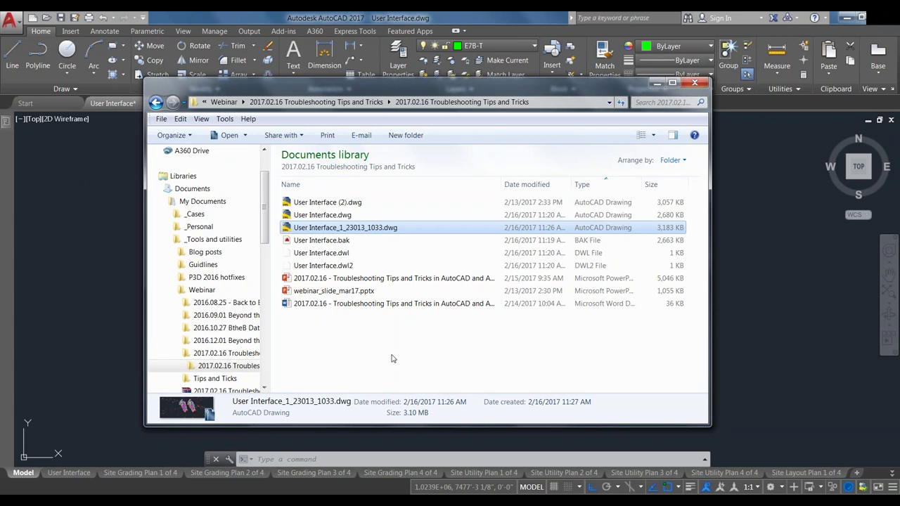
pyautogui.click(52, 302)
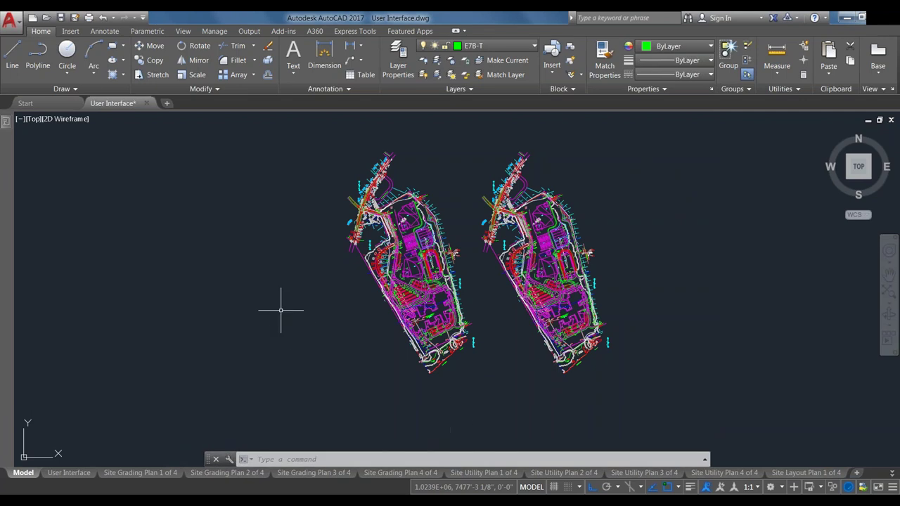
# - Quick-save User Interface.dwg, then bring the Temp folder with its .ac$ files forward
pyautogui.moveTo(280, 310); pyautogui.dragTo(228, 341, button='middle')
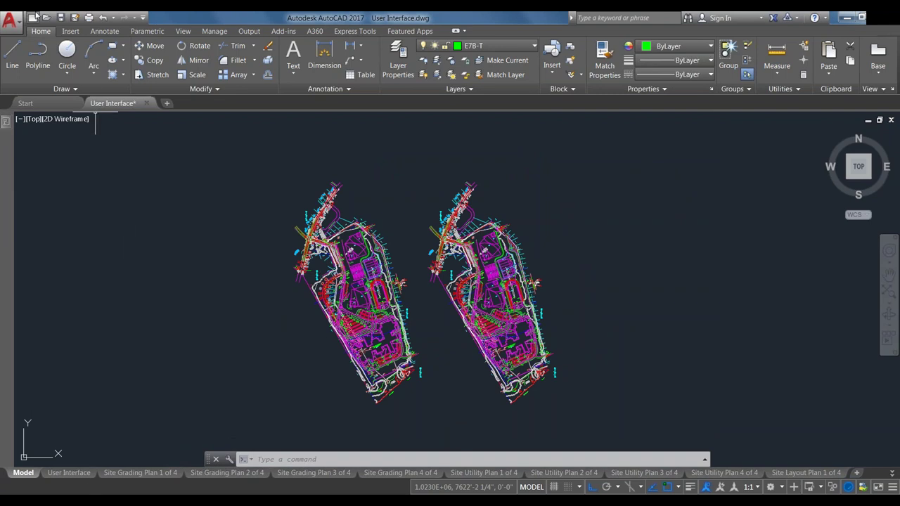
pyautogui.click(61, 18)
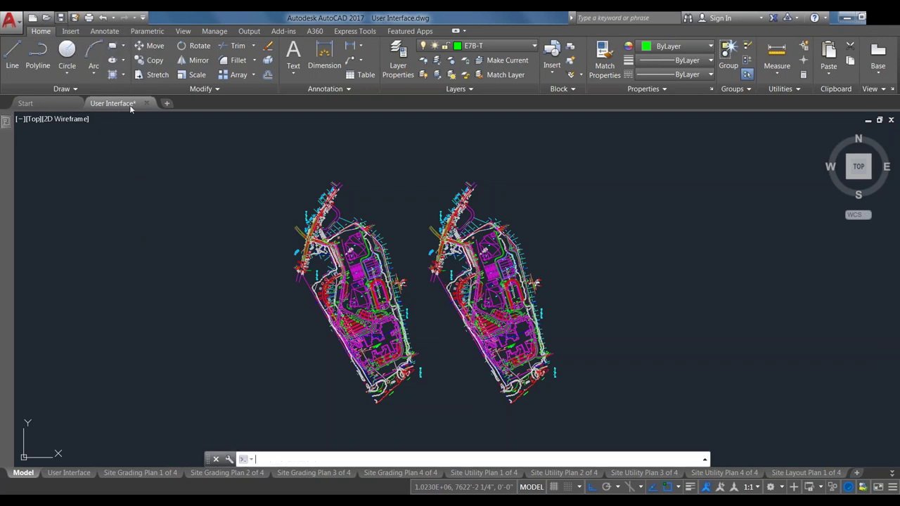
pyautogui.moveTo(134, 106)
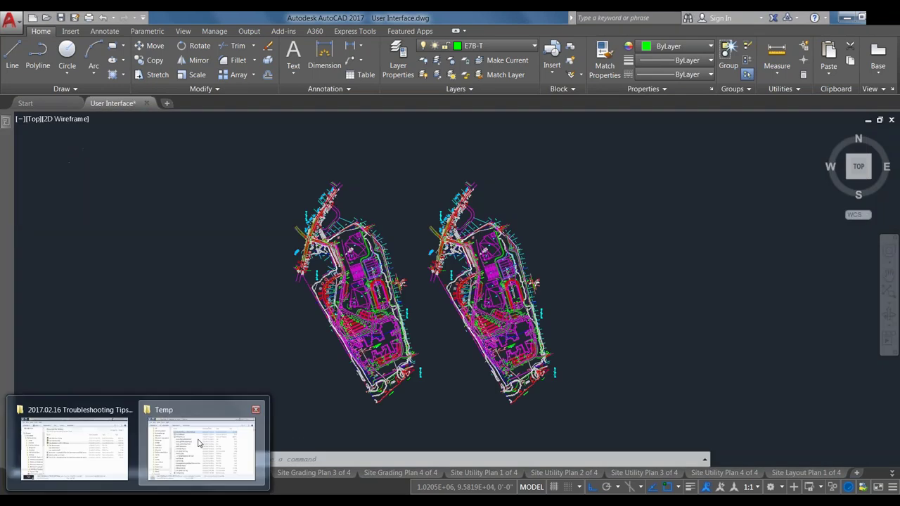
pyautogui.click(198, 437)
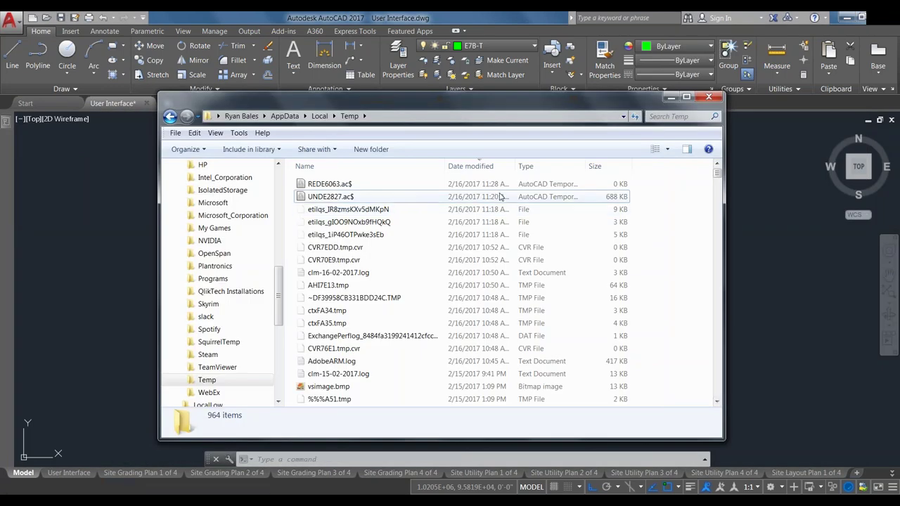
# - Inspect the details of REDE6063.ac$ in Temp, then switch back to the AutoCAD drawing
pyautogui.click(415, 185)
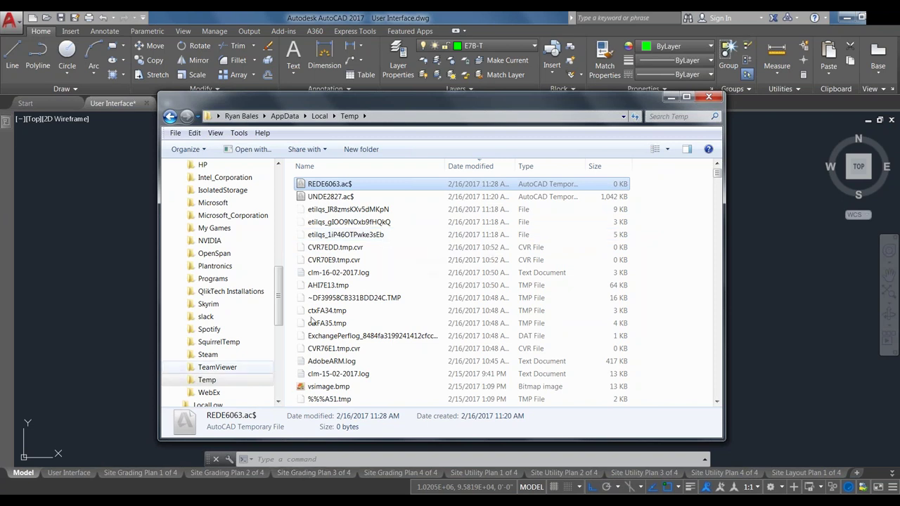
pyautogui.click(137, 501)
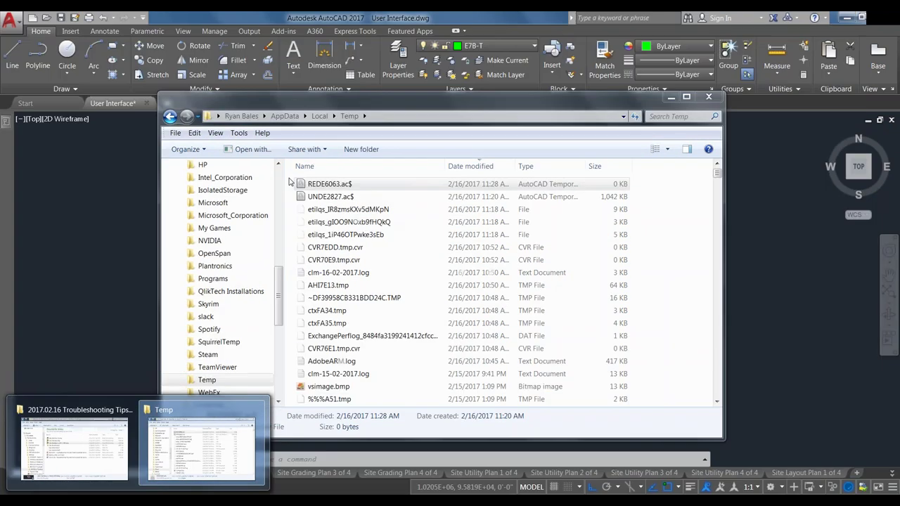
pyautogui.click(347, 15)
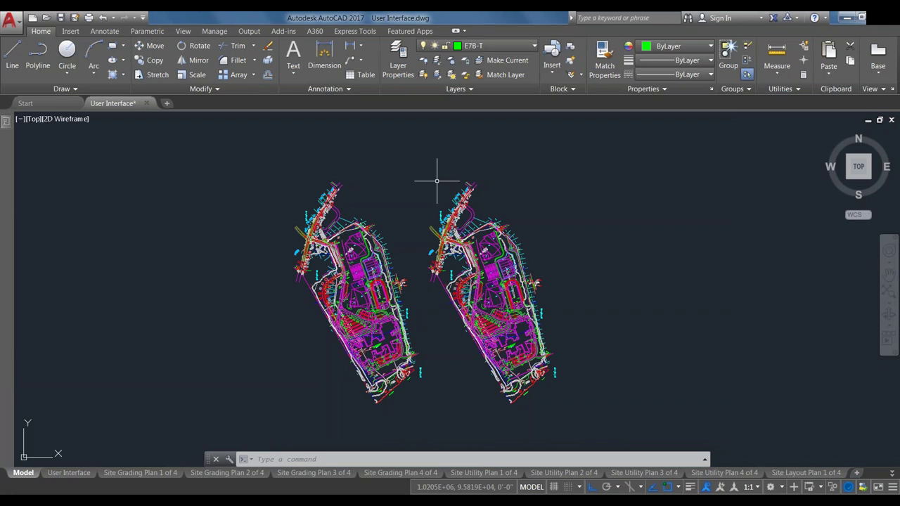
# - Run RECOVER, paste the folder path, and choose User Interface.dwg from Troubleshooting Tips and Tricks
pyautogui.write('RECOVER')
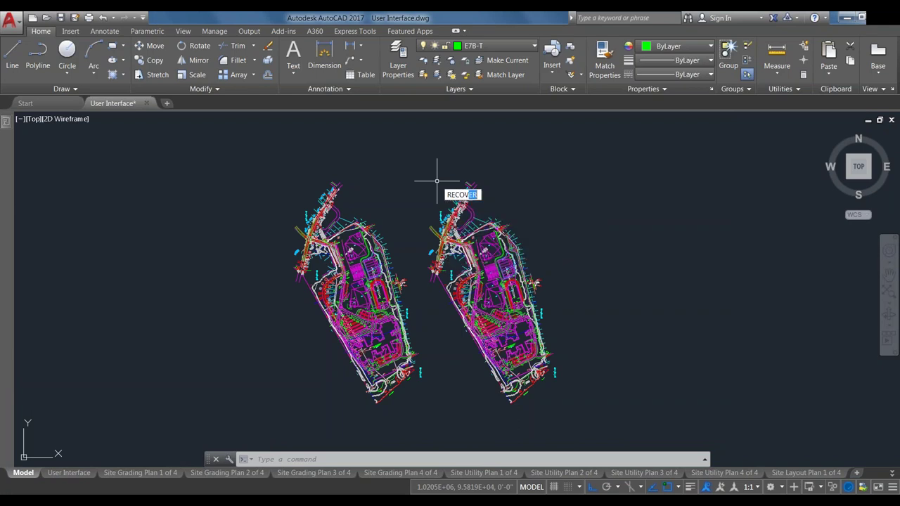
pyautogui.press('Return')
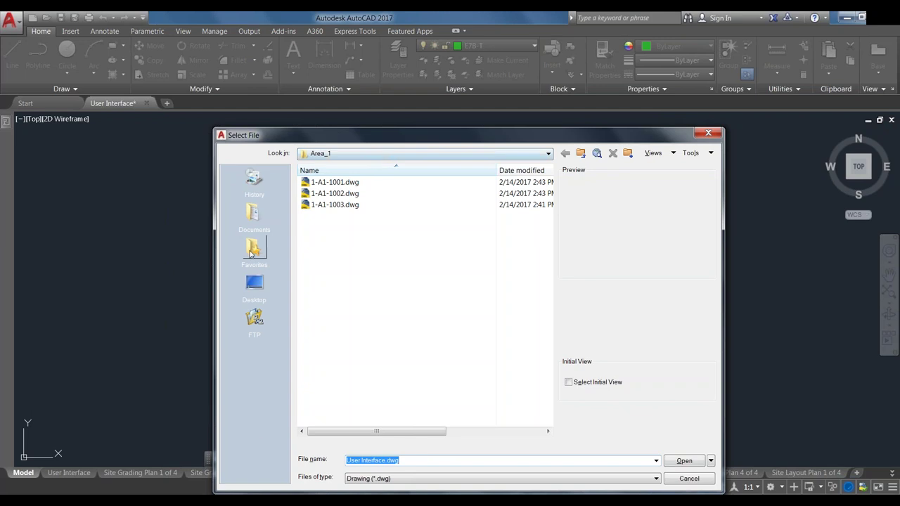
pyautogui.moveTo(71, 460)
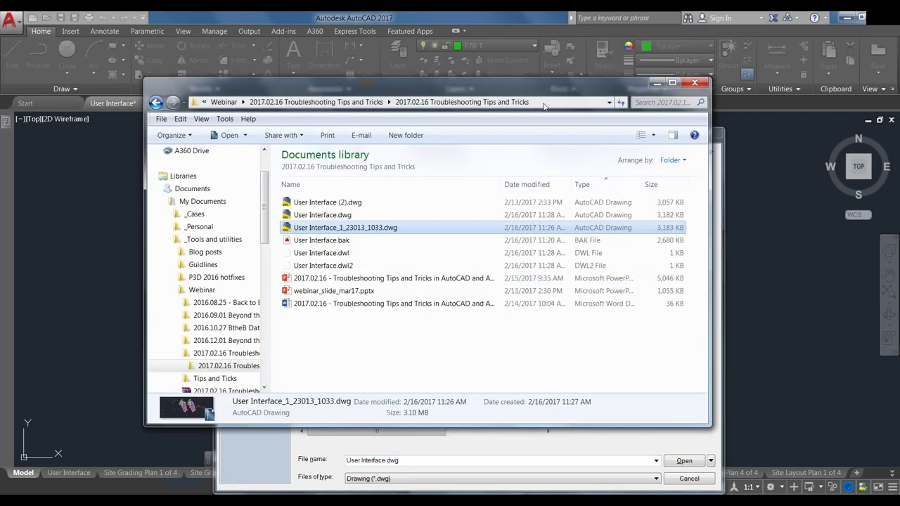
pyautogui.hotkey('ctrl', 'v')
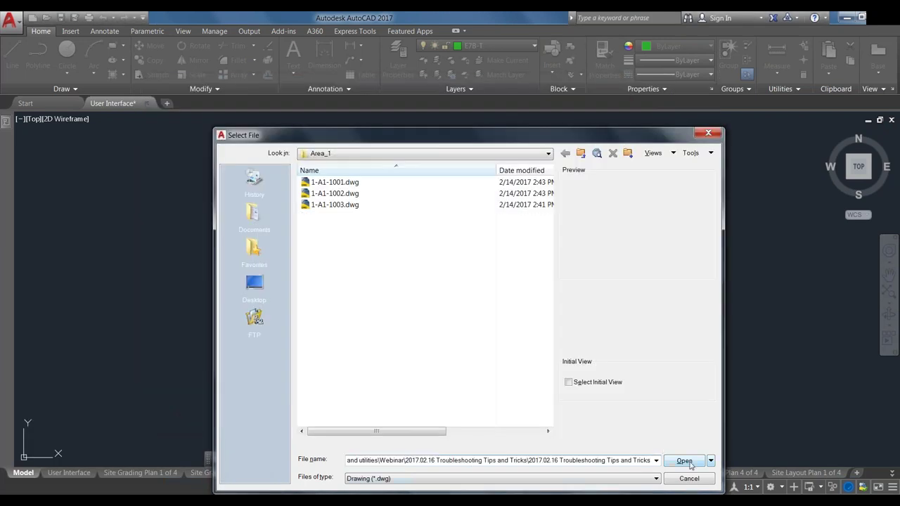
pyautogui.click(684, 461)
pyautogui.click(369, 193)
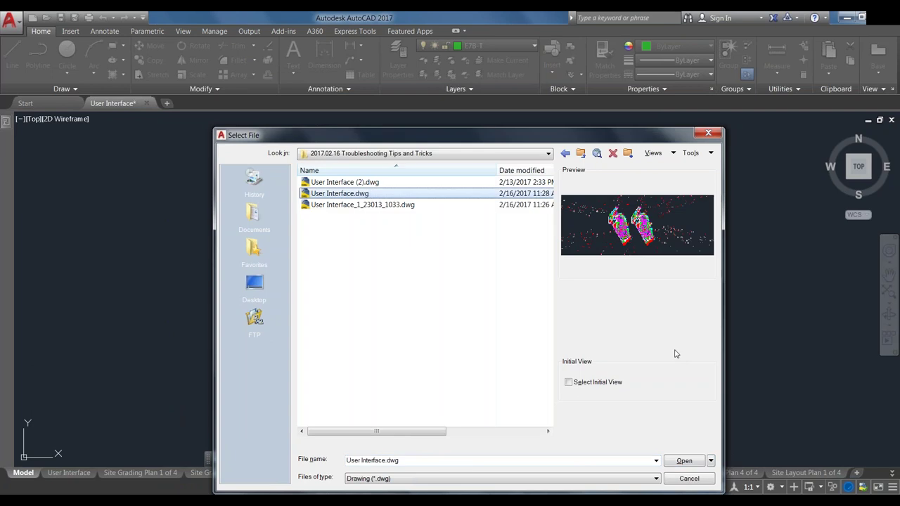
pyautogui.click(682, 461)
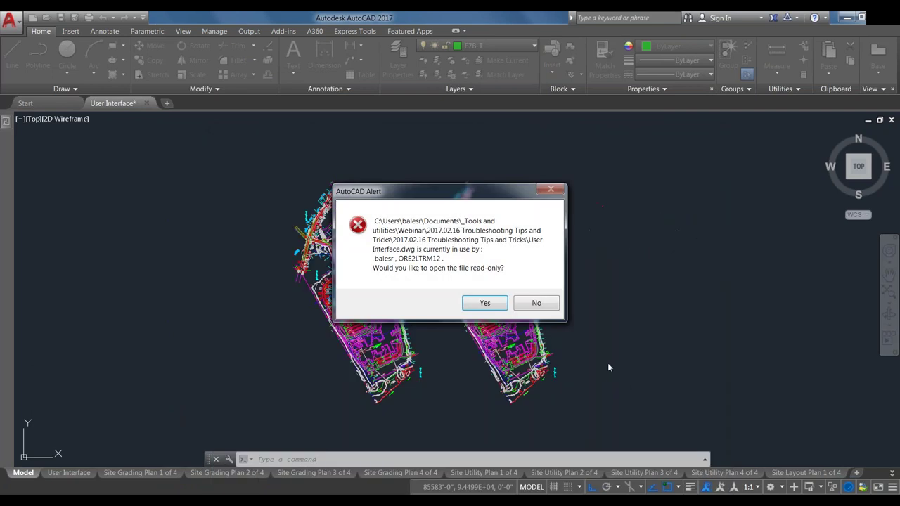
# - Decline read-only, cancel the command, and close the drawing without saving
pyautogui.click(536, 303)
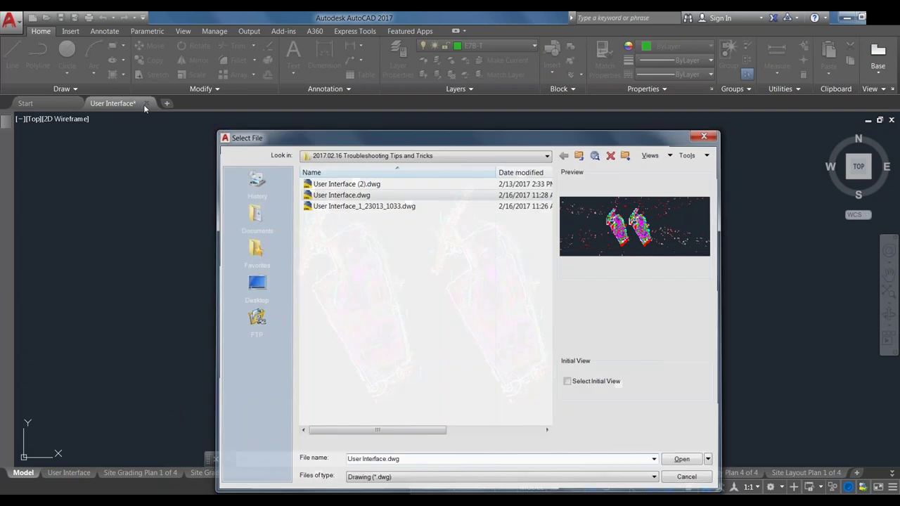
pyautogui.press('Escape')
pyautogui.press('n')
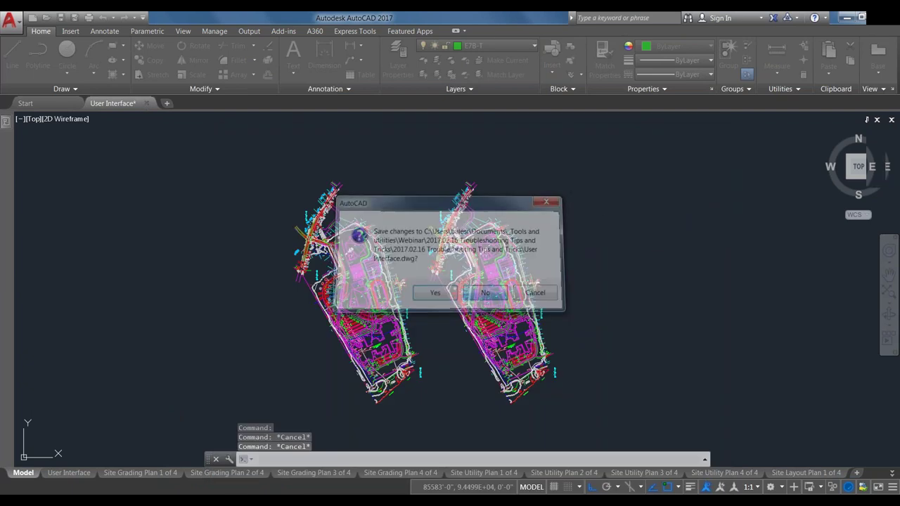
pyautogui.hotkey('ctrl', 'n')
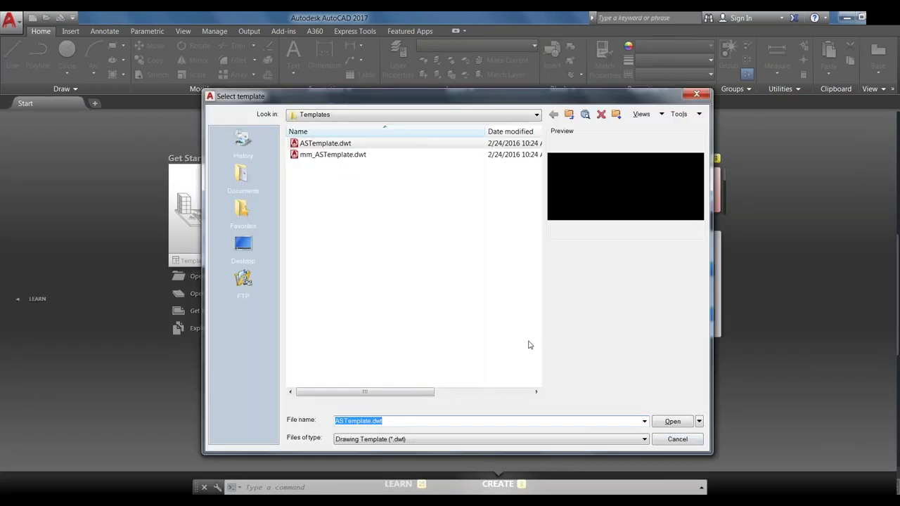
# - Dismiss the template picker, start a blank drawing, and RECOVER User Interface.dwg
pyautogui.click(668, 439)
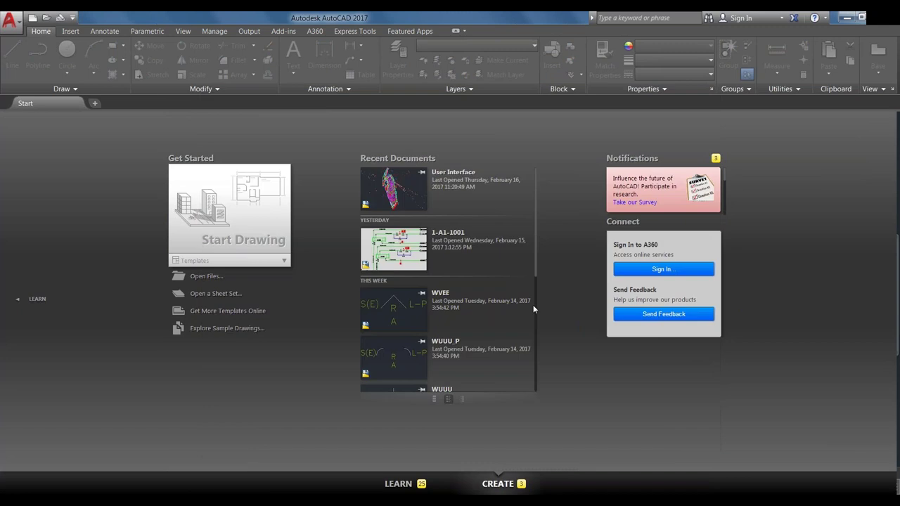
pyautogui.click(211, 237)
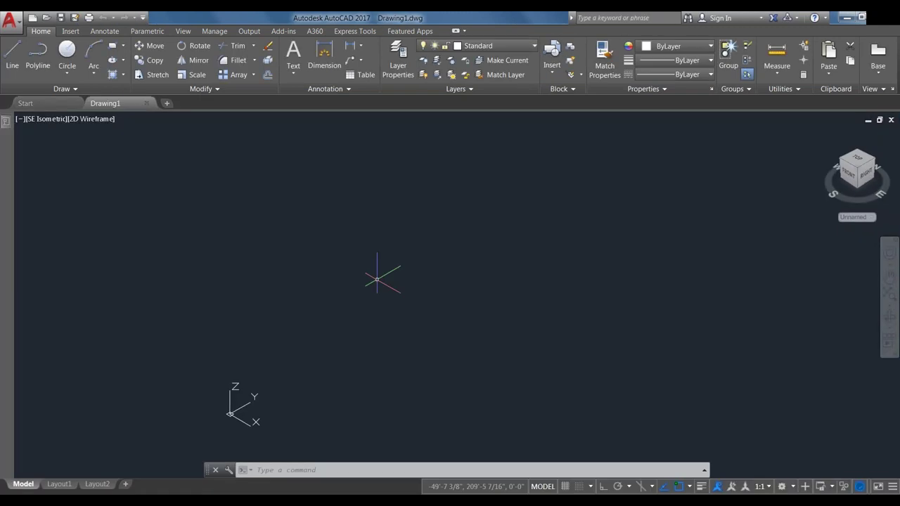
pyautogui.write('recov')
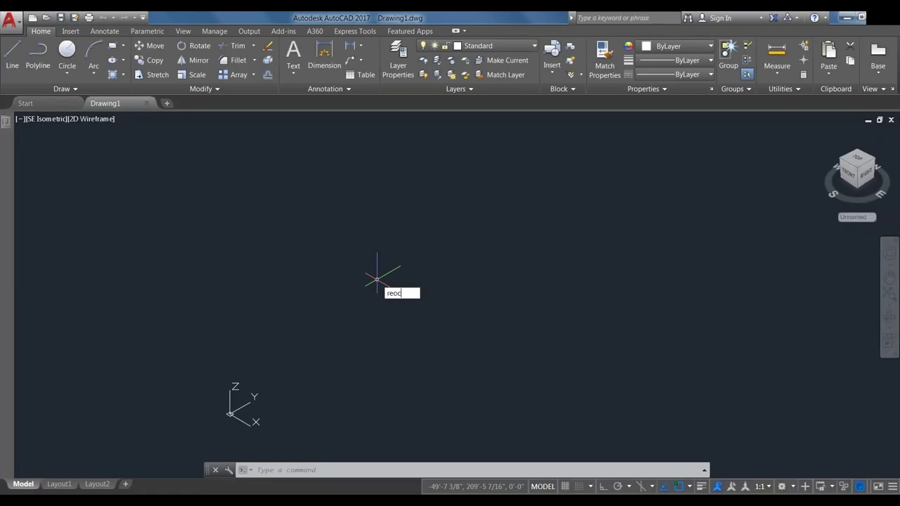
pyautogui.write('er')
pyautogui.press('Return')
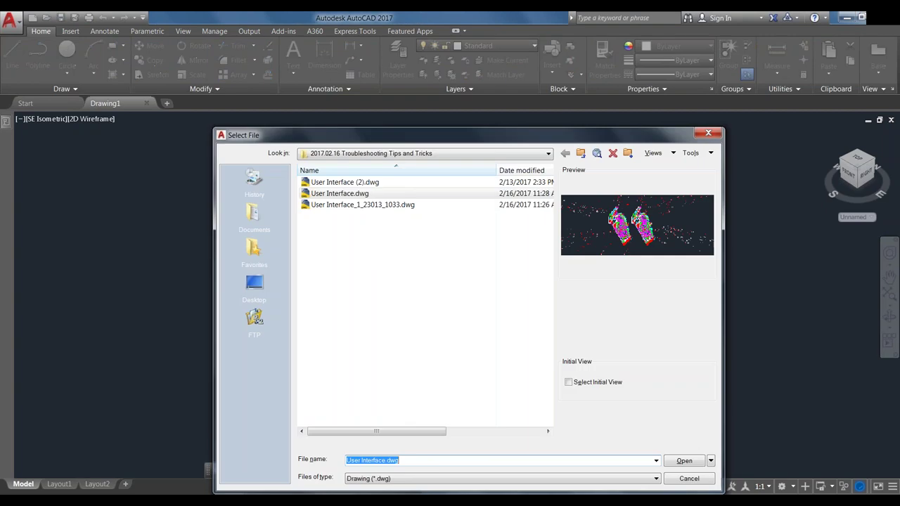
pyautogui.click(693, 463)
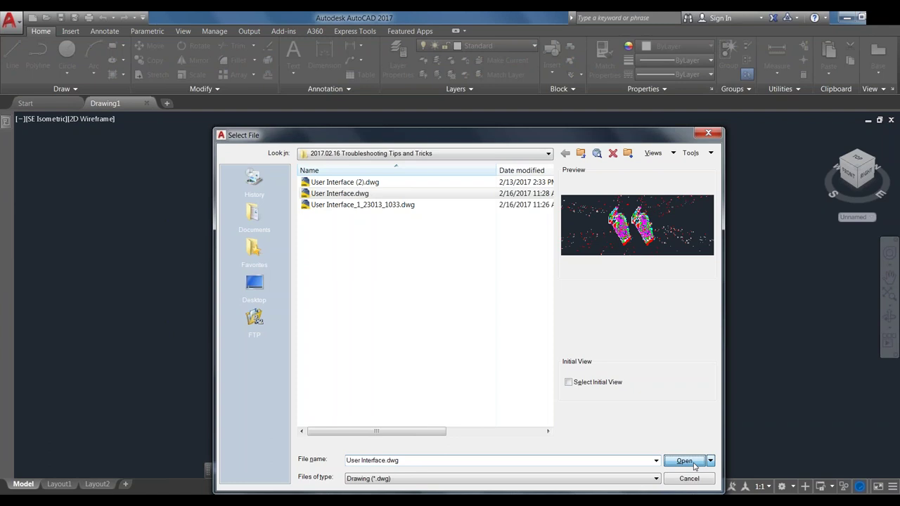
pyautogui.click(686, 461)
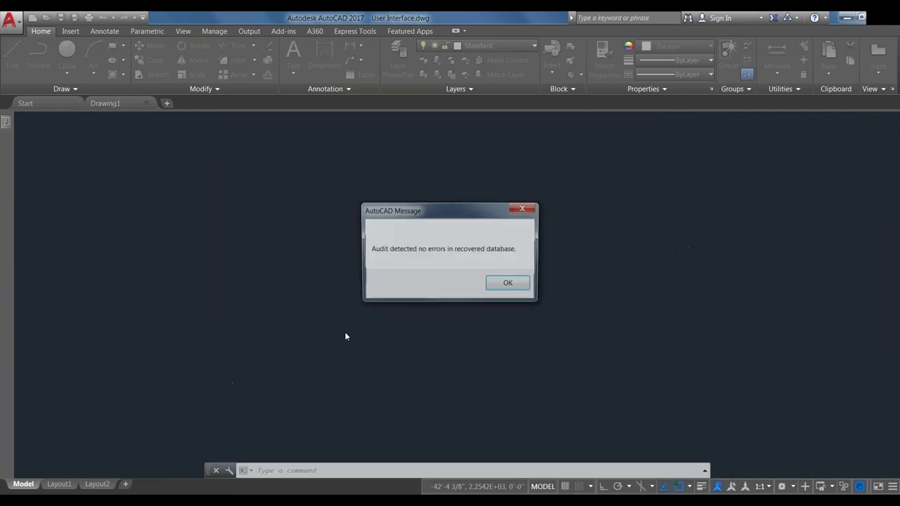
# - Accept the clean audit result, then close User Interface.dwg without saving
pyautogui.click(510, 285)
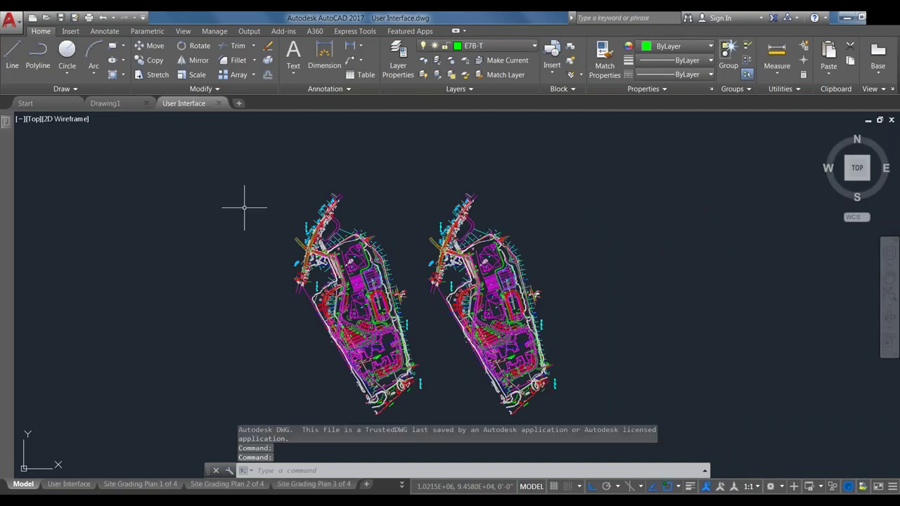
pyautogui.click(218, 104)
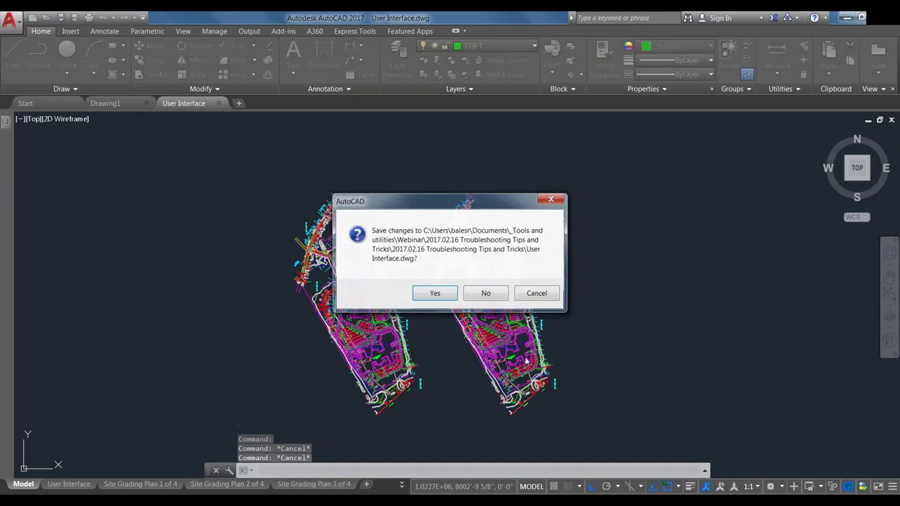
pyautogui.click(486, 293)
# - Run DRAWINGRECOVERY, float its palette showing no backup information, then bring up the Select File dialog
pyautogui.write('rec')
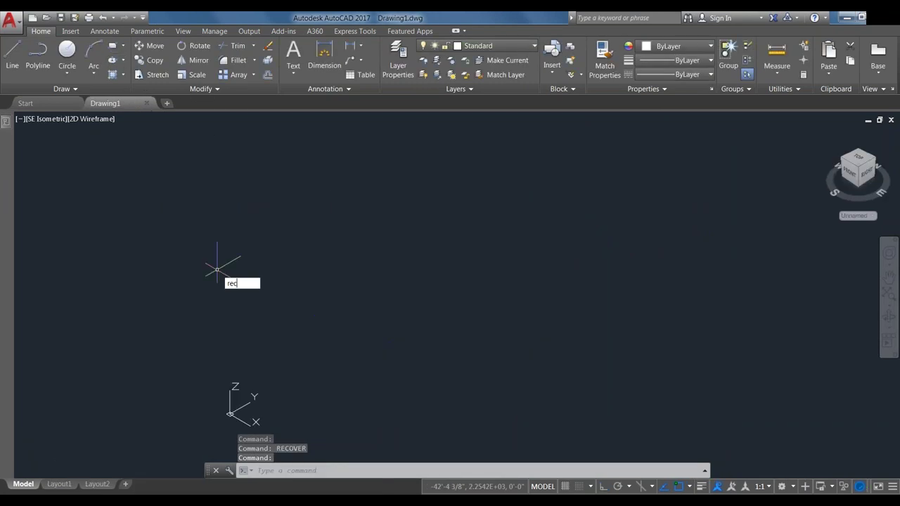
pyautogui.write('over')
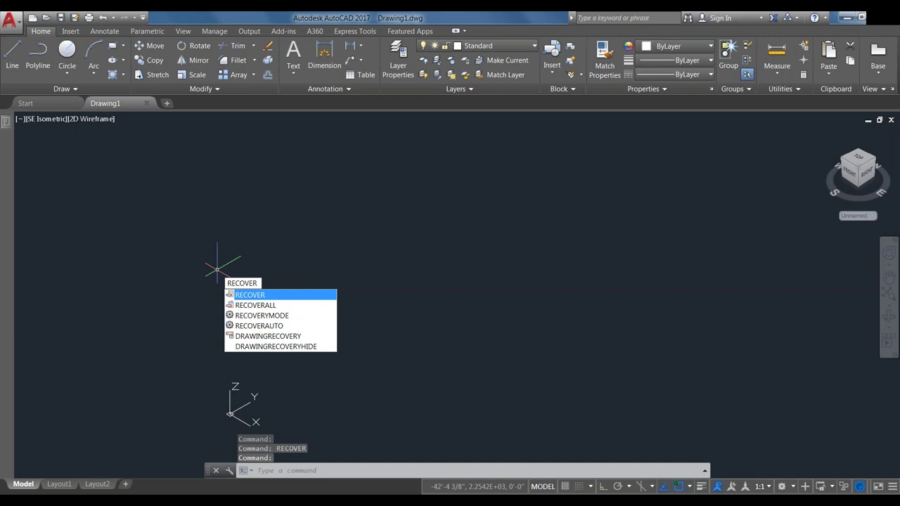
pyautogui.press('Down')
pyautogui.press('Down')
pyautogui.press('Down')
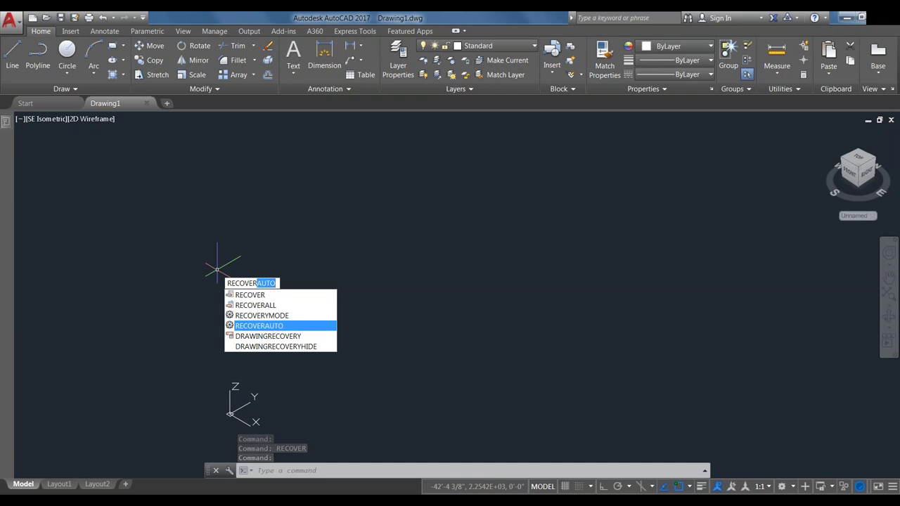
pyautogui.press('Down')
pyautogui.press('Return')
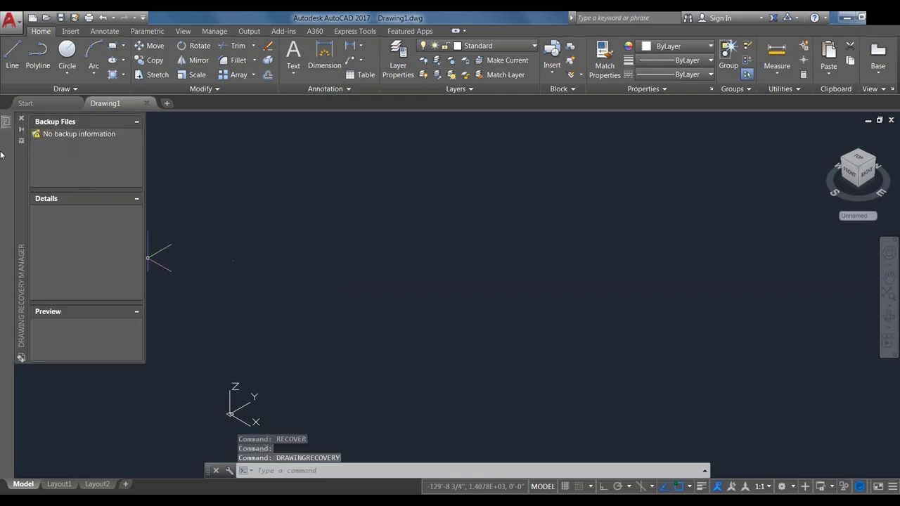
pyautogui.moveTo(22, 180)
pyautogui.mouseDown()
pyautogui.moveTo(54, 197)
pyautogui.moveTo(238, 199)
pyautogui.mouseUp()
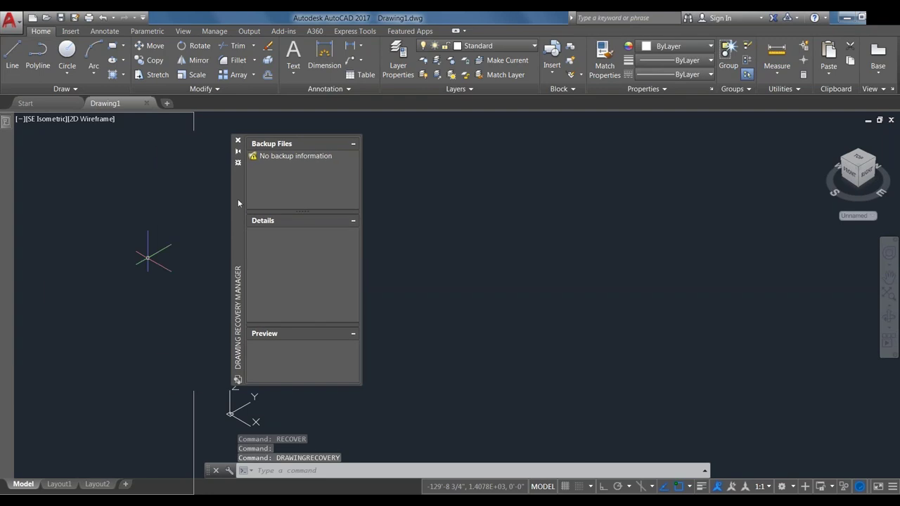
pyautogui.moveTo(239, 262)
pyautogui.mouseDown()
pyautogui.moveTo(157, 251)
pyautogui.moveTo(151, 186)
pyautogui.mouseUp()
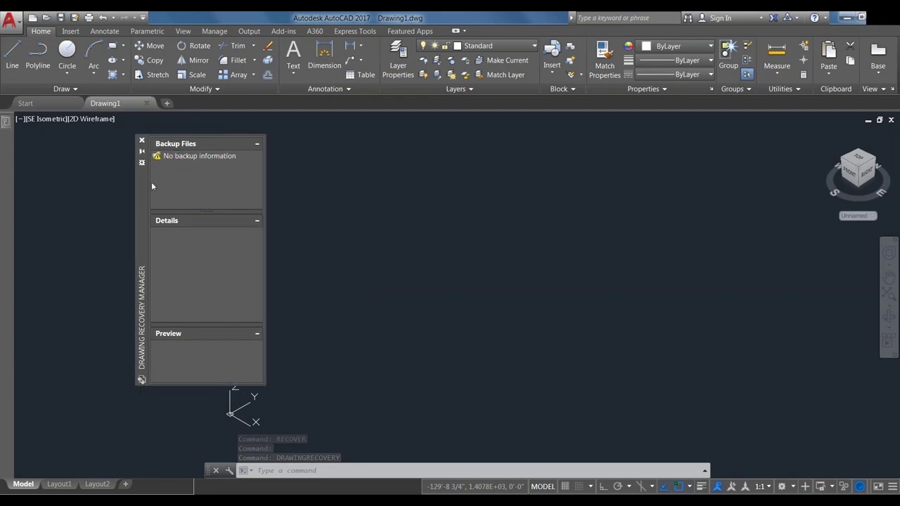
pyautogui.click(197, 156)
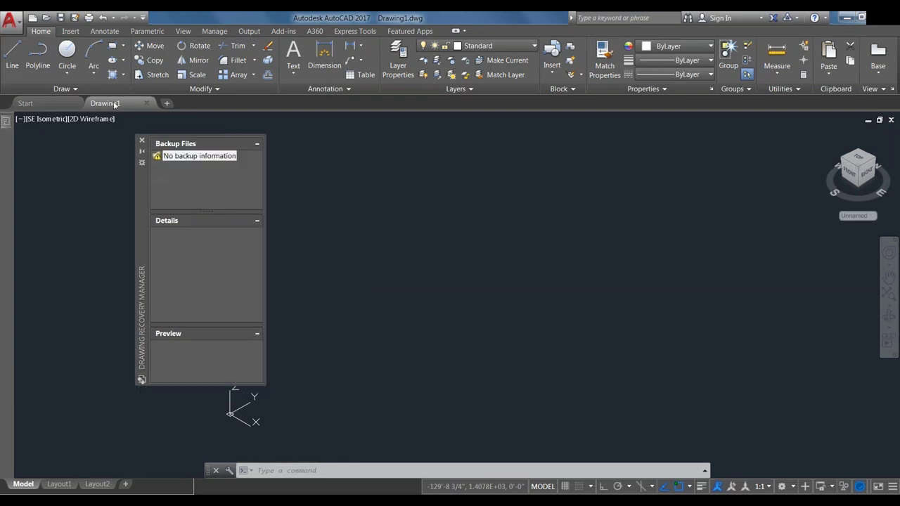
pyautogui.click(46, 17)
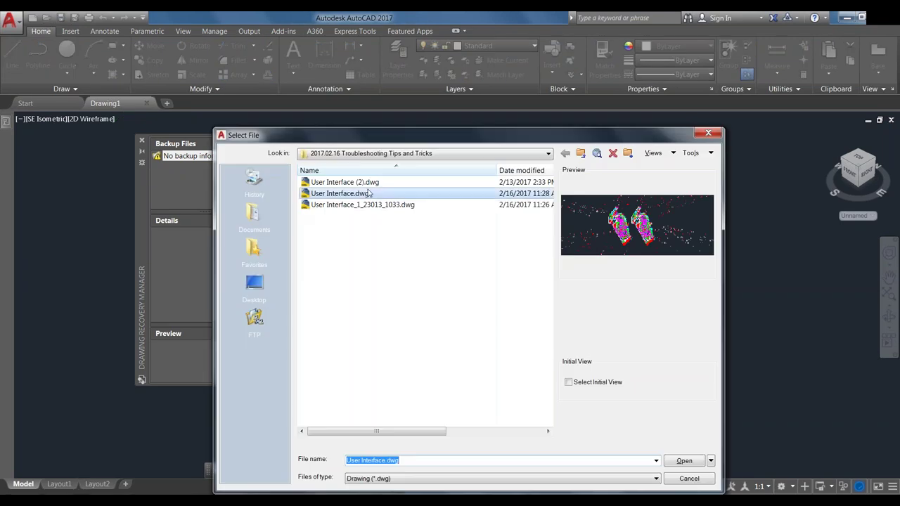
# - Open User Interface.dwg and enlarge the Drawing Recovery Manager palette
pyautogui.click(686, 461)
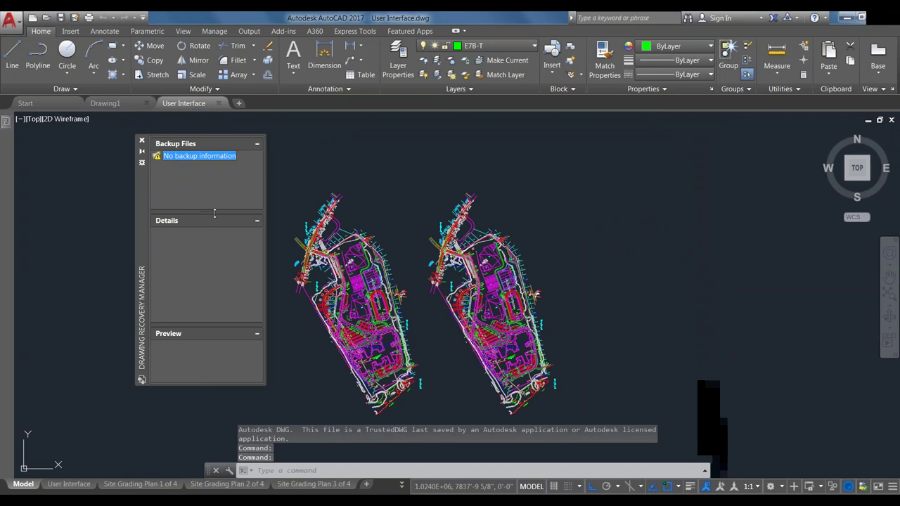
pyautogui.moveTo(267, 385); pyautogui.dragTo(360, 434)
pyautogui.click(200, 156)
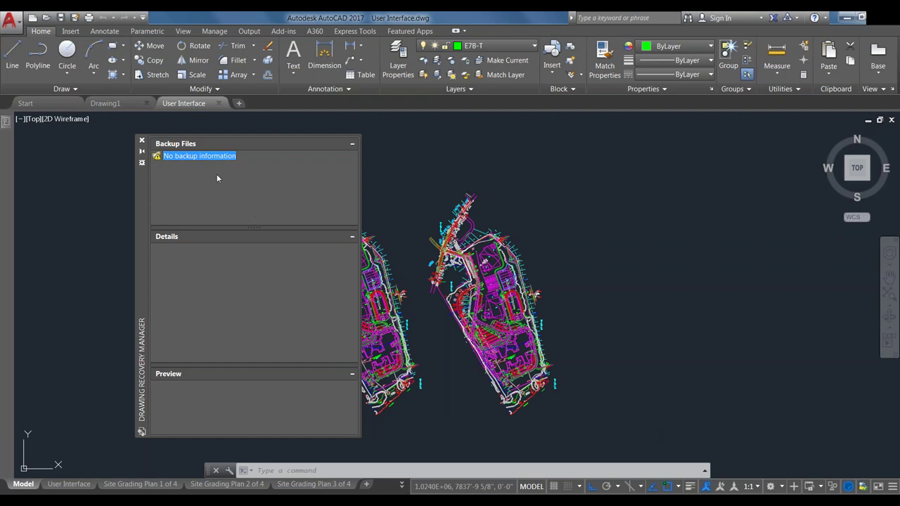
pyautogui.click(142, 164)
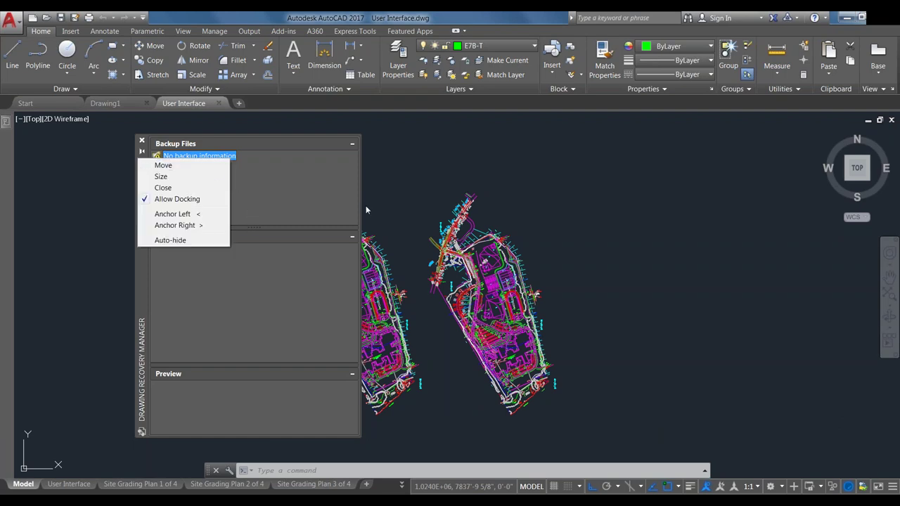
pyautogui.click(330, 185)
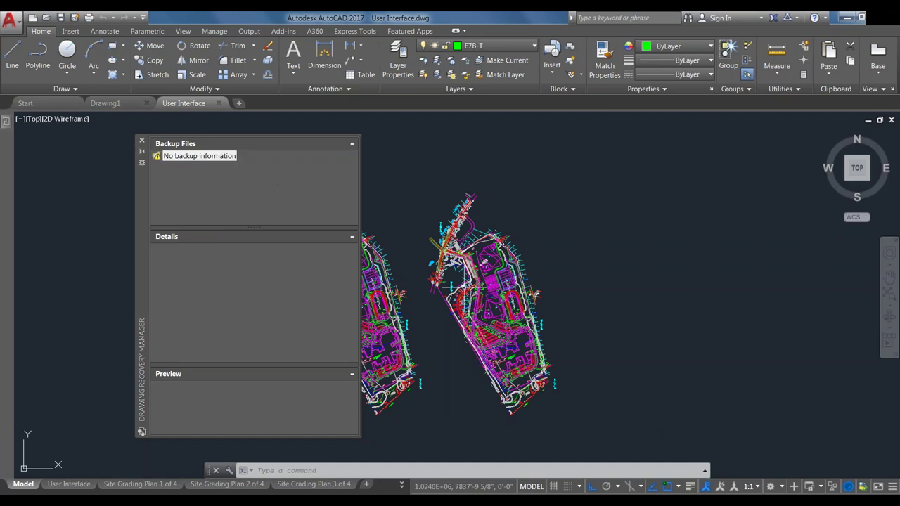
# - Inspect the palette's 'No backup information' entry and its backup list options without changes
pyautogui.moveTo(464, 289)
pyautogui.moveTo(186, 105)
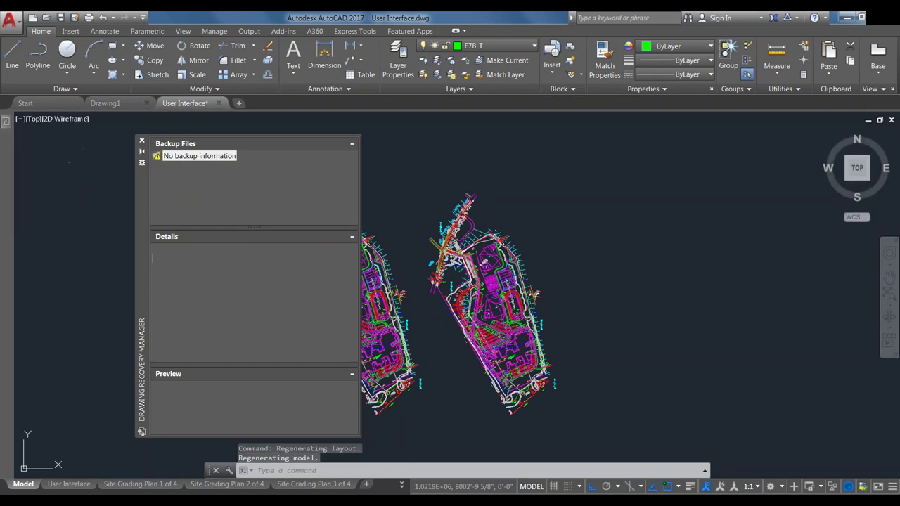
pyautogui.click(201, 156)
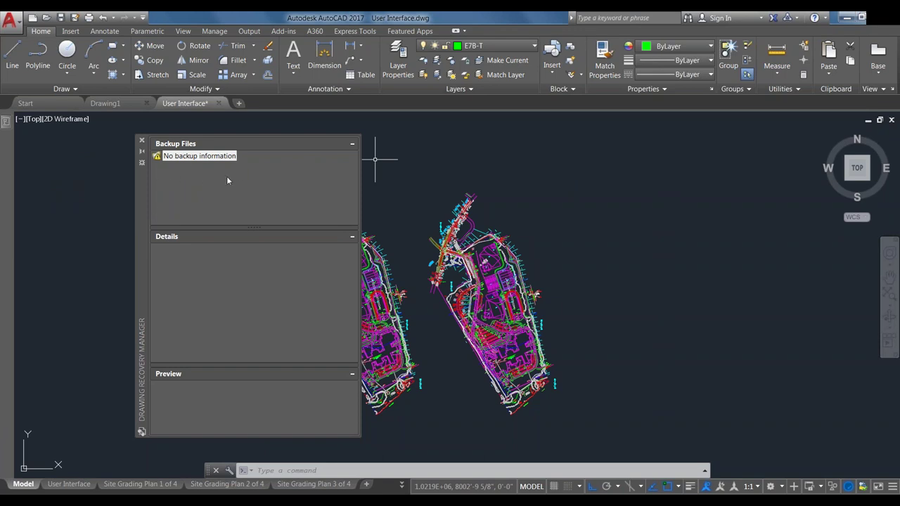
pyautogui.click(189, 158)
pyautogui.rightClick(178, 172)
pyautogui.click(179, 162)
# - Close the Drawing Recovery Manager and the empty Drawing1, leaving User Interface.dwg open
pyautogui.click(141, 141)
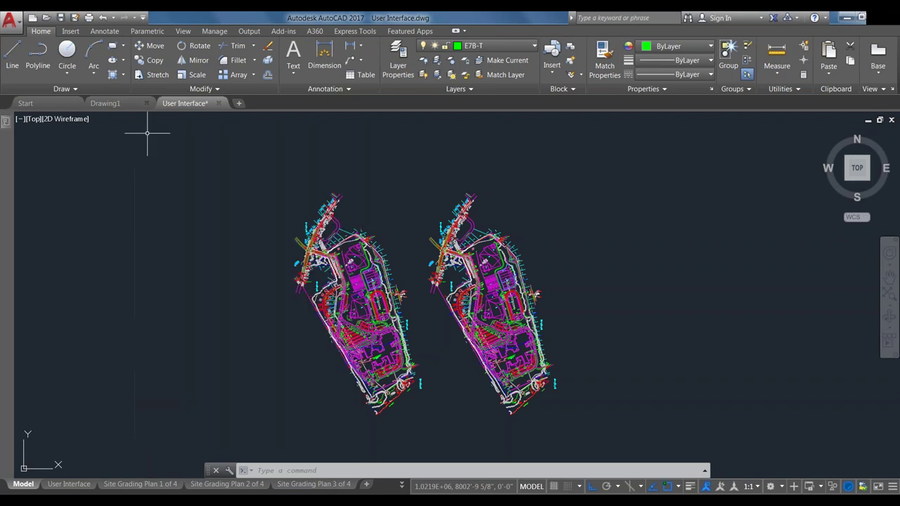
pyautogui.click(106, 103)
pyautogui.click(146, 103)
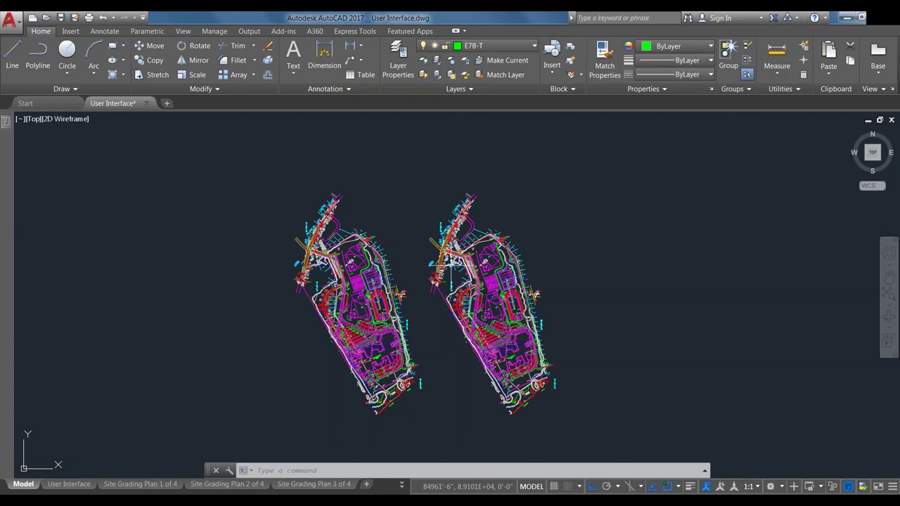
pyautogui.moveTo(482, 230)
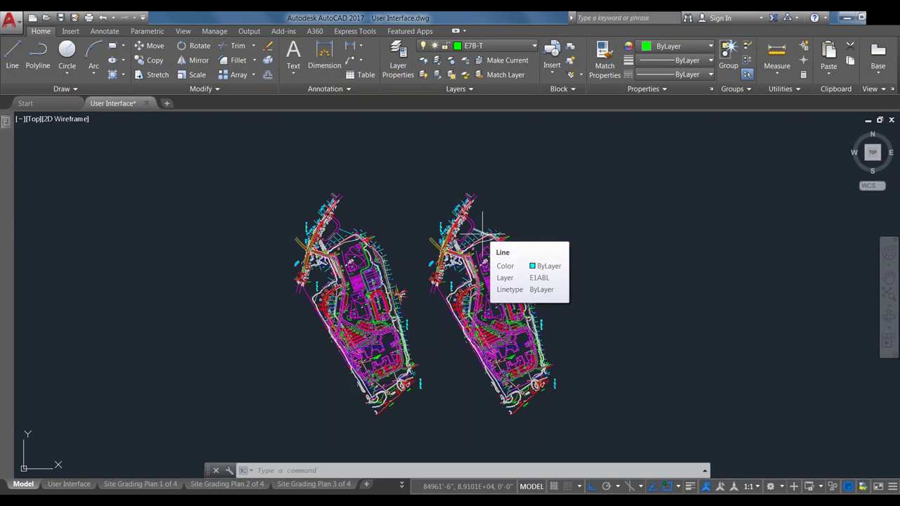
# - Run UNITS, briefly switch length type to Decimal, then restore Architectural at 0'-0 1/16" precision
pyautogui.write('units')
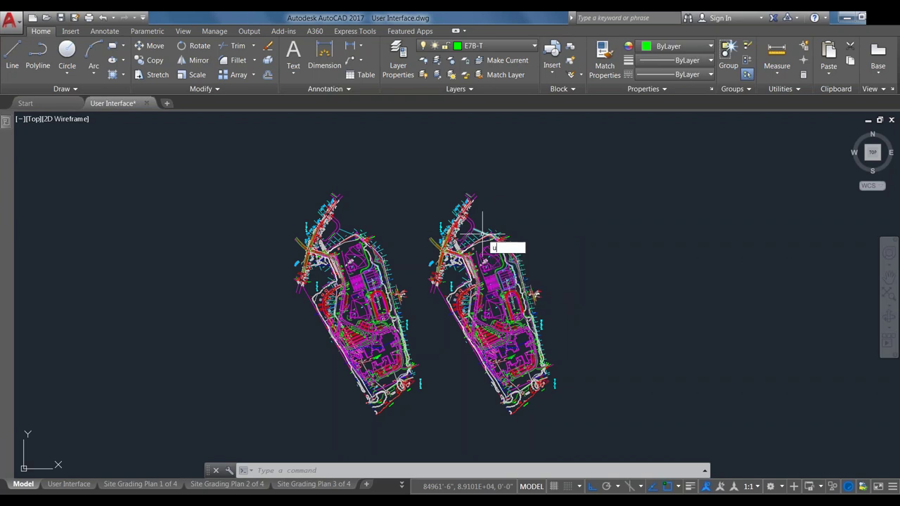
pyautogui.press('Return')
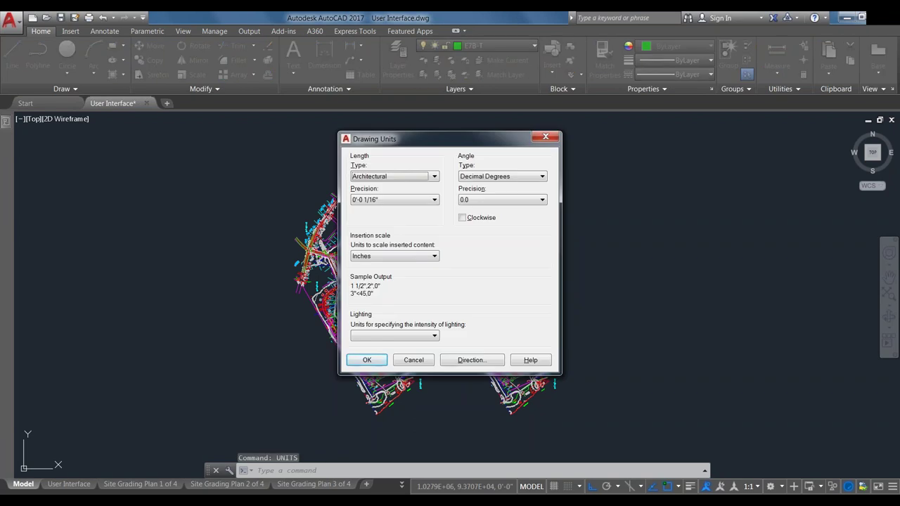
pyautogui.click(434, 177)
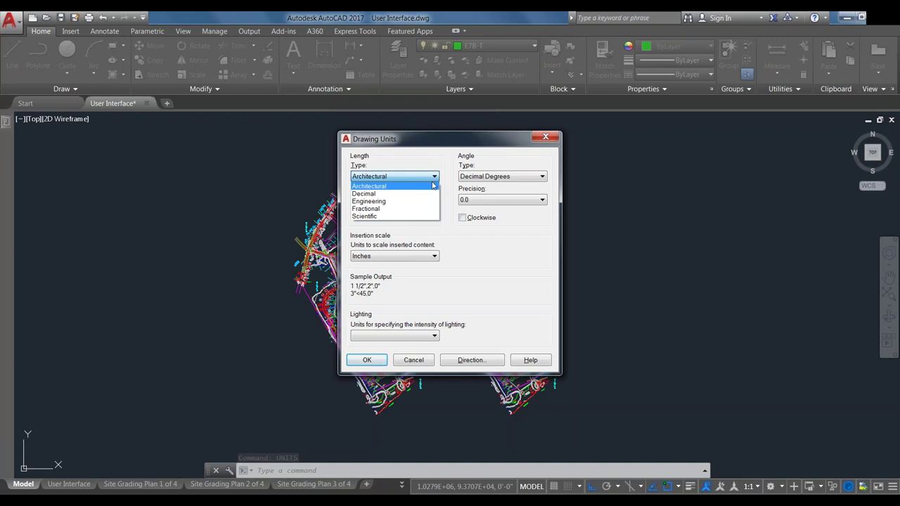
pyautogui.click(356, 184)
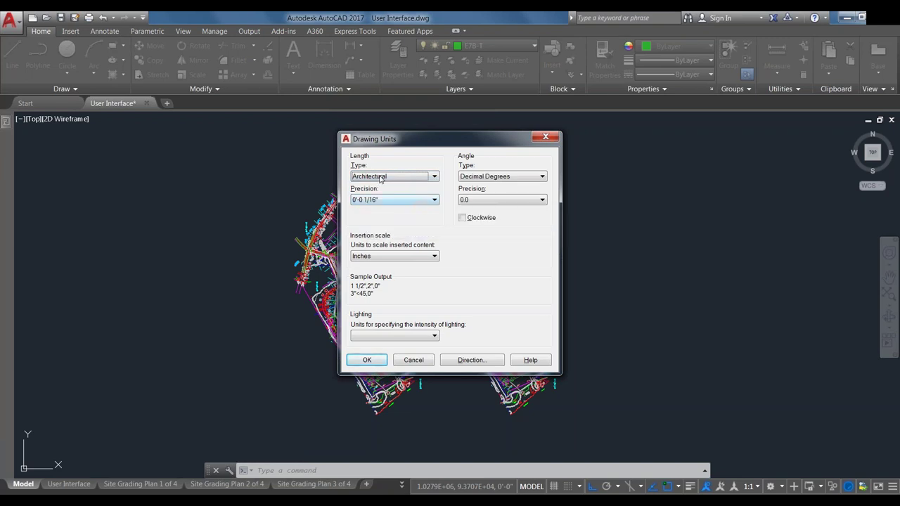
pyautogui.click(380, 176)
pyautogui.click(381, 195)
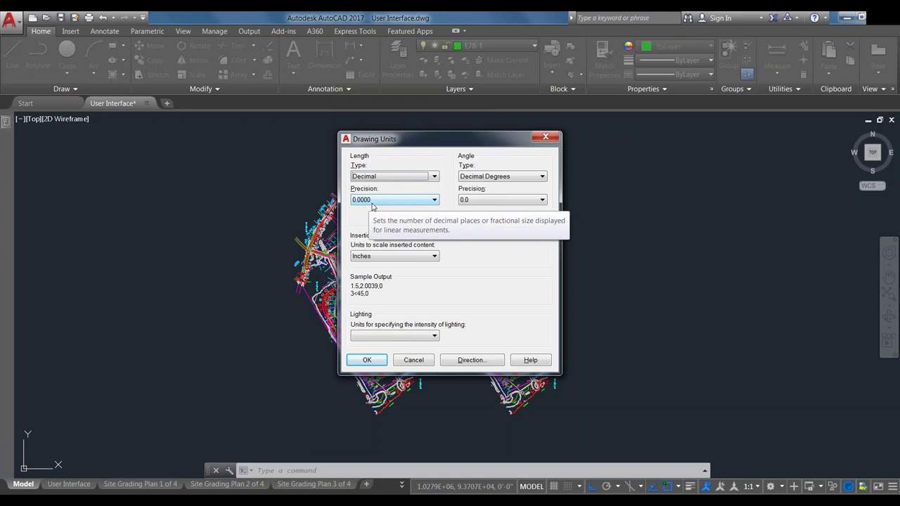
pyautogui.click(373, 177)
pyautogui.click(370, 185)
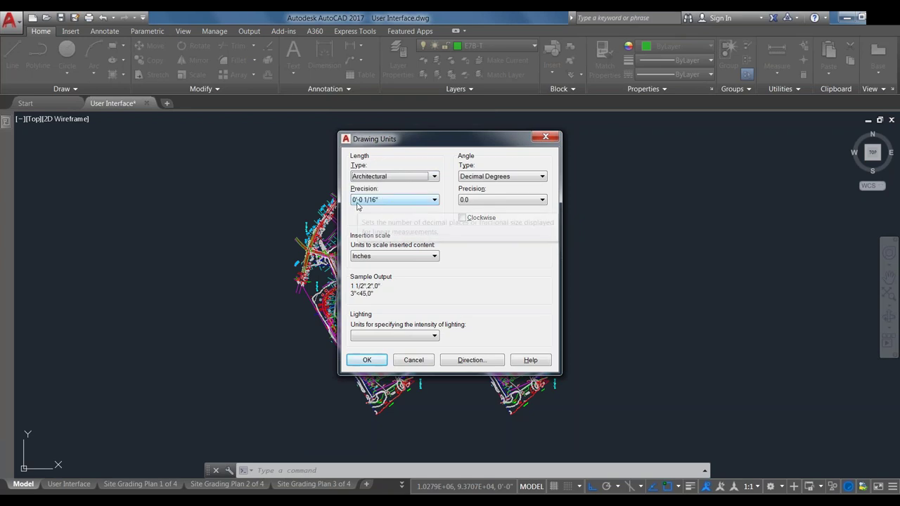
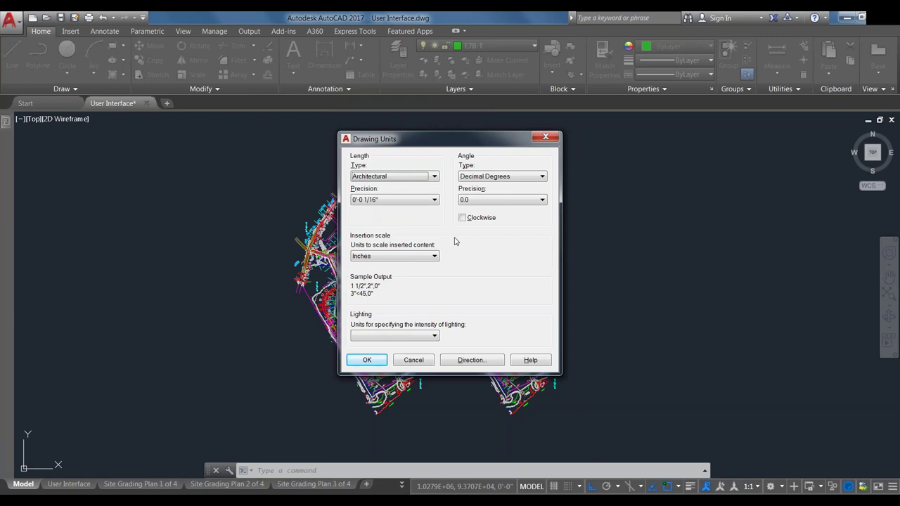
# - Set the length units to Decimal, keeping Inches as the insertion scale
pyautogui.click(398, 256)
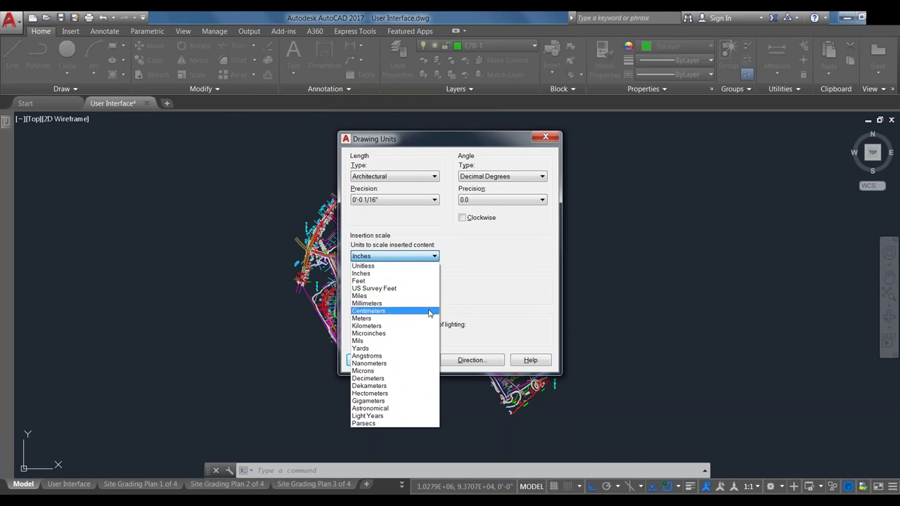
pyautogui.click(503, 248)
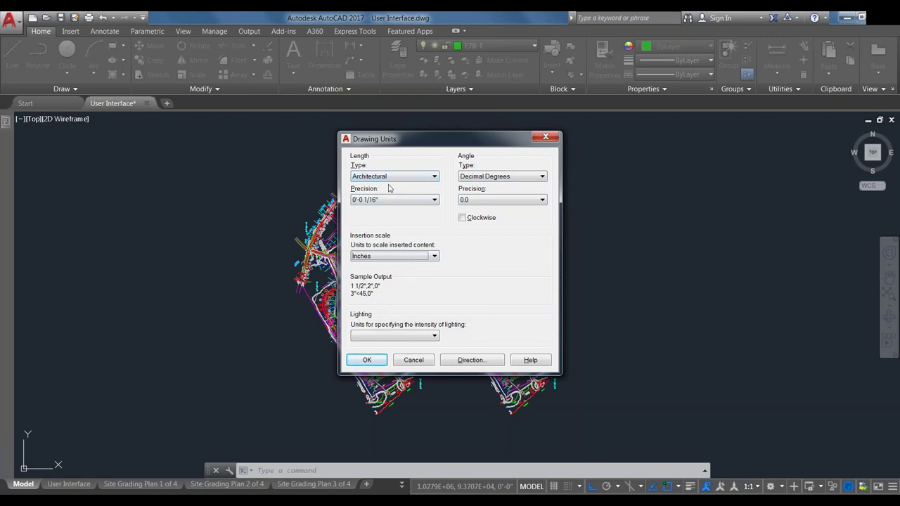
pyautogui.moveTo(391, 183)
pyautogui.click(408, 177)
pyautogui.click(372, 193)
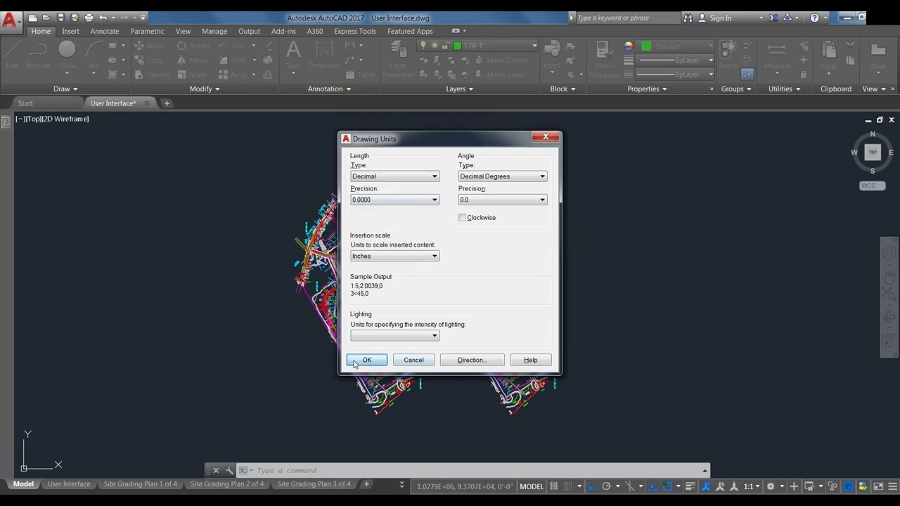
pyautogui.click(366, 360)
# - Start a test line and try entering a 12' length
pyautogui.scroll(6, 492, 414)
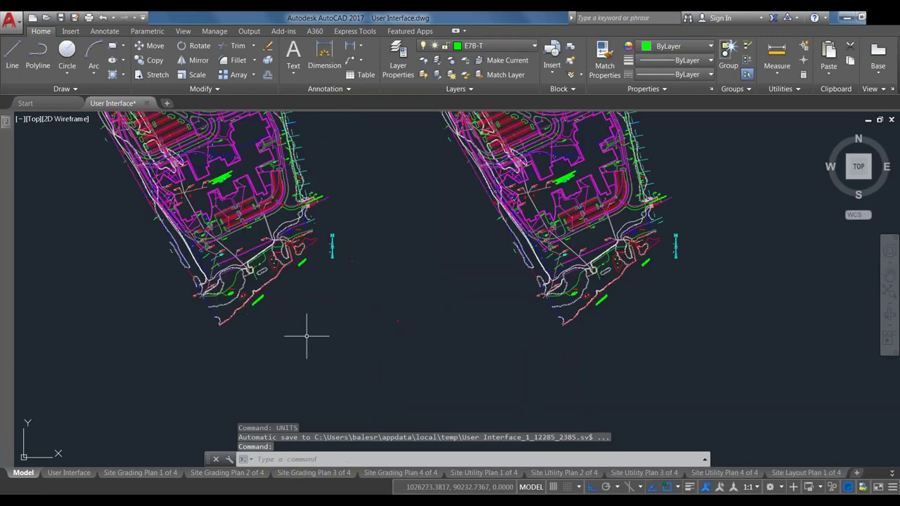
pyautogui.write('l')
pyautogui.press('Return')
pyautogui.click(346, 303)
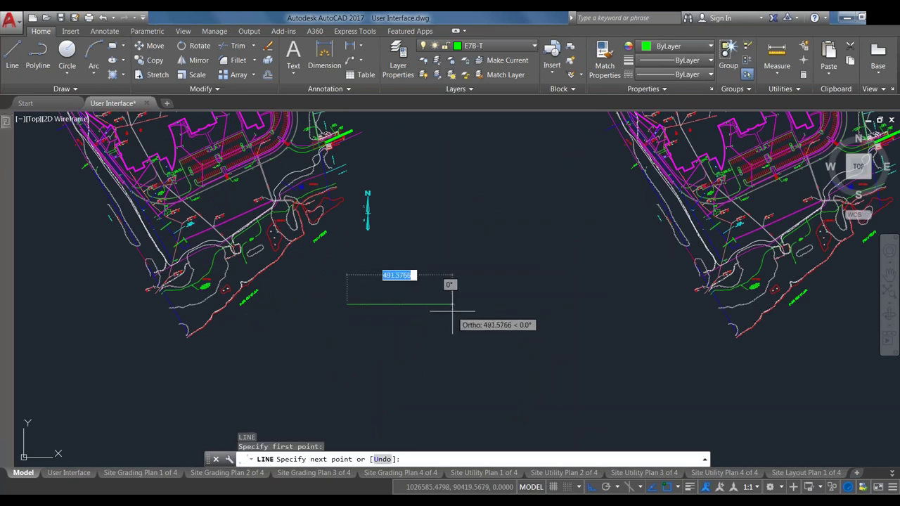
pyautogui.write("12'")
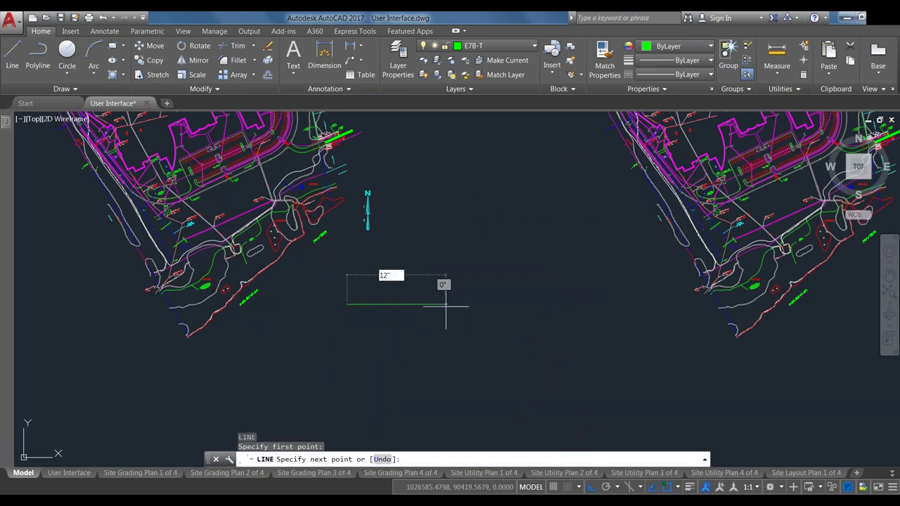
pyautogui.press('Return')
# - Cancel the unfinished line and reopen the Drawing Units settings with UNITS
pyautogui.write('unit')
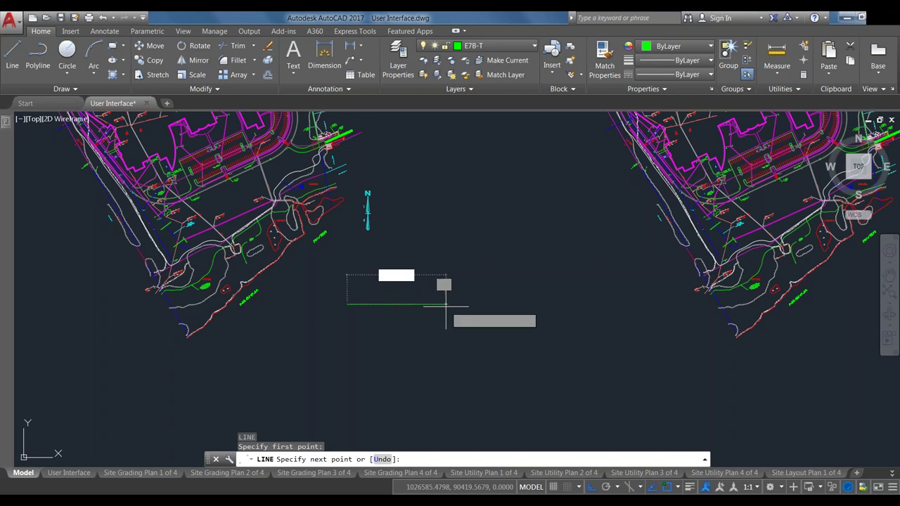
pyautogui.press('Return')
pyautogui.press('Escape')
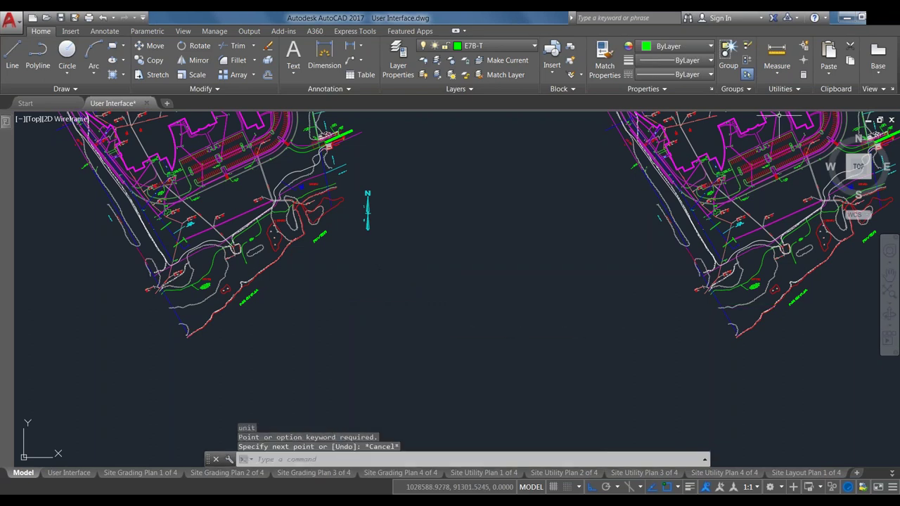
pyautogui.write('units')
pyautogui.press('Return')
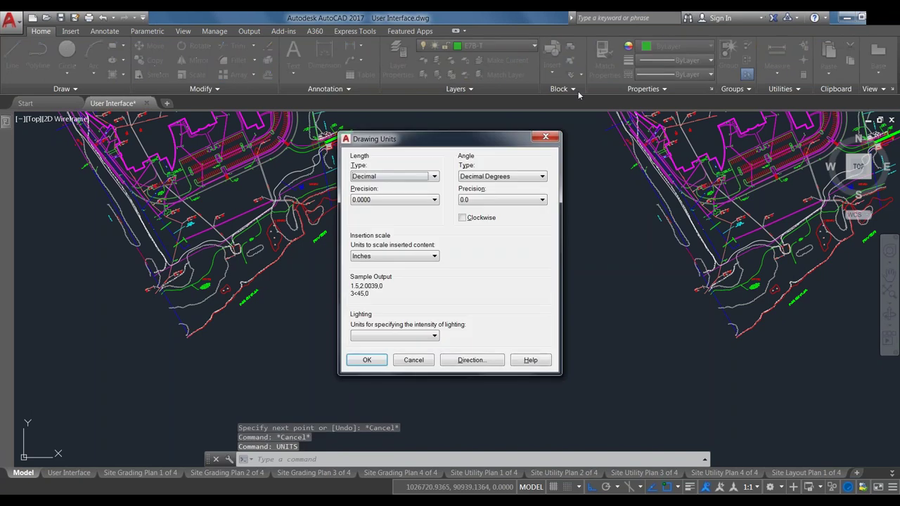
# - Switch length units back to Architectural, try a 12-unit line, then undo it
pyautogui.press('a')
pyautogui.click(377, 366)
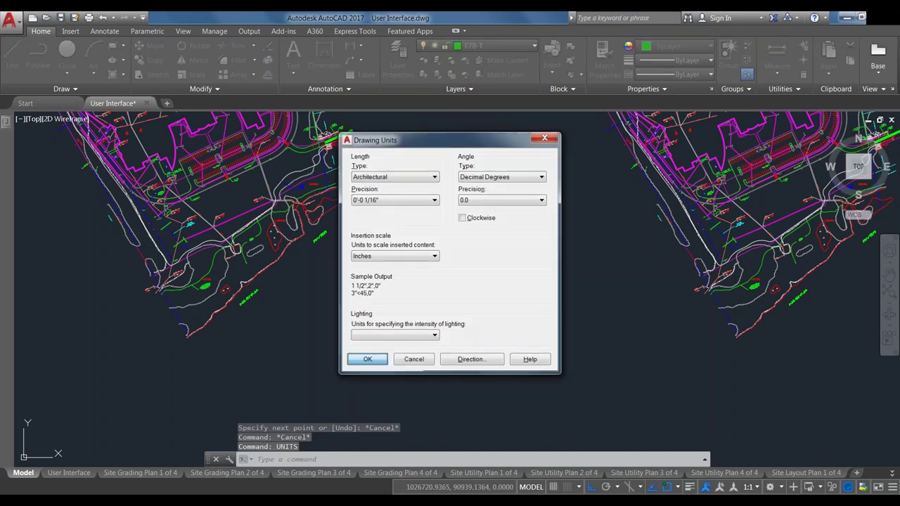
pyautogui.write('l')
pyautogui.press('Return')
pyautogui.click(355, 306)
pyautogui.write('12')
pyautogui.press('Return')
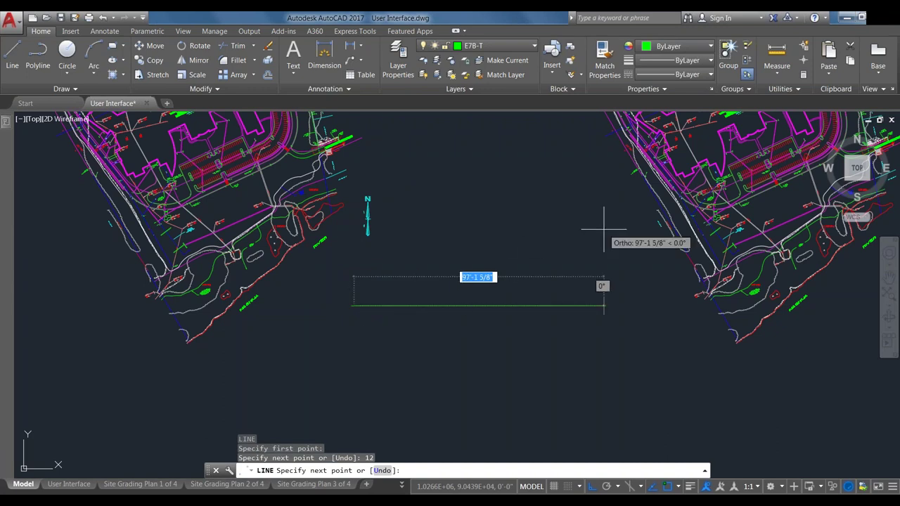
pyautogui.press('Escape')
pyautogui.hotkey('ctrl', 'z')
# - Draw a 12-inch test line
pyautogui.write('l')
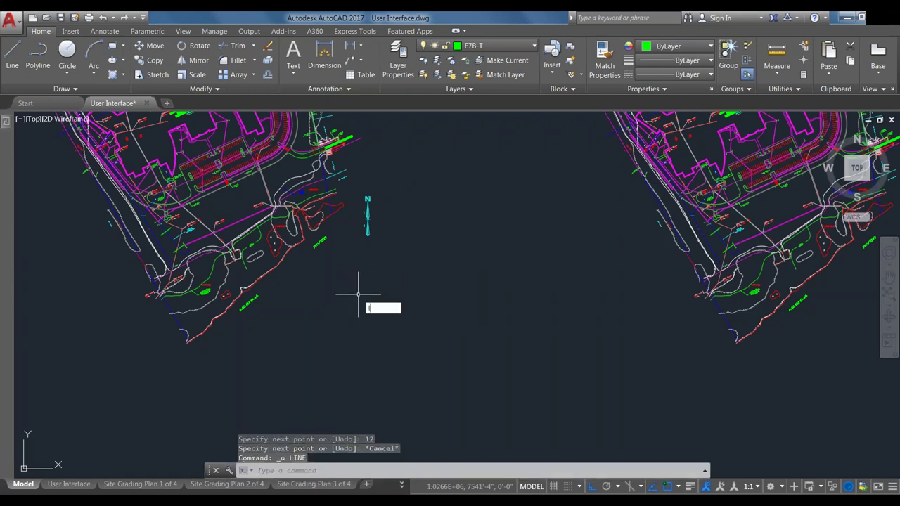
pyautogui.press('Return')
pyautogui.click(341, 296)
pyautogui.write('12')
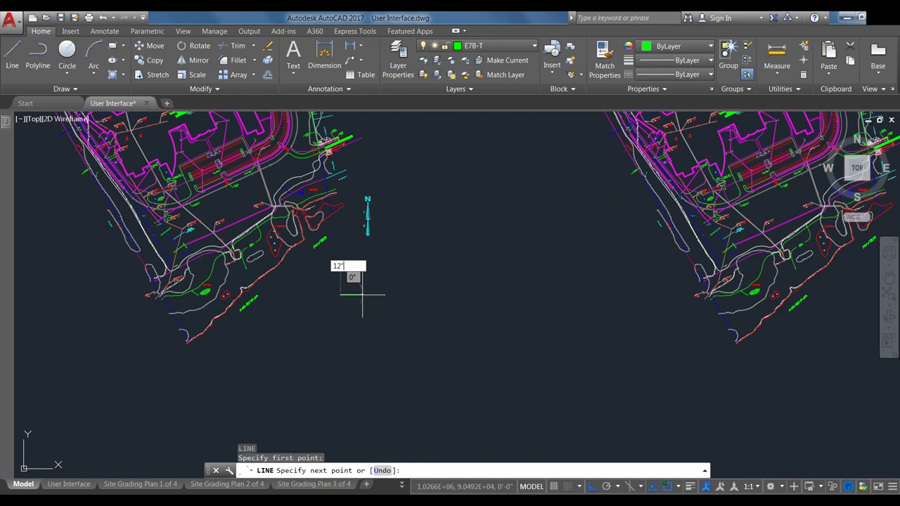
pyautogui.press('Return')
pyautogui.scroll(8, 363, 295)
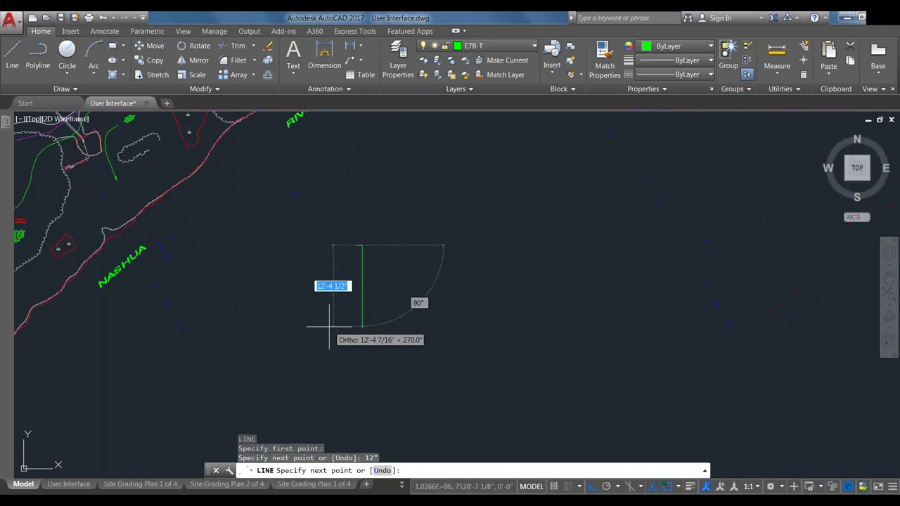
pyautogui.press('Escape')
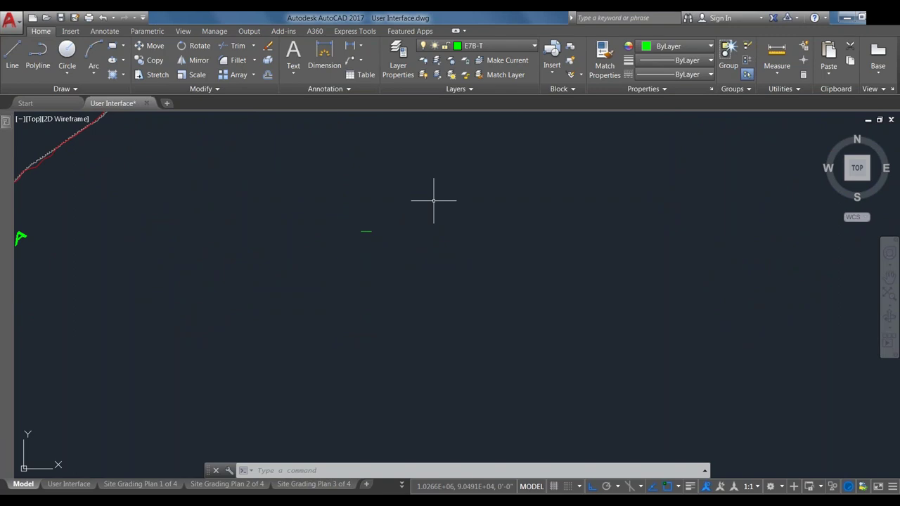
# - Erase the short test line with a crossing window and reopen Drawing Units
pyautogui.click(399, 176)
pyautogui.click(338, 255)
pyautogui.press('Delete')
pyautogui.write('unit')
pyautogui.press('Return')
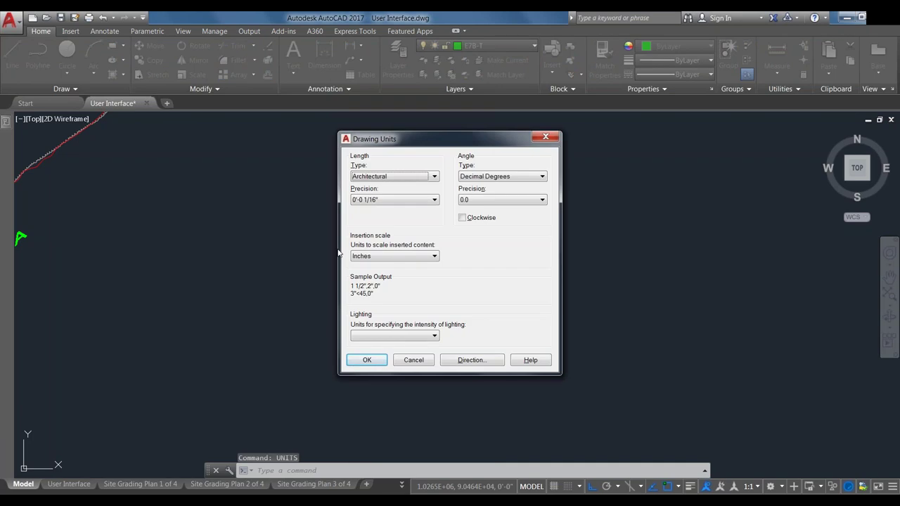
# - Change the length units to Decimal and confirm
pyautogui.click(383, 179)
pyautogui.click(383, 194)
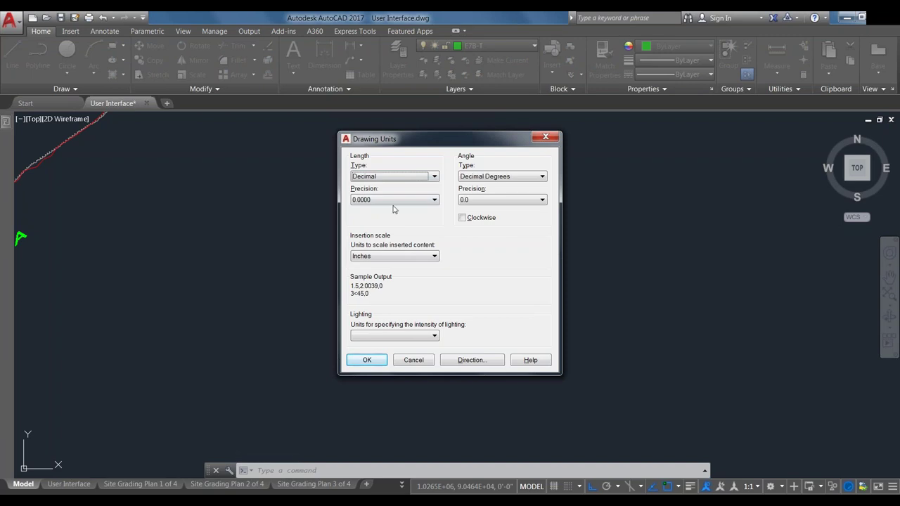
pyautogui.click(365, 361)
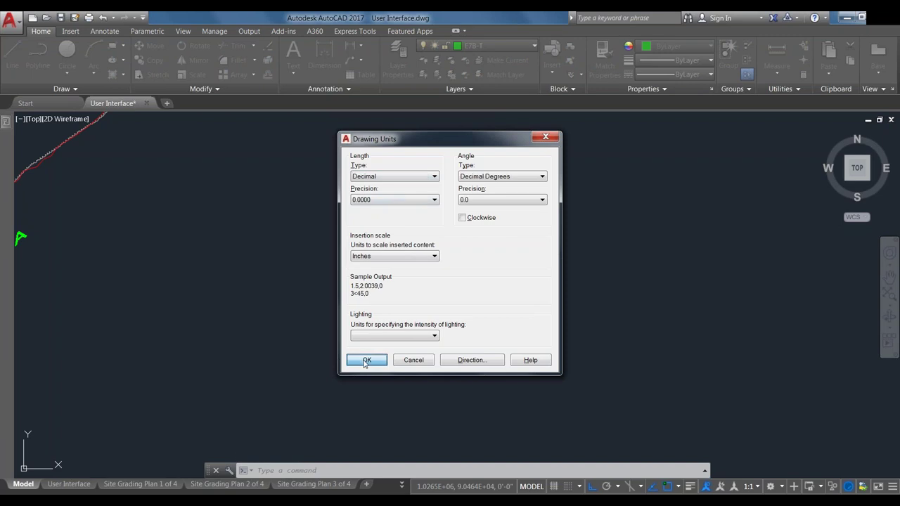
pyautogui.click(548, 182)
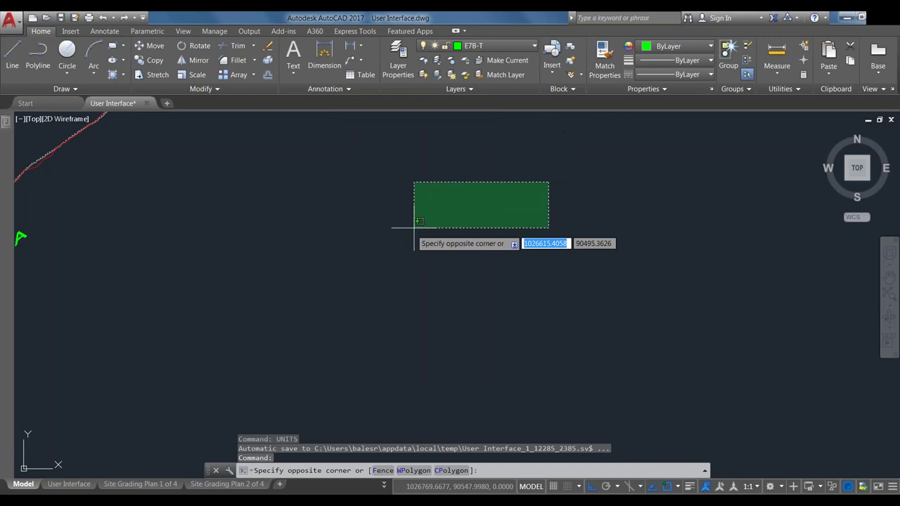
pyautogui.click(403, 234)
# - Abandon a 100-unit line, then reconfirm Drawing Units and dismiss the lighting-units message
pyautogui.write('l')
pyautogui.press('Return')
pyautogui.click(315, 258)
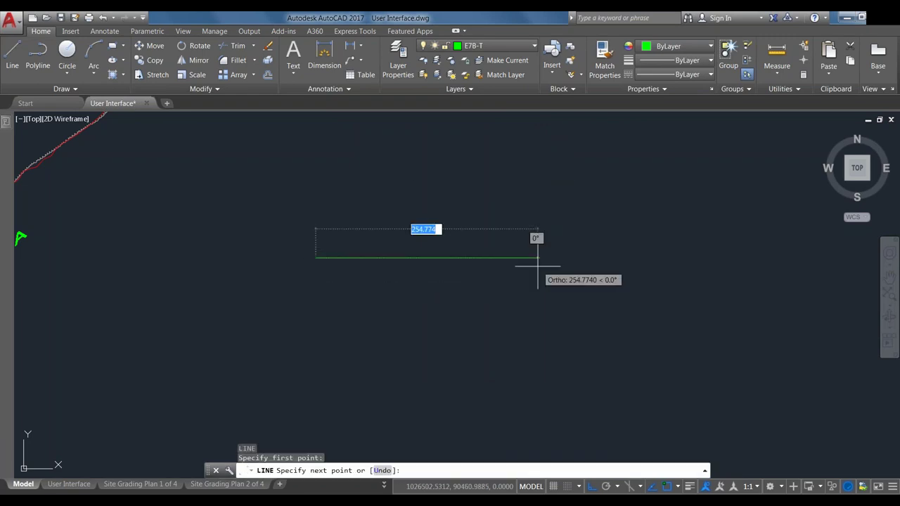
pyautogui.write('100')
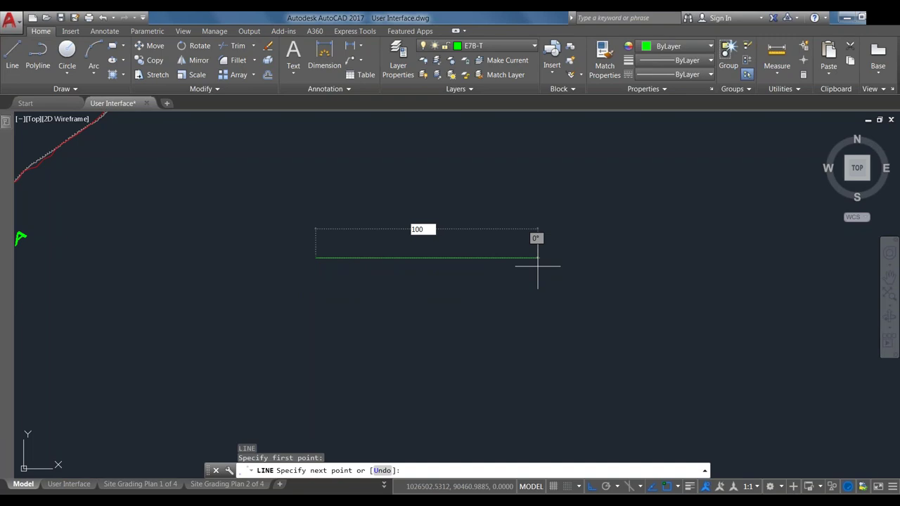
pyautogui.press('Escape')
pyautogui.write('un')
pyautogui.press('Return')
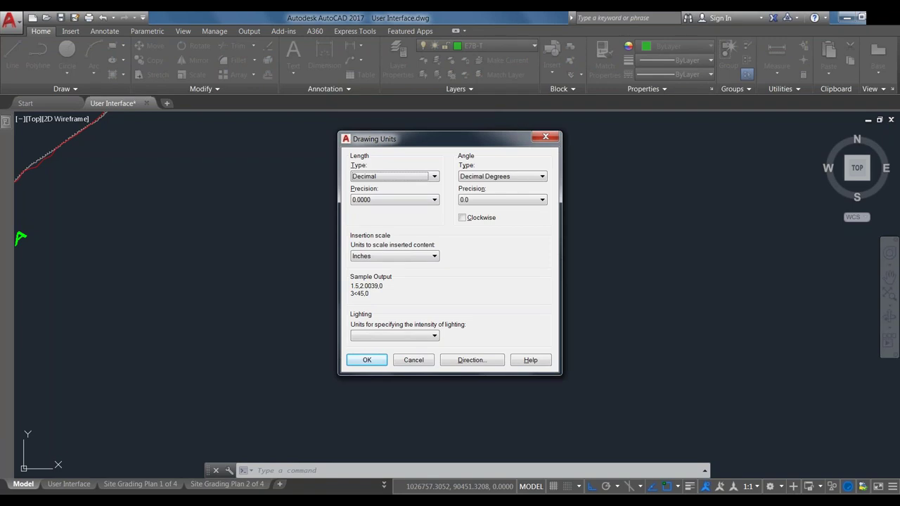
pyautogui.click(366, 360)
pyautogui.click(534, 271)
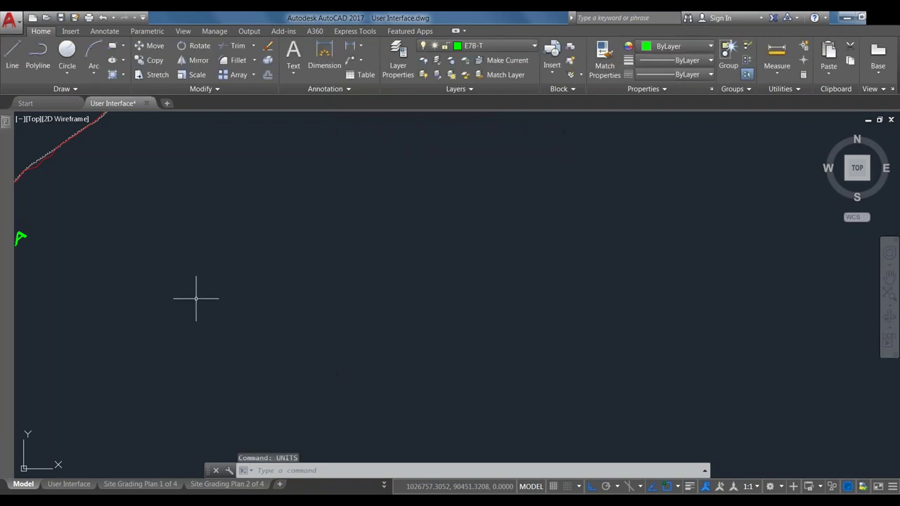
# - Draw a 1000-unit test line
pyautogui.write('l')
pyautogui.press('Return')
pyautogui.click(242, 276)
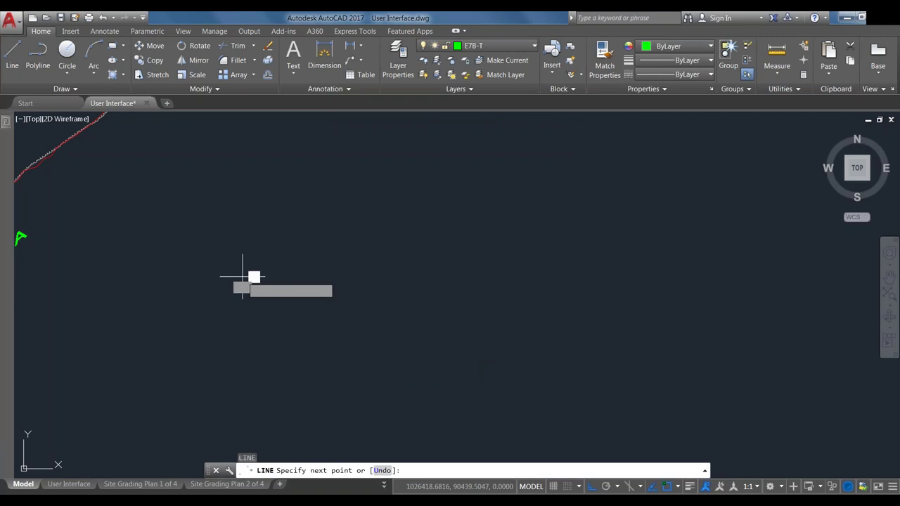
pyautogui.write('1000')
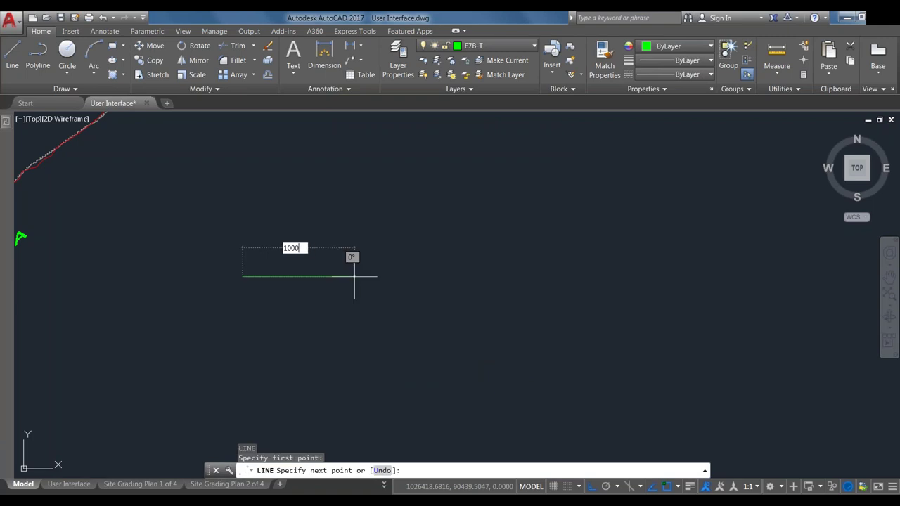
pyautogui.press('Return')
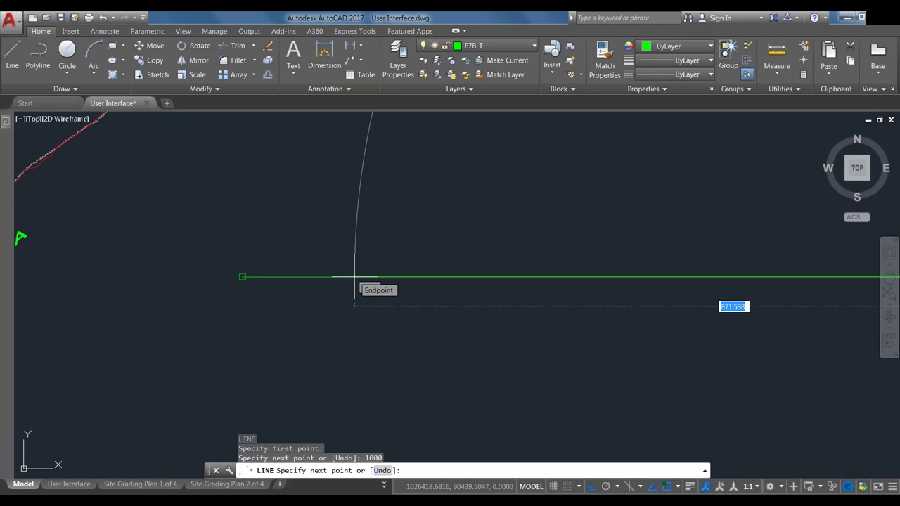
pyautogui.press('Escape')
# - Pan to show the site plan and the new 1000-unit line, then select and deselect it
pyautogui.scroll(-5, 356, 275)
pyautogui.moveTo(355, 275); pyautogui.dragTo(436, 255, button='middle')
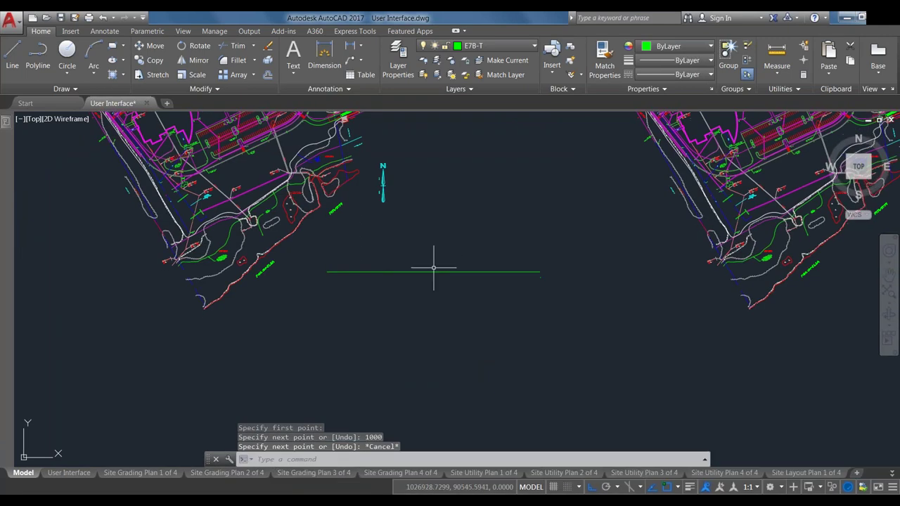
pyautogui.scroll(2, 433, 265)
pyautogui.moveTo(446, 292); pyautogui.dragTo(463, 323, button='middle')
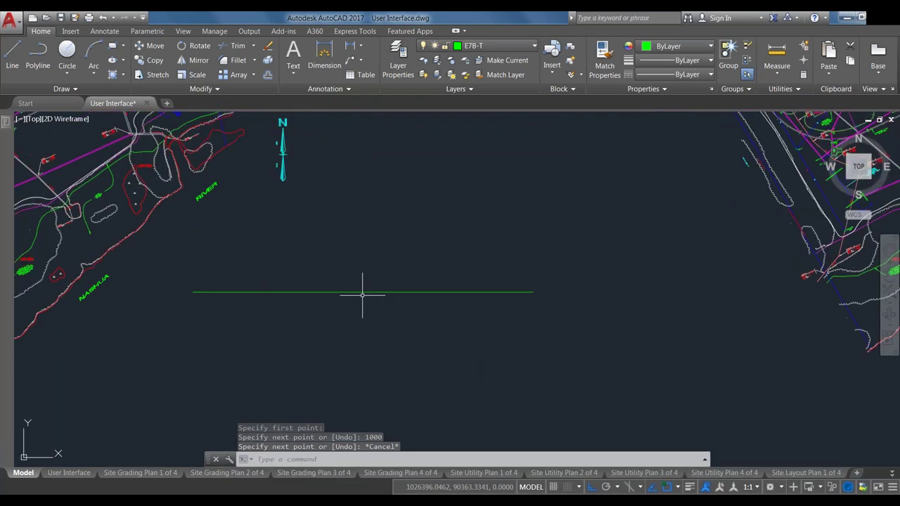
pyautogui.click(335, 302)
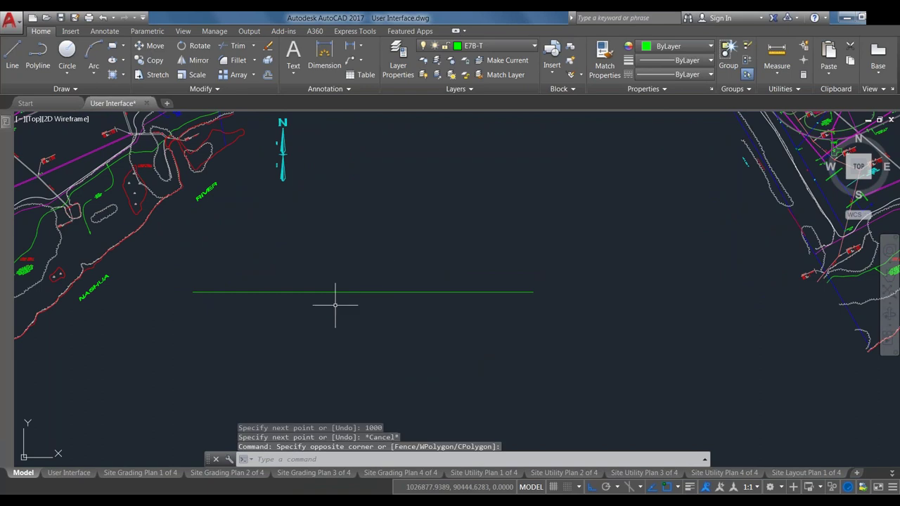
pyautogui.click(298, 252)
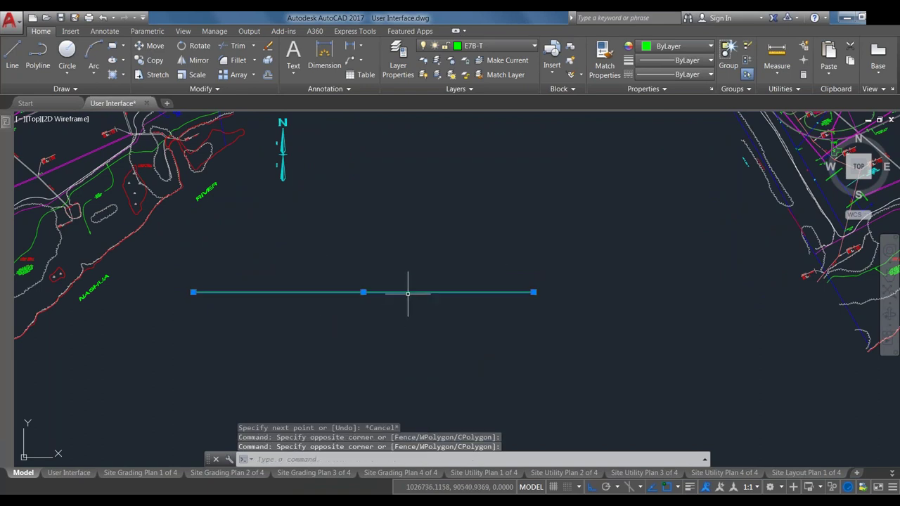
pyautogui.press('Escape')
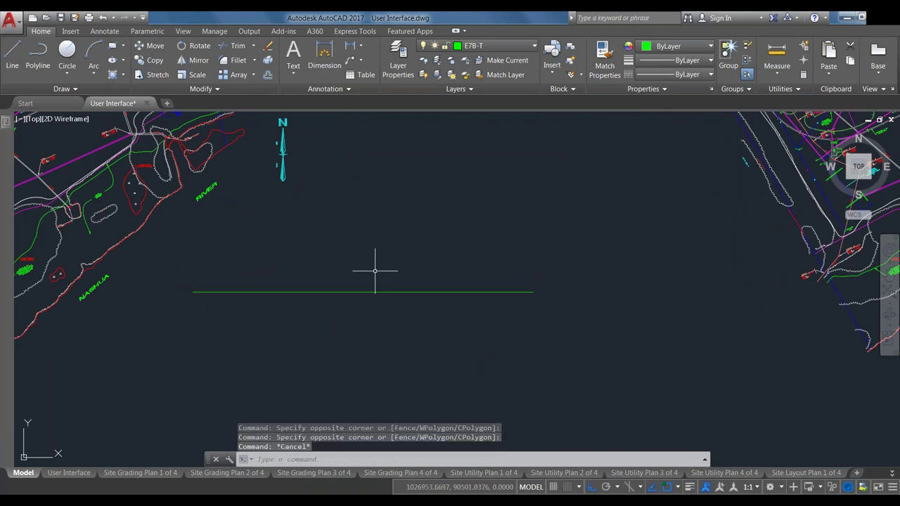
# - Switch the length units to Architectural
pyautogui.write('units')
pyautogui.press('Return')
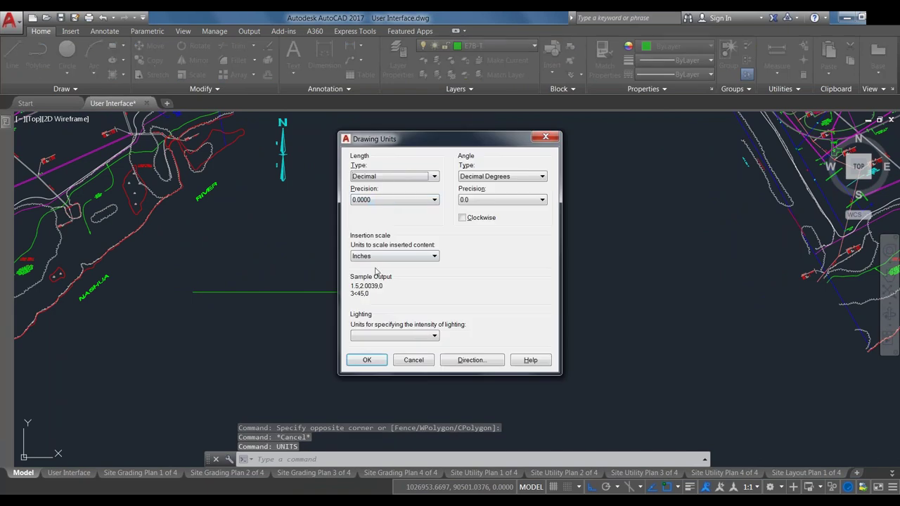
pyautogui.click(386, 177)
pyautogui.click(372, 186)
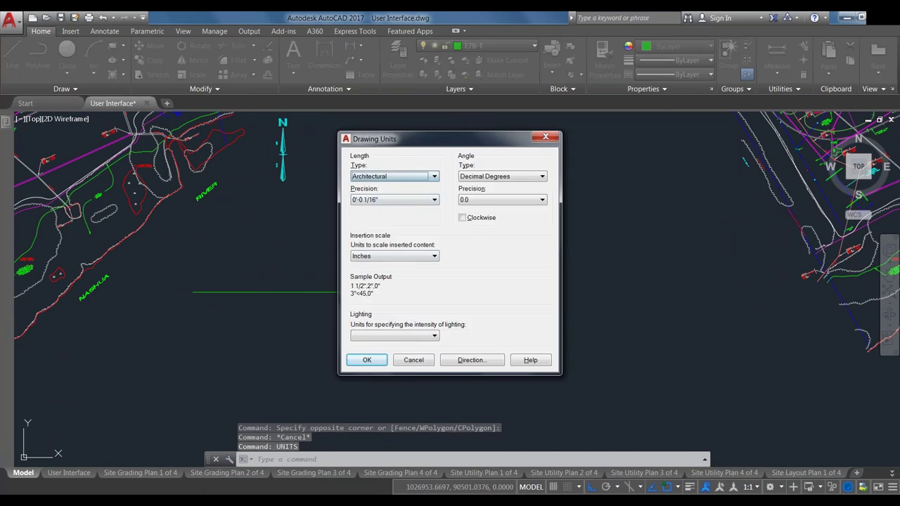
pyautogui.click(364, 360)
# - Check the green line's properties in the Properties palette
pyautogui.click(302, 278)
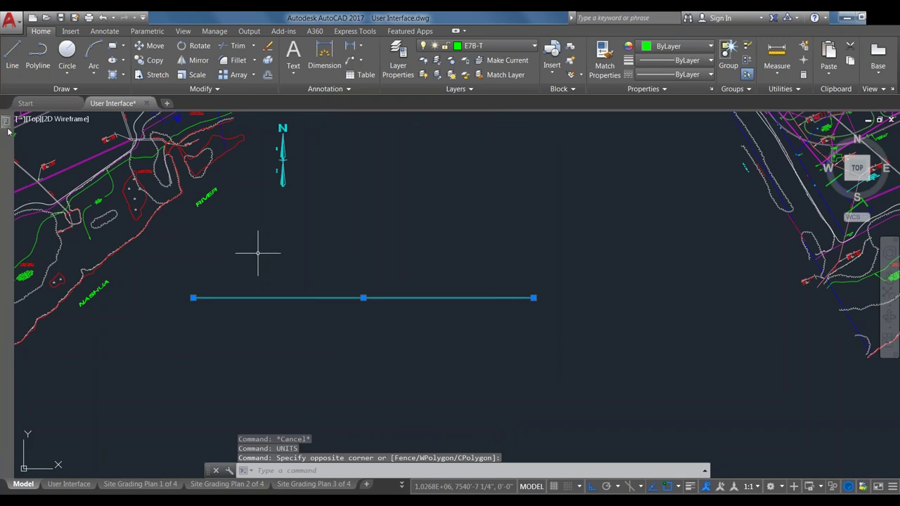
pyautogui.hotkey('ctrl', '1')
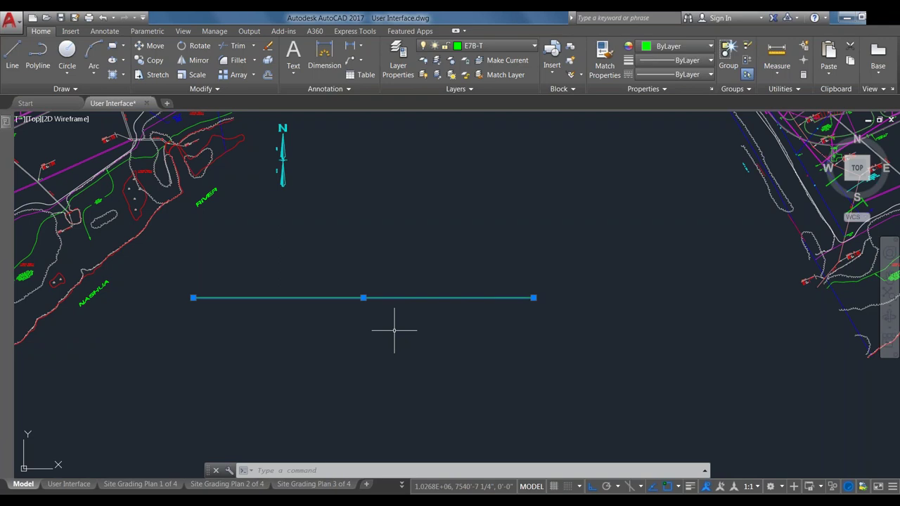
pyautogui.press('Escape')
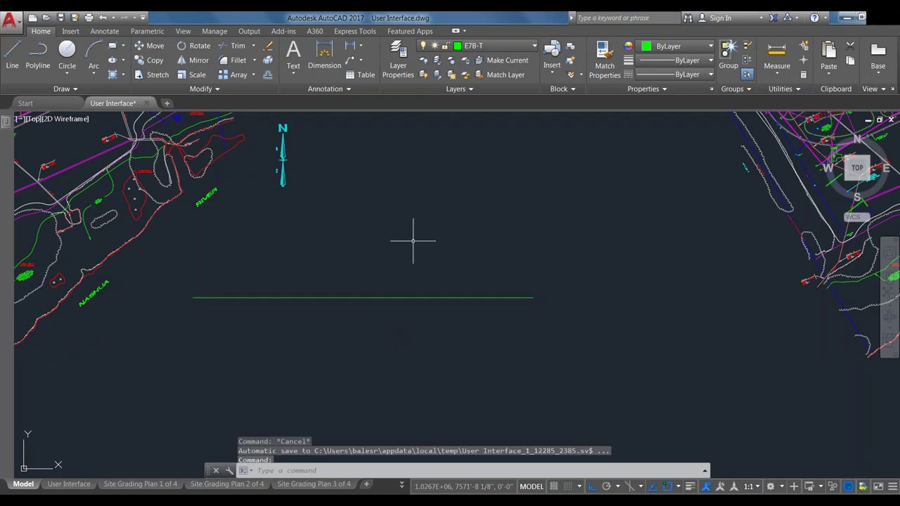
# - Erase the green line with a crossing window and open External References
pyautogui.click(420, 313)
pyautogui.click(370, 281)
pyautogui.press('Delete')
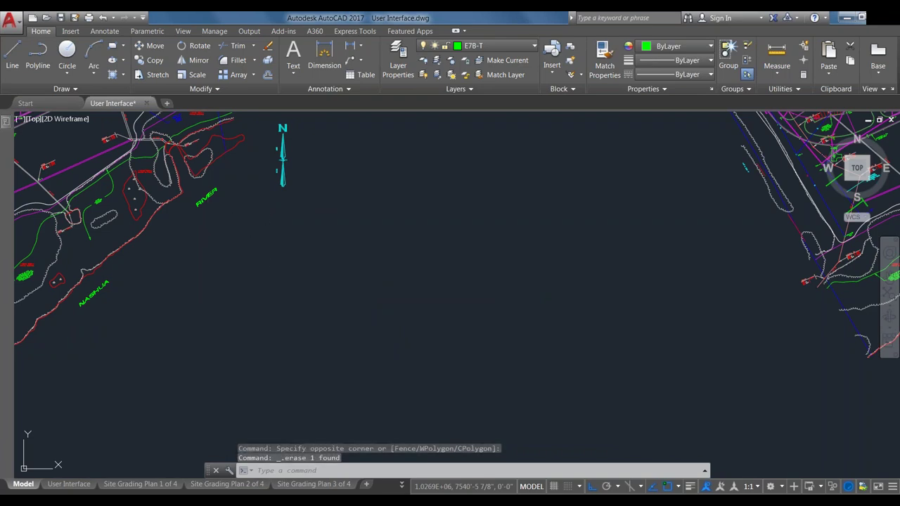
pyautogui.write('XR')
pyautogui.press('Return')
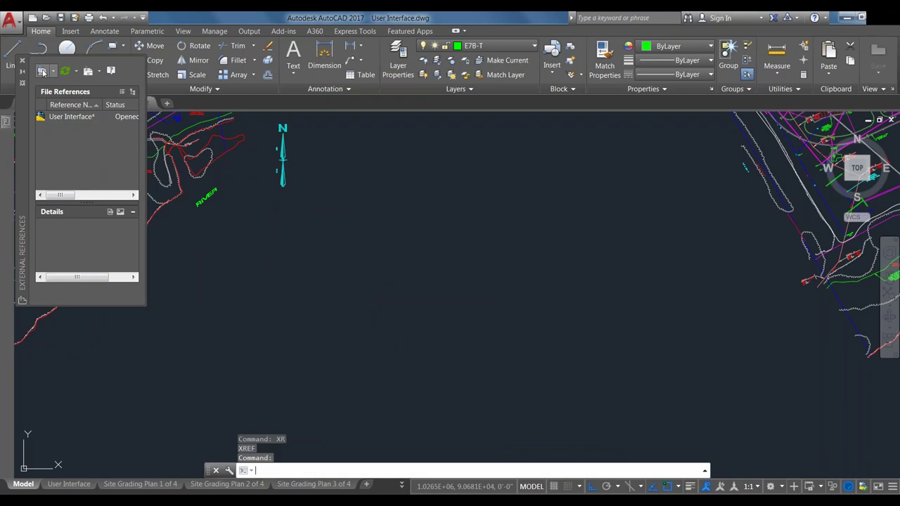
# - Pick User Interface_1_23013_1033.dwg from the Troubleshooting Tips and Tricks folder to attach
pyautogui.click(42, 71)
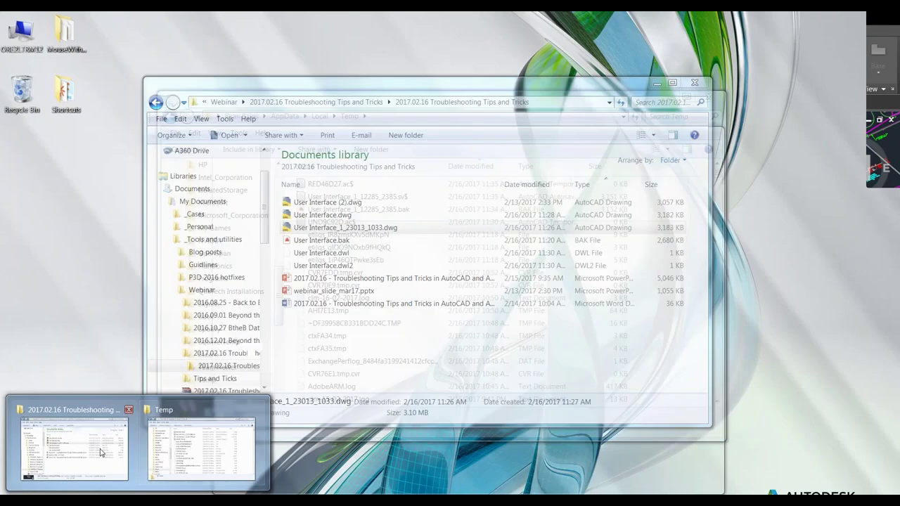
pyautogui.click(100, 453)
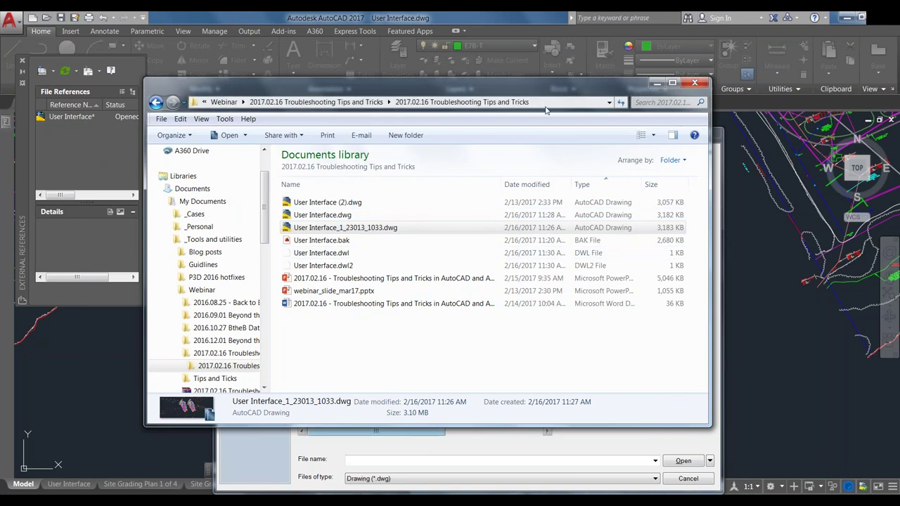
pyautogui.click(545, 104)
pyautogui.hotkey('ctrl', 'c')
pyautogui.click(475, 459)
pyautogui.hotkey('ctrl', 'v')
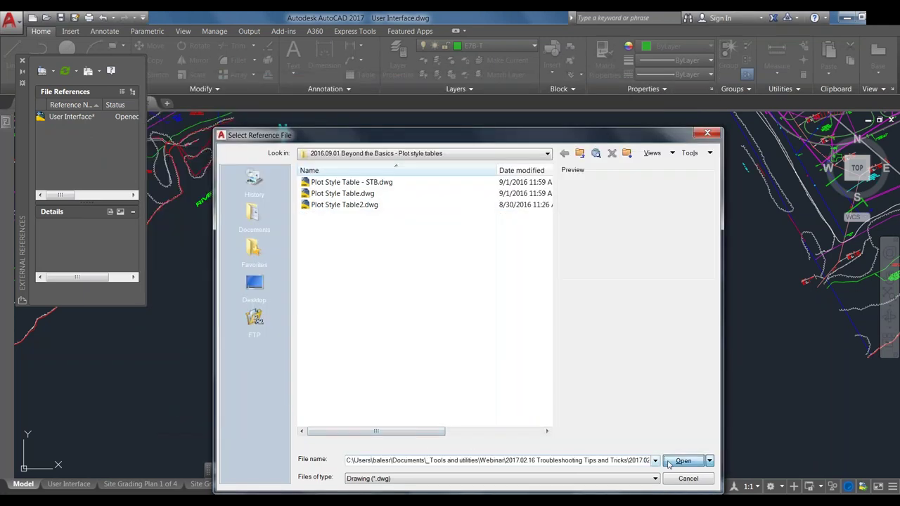
pyautogui.click(668, 463)
pyautogui.click(457, 205)
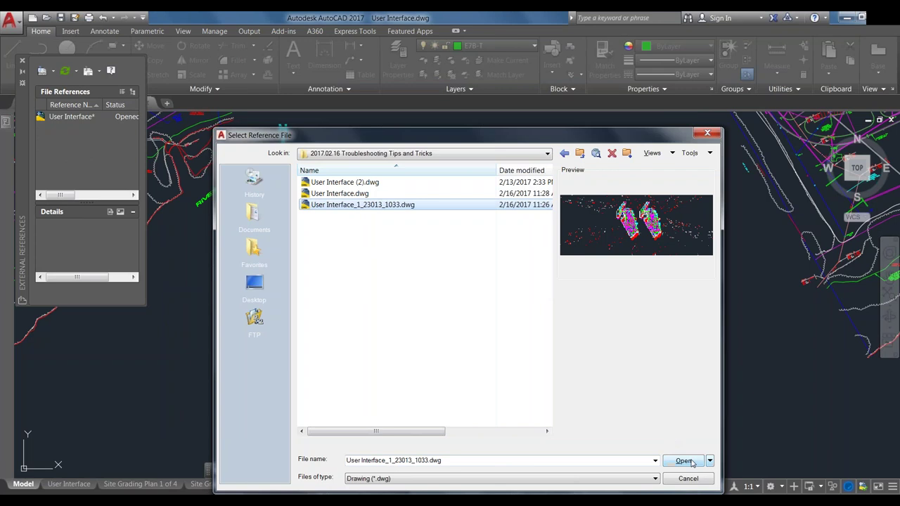
pyautogui.click(683, 462)
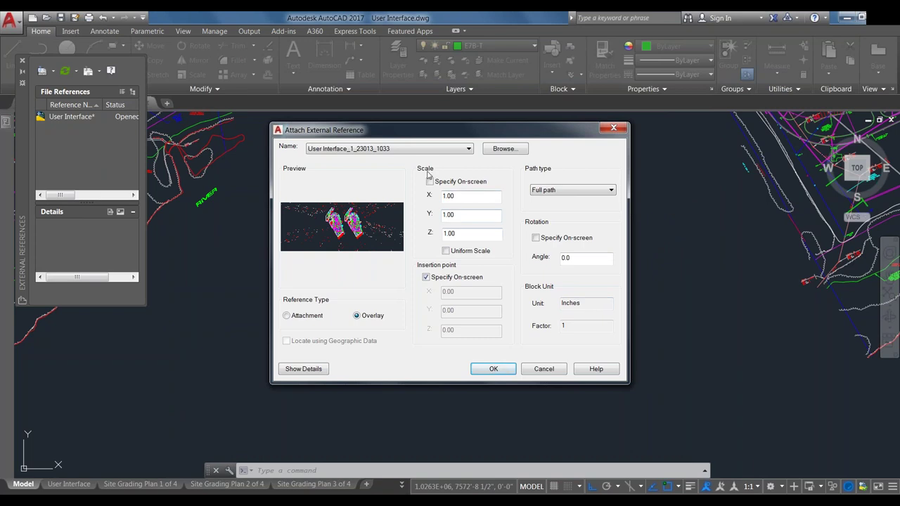
# - Overlay it at 0,0,0 and view both site plans side by side
pyautogui.click(494, 369)
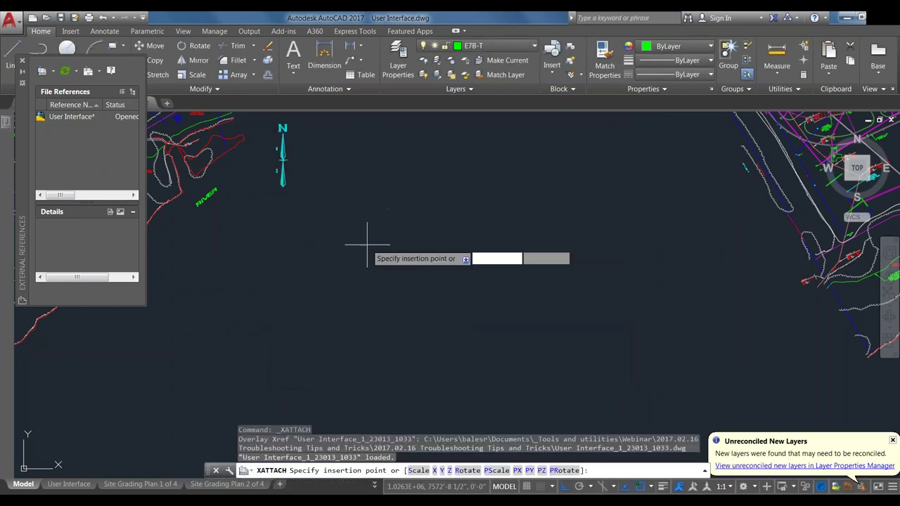
pyautogui.write('0,0,0')
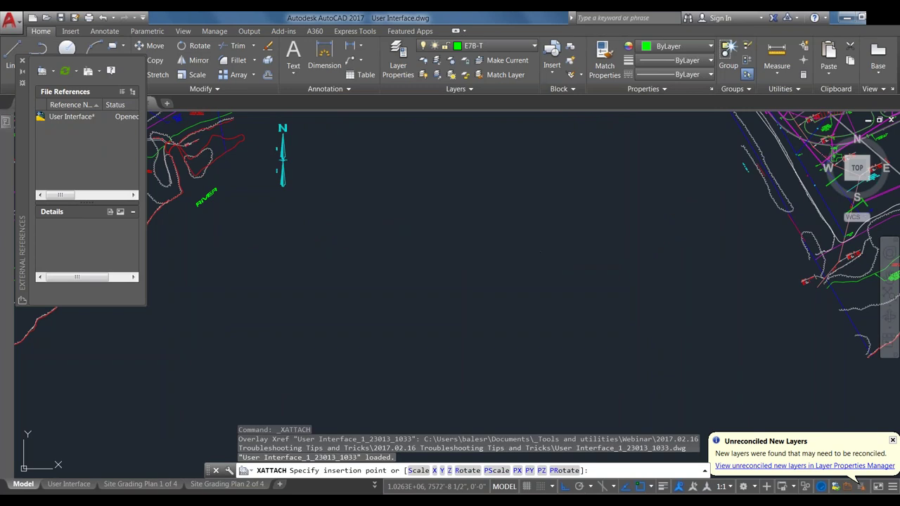
pyautogui.press('Return')
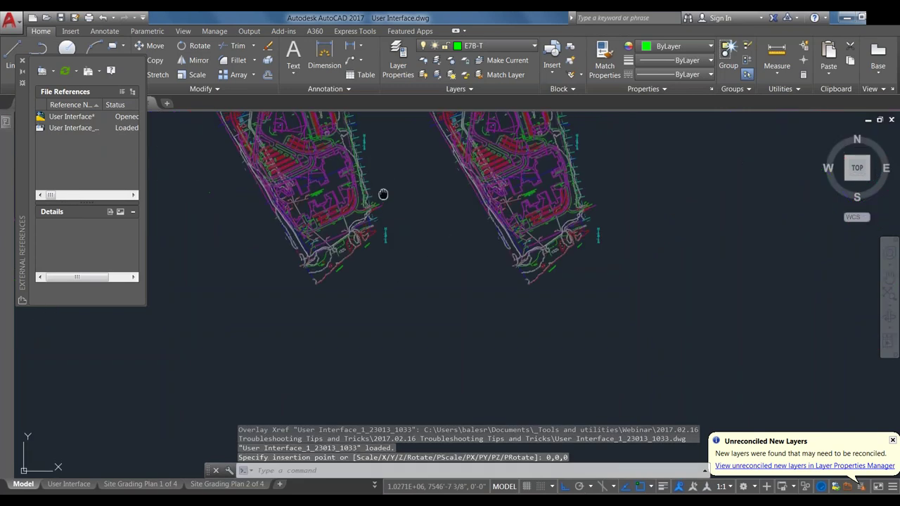
pyautogui.moveTo(382, 195); pyautogui.dragTo(421, 283, button='middle')
pyautogui.click(74, 128)
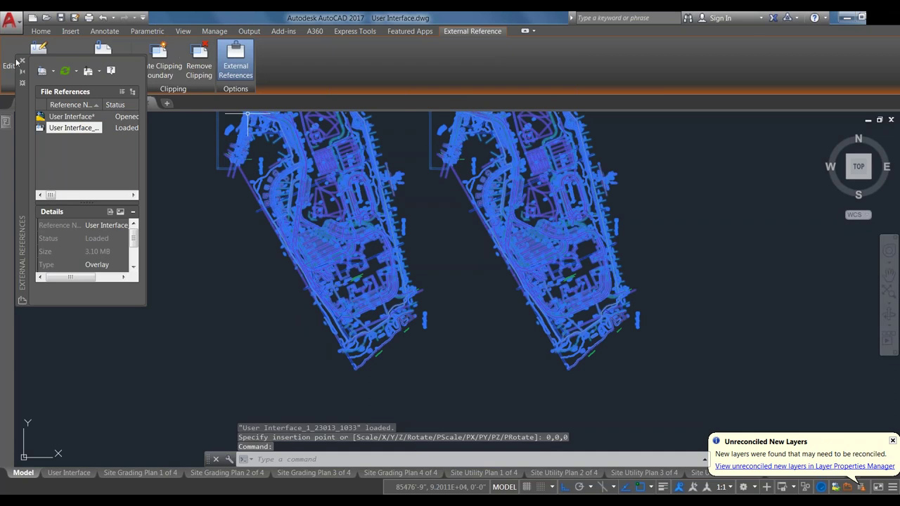
pyautogui.click(22, 60)
pyautogui.moveTo(6, 121)
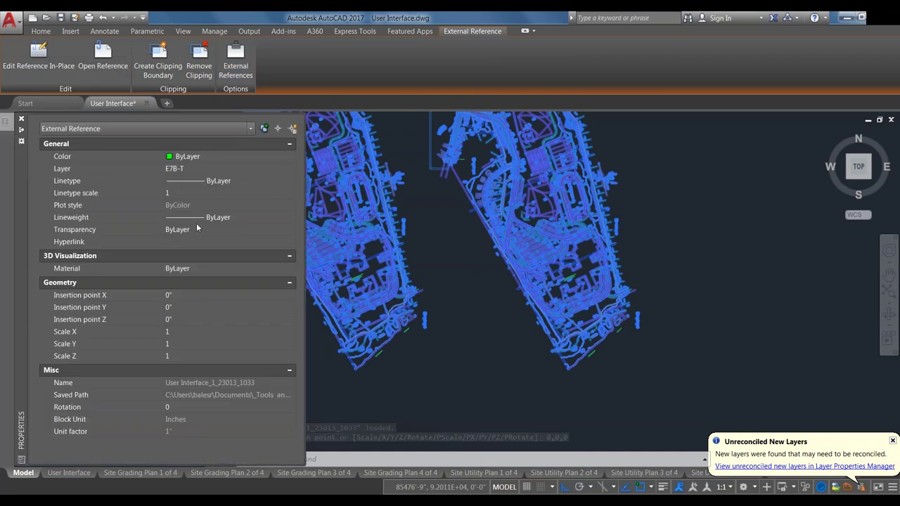
pyautogui.press('Escape')
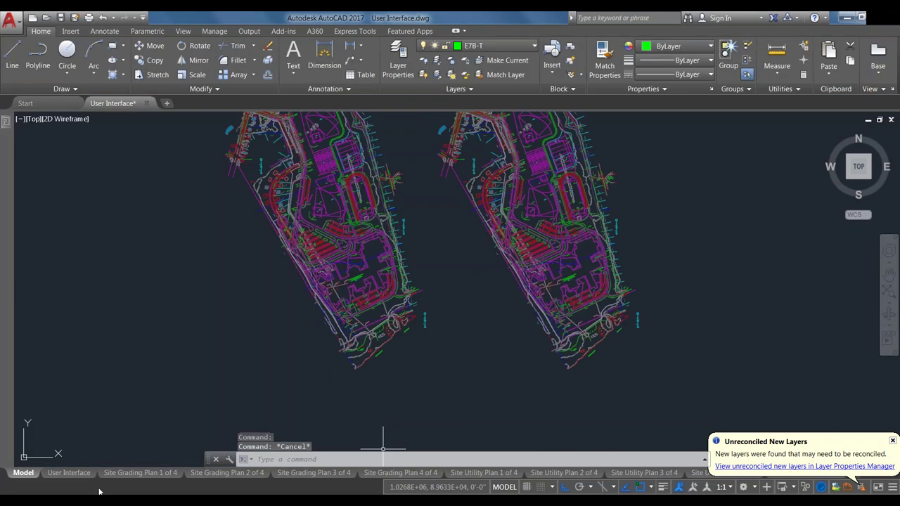
# - Open User Interface_1_23013_1033.dwg in AutoCAD from the project folder's right-click menu
pyautogui.moveTo(181, 454)
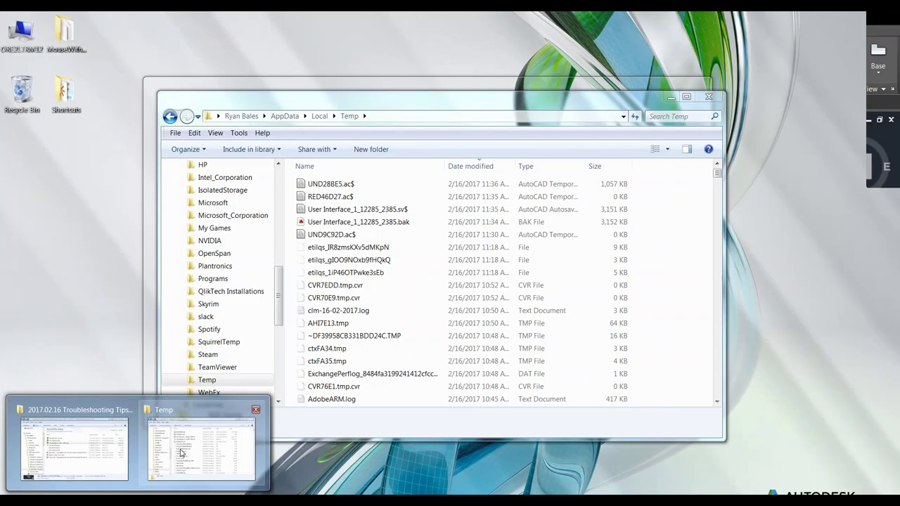
pyautogui.click(119, 450)
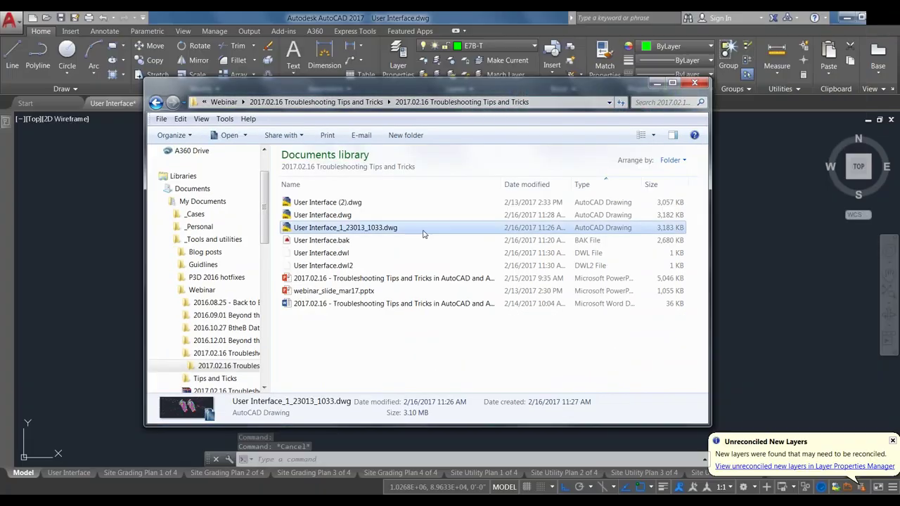
pyautogui.rightClick(387, 227)
pyautogui.click(435, 219)
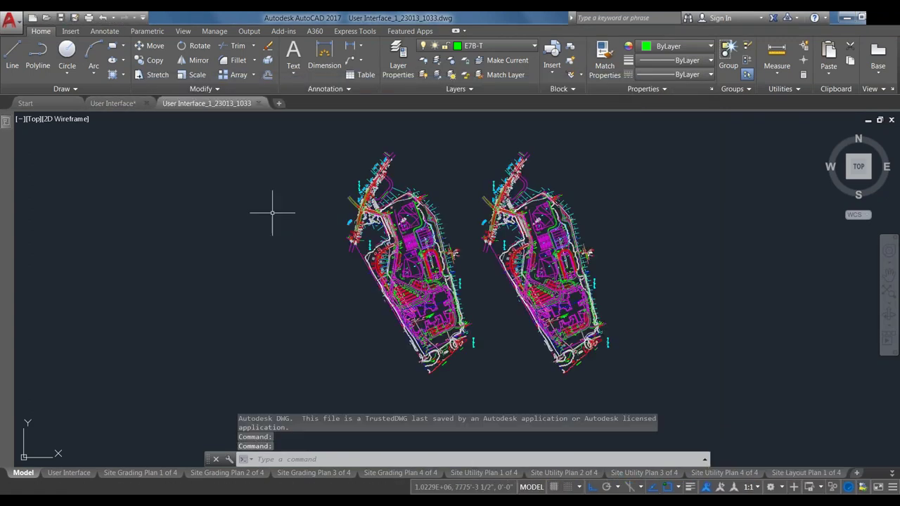
# - Scale both plans from the origin, then undo the oversized 254.4 result
pyautogui.click(271, 126)
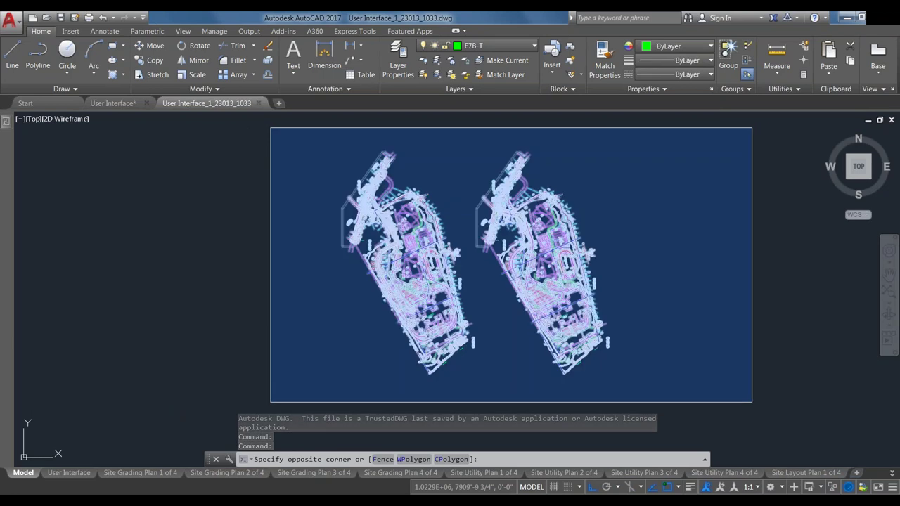
pyautogui.click(752, 402)
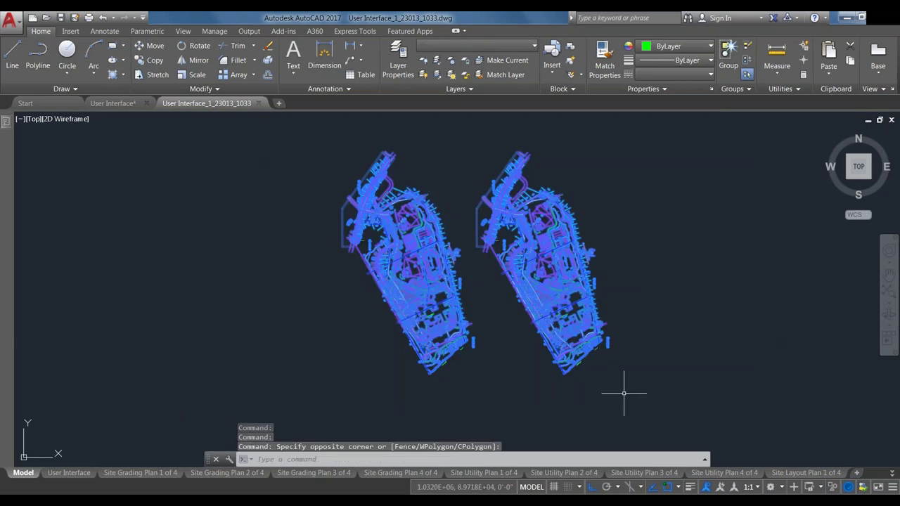
pyautogui.write('SC')
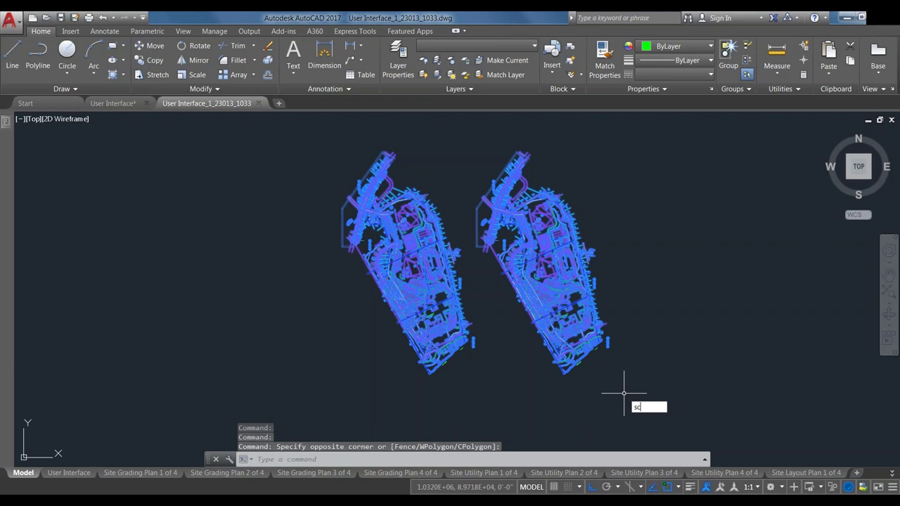
pyautogui.press('Return')
pyautogui.write('00,0')
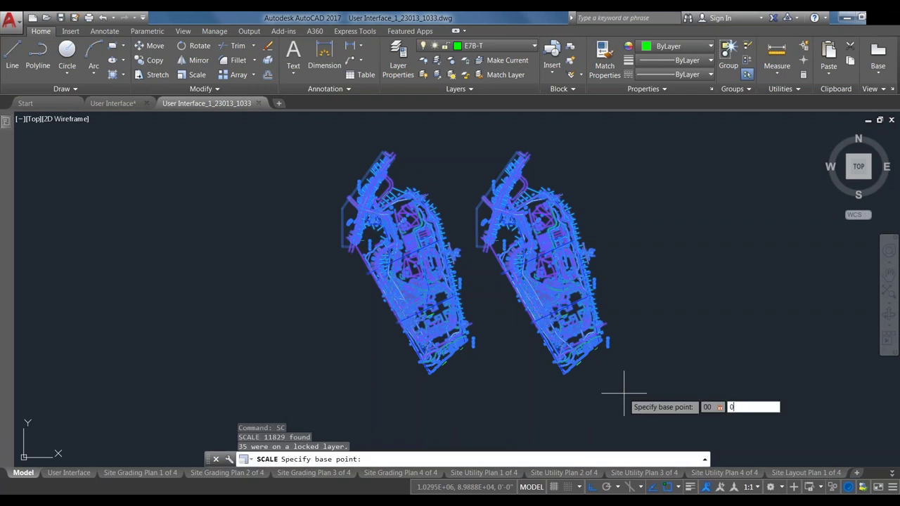
pyautogui.write(',0')
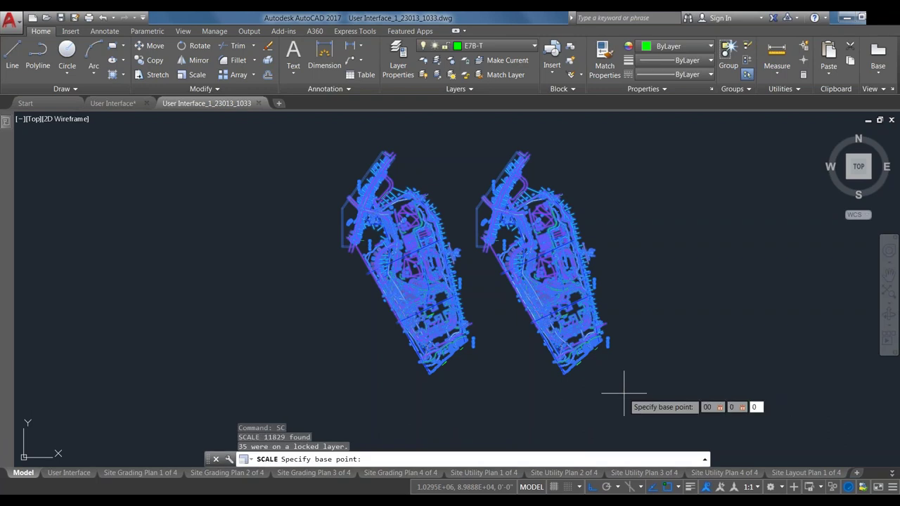
pyautogui.press('Return')
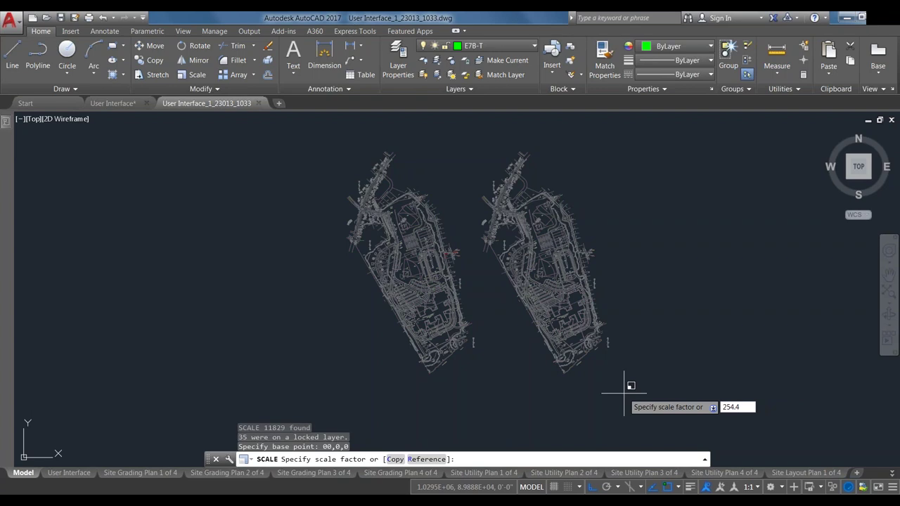
pyautogui.press('Return')
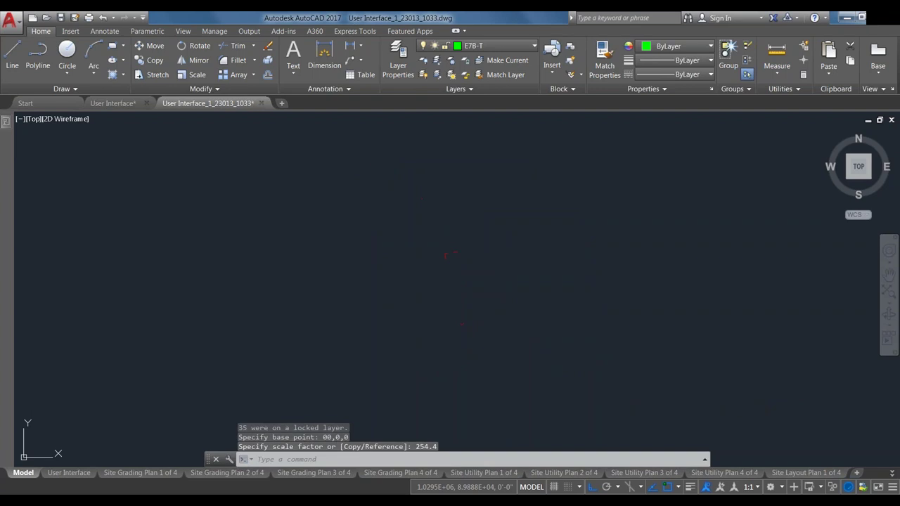
pyautogui.hotkey('ctrl', 'z')
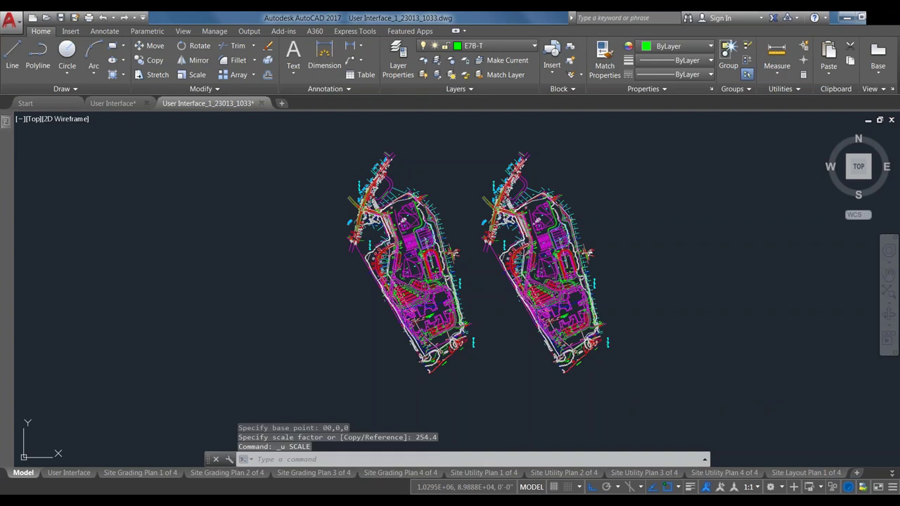
# - Select everything and scale it by 25.4 about base point 0,0,0
pyautogui.write('sc')
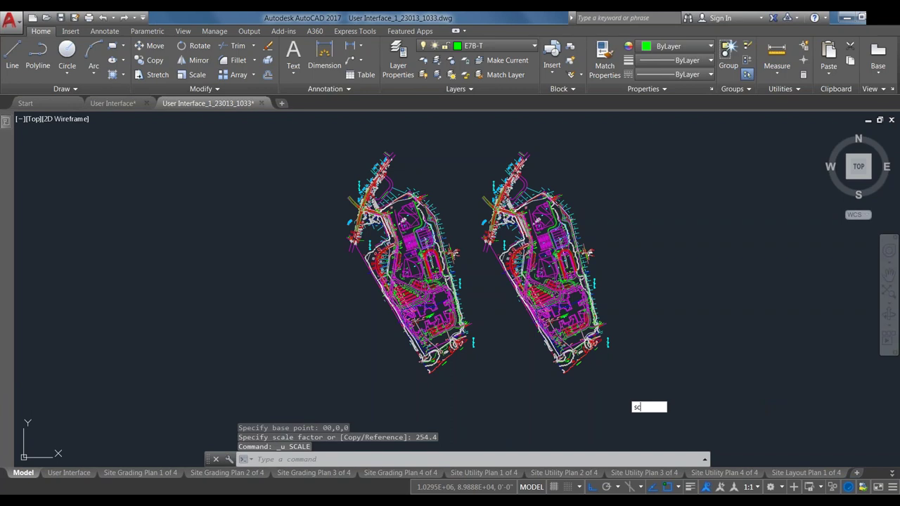
pyautogui.press('Return')
pyautogui.press('Escape')
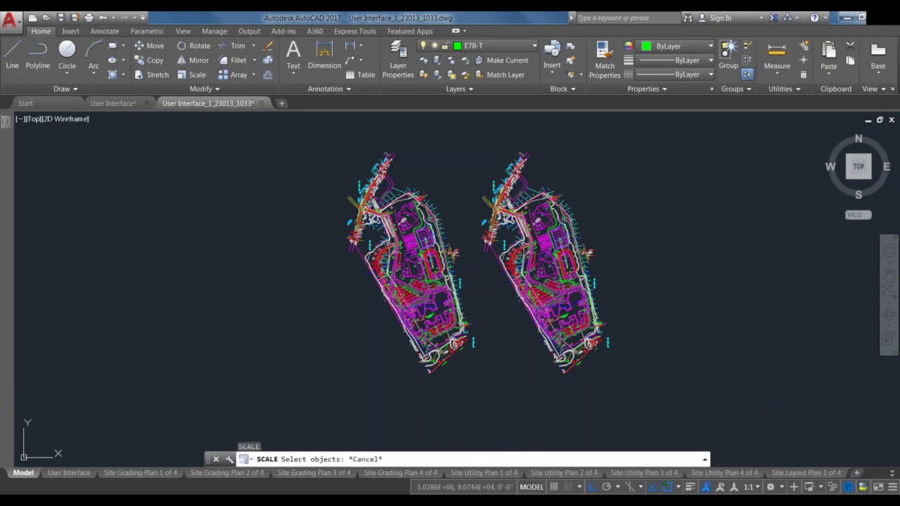
pyautogui.hotkey('ctrl', 'a')
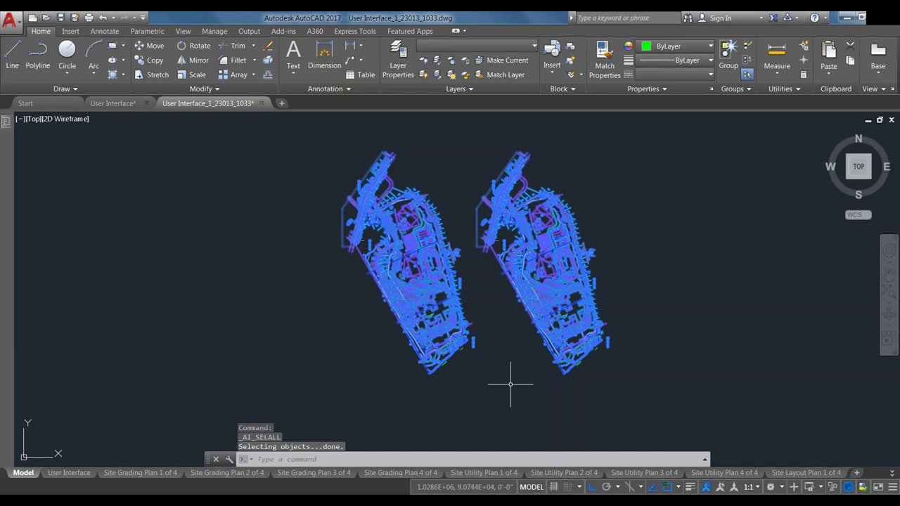
pyautogui.write('sc')
pyautogui.press('Return')
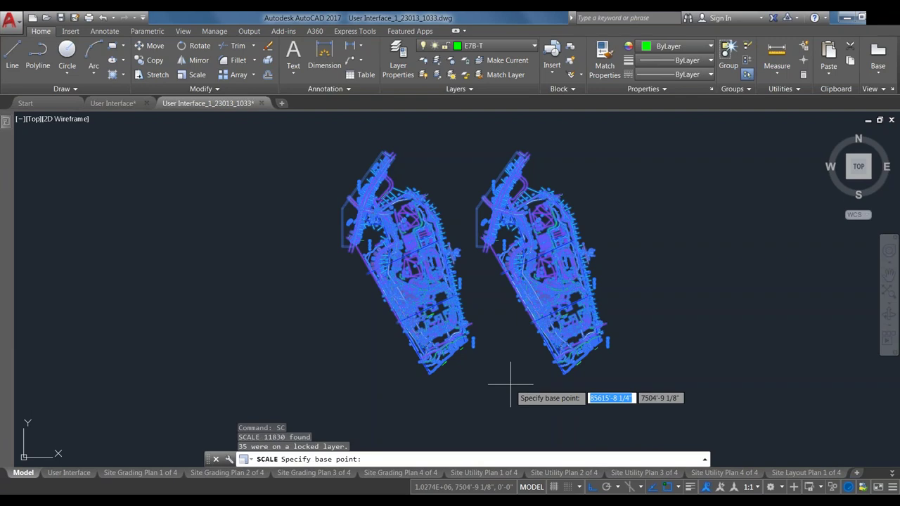
pyautogui.write('0,0,0')
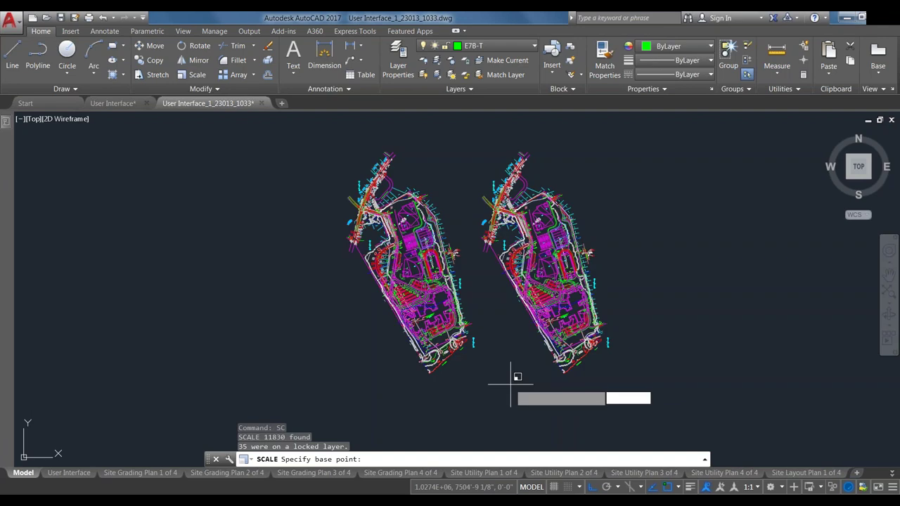
pyautogui.press('Return')
pyautogui.write('25.4')
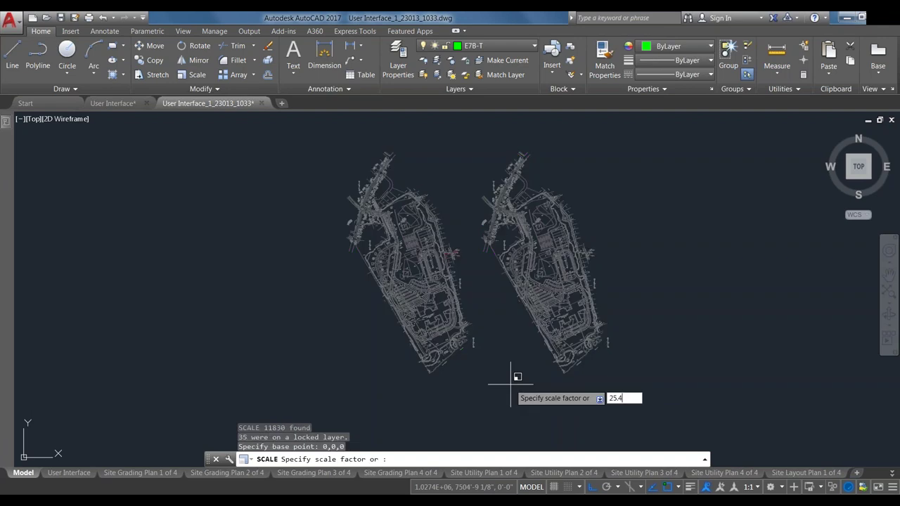
pyautogui.press('Return')
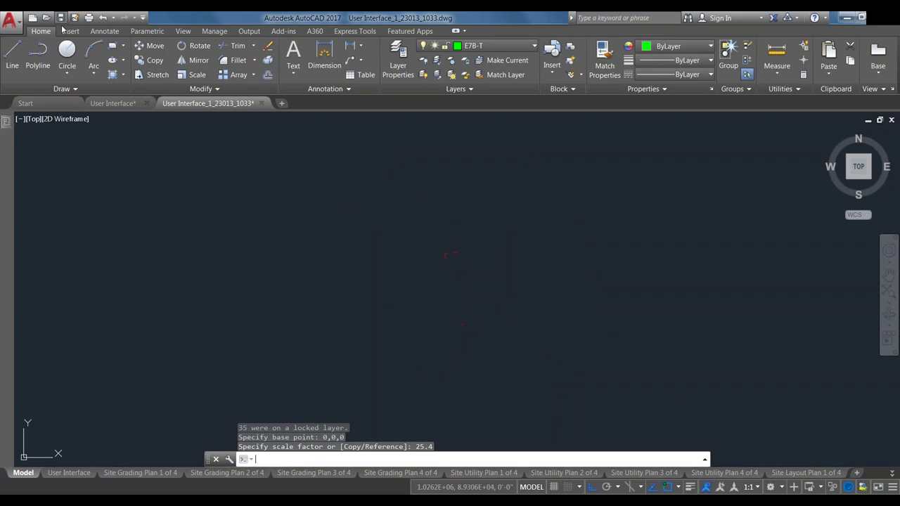
# - In User Interface.dwg, reload the site-plan xref, zoom to extents, and window-select it
pyautogui.click(136, 103)
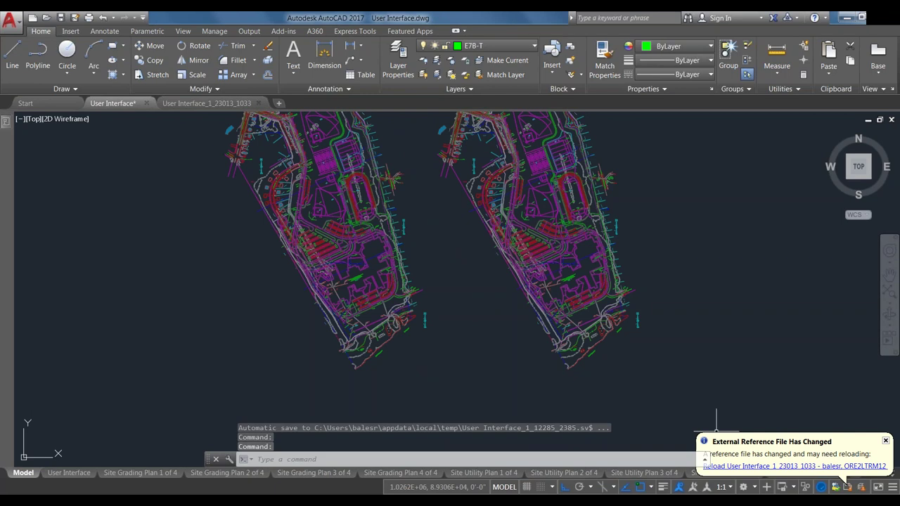
pyautogui.click(710, 466)
pyautogui.scroll(-10, 463, 301)
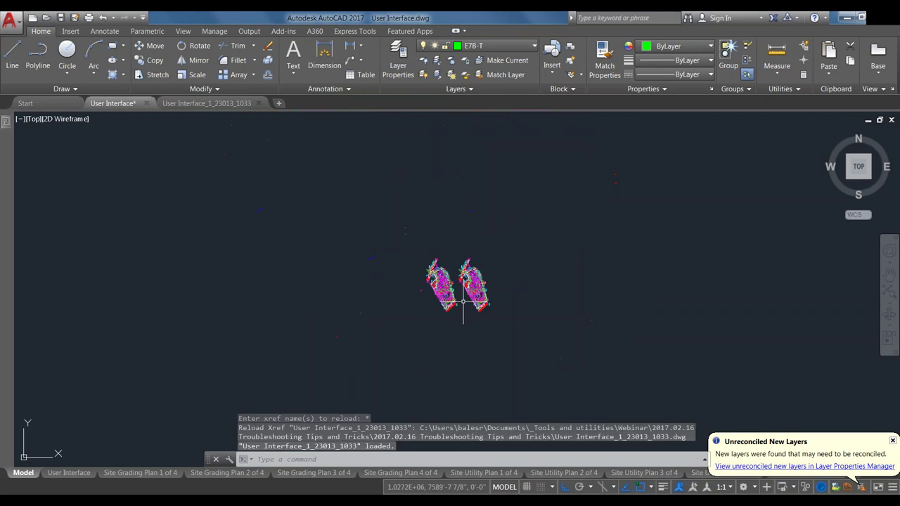
pyautogui.moveTo(407, 201)
pyautogui.mouseDown(button='middle')
pyautogui.moveTo(404, 185)
pyautogui.moveTo(382, 256)
pyautogui.mouseUp(button='middle')
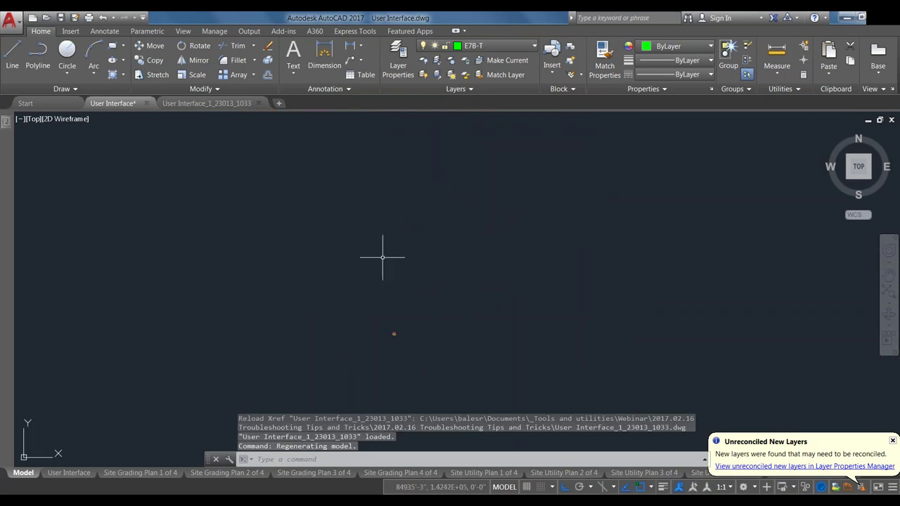
pyautogui.scroll(-3, 381, 252)
pyautogui.middleClick(380, 250)
pyautogui.middleClick(379, 249)
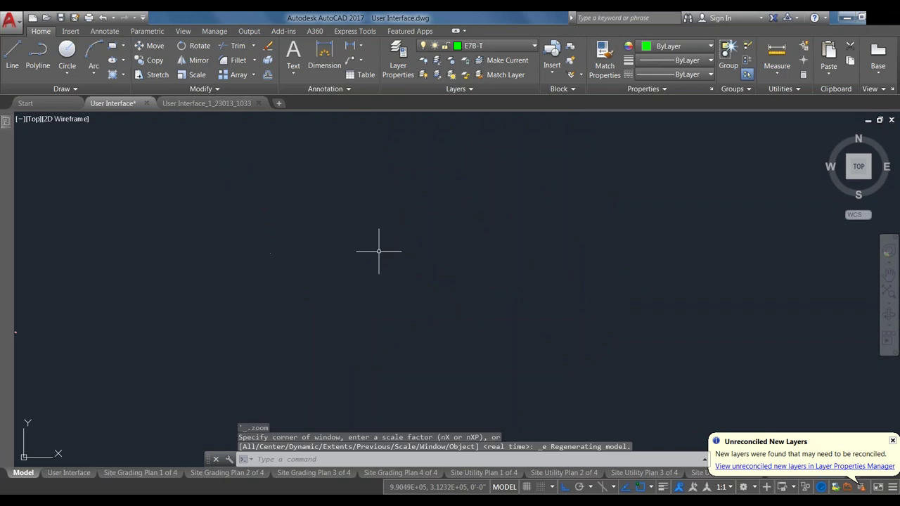
pyautogui.scroll(-4, 480, 227)
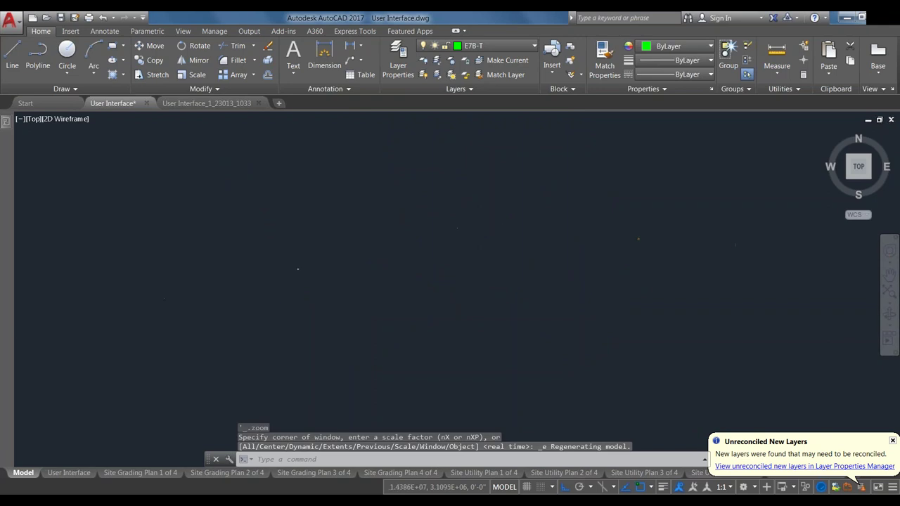
pyautogui.scroll(3, 563, 239)
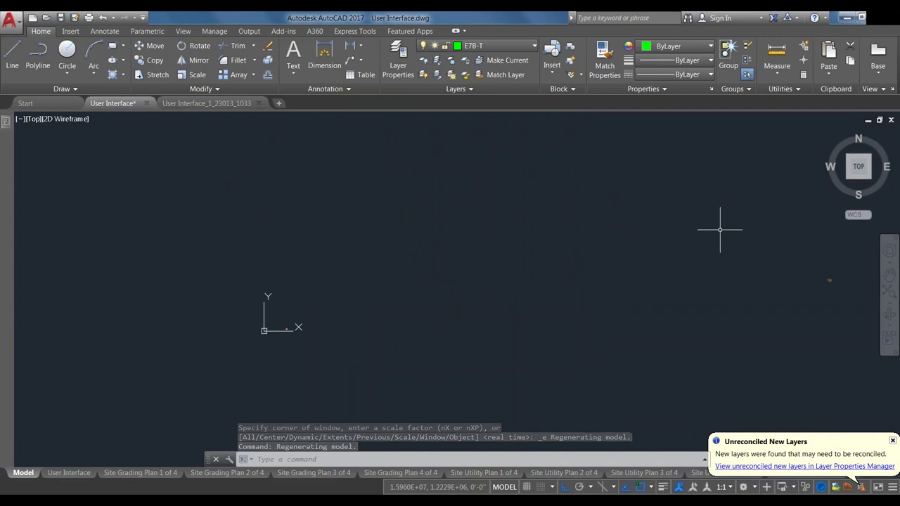
pyautogui.click(829, 281)
pyautogui.click(161, 225)
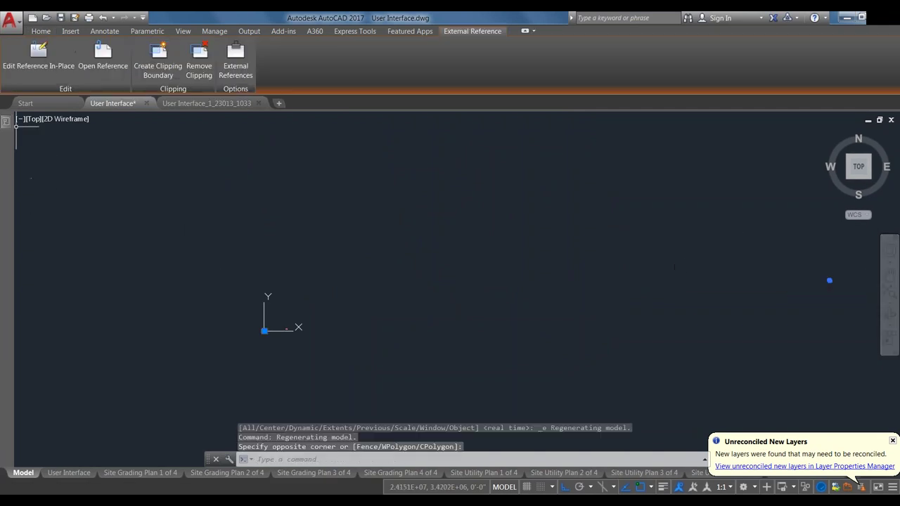
# - Set the xref's Scale X, Y and Z to 0.0394 in Properties, then deselect it
pyautogui.moveTo(7, 121)
pyautogui.click(181, 332)
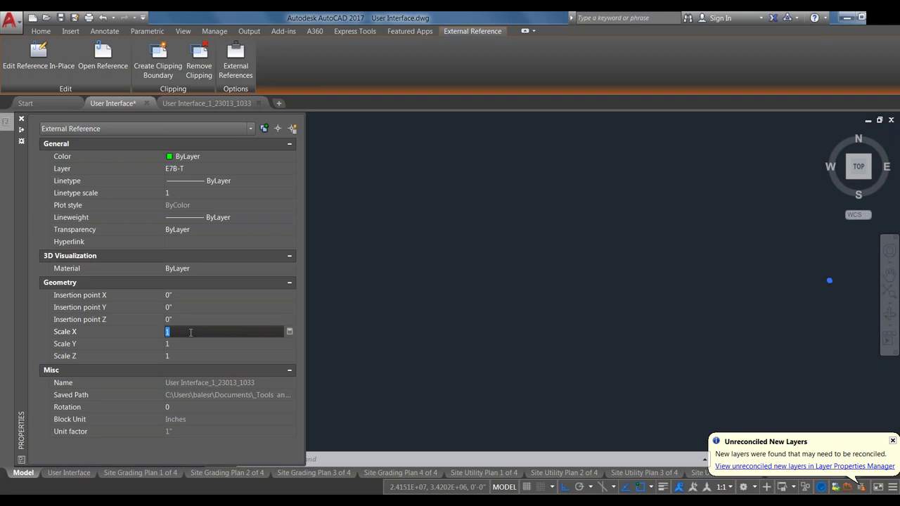
pyautogui.write('.03937')
pyautogui.press('Tab')
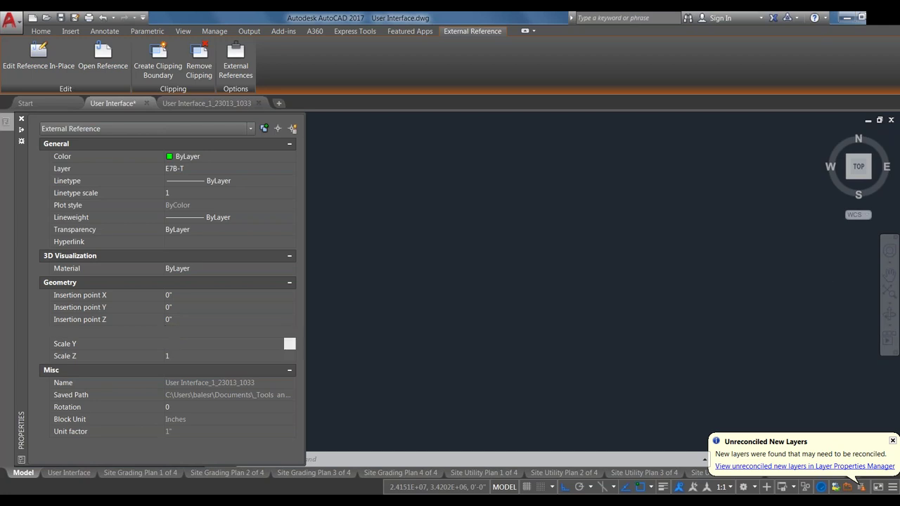
pyautogui.write('0.0394')
pyautogui.press('Tab')
pyautogui.write('0.0394')
pyautogui.press('Return')
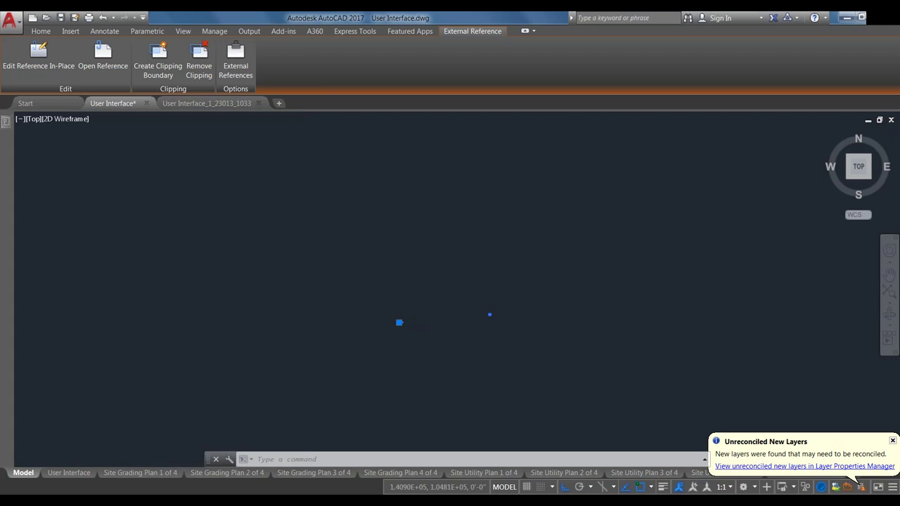
pyautogui.scroll(3, 527, 309)
pyautogui.scroll(10, 305, 272)
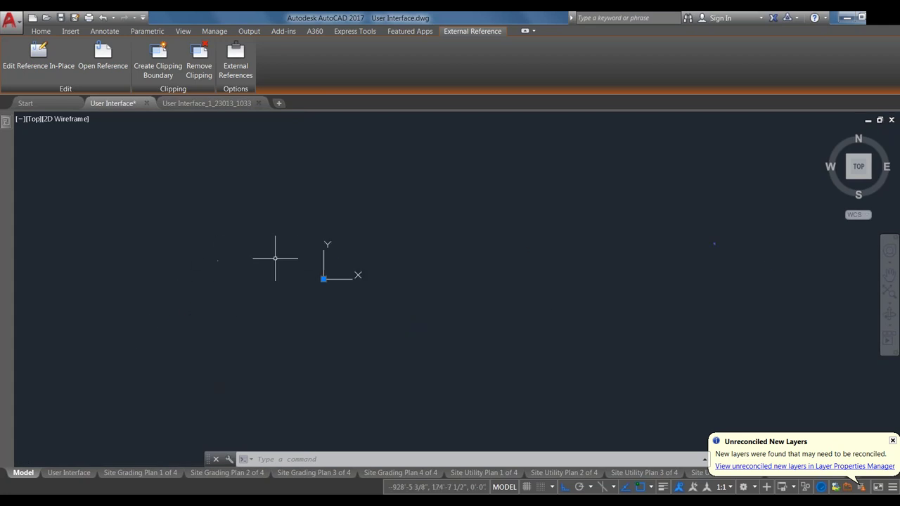
pyautogui.press('Escape')
# - Zoom out to find the rescaled xref, then zoom in until both site plans fill the view
pyautogui.scroll(5, 270, 353)
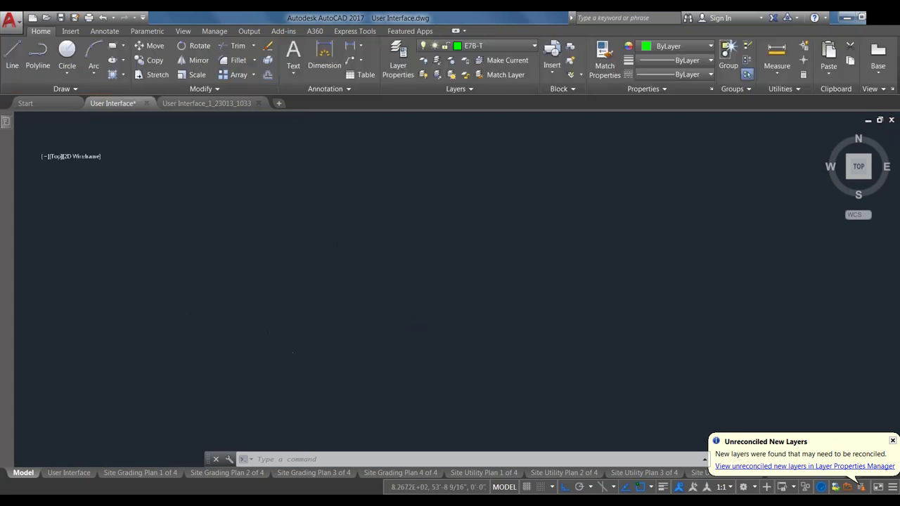
pyautogui.scroll(-10, 321, 309)
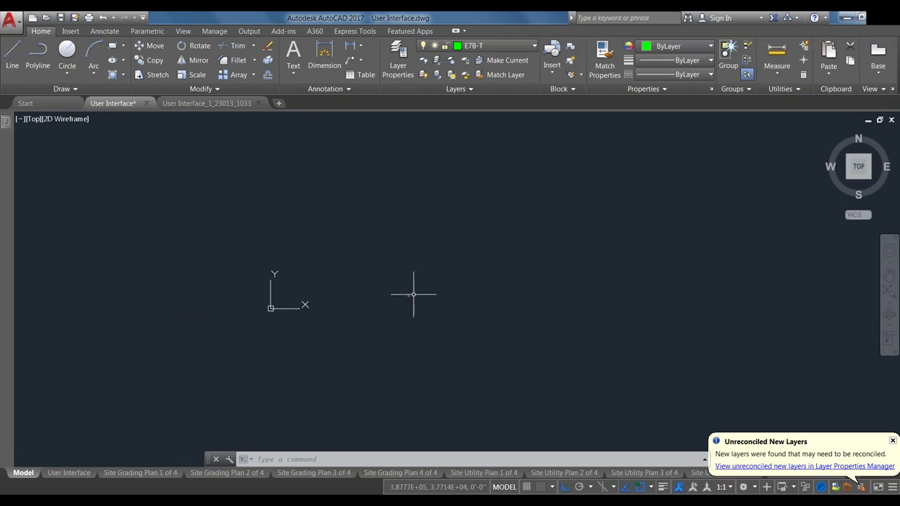
pyautogui.click(568, 257)
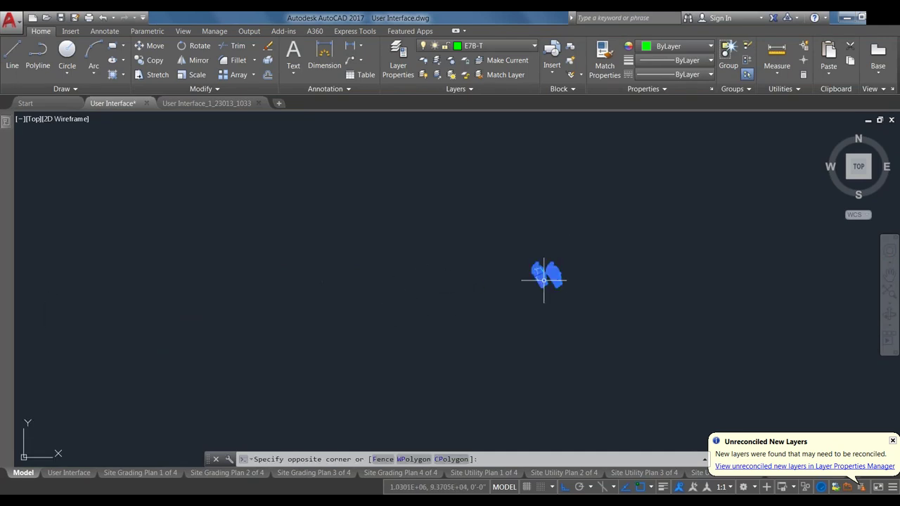
pyautogui.press('Escape')
pyautogui.scroll(3, 563, 278)
pyautogui.scroll(5, 563, 277)
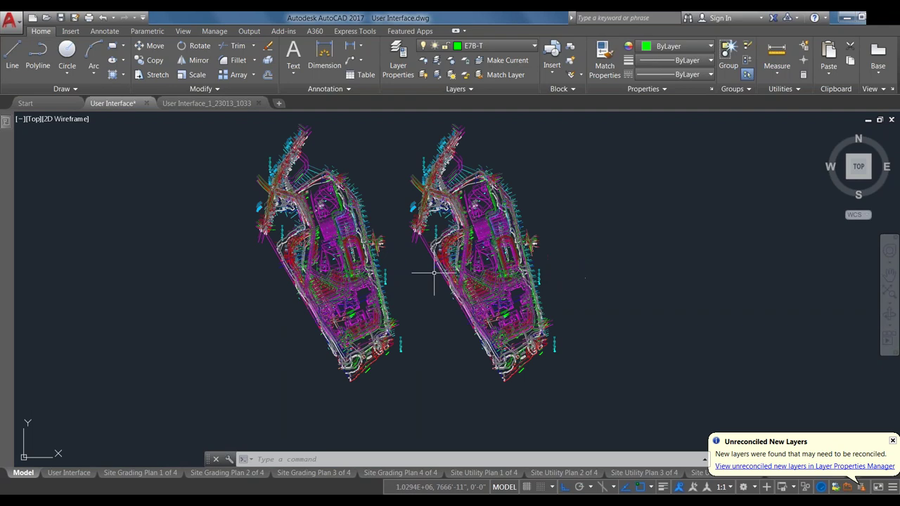
pyautogui.scroll(3, 421, 274)
pyautogui.scroll(5, 417, 269)
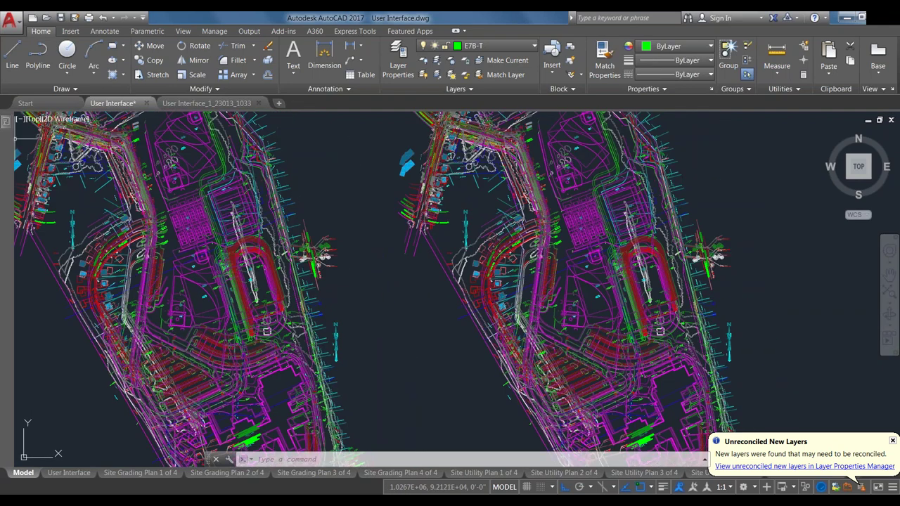
pyautogui.moveTo(12, 131)
# - Set the site-plan xref's Scale X to 1/25.4 using QuickCalc
pyautogui.click(330, 235)
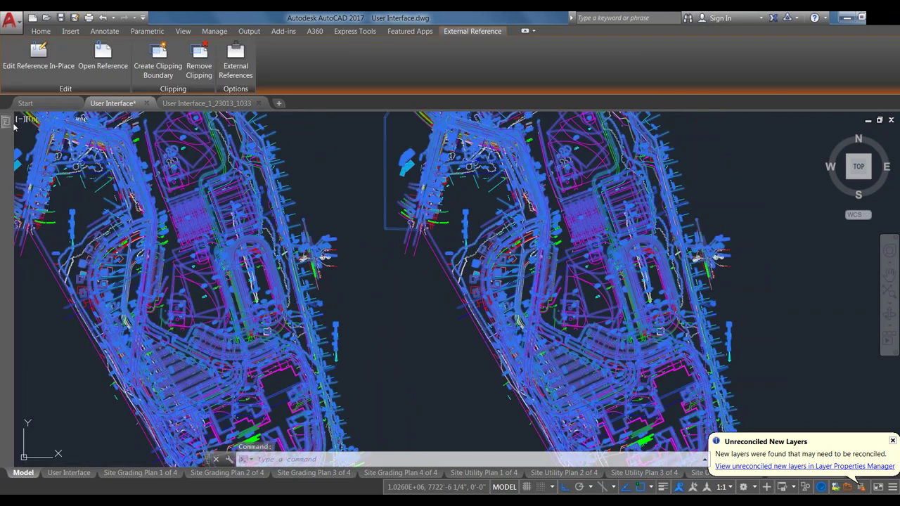
pyautogui.moveTo(3, 127)
pyautogui.click(211, 331)
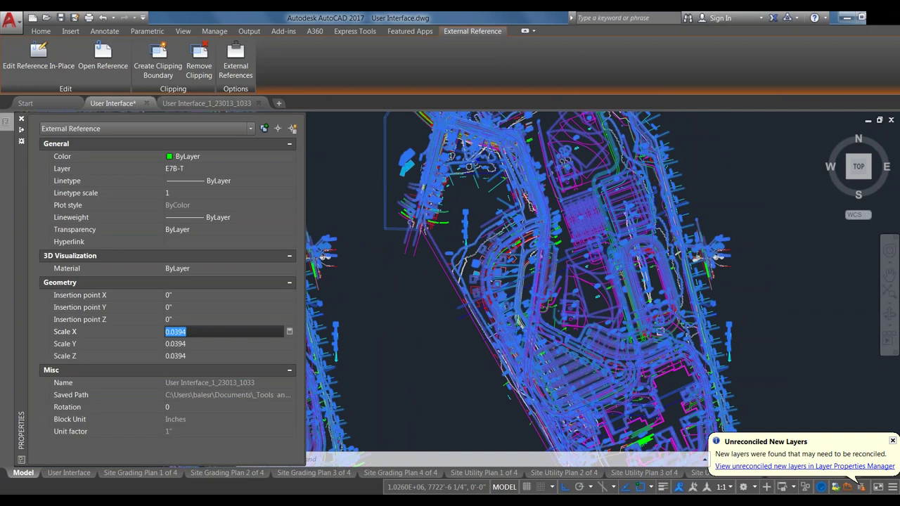
pyautogui.click(289, 331)
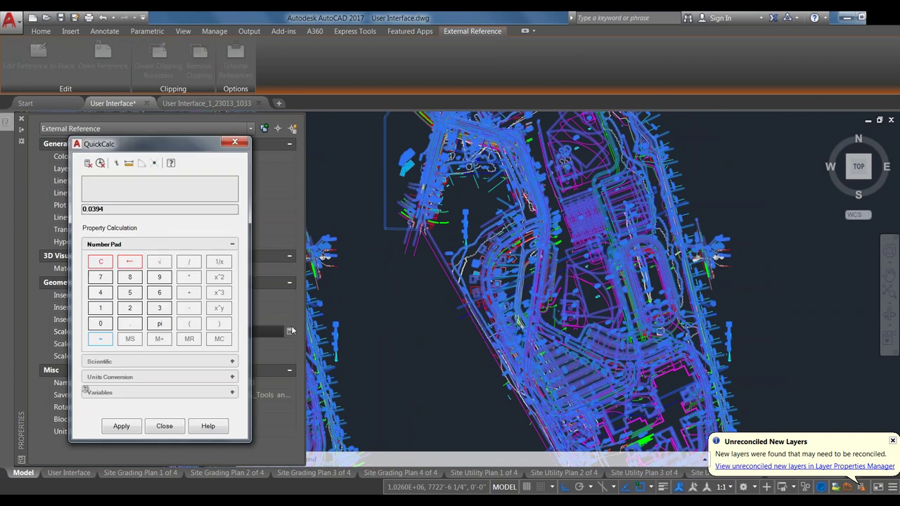
pyautogui.click(100, 308)
pyautogui.click(188, 261)
pyautogui.click(130, 308)
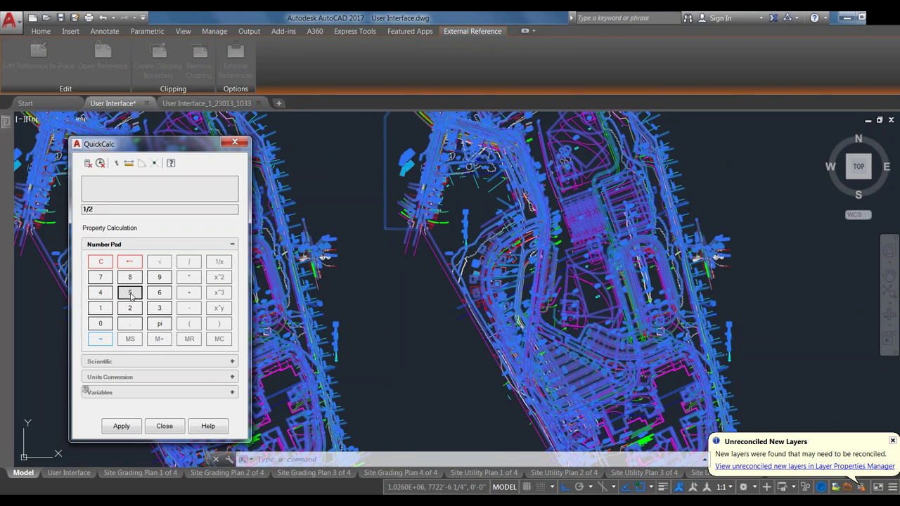
pyautogui.click(130, 293)
pyautogui.click(129, 324)
pyautogui.click(106, 294)
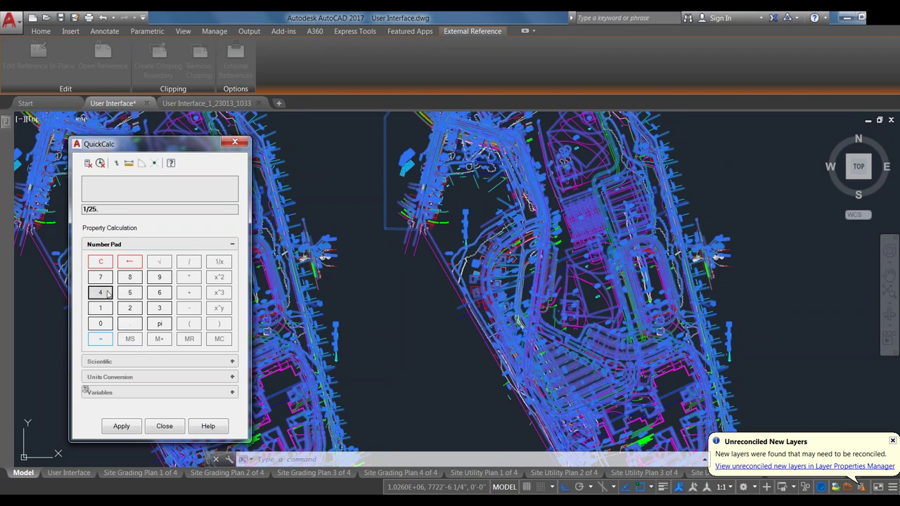
pyautogui.click(121, 426)
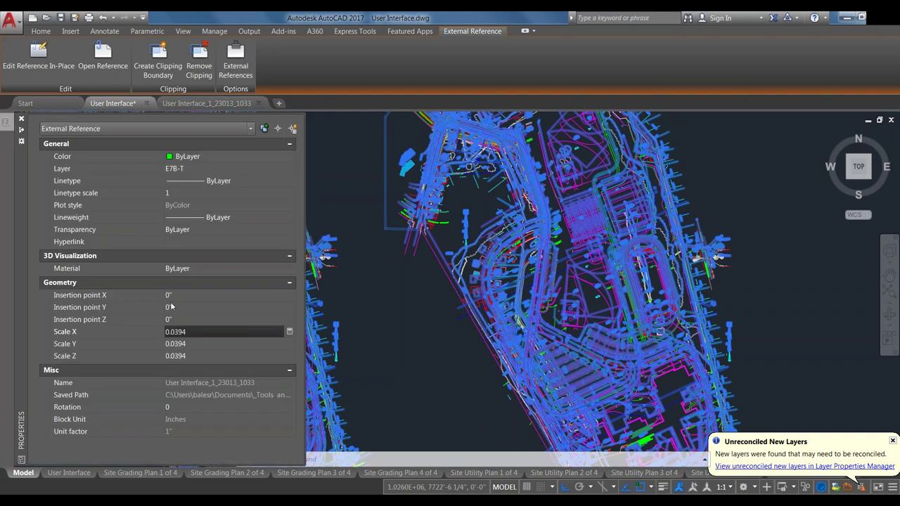
# - Commit the 0.0394 Scale X value and clear the xref selection
pyautogui.moveTo(189, 331); pyautogui.dragTo(151, 333)
pyautogui.press('Tab')
pyautogui.press('Tab')
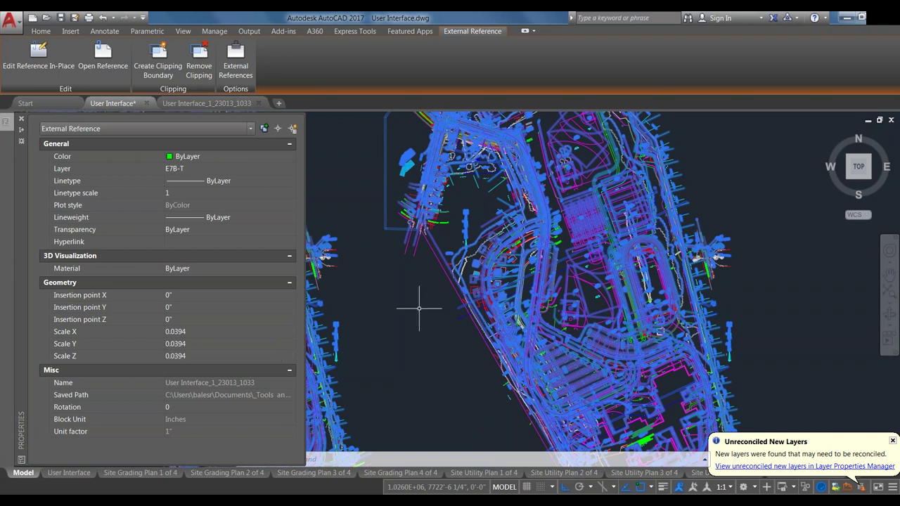
pyautogui.press('Escape')
pyautogui.hotkey('ctrl', '1')
# - Set drawing units to 1/256" length precision and 0.00000000 angle precision
pyautogui.write('u')
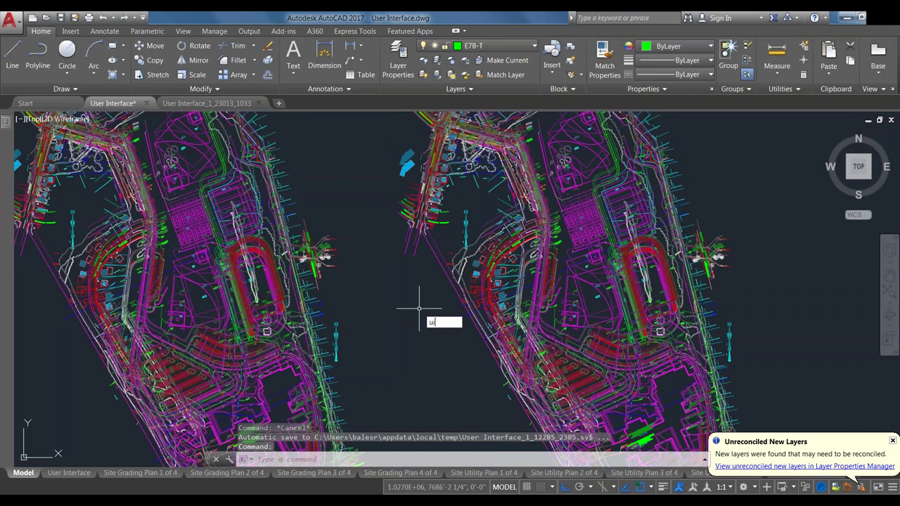
pyautogui.write('n')
pyautogui.press('Return')
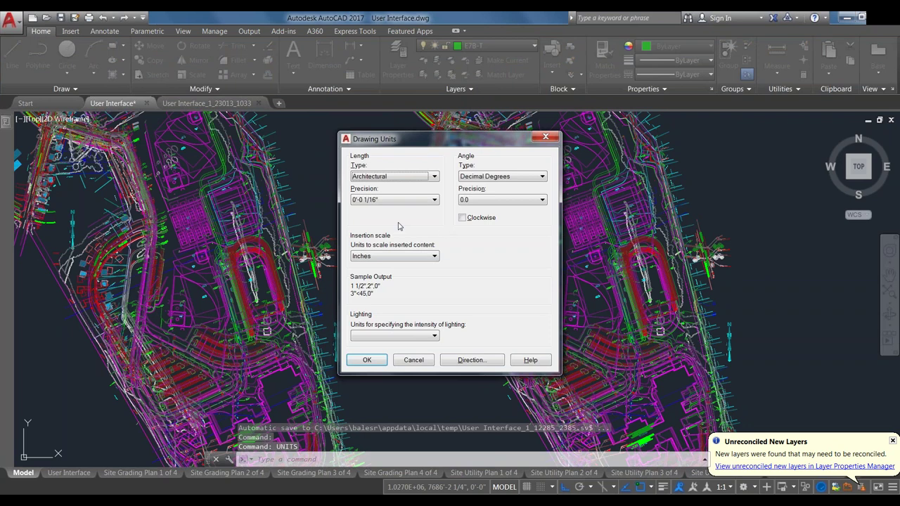
pyautogui.click(398, 201)
pyautogui.click(393, 268)
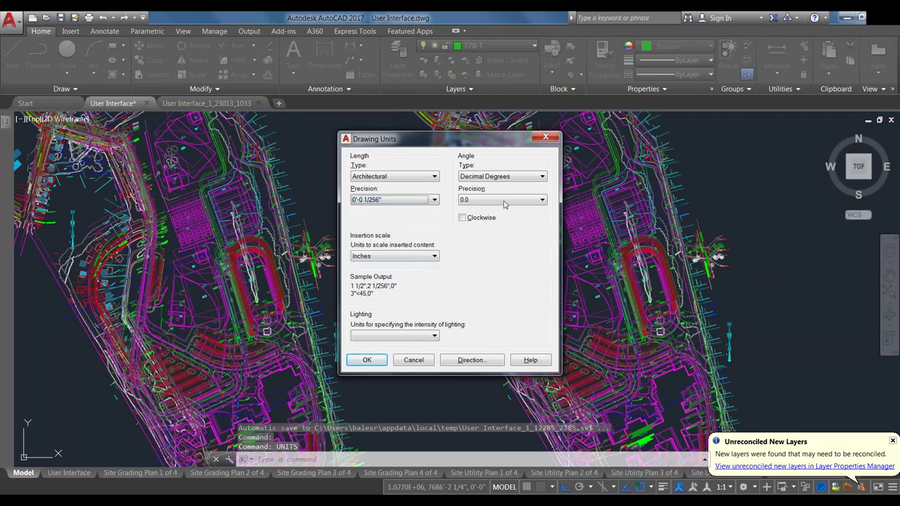
pyautogui.click(503, 201)
pyautogui.click(476, 269)
pyautogui.click(367, 360)
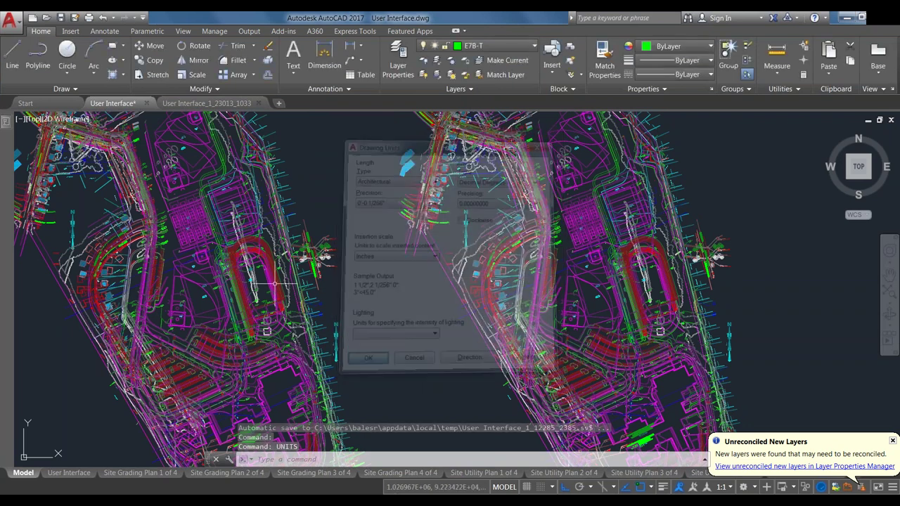
# - Copy the xref's Scale X value 0.03937008 into Scale Y and Scale Z
pyautogui.hotkey('ctrl', '1')
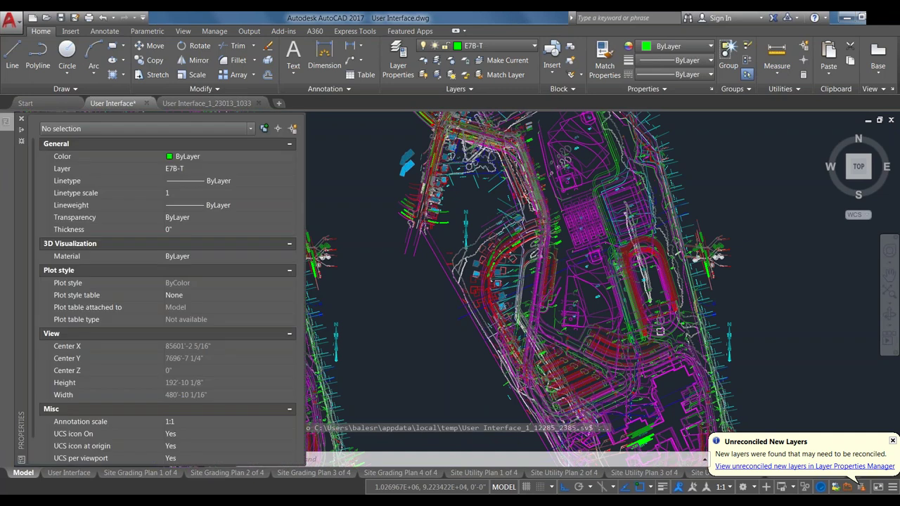
pyautogui.click(309, 225)
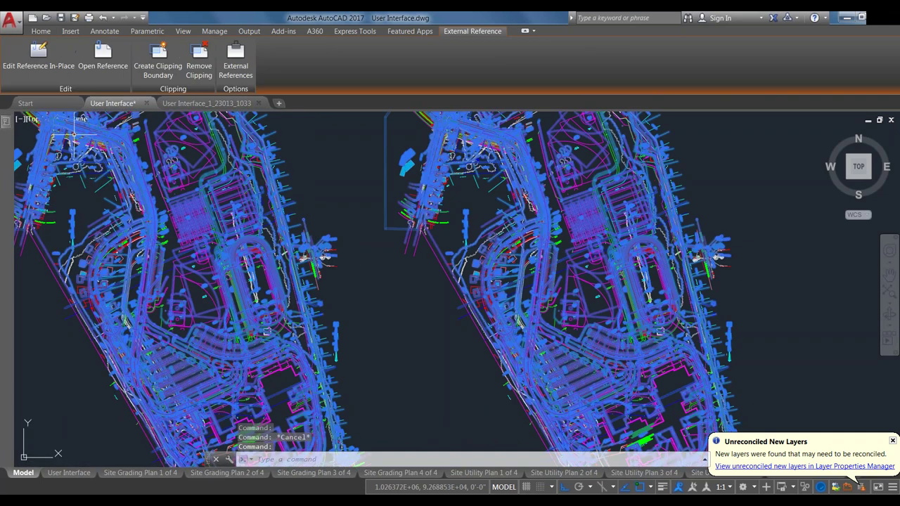
pyautogui.doubleClick(210, 337)
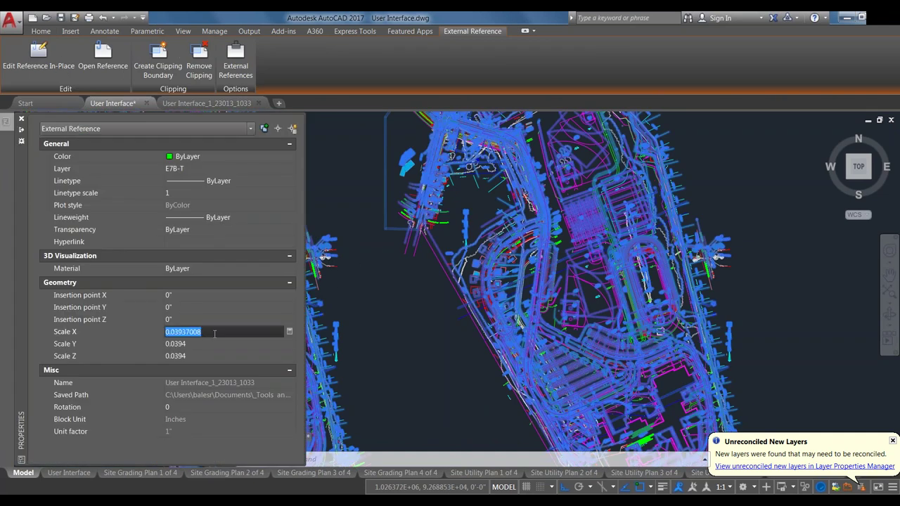
pyautogui.hotkey('ctrl', 'c')
pyautogui.doubleClick(209, 344)
pyautogui.hotkey('ctrl', 'v')
pyautogui.doubleClick(206, 357)
pyautogui.hotkey('ctrl', 'v')
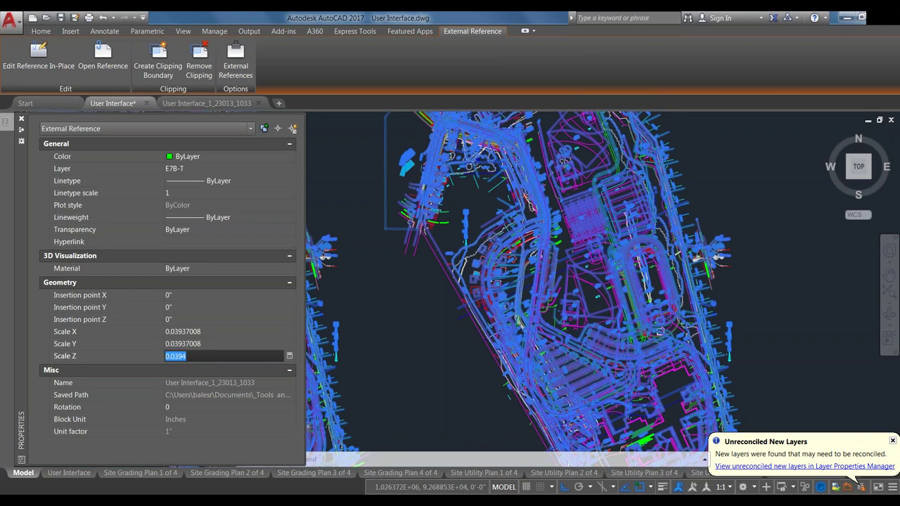
pyautogui.press('Return')
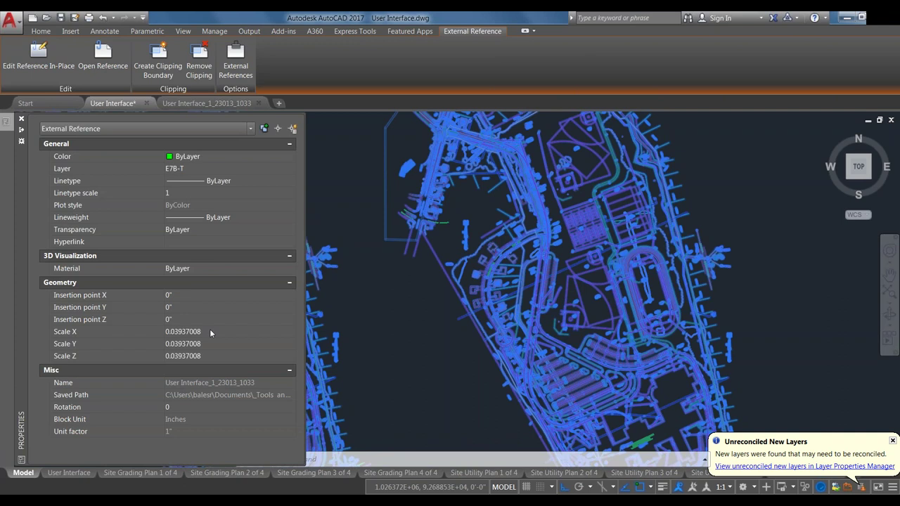
# - Inspect the trailing 7008 digits of Scale X, then cancel, deselect the xref and pan slightly
pyautogui.doubleClick(203, 331)
pyautogui.click(190, 332)
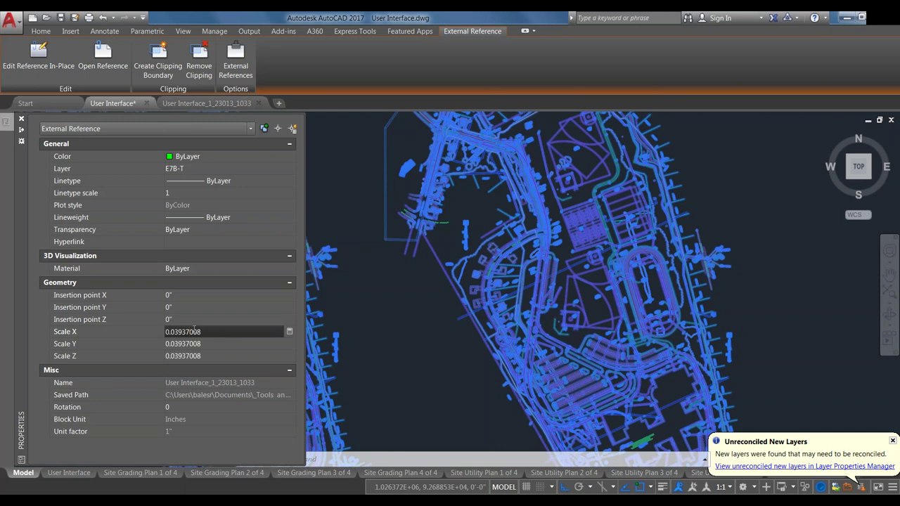
pyautogui.moveTo(189, 332); pyautogui.dragTo(216, 334)
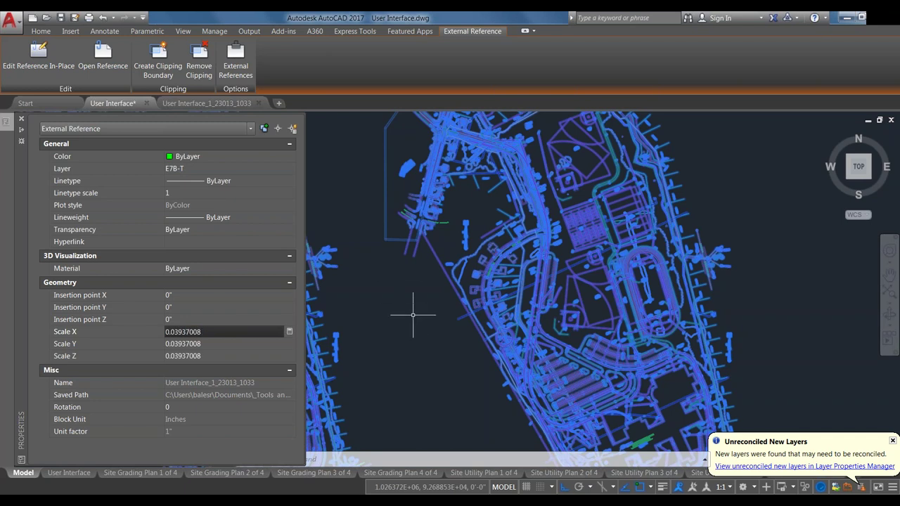
pyautogui.press('Escape')
pyautogui.moveTo(378, 292); pyautogui.dragTo(409, 287, button='middle')
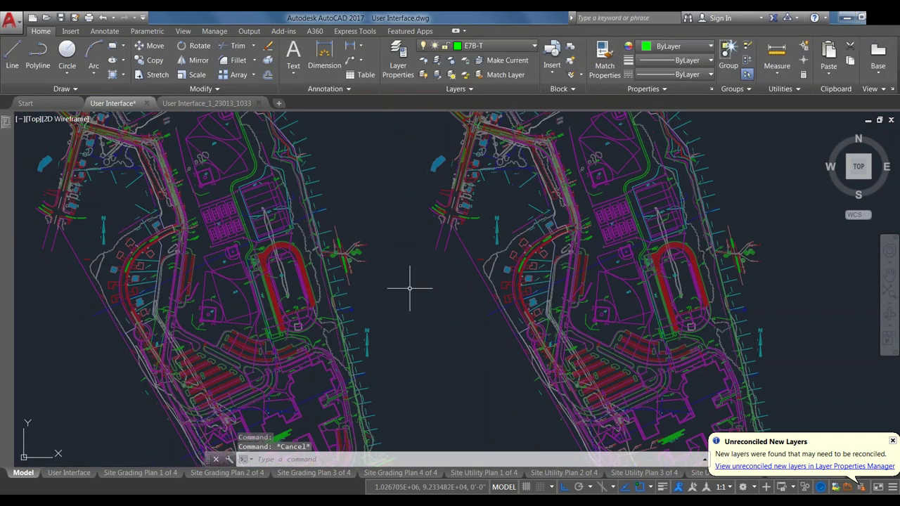
pyautogui.moveTo(353, 249)
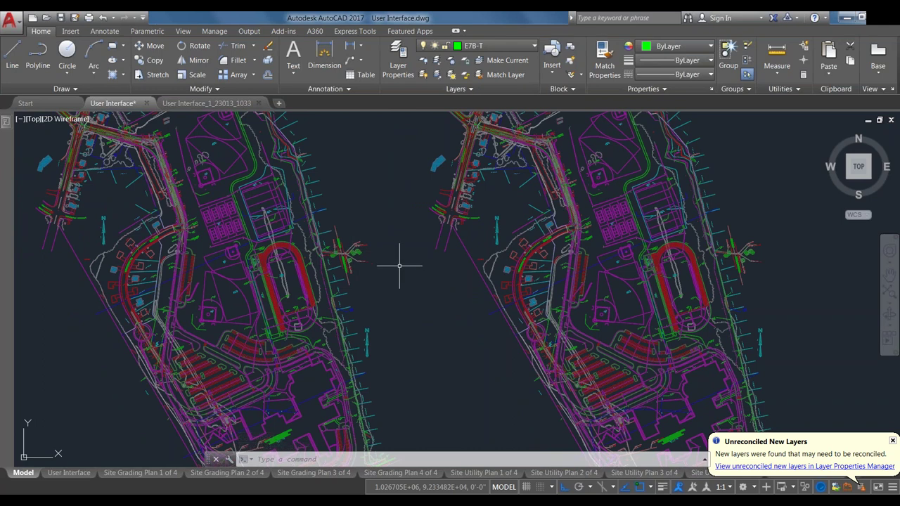
# - Detach the User Interface_1_23013_1033 reference from the XR External References palette
pyautogui.click(435, 271)
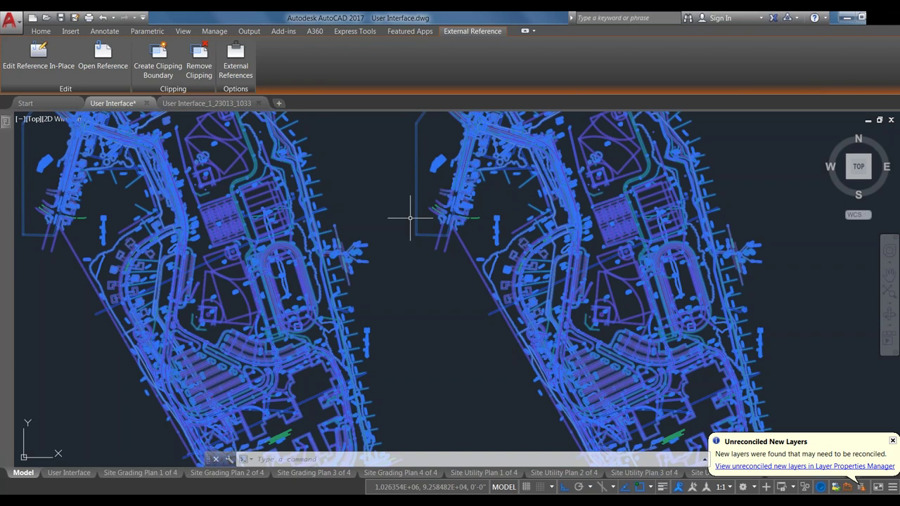
pyautogui.write('xr')
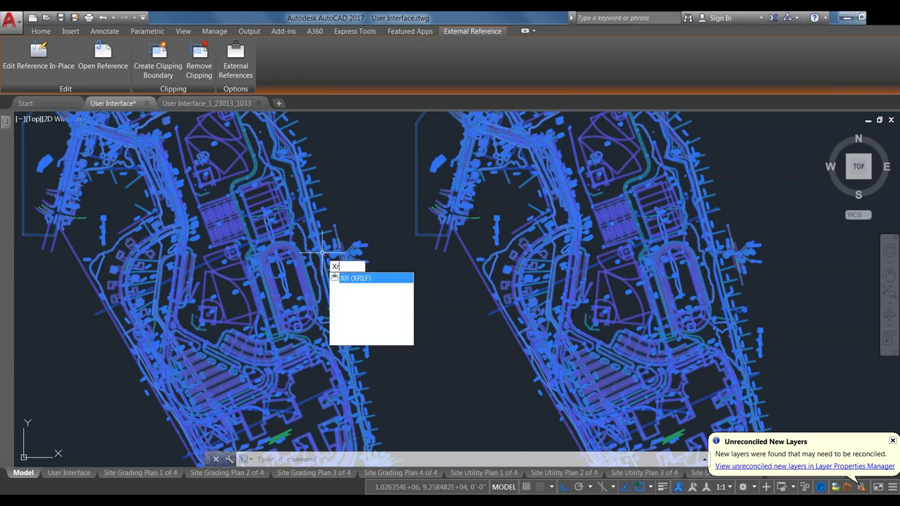
pyautogui.press('Return')
pyautogui.rightClick(89, 145)
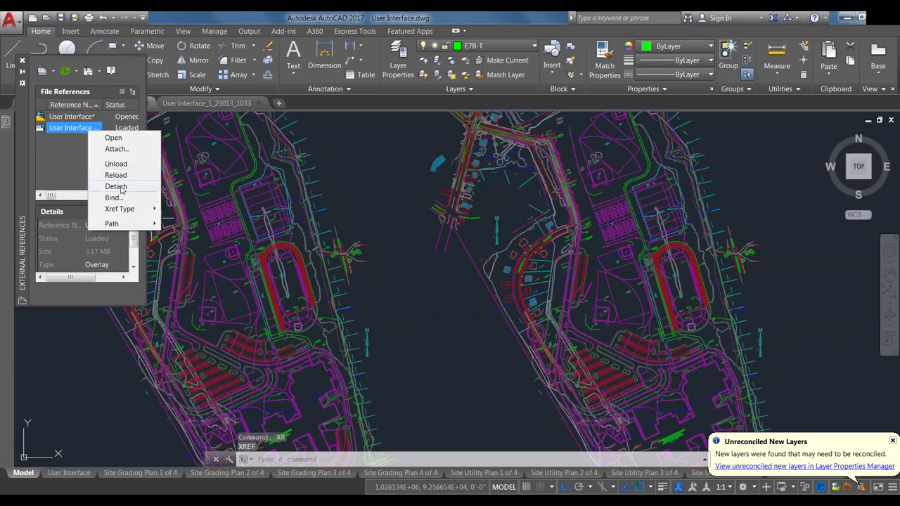
pyautogui.click(113, 185)
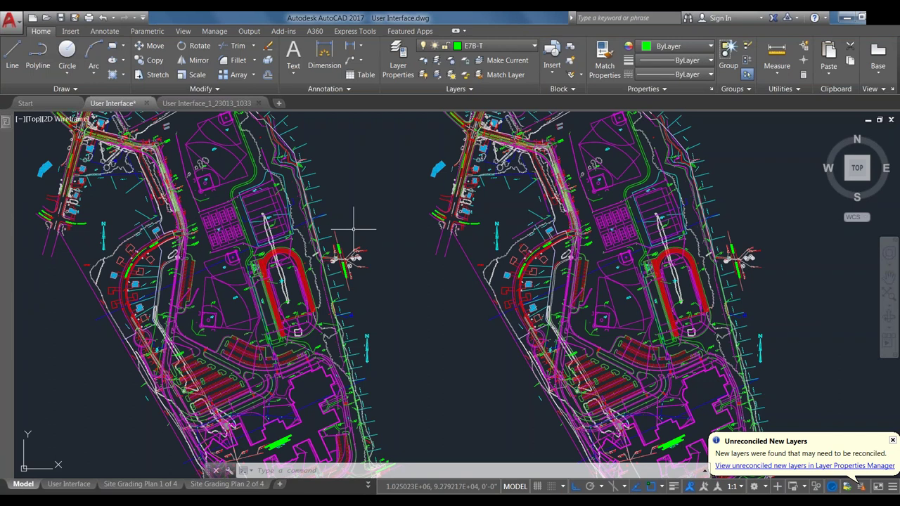
# - Change an E1ABL layer line's colour from ByLayer to Blue, then close Properties and deselect
pyautogui.scroll(2, 320, 241)
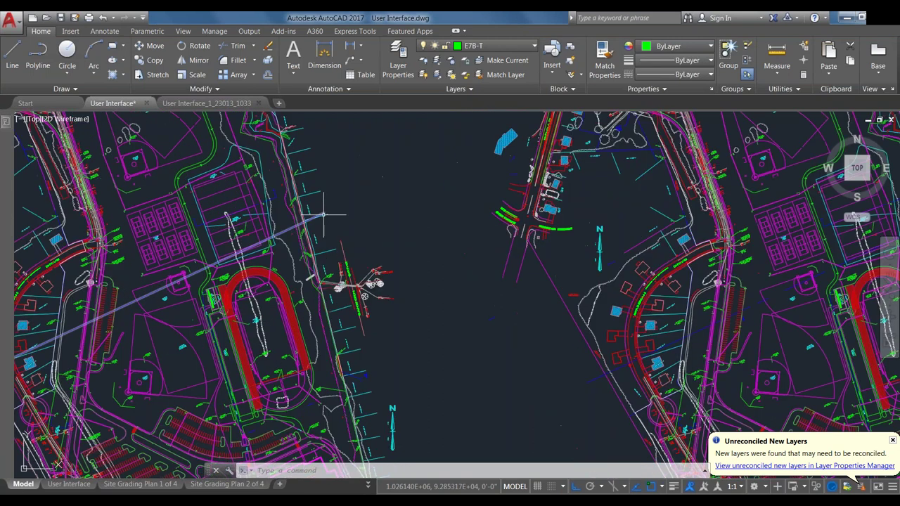
pyautogui.doubleClick(196, 183)
pyautogui.click(206, 159)
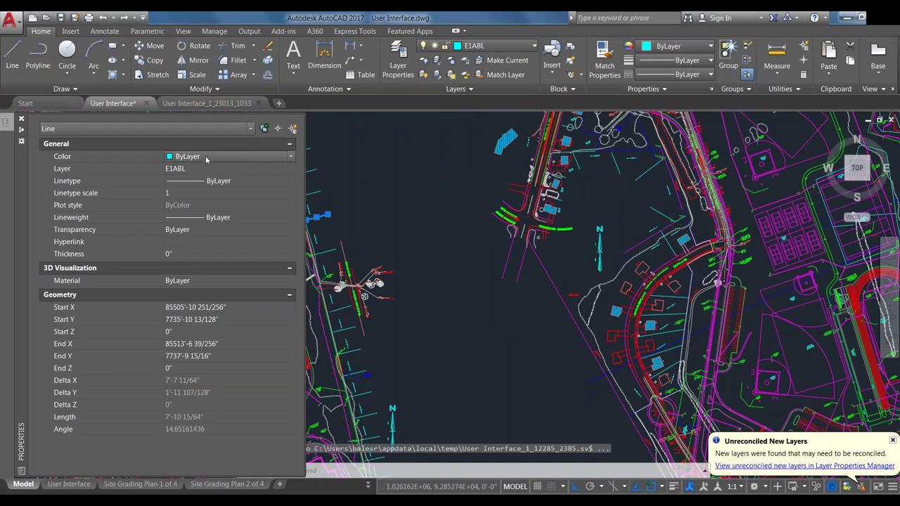
pyautogui.click(205, 157)
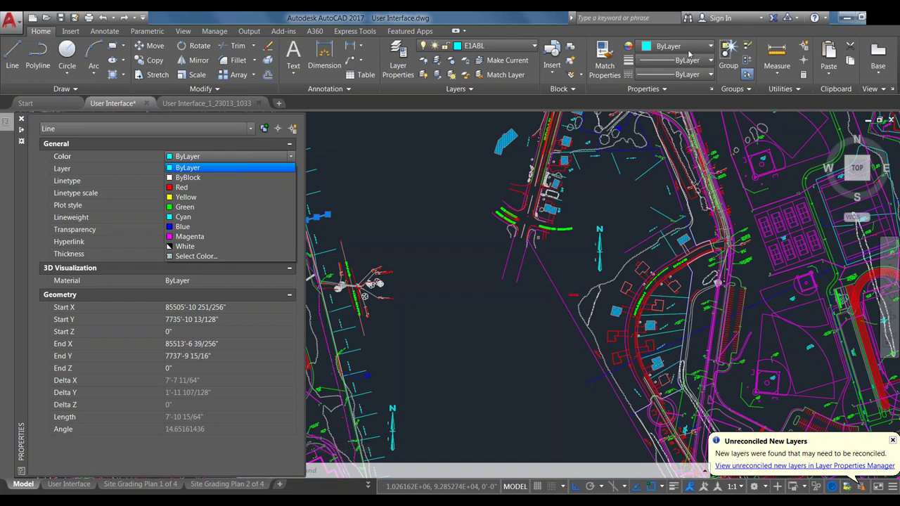
pyautogui.click(216, 227)
pyautogui.click(209, 159)
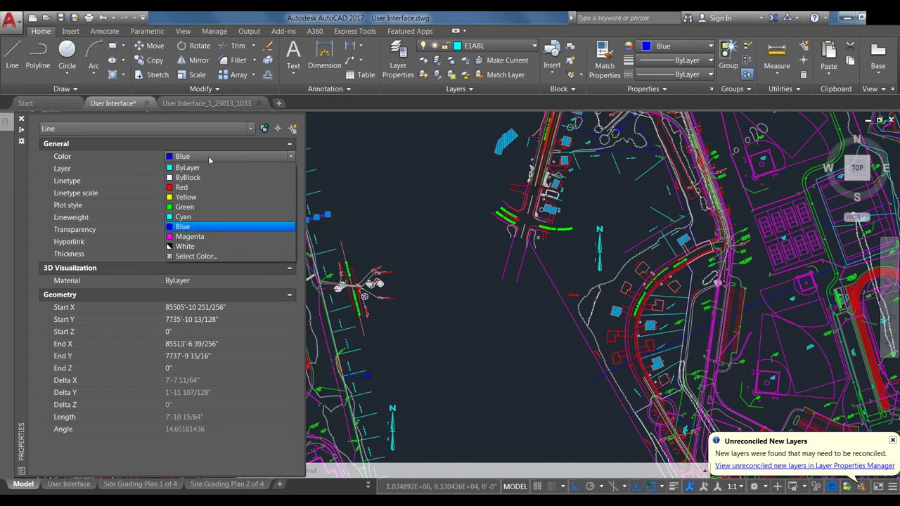
pyautogui.click(209, 158)
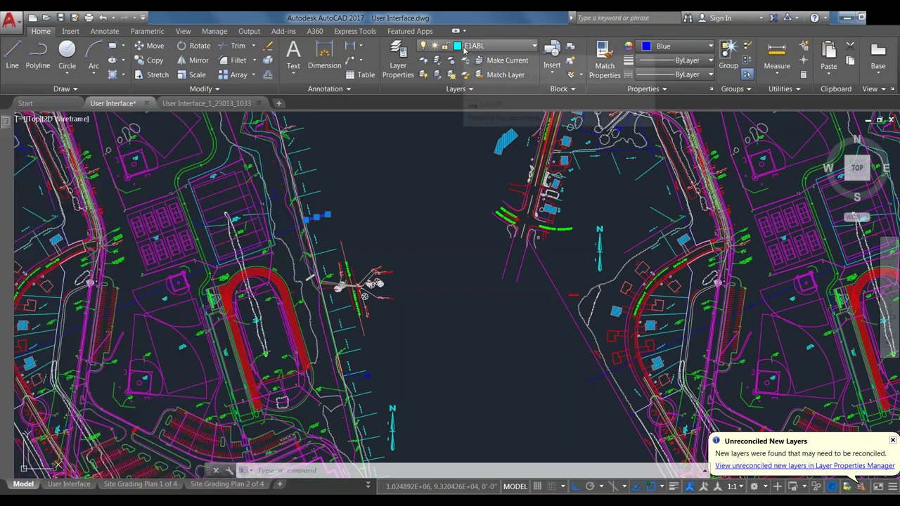
pyautogui.hotkey('ctrl', '1')
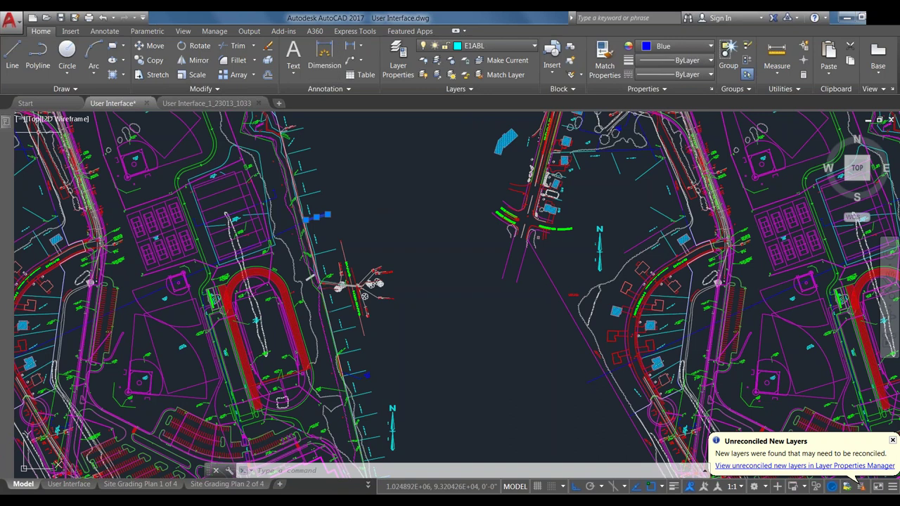
pyautogui.press('Escape')
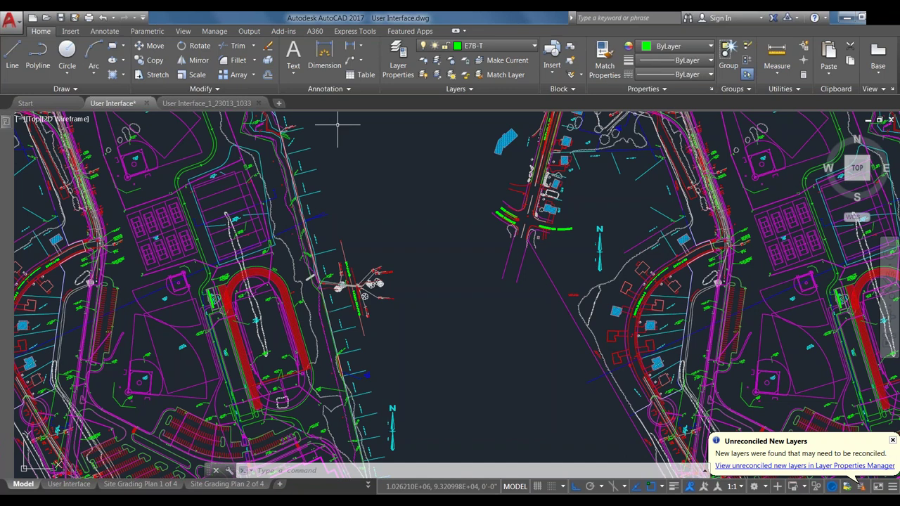
pyautogui.scroll(5, 327, 267)
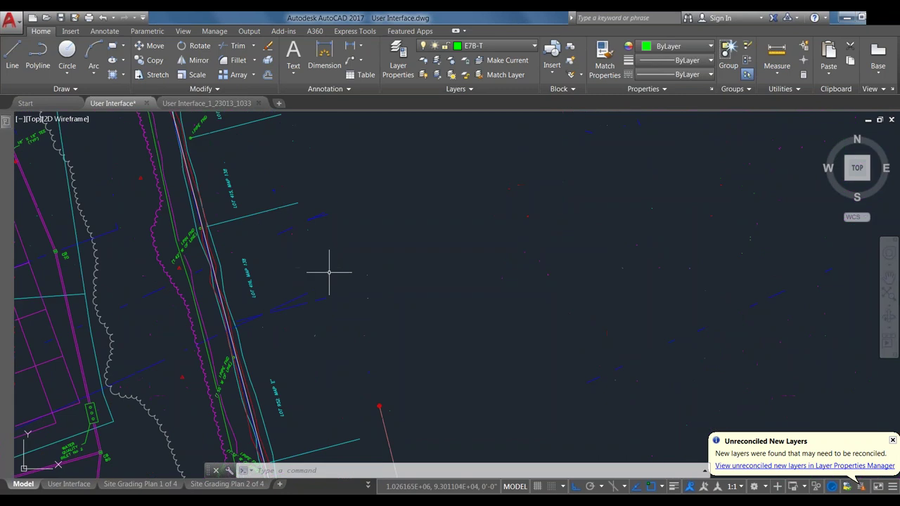
pyautogui.hotkey('ctrl', 'z')
pyautogui.hotkey('ctrl', 'z')
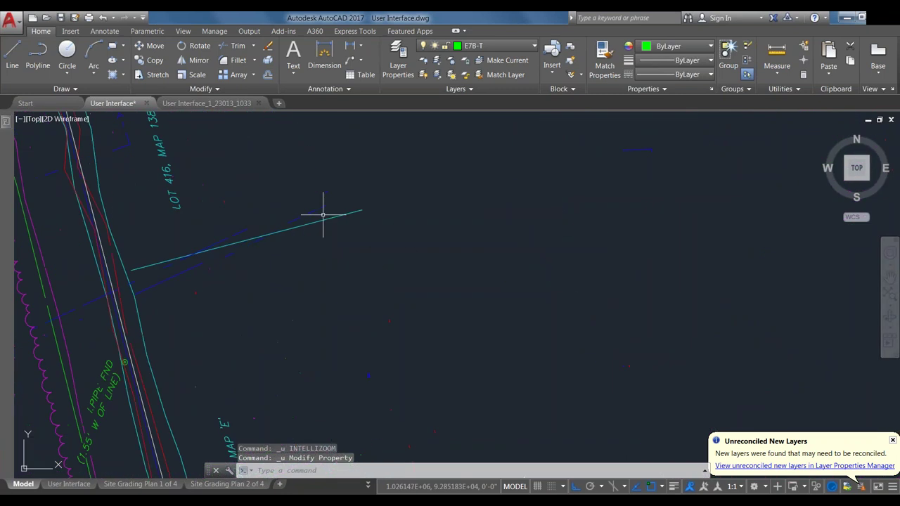
pyautogui.click(321, 207)
pyautogui.click(322, 237)
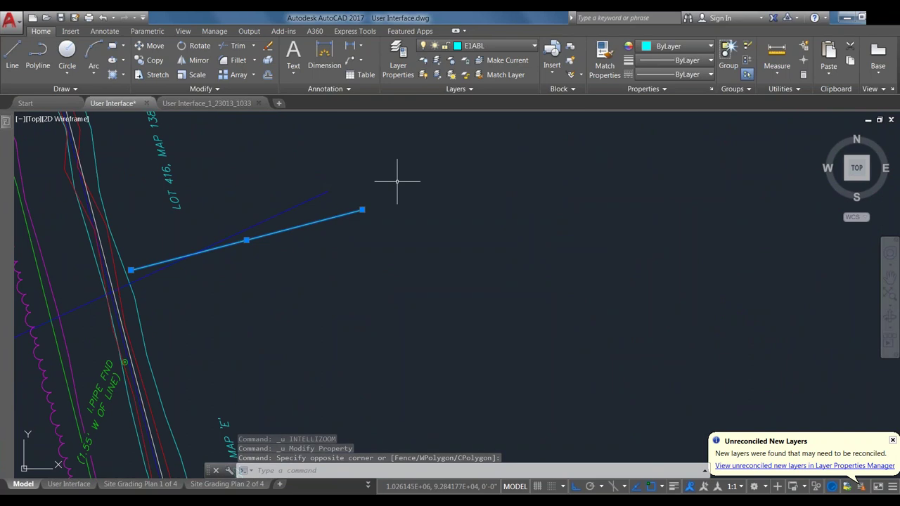
pyautogui.write('plot')
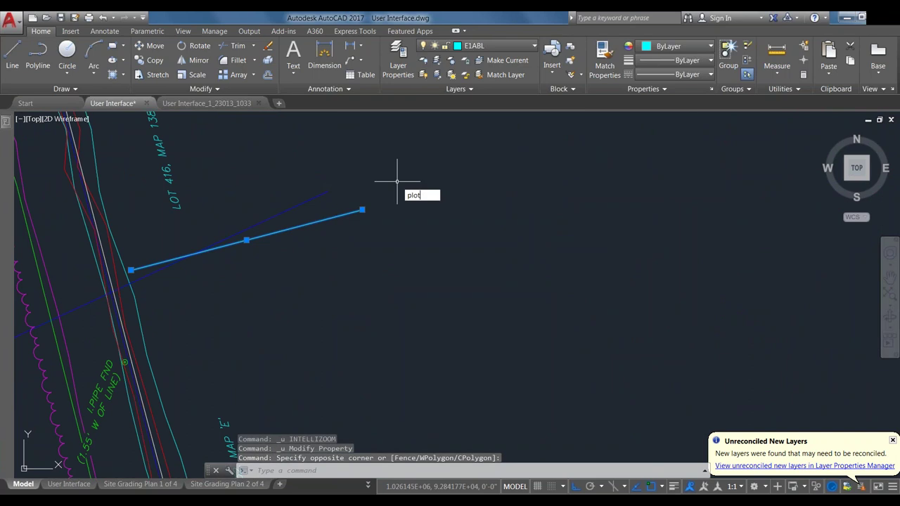
pyautogui.write('sy')
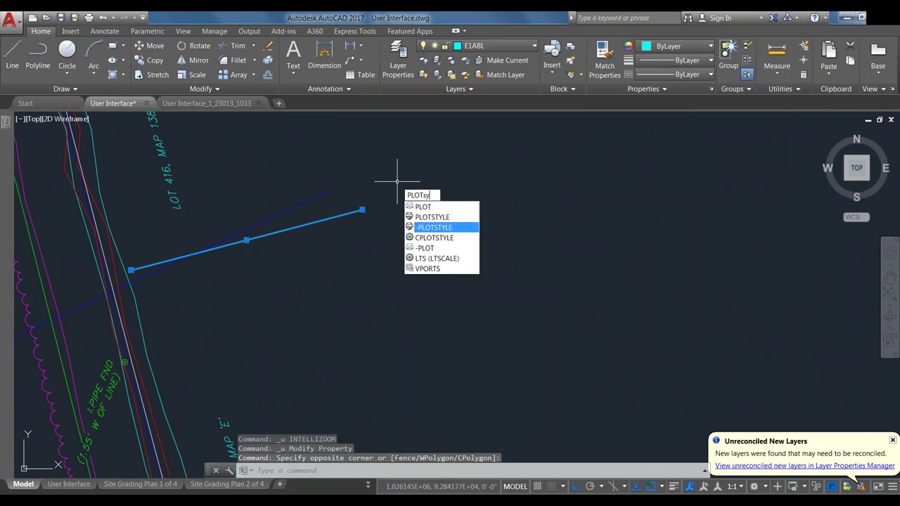
pyautogui.click(431, 217)
pyautogui.click(548, 310)
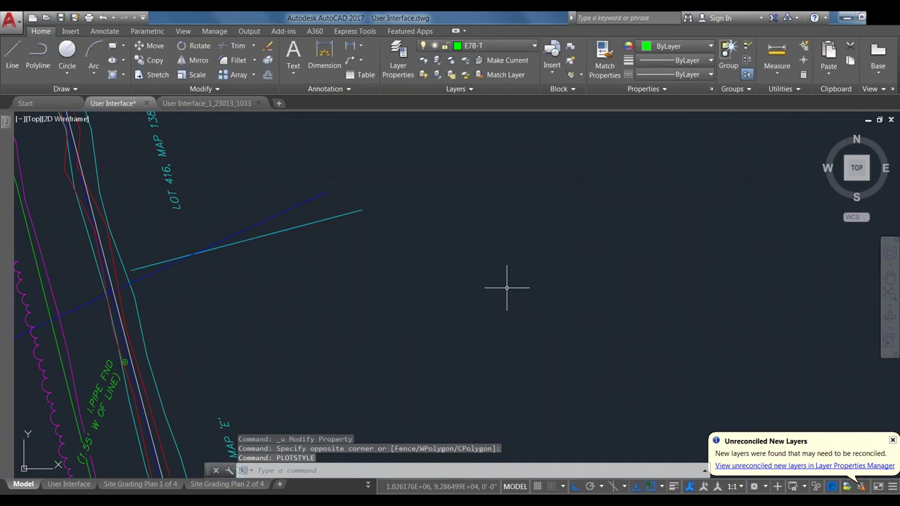
pyautogui.press('Escape')
pyautogui.press('Escape')
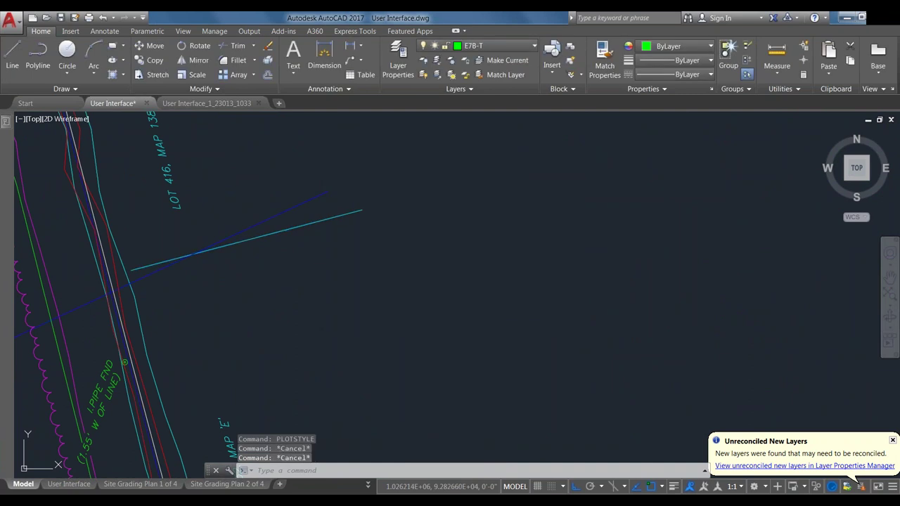
pyautogui.hotkey('ctrl', 'p')
pyautogui.click(608, 138)
pyautogui.scroll(1, 570, 153)
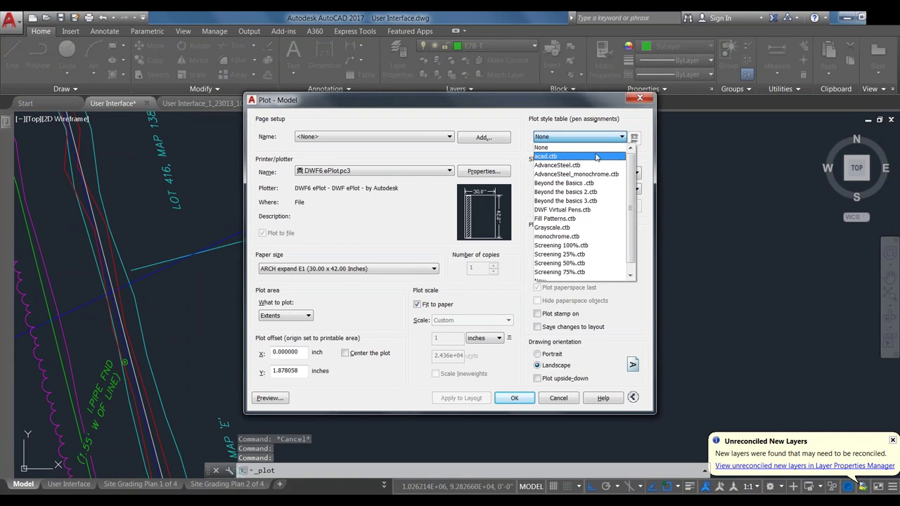
pyautogui.click(563, 154)
pyautogui.press('Return')
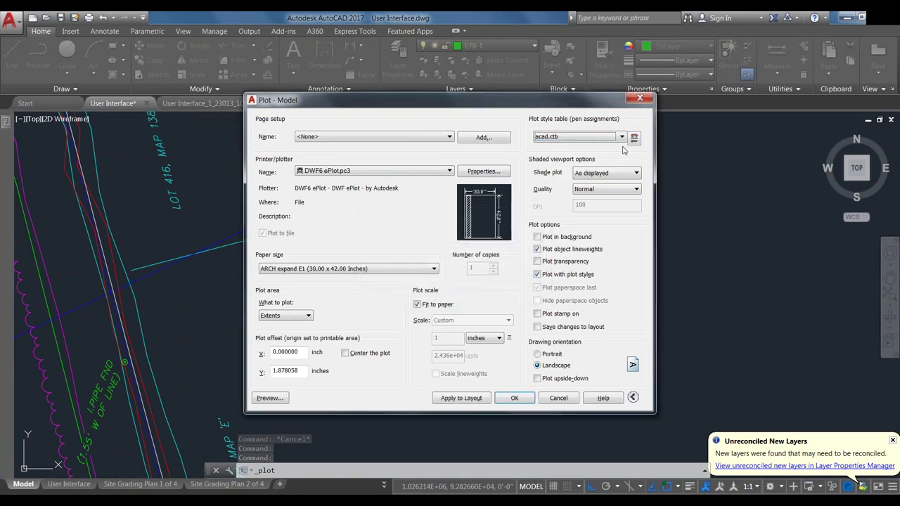
pyautogui.click(633, 137)
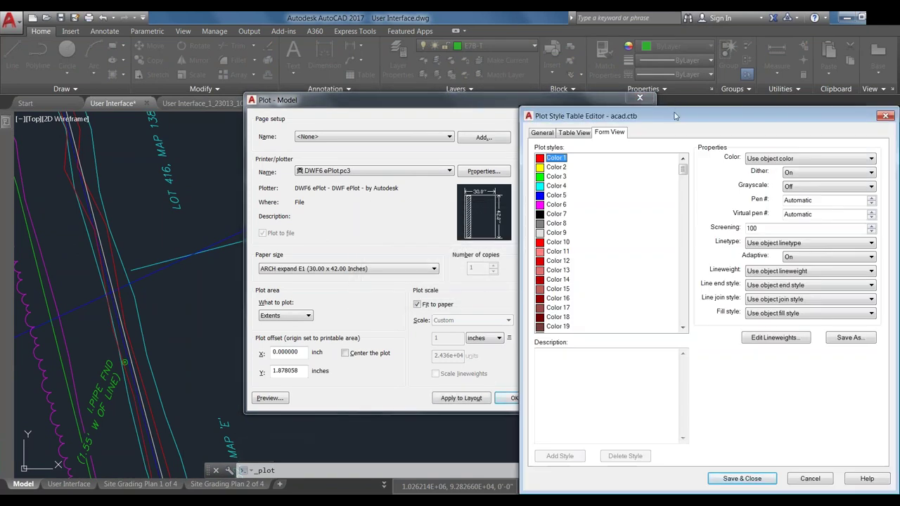
pyautogui.moveTo(678, 116); pyautogui.dragTo(273, 84)
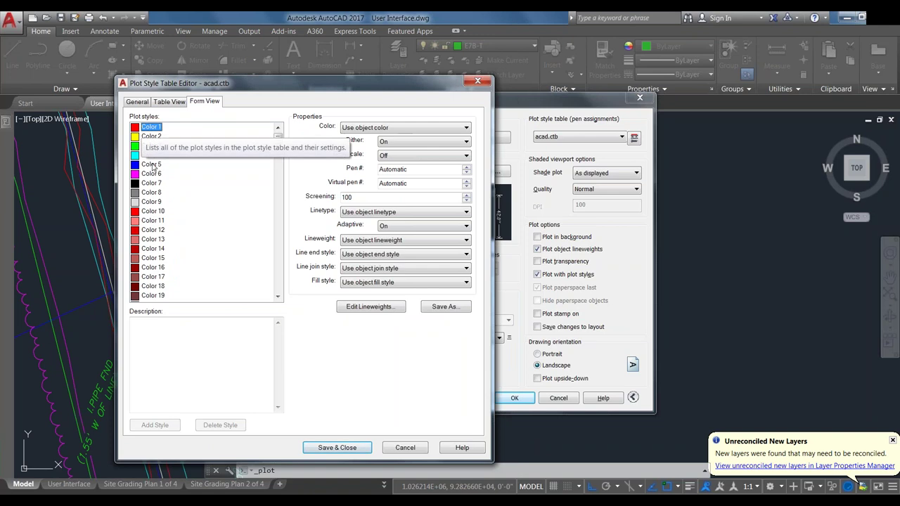
pyautogui.click(152, 145)
pyautogui.click(153, 156)
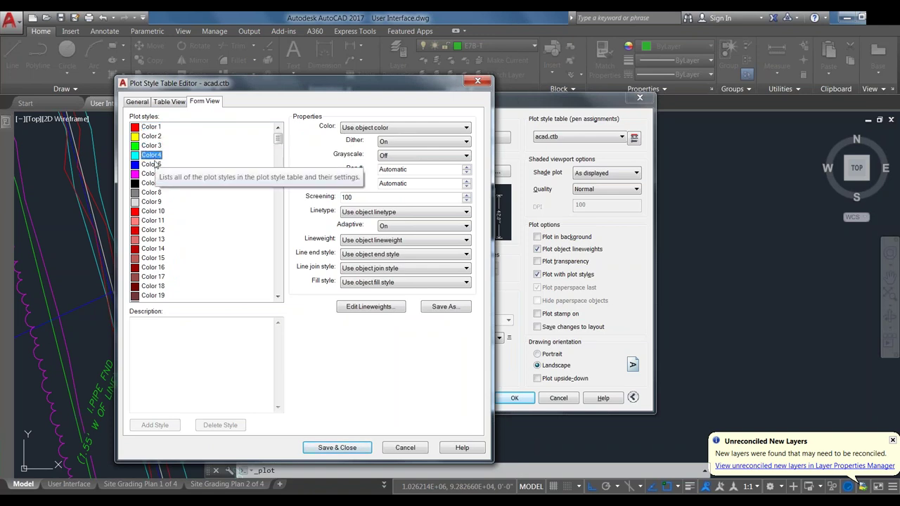
pyautogui.click(155, 164)
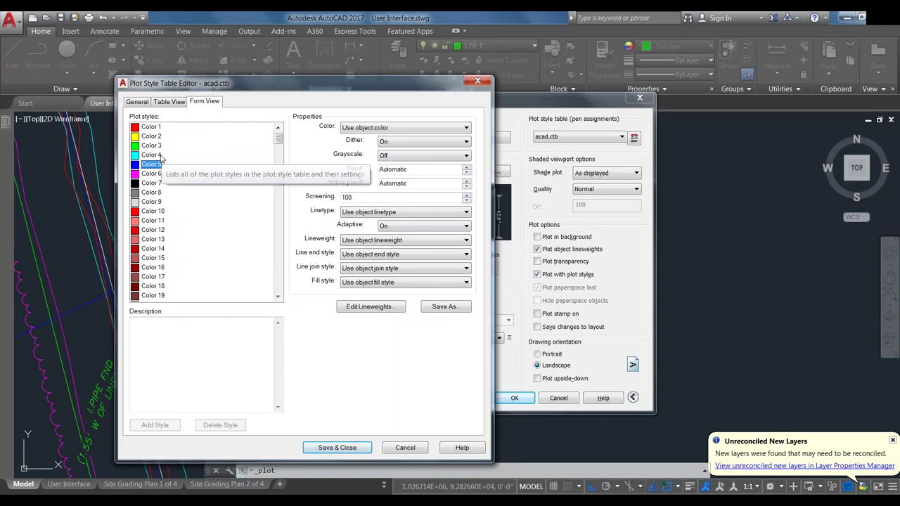
pyautogui.click(159, 155)
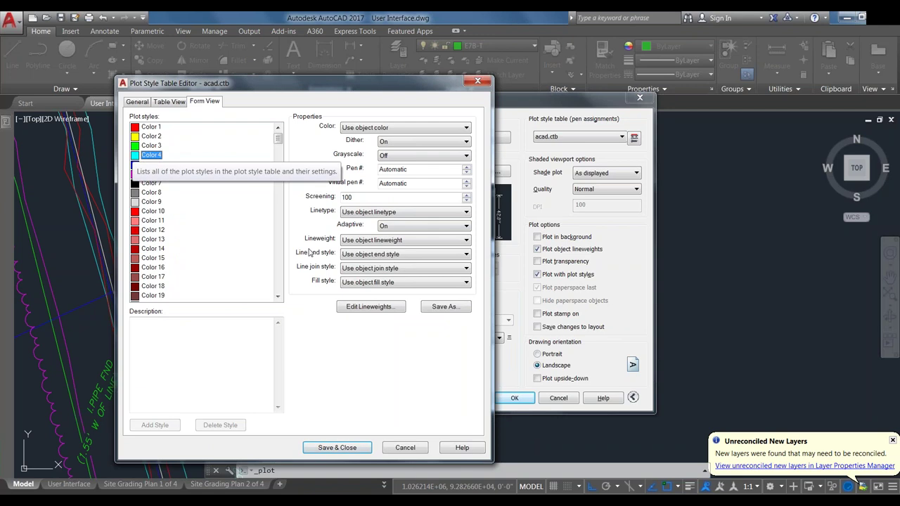
pyautogui.click(405, 448)
# - Close the plot settings, then check the cyan line's ByLayer colour in Properties without changing it
pyautogui.click(563, 399)
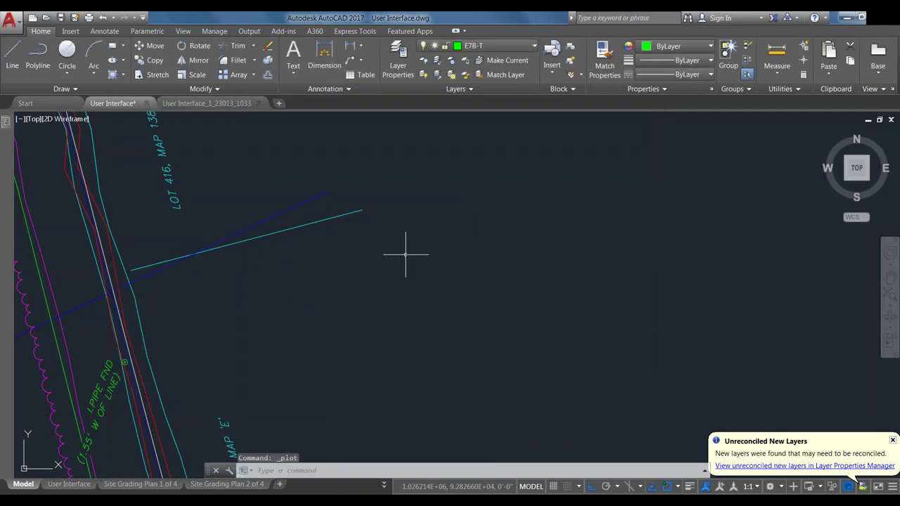
pyautogui.click(344, 221)
pyautogui.click(321, 211)
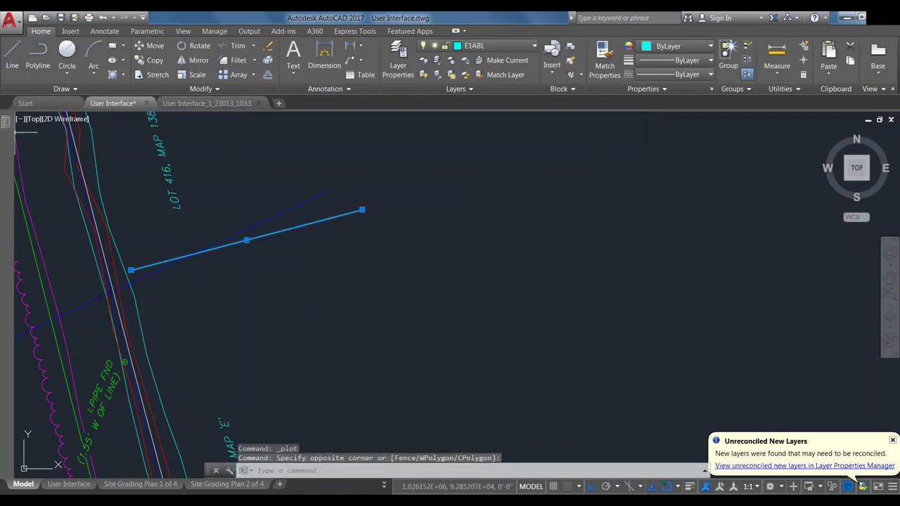
pyautogui.moveTo(31, 134)
pyautogui.click(226, 156)
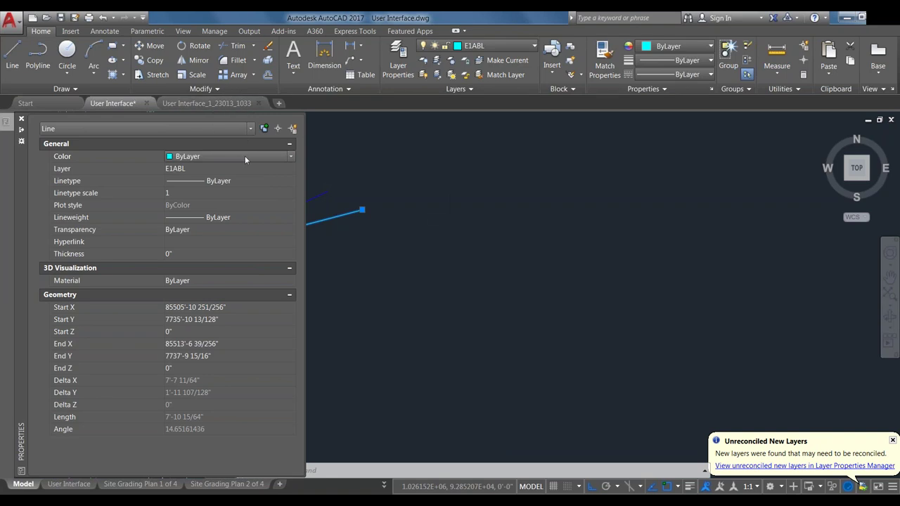
pyautogui.hotkey('ctrl', '1')
pyautogui.press('Escape')
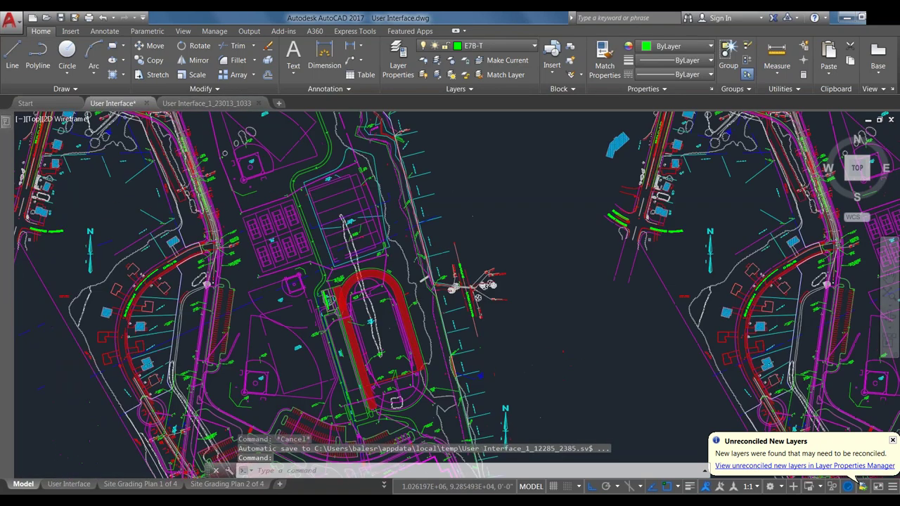
# - Set every object's colour to Magenta, dismissing the locked-layer warning, then clear the selection
pyautogui.hotkey('ctrl', 'a')
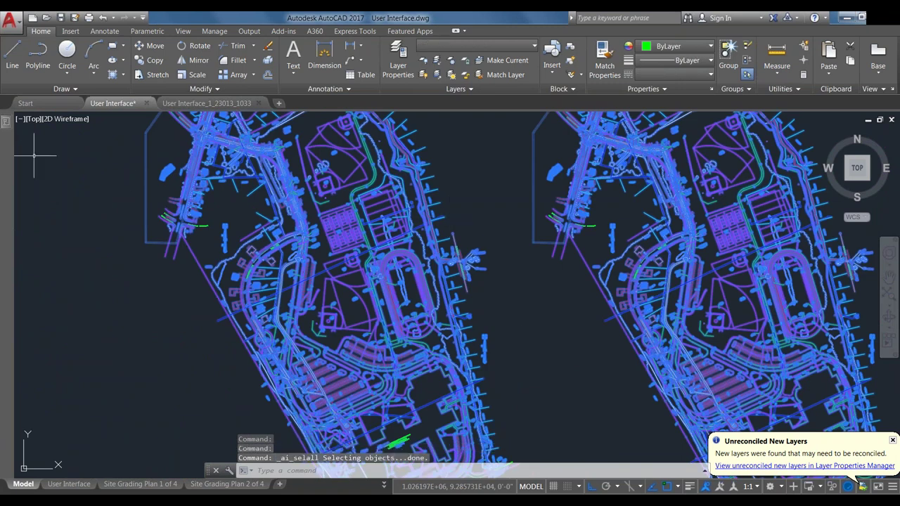
pyautogui.hotkey('ctrl', '1')
pyautogui.click(223, 156)
pyautogui.click(224, 155)
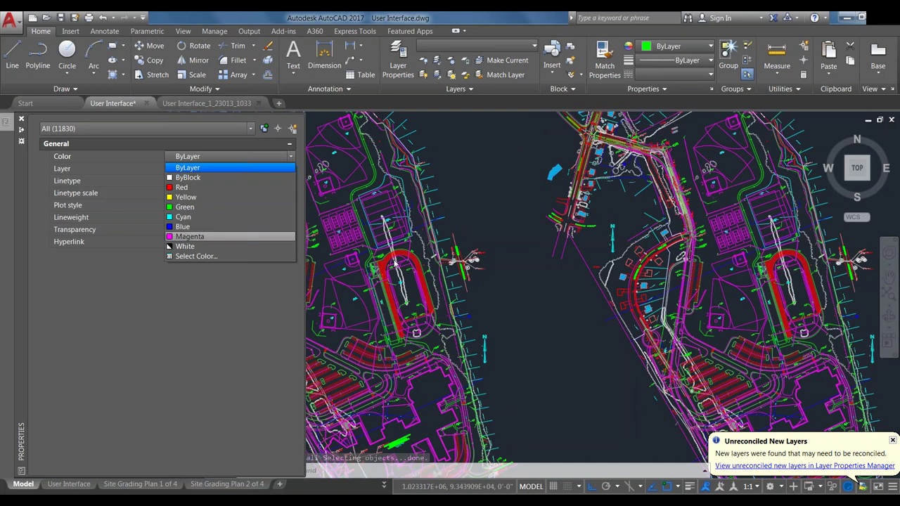
pyautogui.click(211, 237)
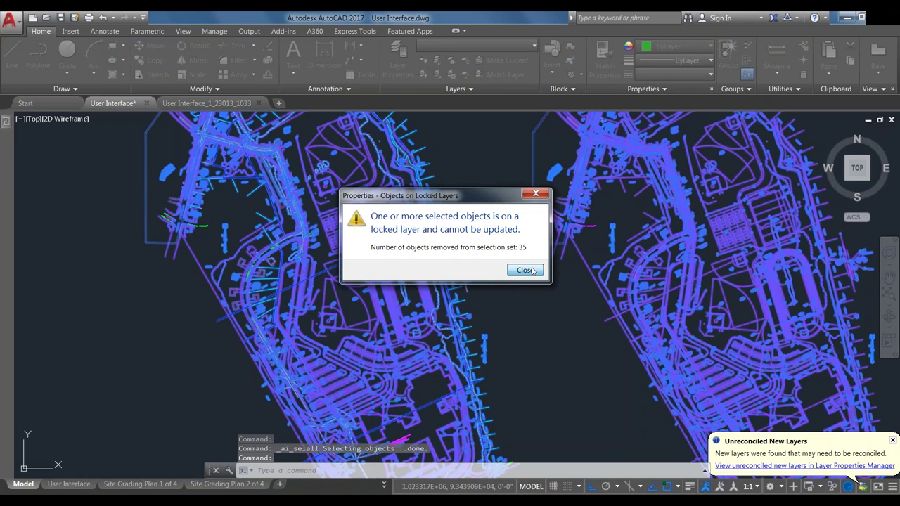
pyautogui.click(532, 270)
pyautogui.press('Escape')
# - Window-select both site plans and reset their colour to ByLayer, dismissing the locked-layer warning
pyautogui.moveTo(518, 257); pyautogui.dragTo(397, 224, button='middle')
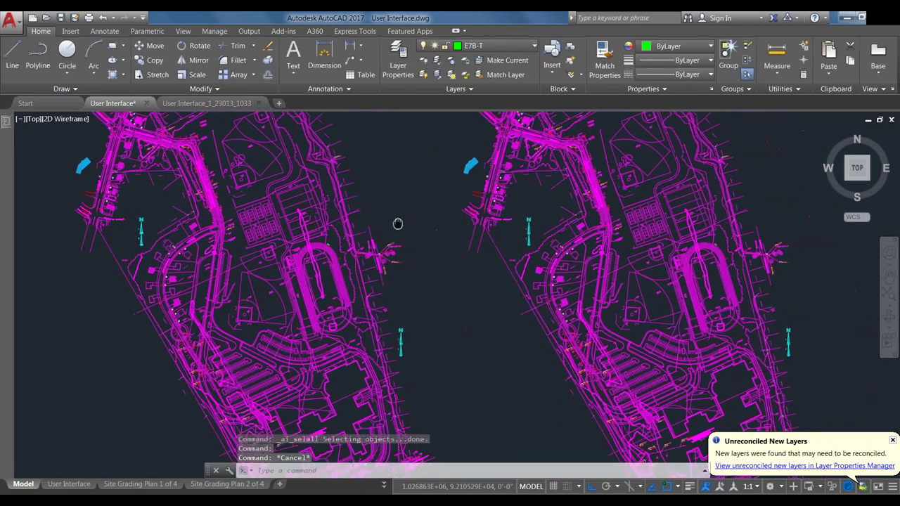
pyautogui.scroll(-5, 397, 224)
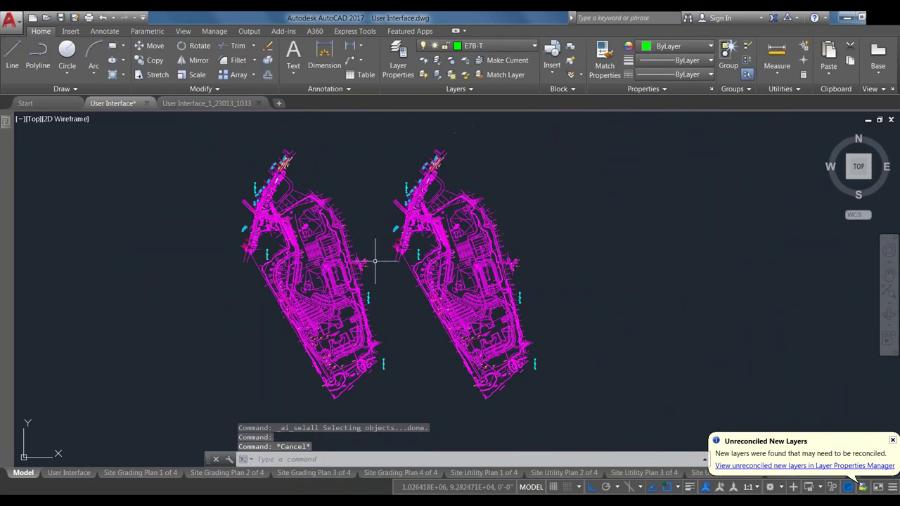
pyautogui.click(204, 125)
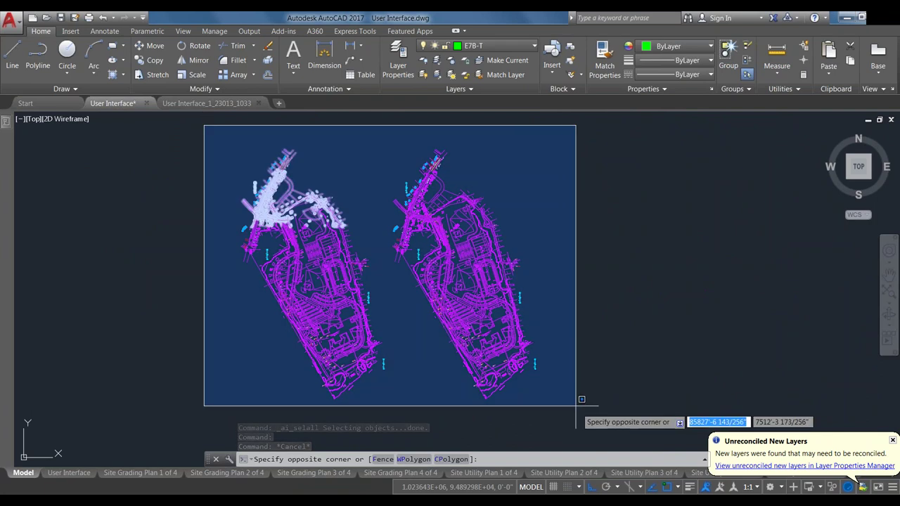
pyautogui.click(587, 408)
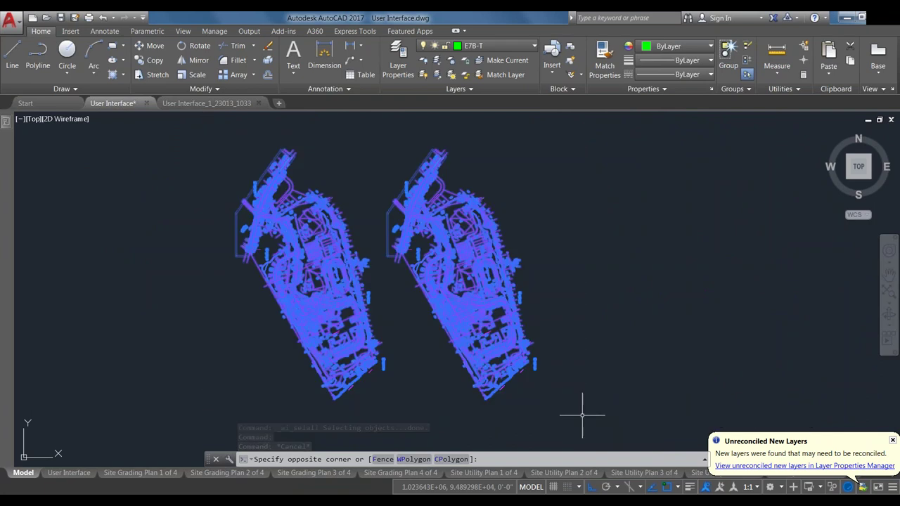
pyautogui.hotkey('ctrl', '1')
pyautogui.click(201, 156)
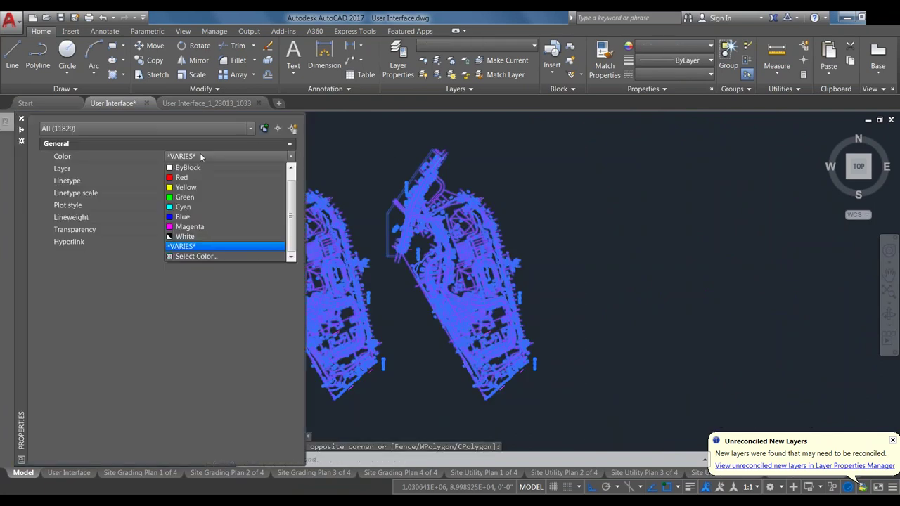
pyautogui.scroll(1, 225, 177)
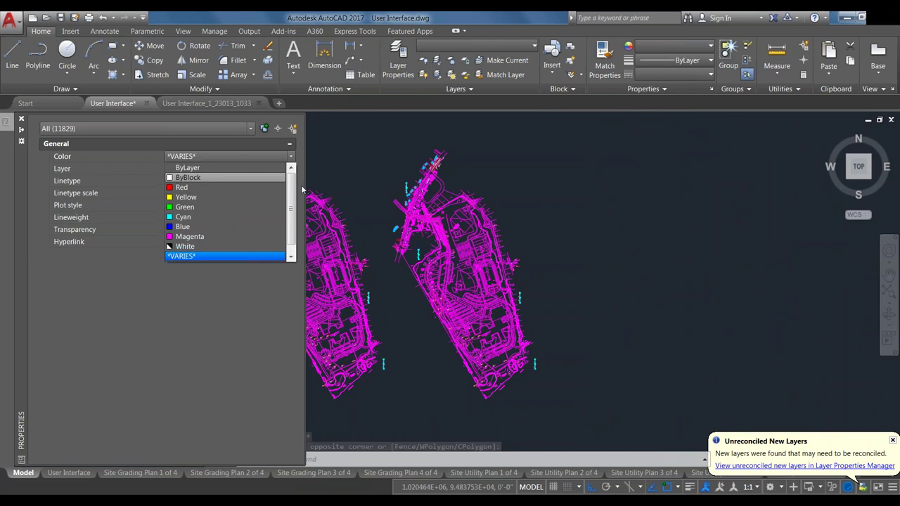
pyautogui.click(198, 168)
pyautogui.click(523, 268)
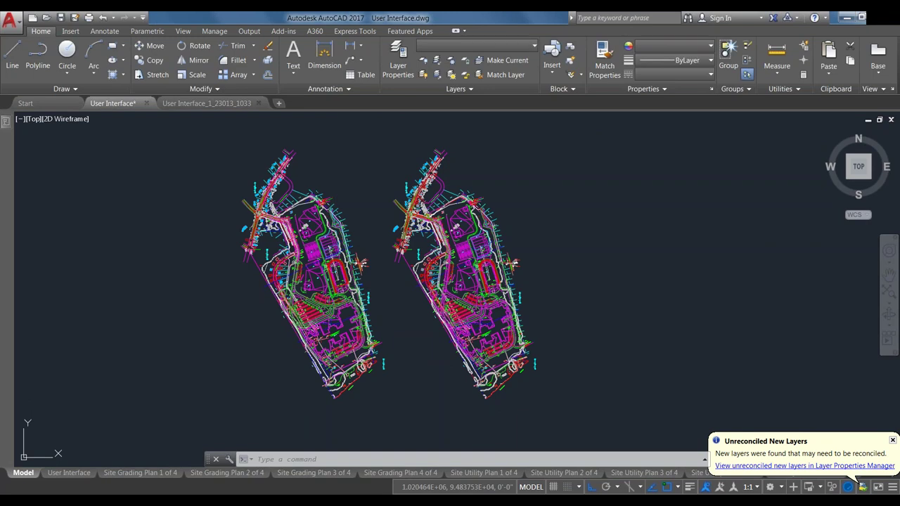
pyautogui.hotkey('ctrl', 'a')
pyautogui.scroll(2, 360, 228)
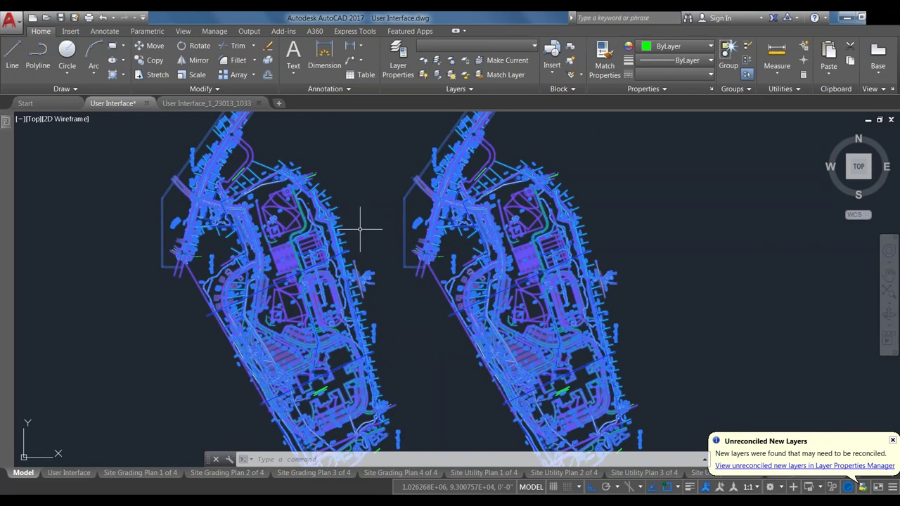
pyautogui.press('Escape')
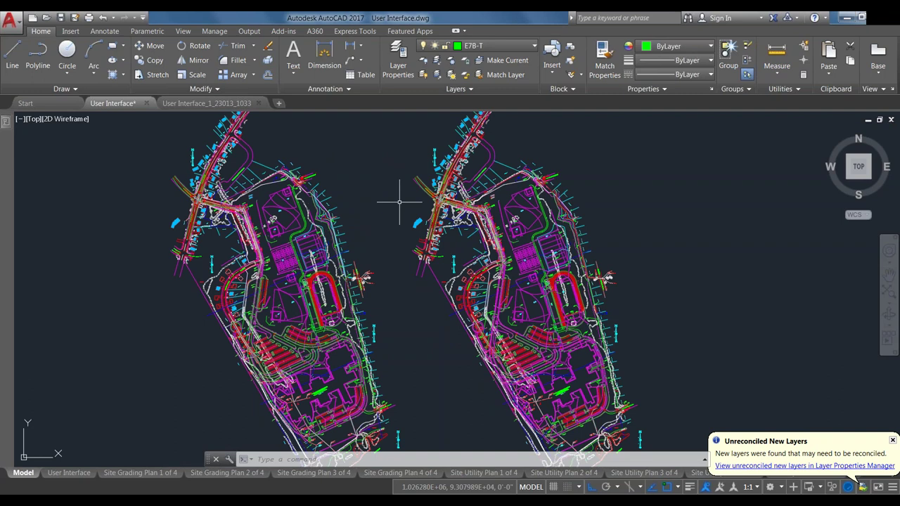
# - Start attaching User Interface_1_23013_1033 as a DWG reference from the XR palette
pyautogui.write('xr')
pyautogui.press('Return')
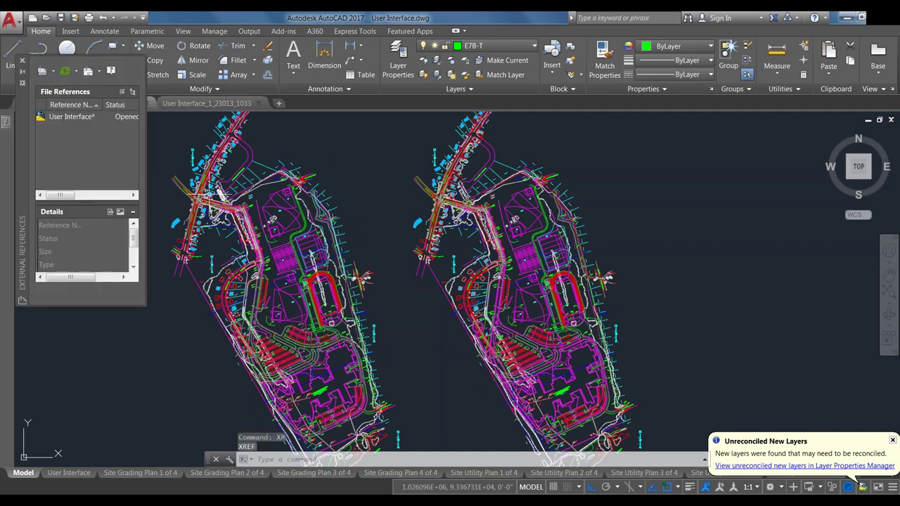
pyautogui.rightClick(65, 127)
pyautogui.click(99, 157)
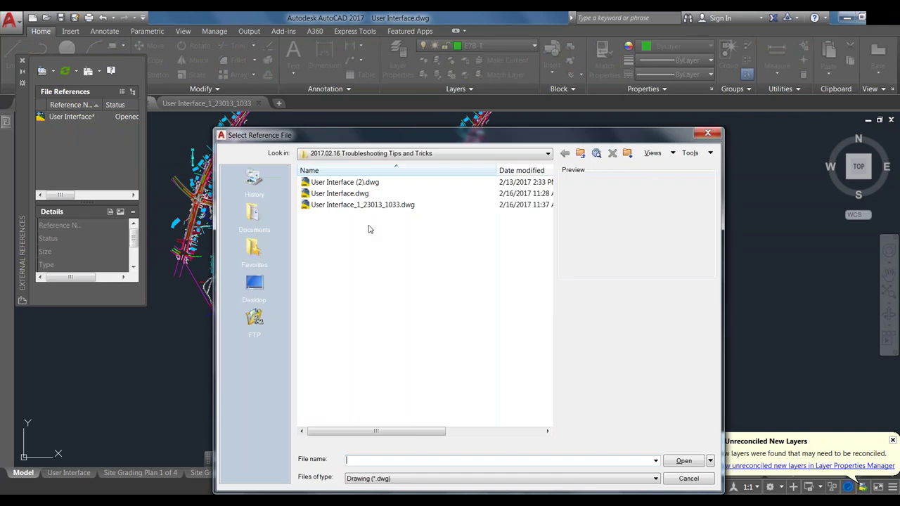
pyautogui.click(672, 462)
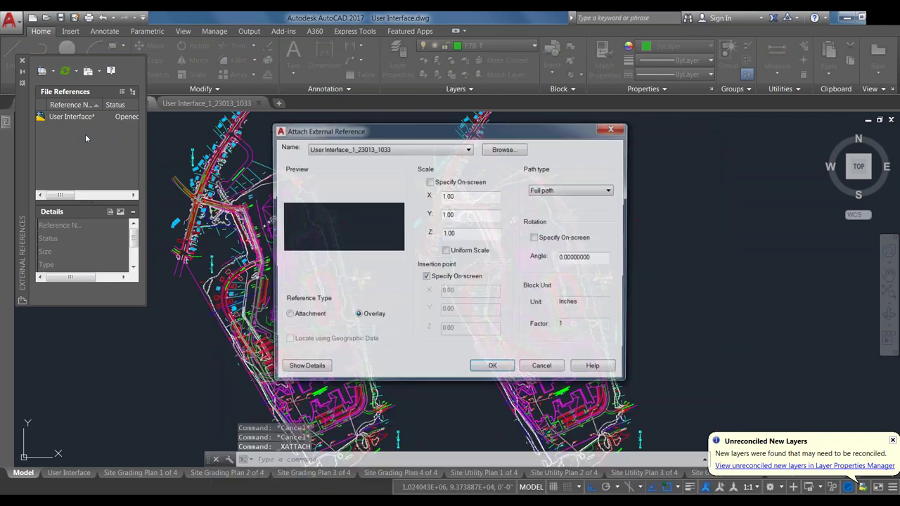
# - Calculate 1/25.4 in the calculator and copy the result
pyautogui.doubleClick(475, 197)
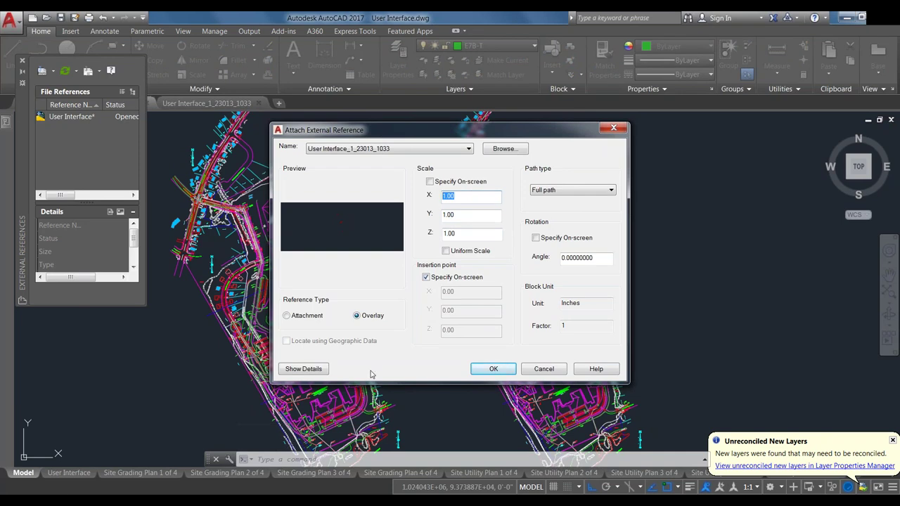
pyautogui.moveTo(138, 495)
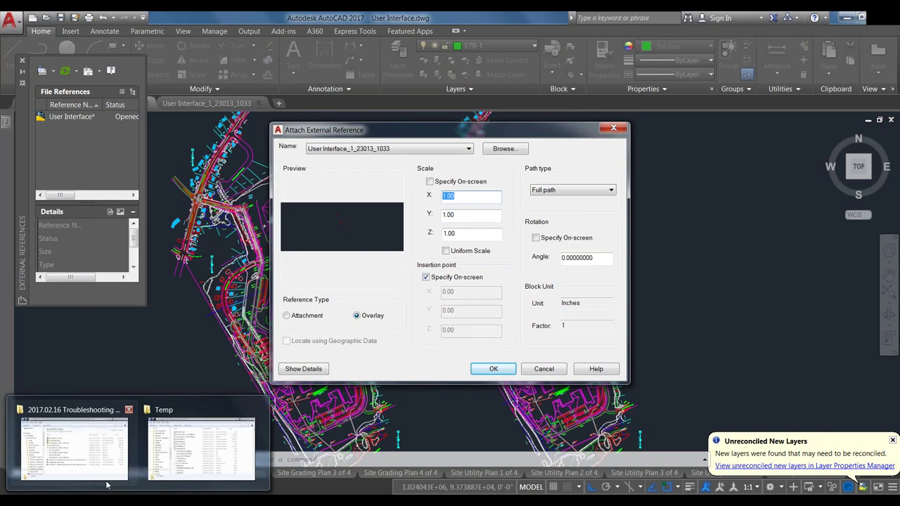
pyautogui.moveTo(113, 482)
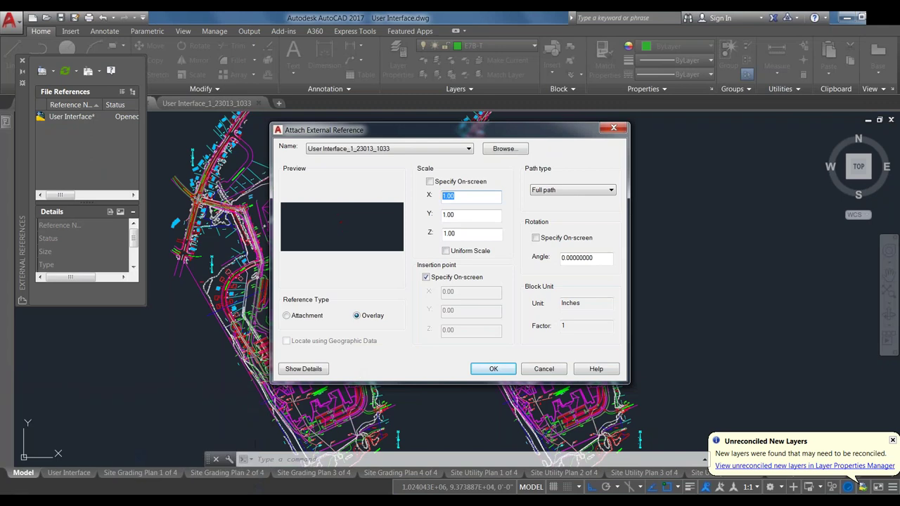
pyautogui.write('1')
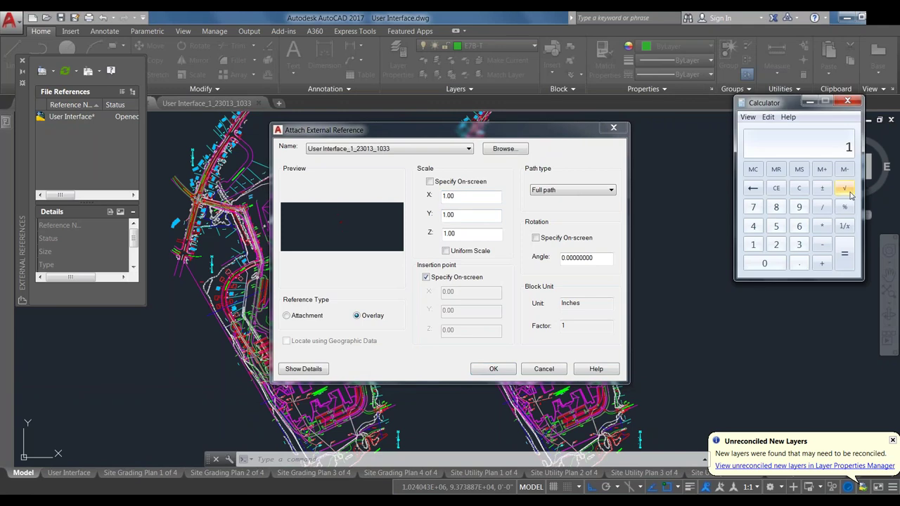
pyautogui.write('25.4')
pyautogui.press('Return')
pyautogui.click(768, 116)
pyautogui.click(770, 128)
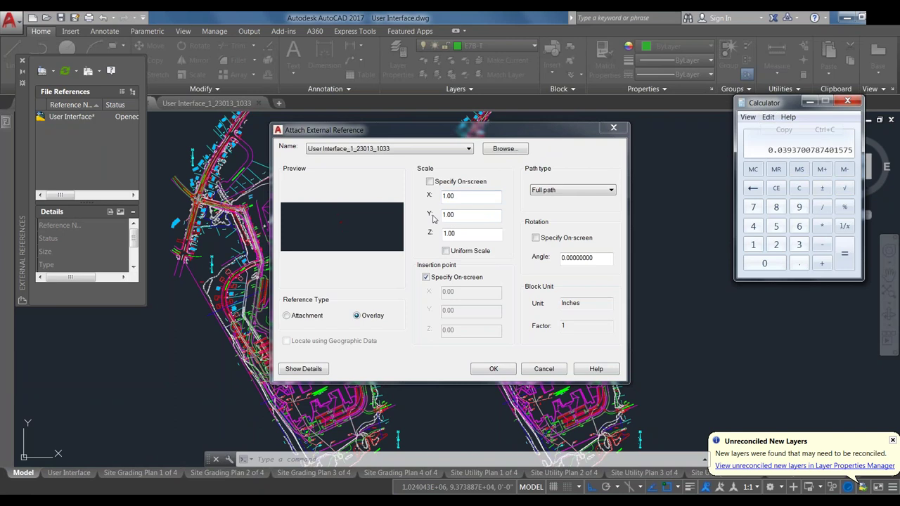
# - Paste the 0.0393700787401575 factor into the X, Y and Z scale fields
pyautogui.click(363, 222)
pyautogui.click(469, 198)
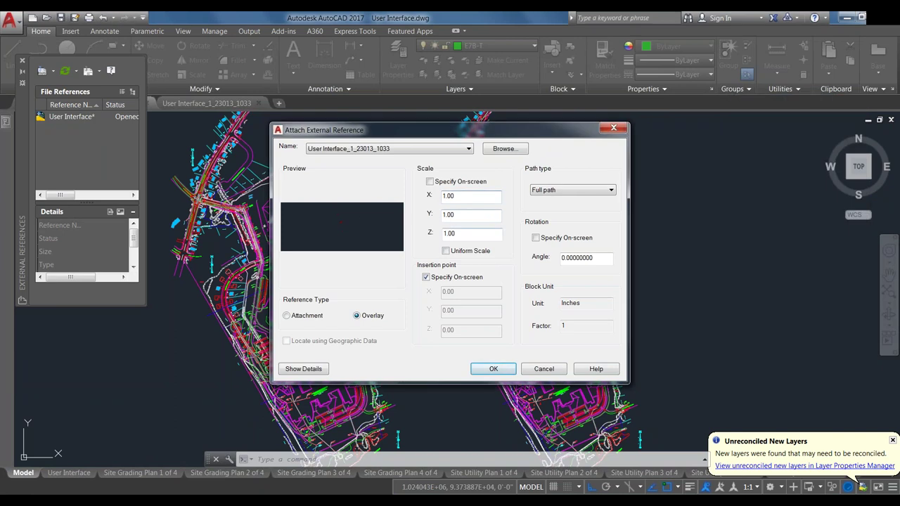
pyautogui.hotkey('alt', 'Tab')
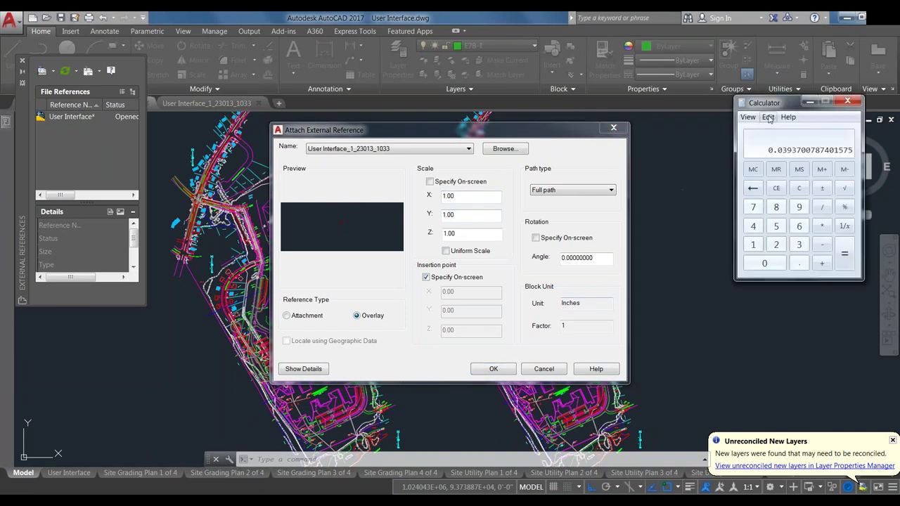
pyautogui.click(768, 116)
pyautogui.click(783, 130)
pyautogui.hotkey('alt', 'Tab')
pyautogui.hotkey('ctrl', 'v')
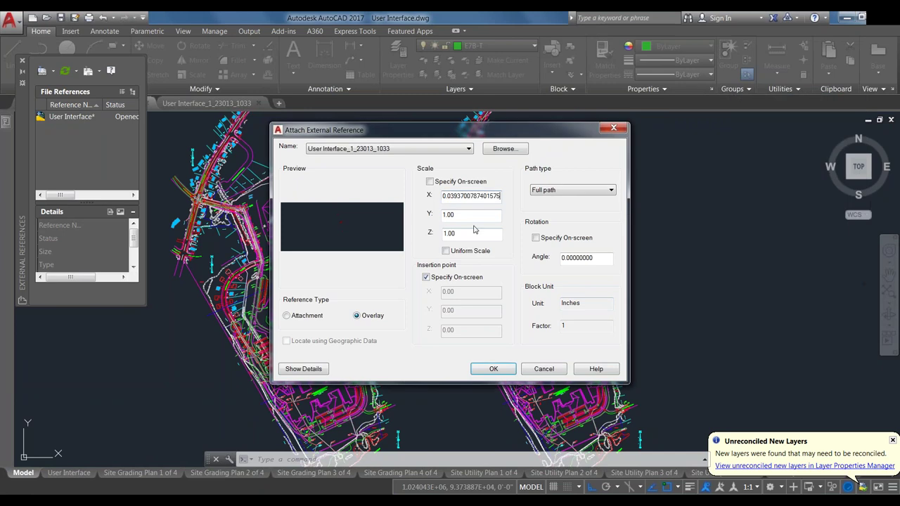
pyautogui.press('Tab')
pyautogui.hotkey('ctrl', 'v')
pyautogui.press('Tab')
pyautogui.hotkey('ctrl', 'v')
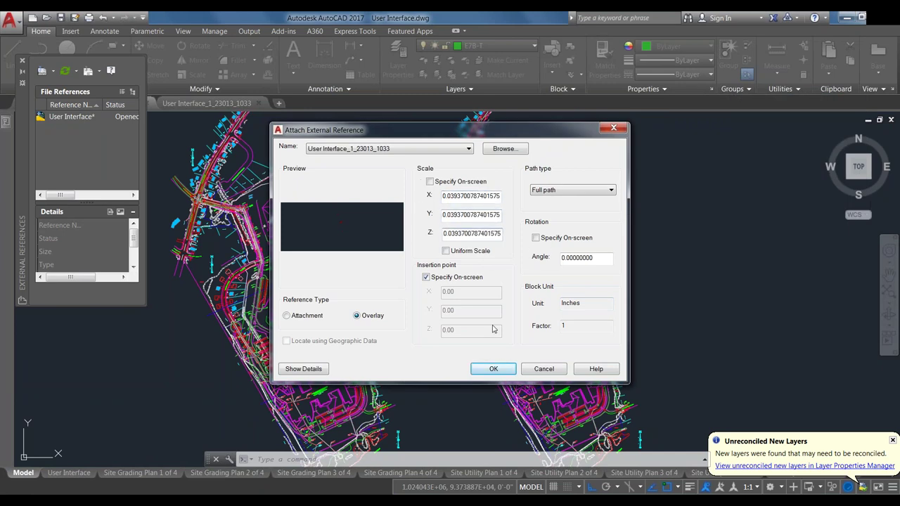
# - Insert the overlay at 0,0 instead of on screen and attach it
pyautogui.click(465, 283)
pyautogui.click(464, 280)
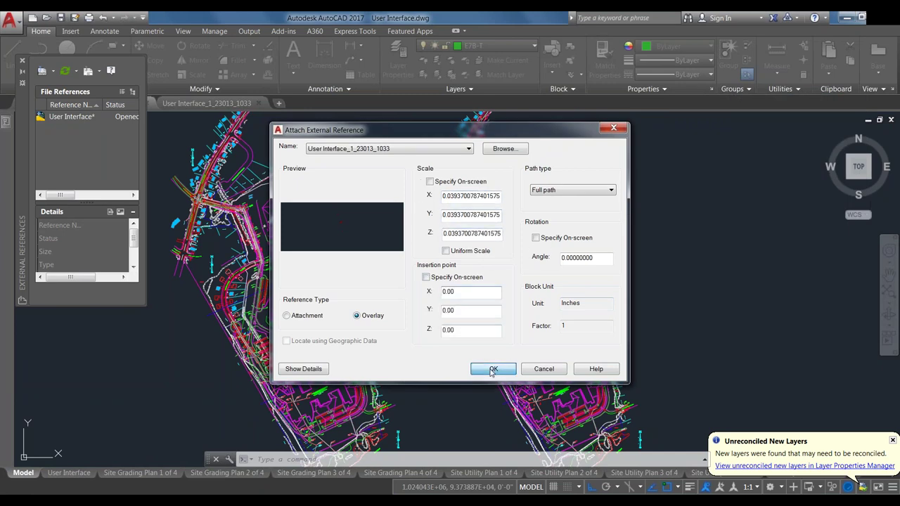
pyautogui.click(492, 370)
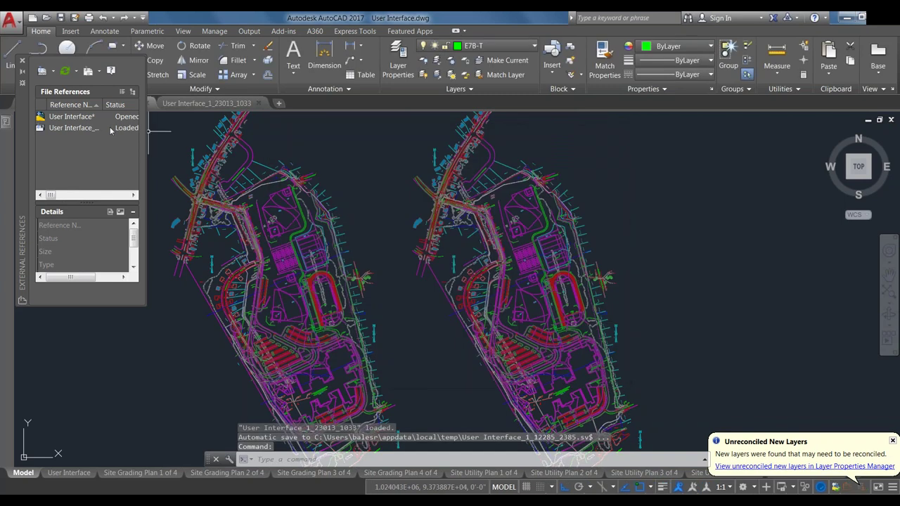
# - Filter the Layer Properties Manager to the User Interface xref's layers, checking colours without changing any
pyautogui.click(398, 56)
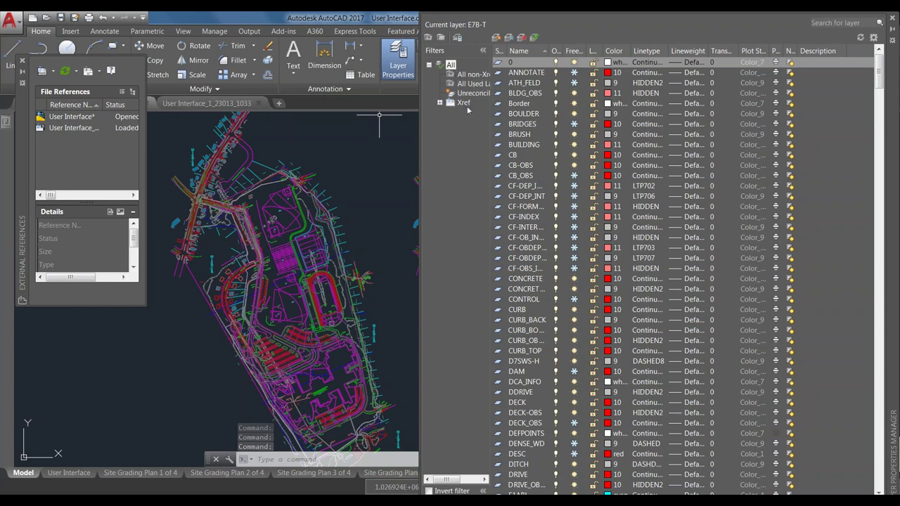
pyautogui.click(464, 103)
pyautogui.click(439, 103)
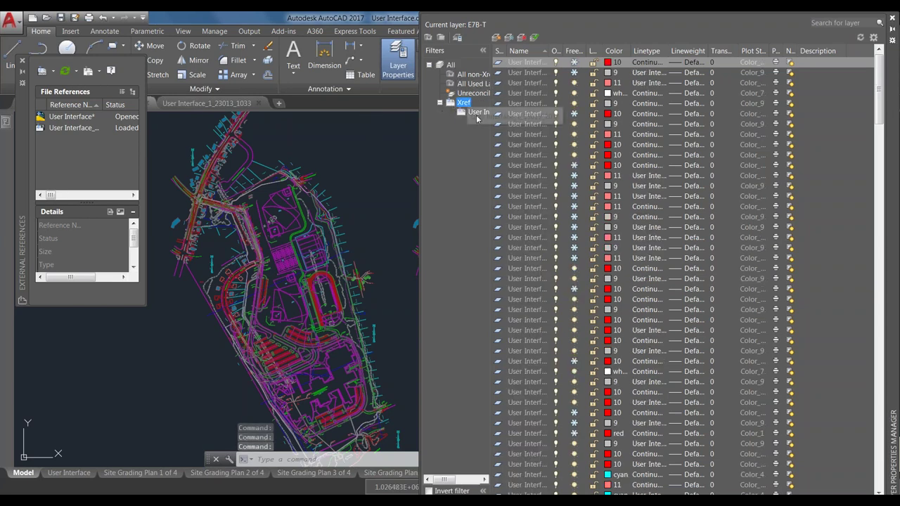
pyautogui.click(509, 113)
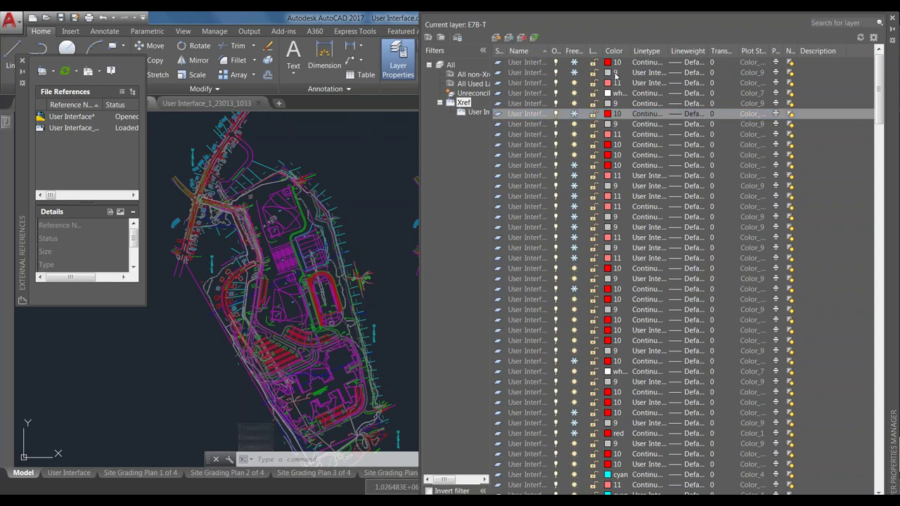
pyautogui.click(607, 73)
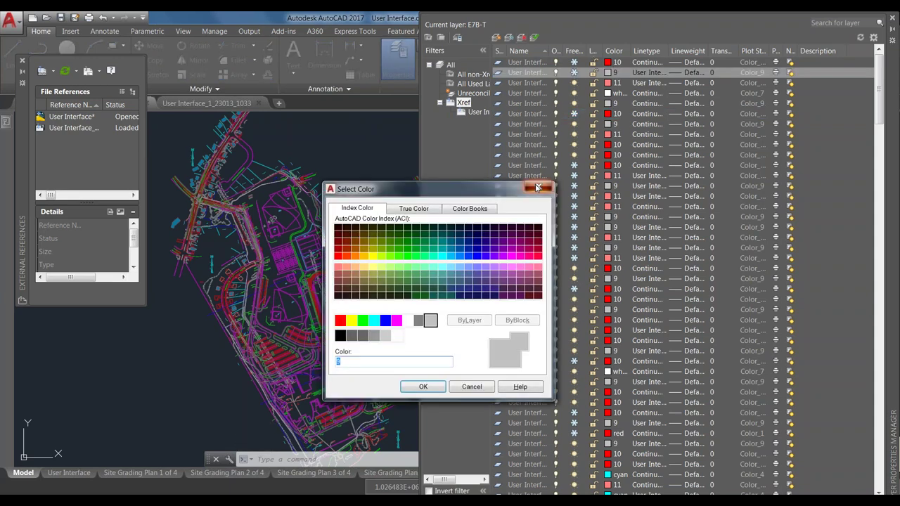
pyautogui.click(538, 187)
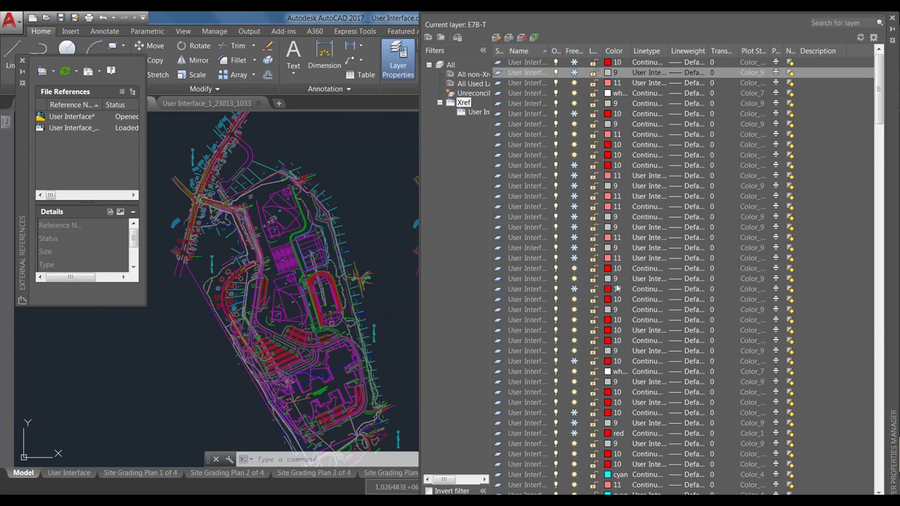
pyautogui.moveTo(879, 79); pyautogui.dragTo(878, 199)
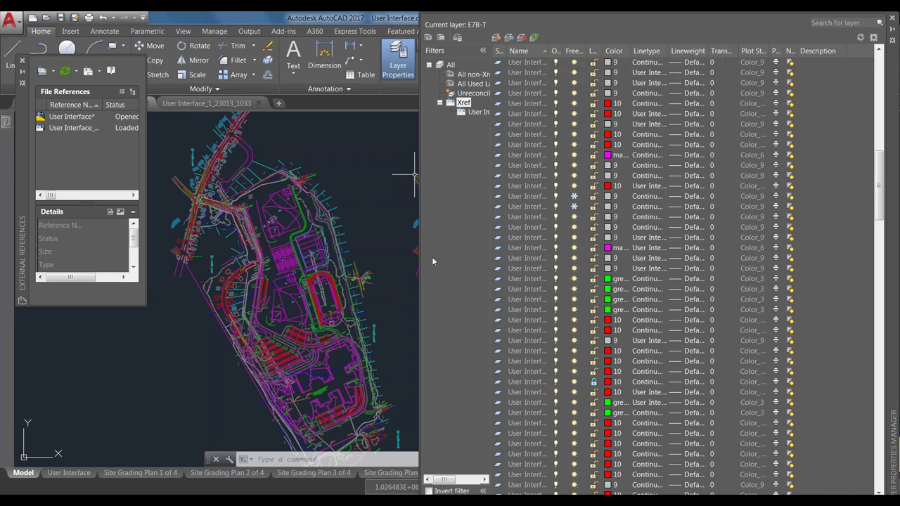
# - Filter the layer list to the site plan xref's layers and select a few of them
pyautogui.click(331, 285)
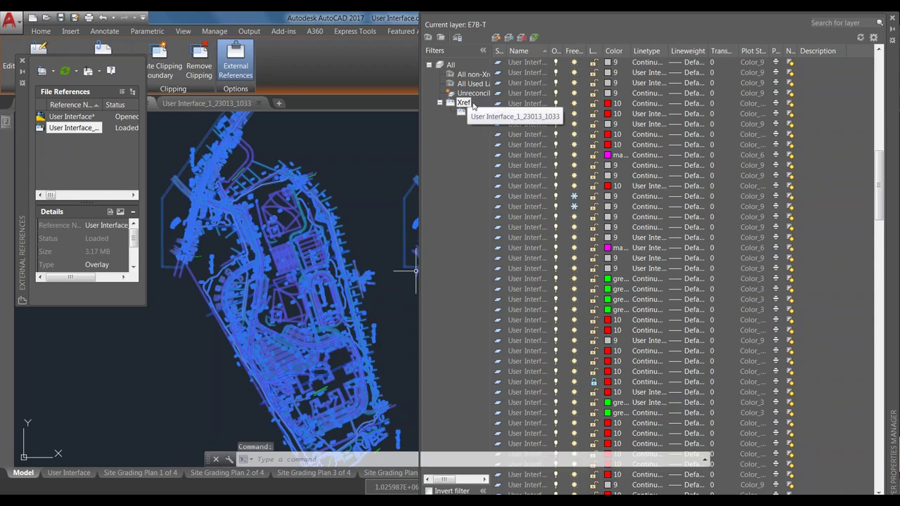
pyautogui.click(479, 113)
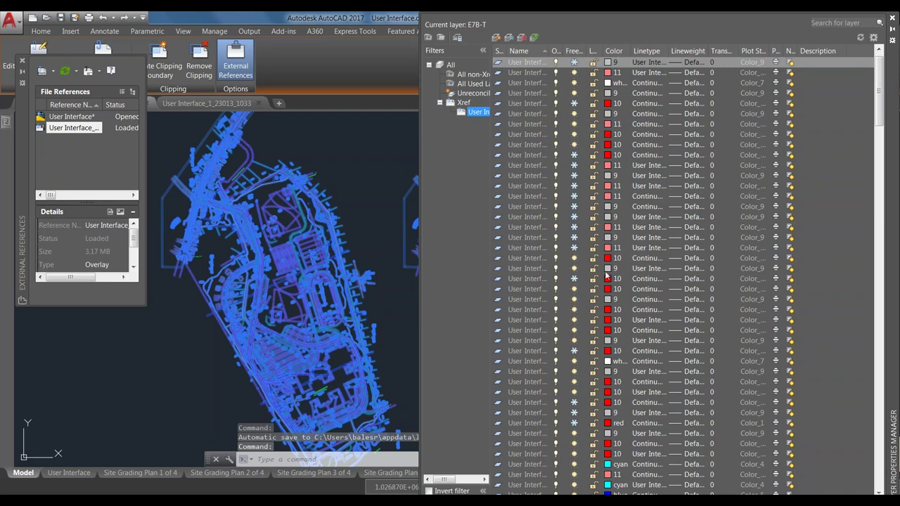
pyautogui.click(527, 62)
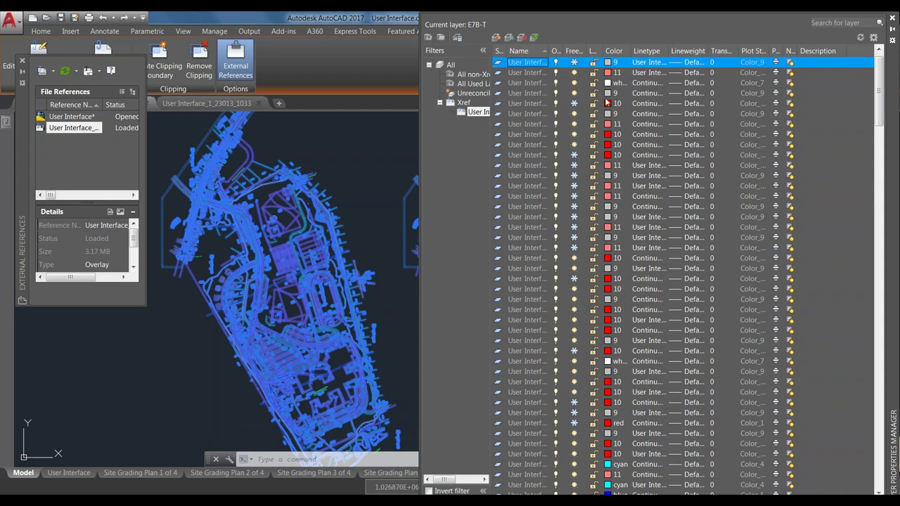
pyautogui.click(610, 93)
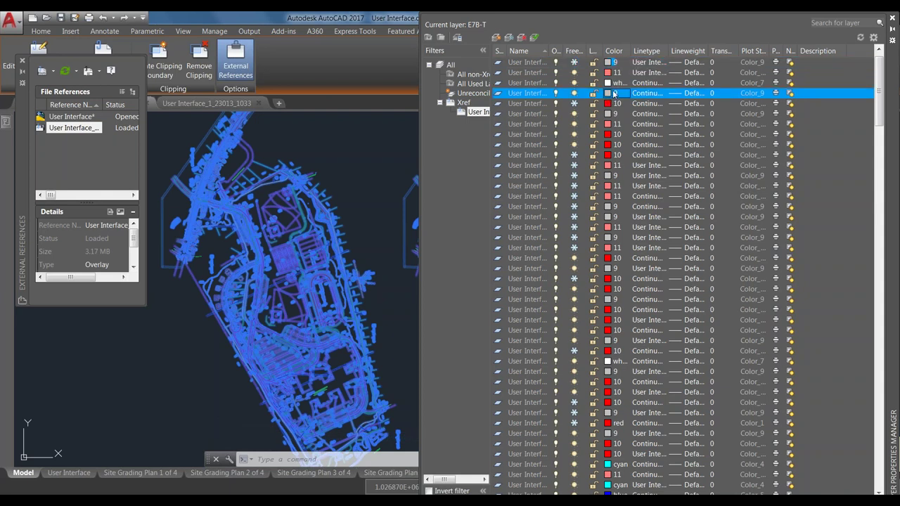
pyautogui.rightClick(612, 93)
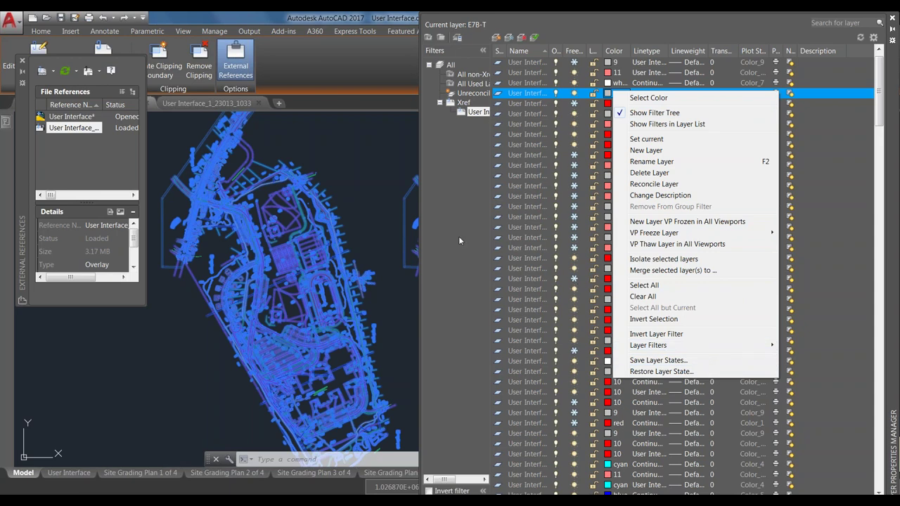
pyautogui.click(358, 221)
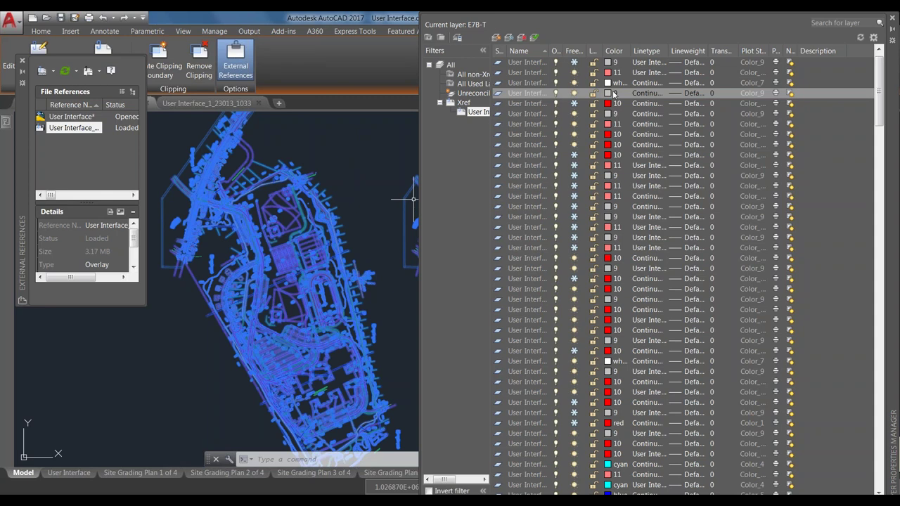
# - Select all the xref layers and set their colour to white
pyautogui.click(516, 73)
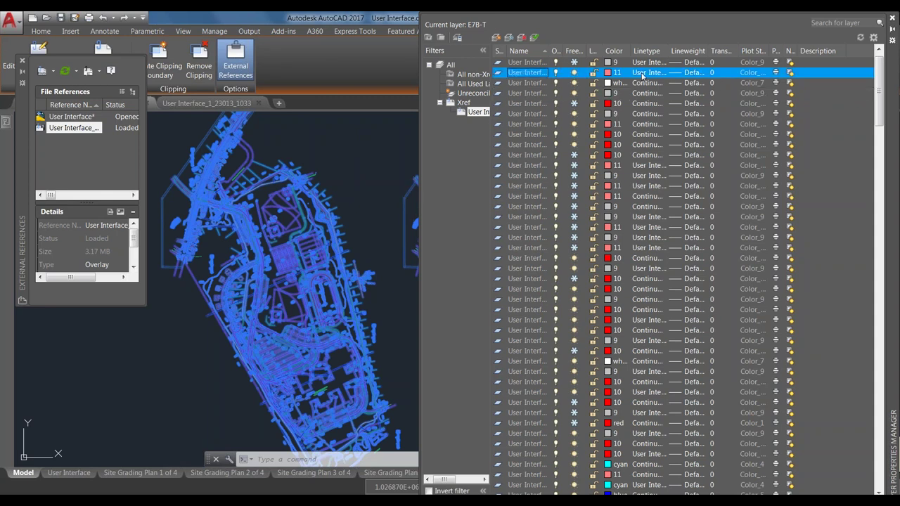
pyautogui.hotkey('ctrl', 'a')
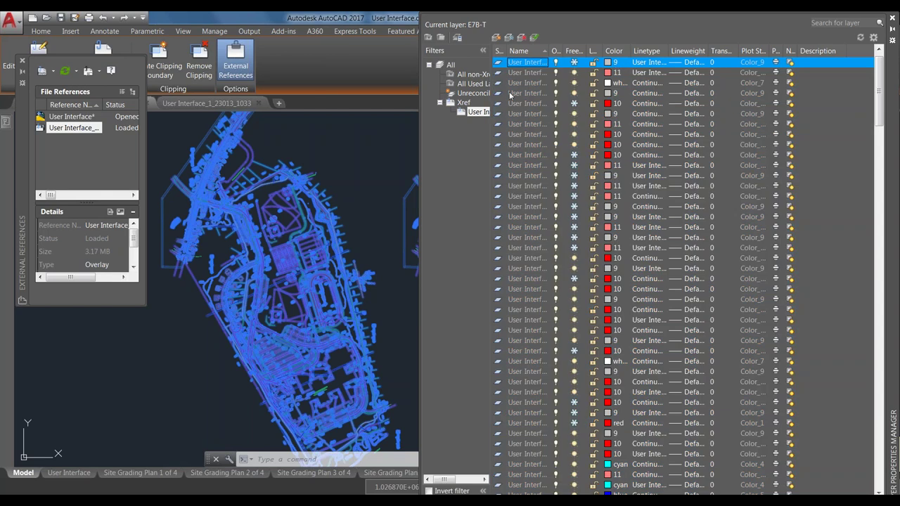
pyautogui.click(622, 64)
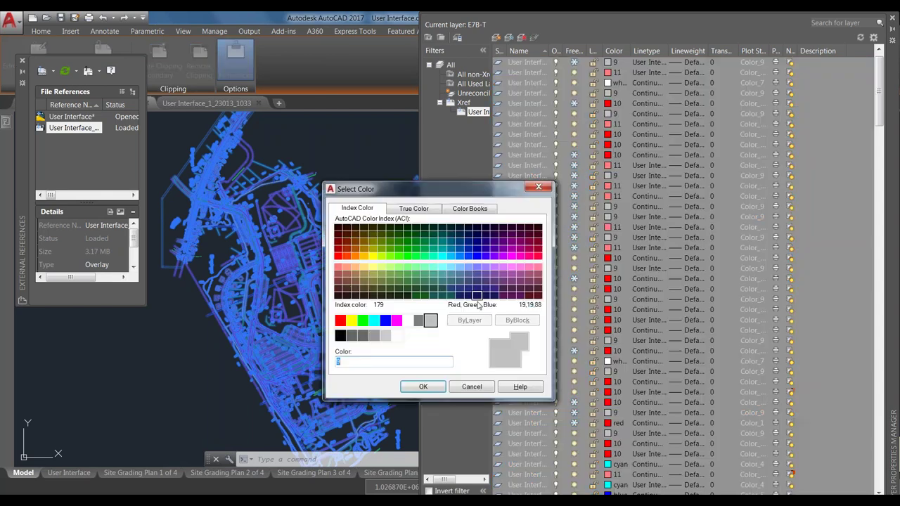
pyautogui.click(408, 322)
pyautogui.click(423, 387)
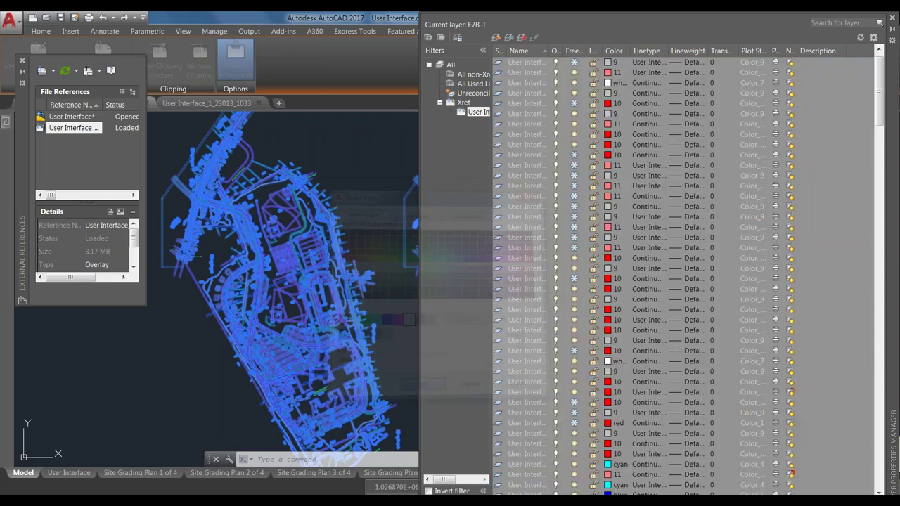
pyautogui.click(407, 377)
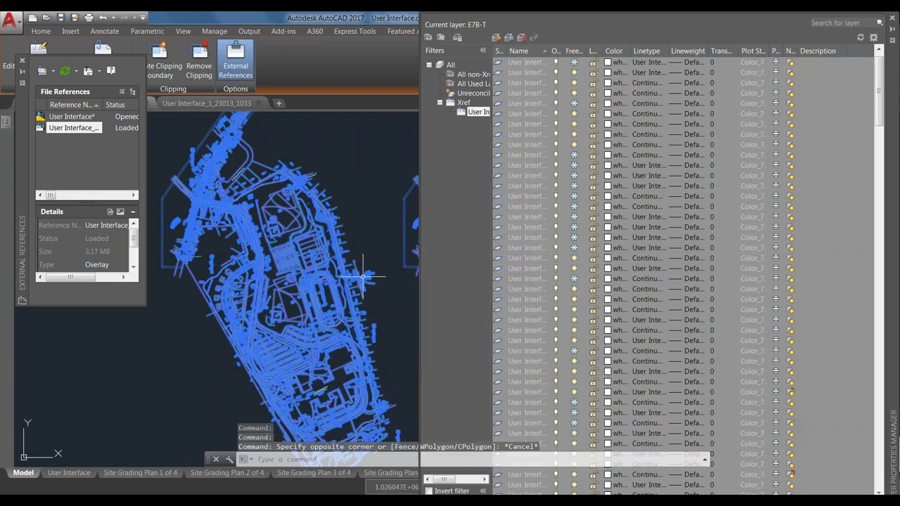
pyautogui.press('Escape')
pyautogui.press('Escape')
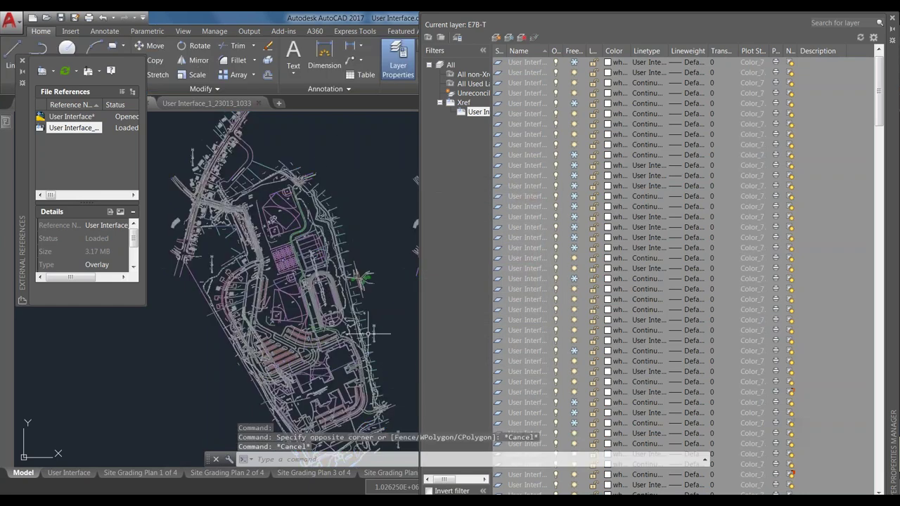
# - Save, then cycle through the Site Grading Plan 2 of 4 and User Interface layouts back to Model
pyautogui.click(61, 17)
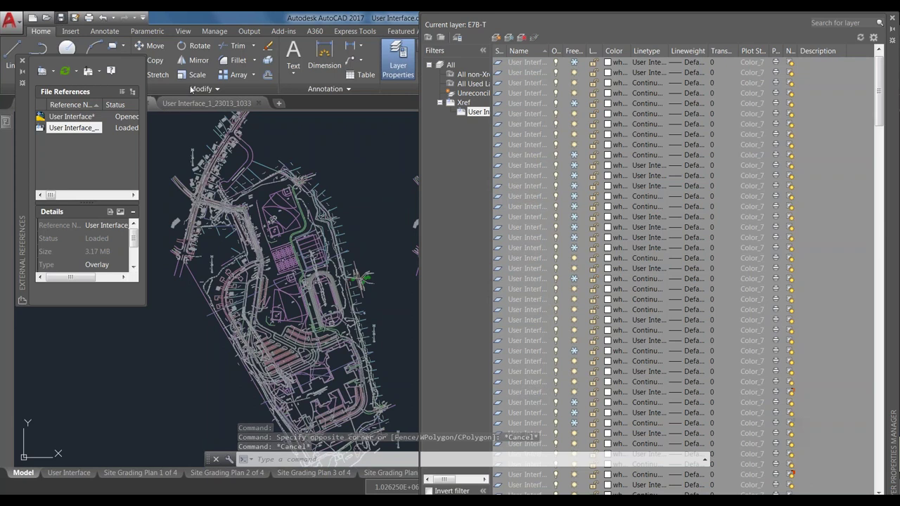
pyautogui.moveTo(201, 109)
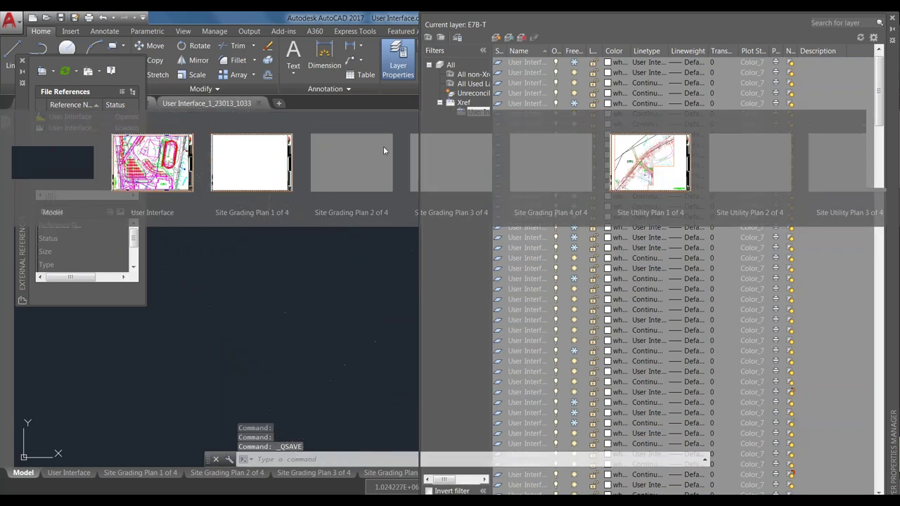
pyautogui.click(383, 146)
pyautogui.click(184, 145)
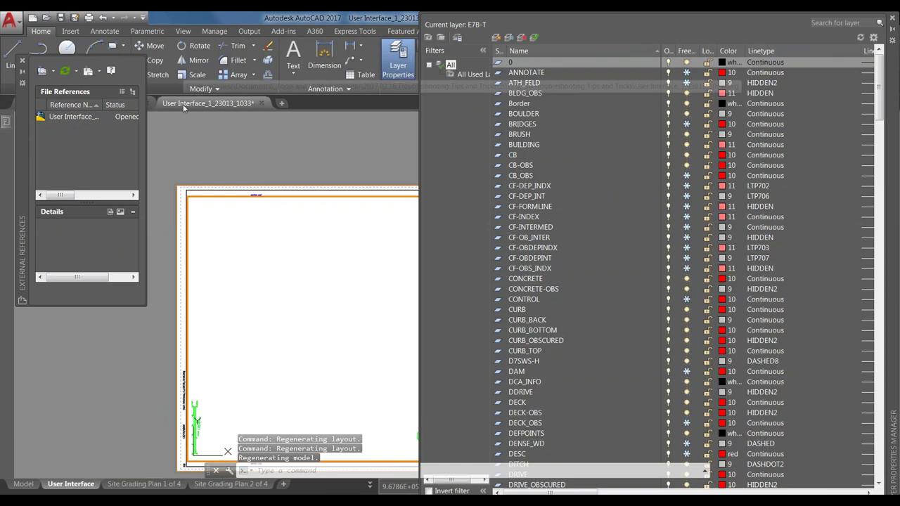
pyautogui.moveTo(160, 103)
pyautogui.click(85, 152)
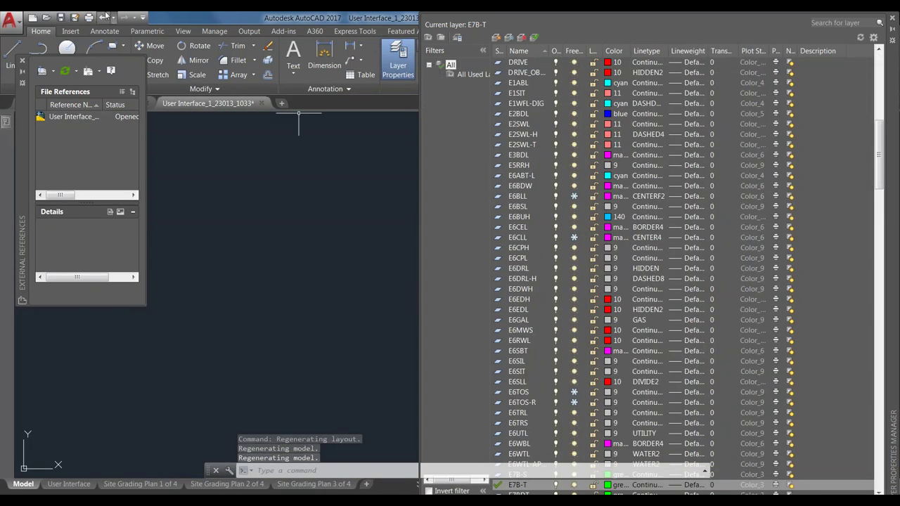
# - Save again and close the User Interface_1_23013_1033 drawing tab
pyautogui.click(68, 22)
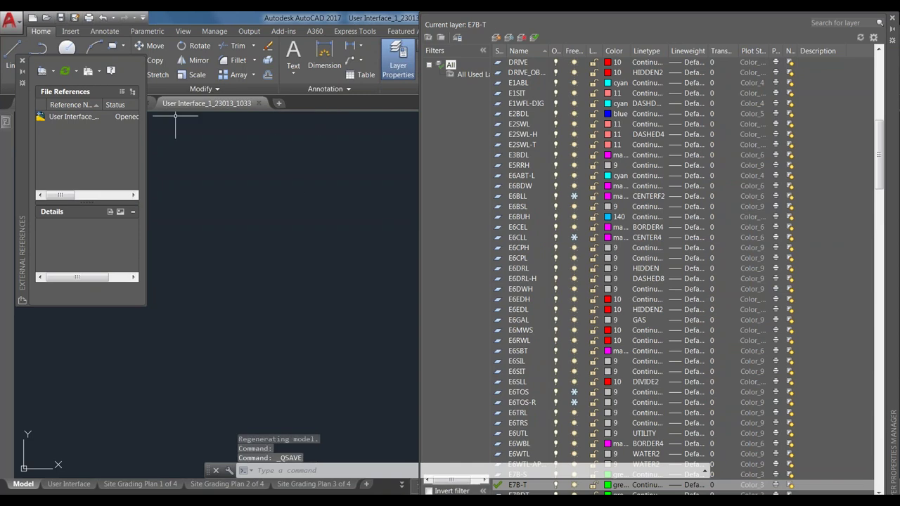
pyautogui.click(258, 103)
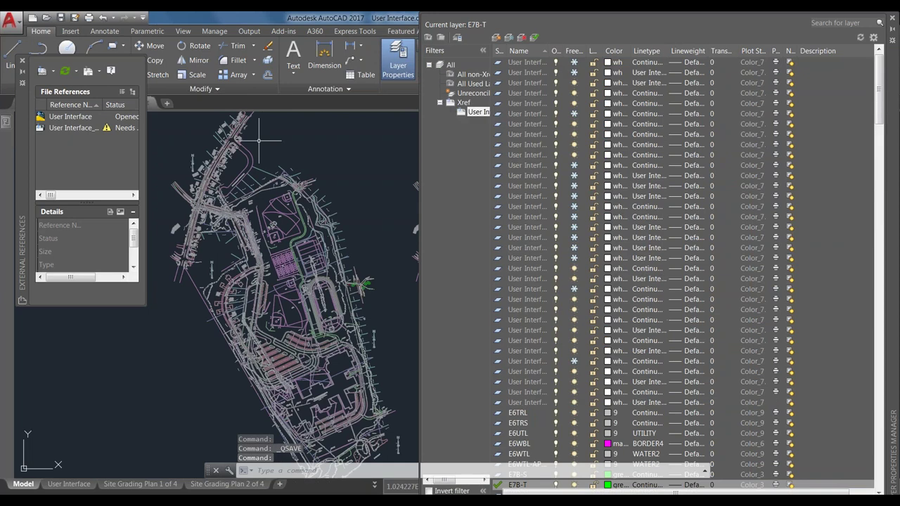
pyautogui.click(70, 127)
# - Reload the User Interface_1_23013_1033 xref and show All layers in the layer list
pyautogui.rightClick(76, 128)
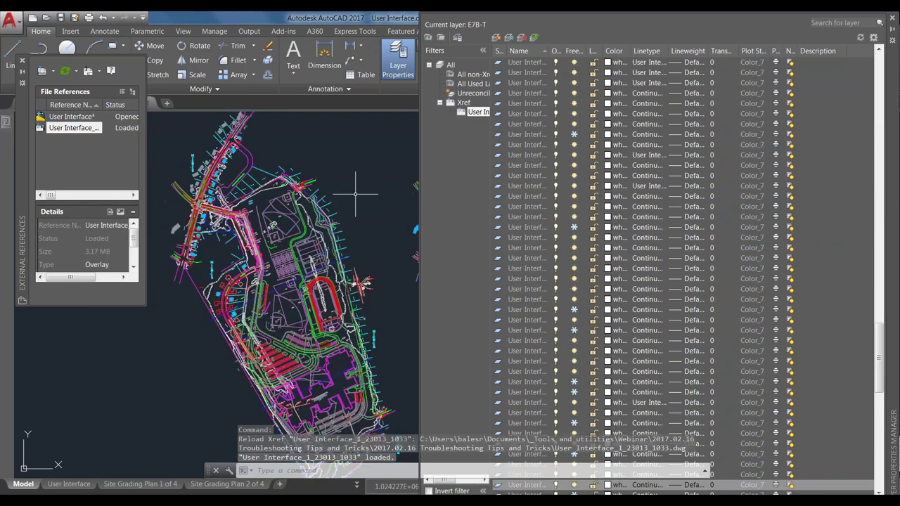
pyautogui.click(524, 165)
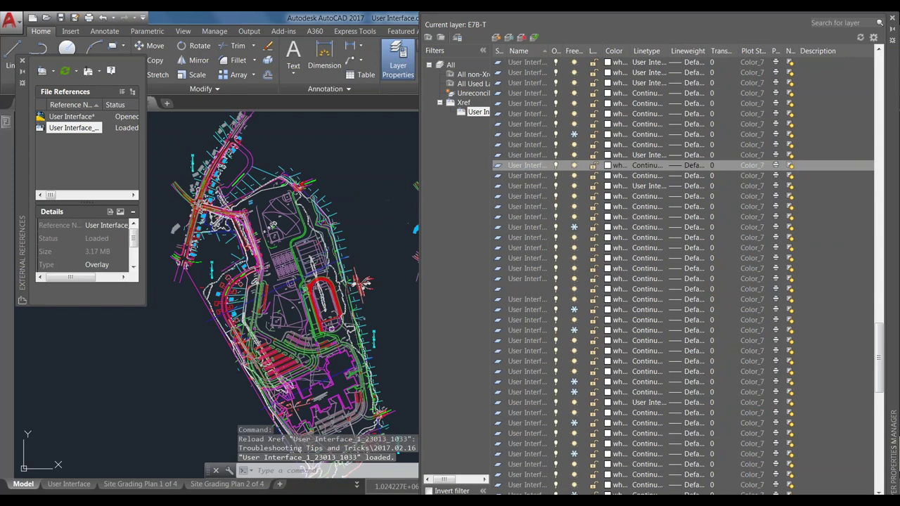
pyautogui.rightClick(74, 127)
pyautogui.click(324, 162)
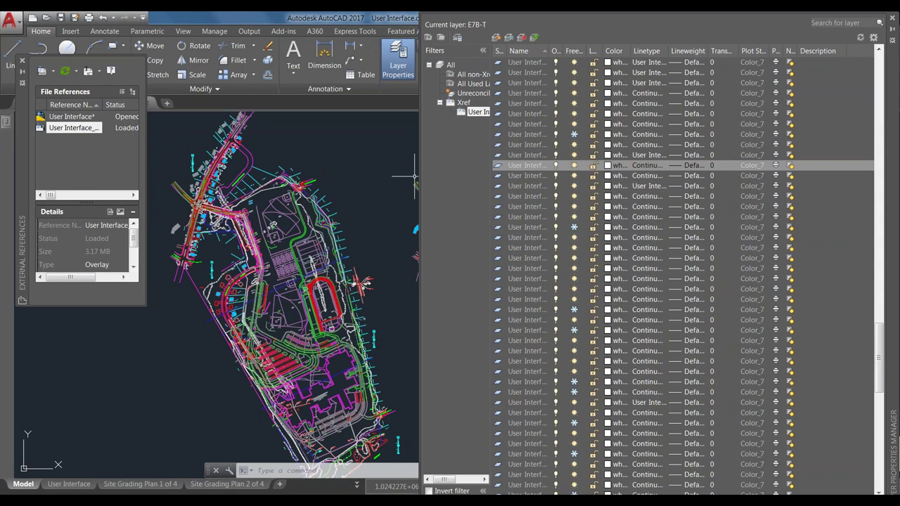
pyautogui.click(461, 65)
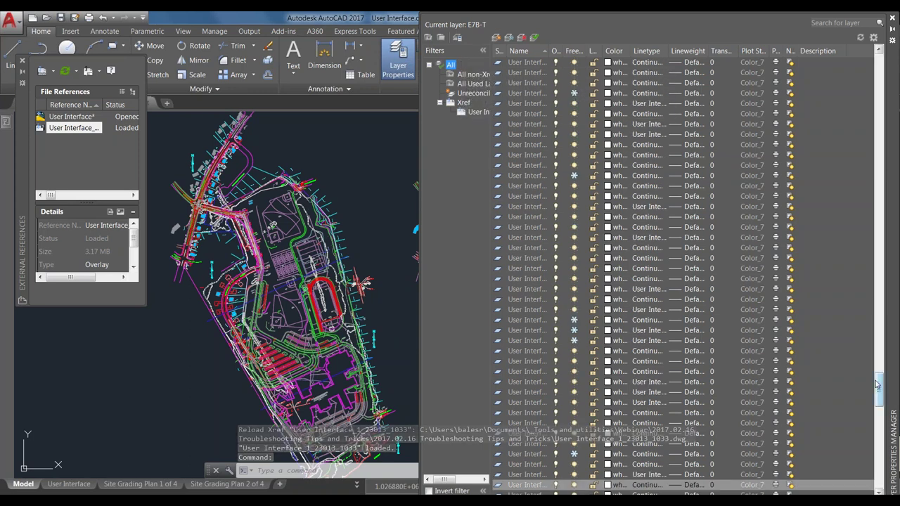
pyautogui.moveTo(878, 380); pyautogui.dragTo(878, 56)
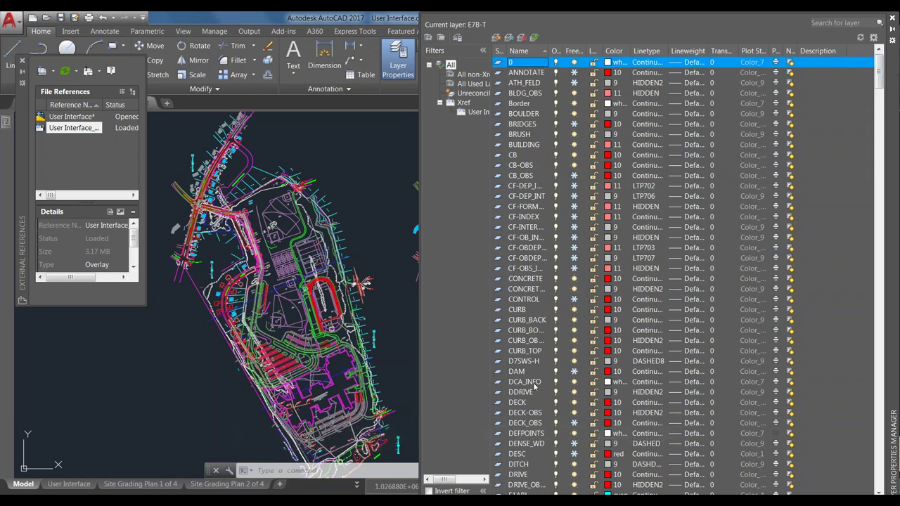
# - Attempt to delete DEFPOINTS, accept the refusal warning, and close Layer Properties Manager
pyautogui.scroll(-1, 534, 386)
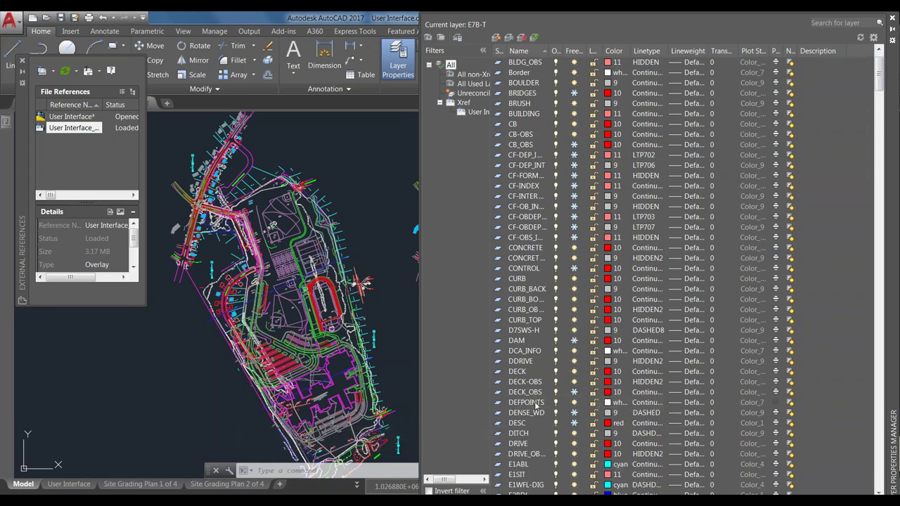
pyautogui.click(538, 402)
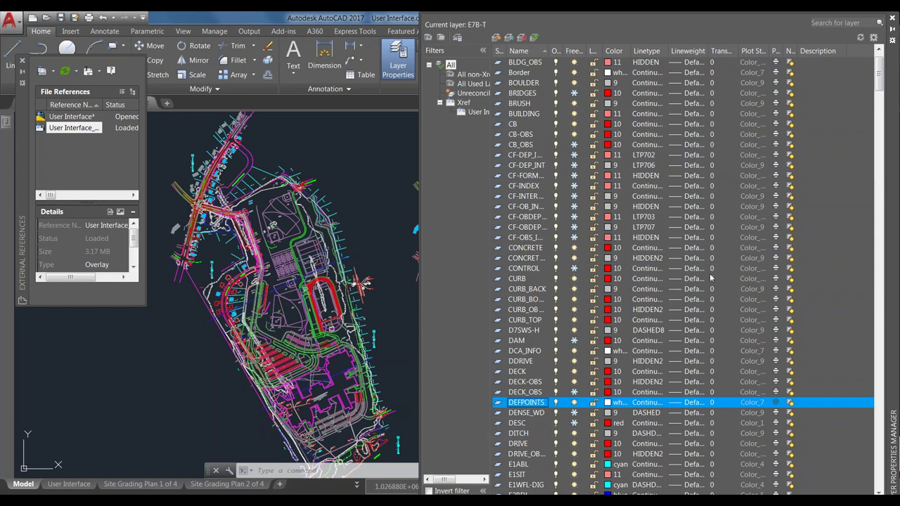
pyautogui.scroll(1, 827, 372)
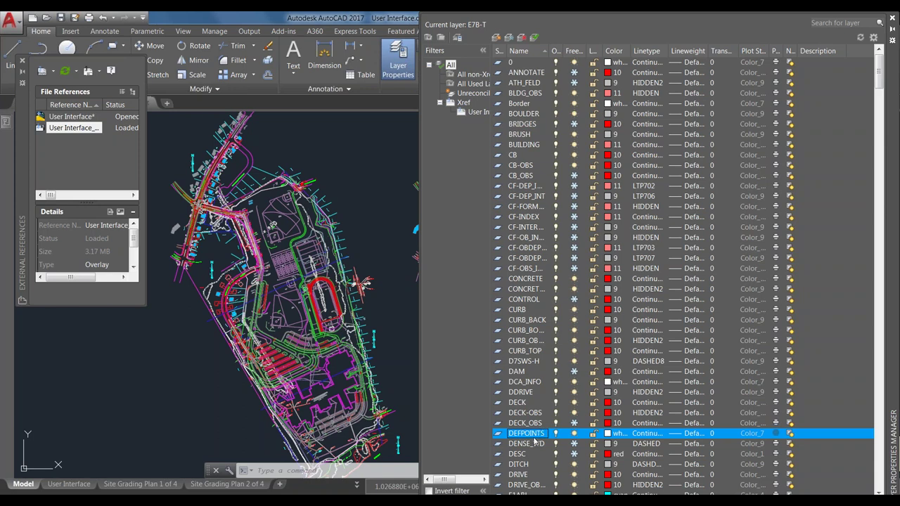
pyautogui.click(521, 38)
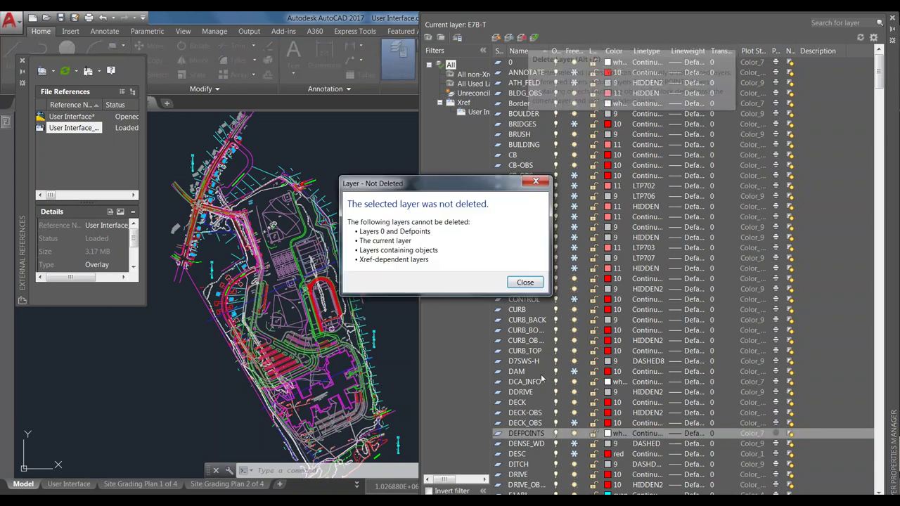
pyautogui.click(525, 282)
pyautogui.click(891, 22)
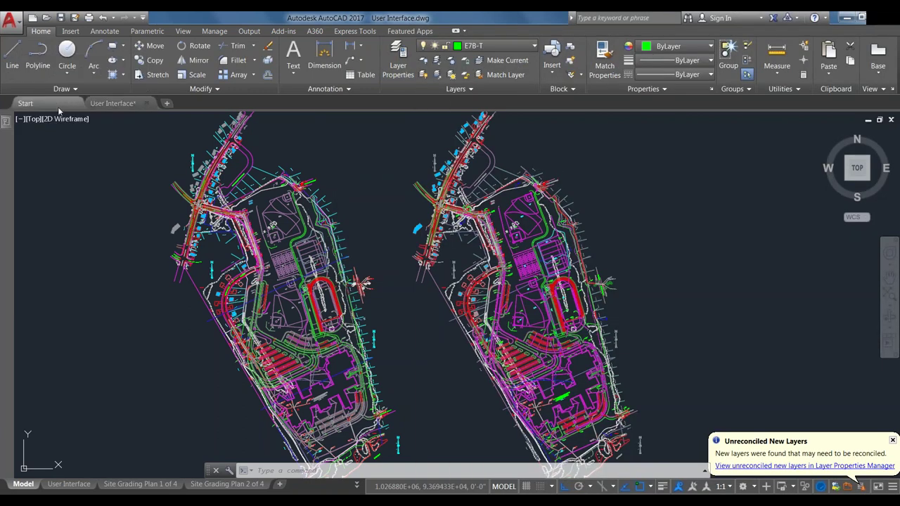
# - Start a new blank drawing and open its Layer Properties with LA
pyautogui.click(49, 104)
pyautogui.click(246, 228)
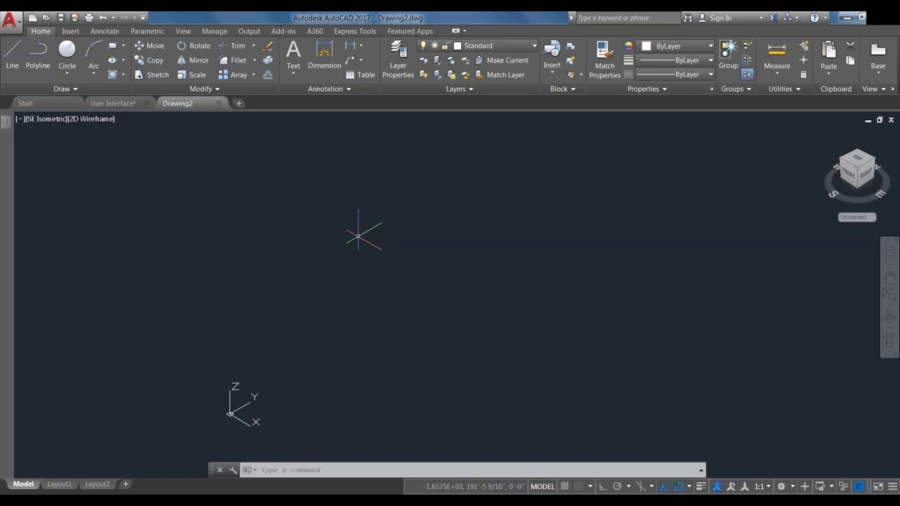
pyautogui.write('lay')
pyautogui.press('Return')
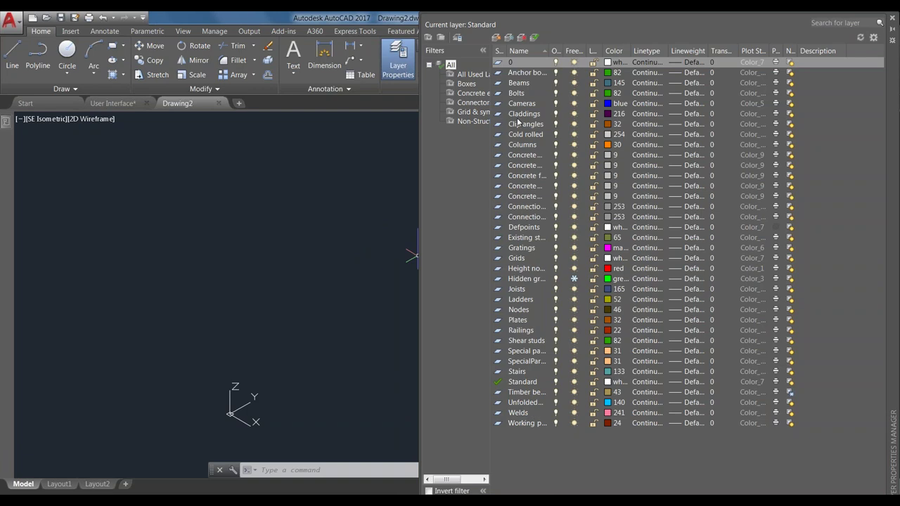
# - Attempt to delete Drawing2's Defpoints layer and dismiss the refusal warning
pyautogui.click(526, 227)
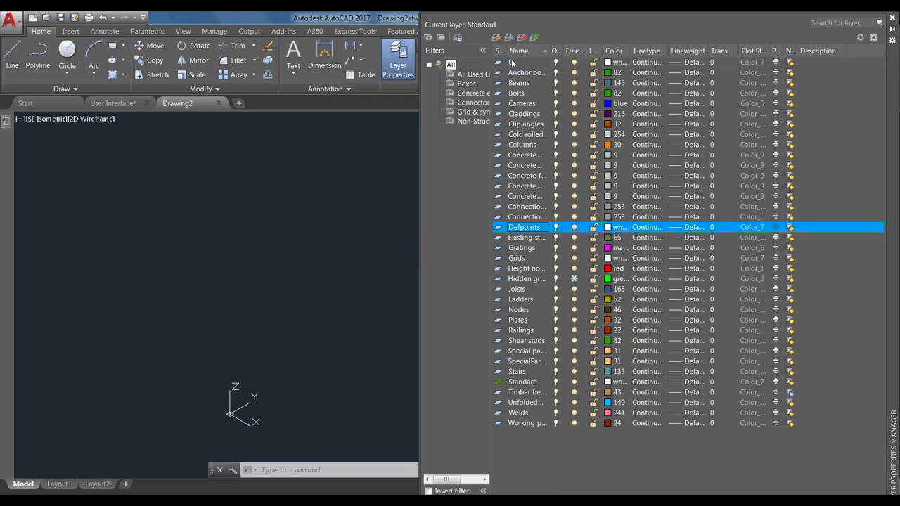
pyautogui.click(521, 38)
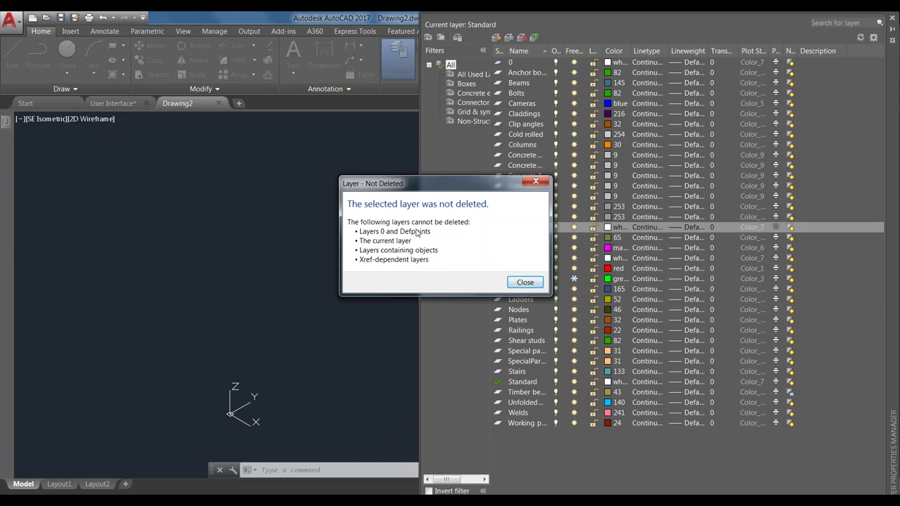
pyautogui.press('Escape')
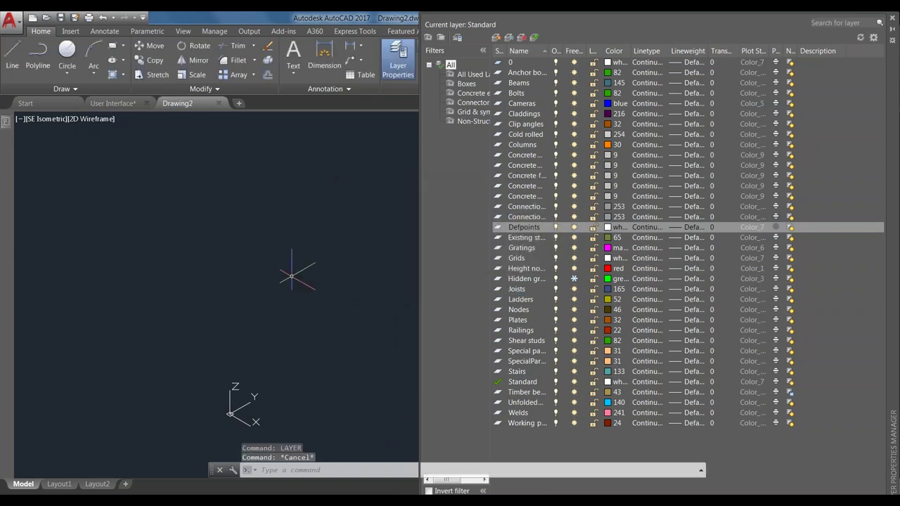
pyautogui.write('LAYdel')
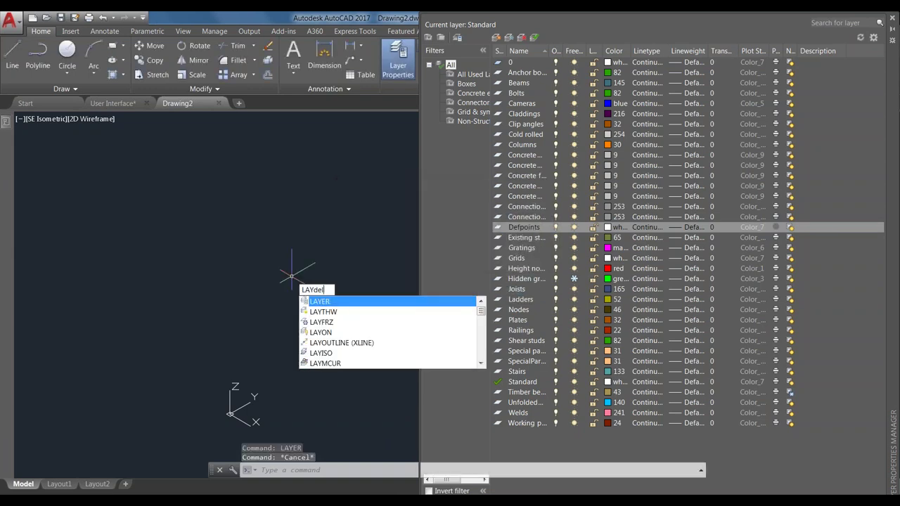
# - Delete the Defpoints layer by name with LAYDEL and confirm the deletion
pyautogui.press('Return')
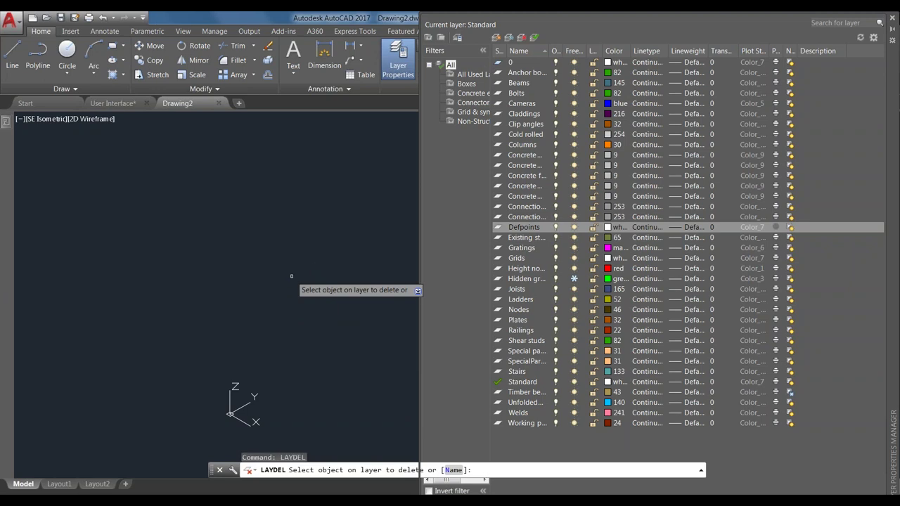
pyautogui.write('n')
pyautogui.press('Return')
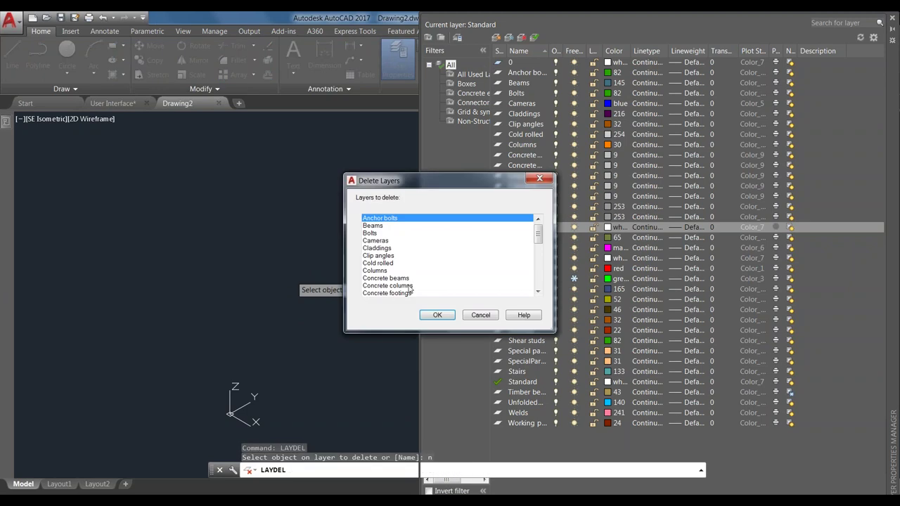
pyautogui.click(415, 272)
pyautogui.scroll(-3, 401, 274)
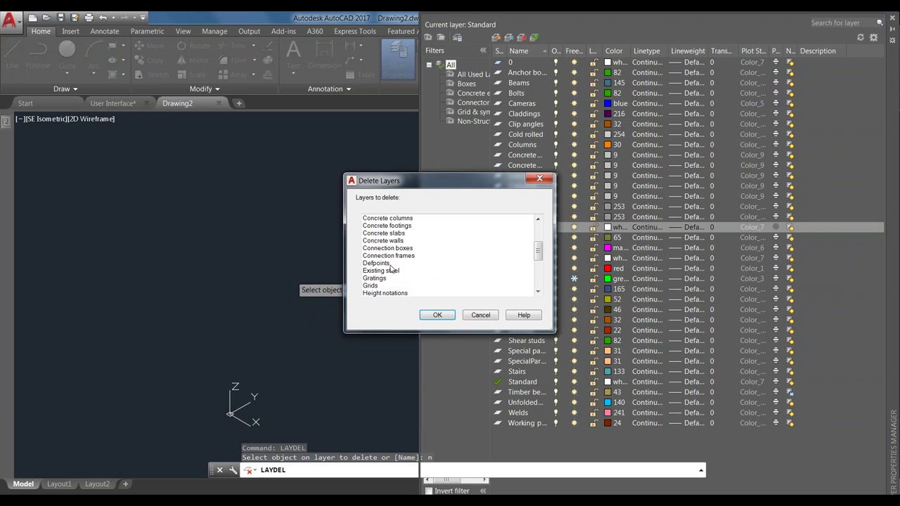
pyautogui.click(389, 265)
pyautogui.click(437, 315)
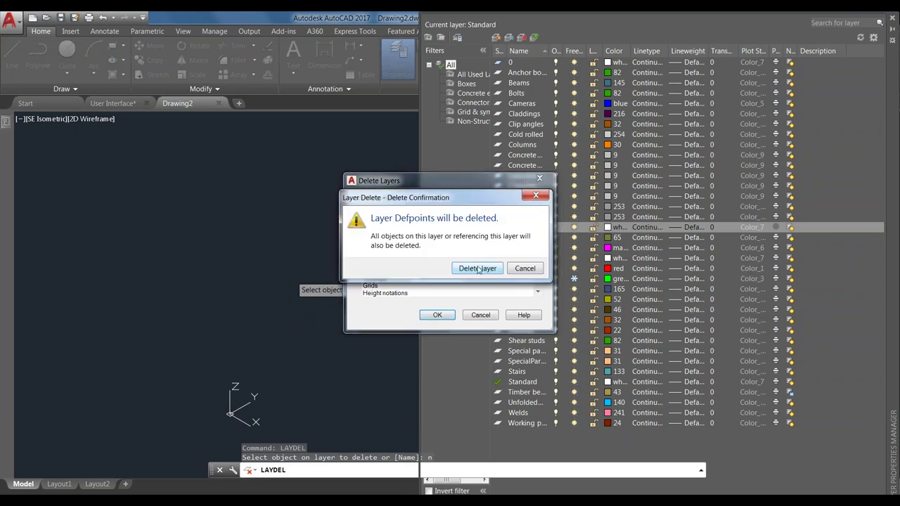
pyautogui.moveTo(454, 202); pyautogui.dragTo(378, 96)
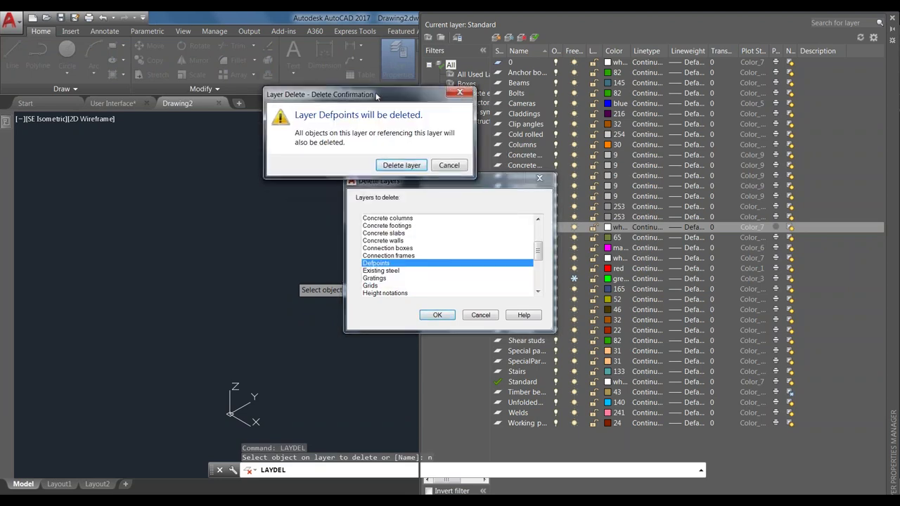
pyautogui.click(401, 165)
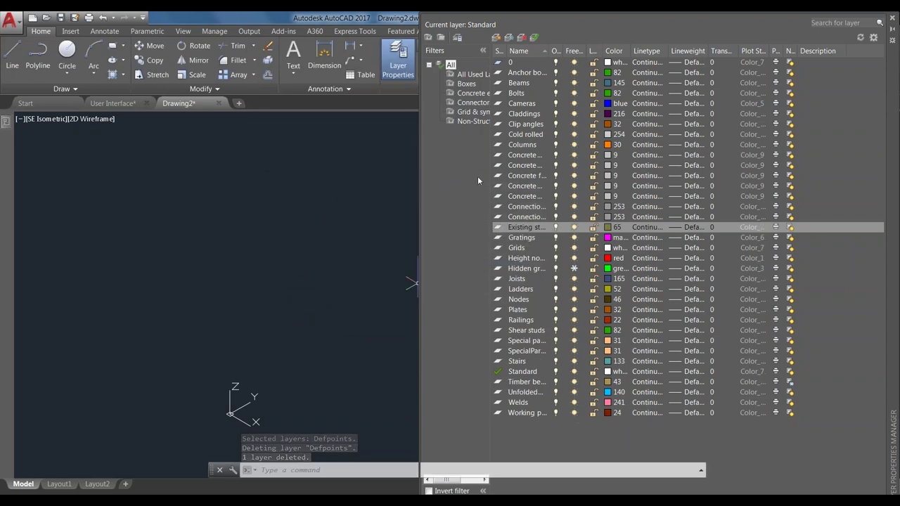
# - Create a new layer named Defpoints in Drawing2
pyautogui.click(500, 38)
pyautogui.write('Def')
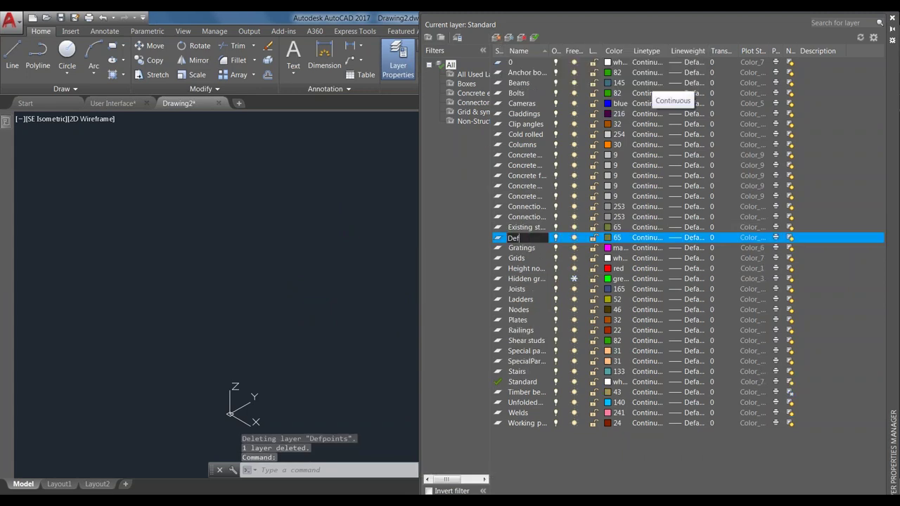
pyautogui.write('points')
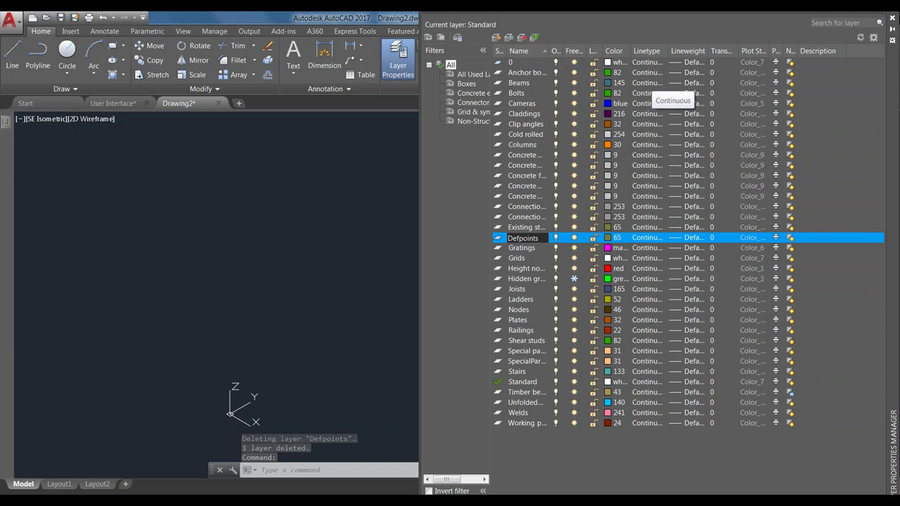
pyautogui.press('Return')
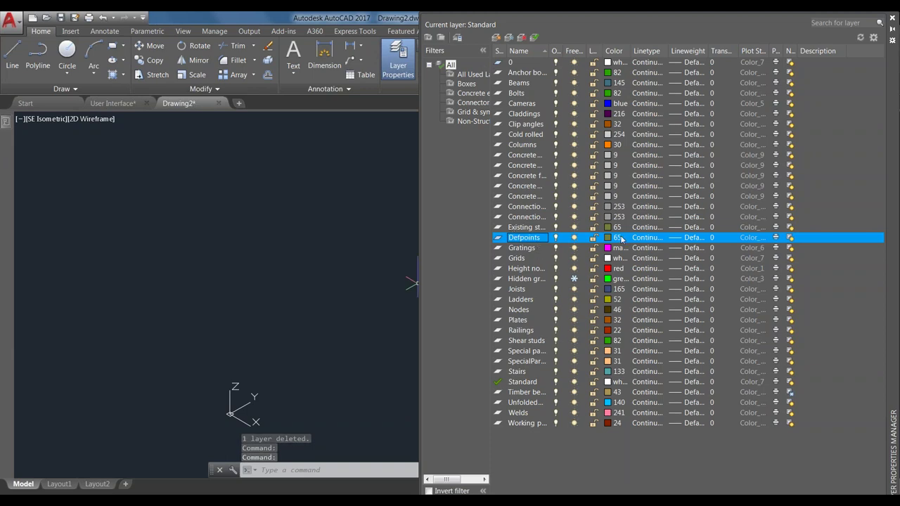
pyautogui.keyDown('ctrl'); pyautogui.click(527, 227); pyautogui.keyUp('ctrl')
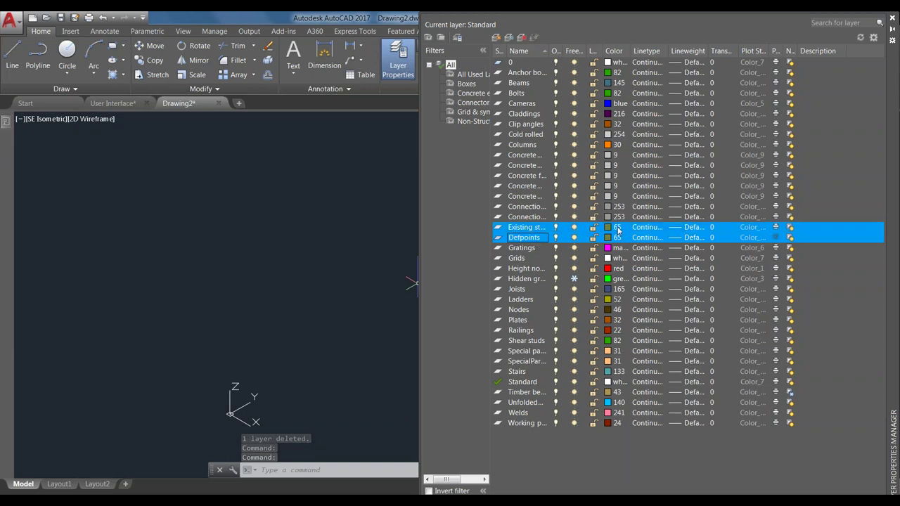
pyautogui.click(536, 228)
pyautogui.click(532, 238)
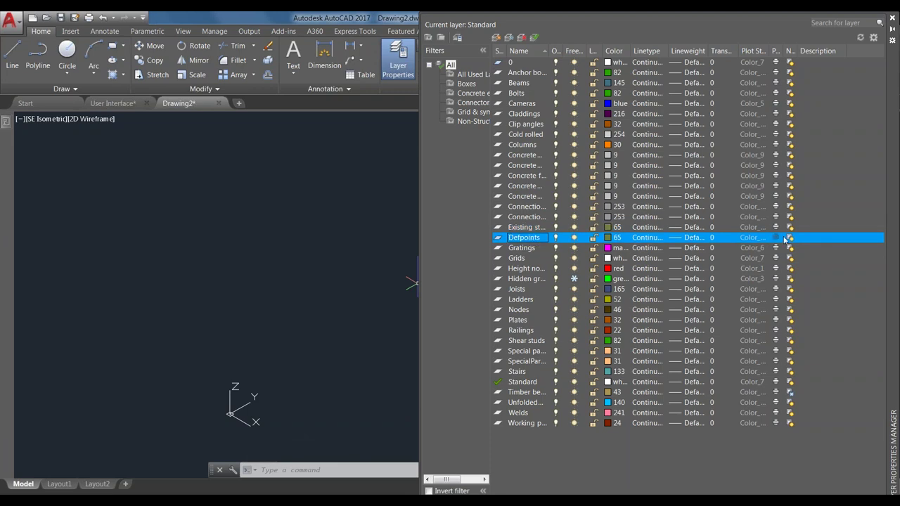
# - Set the new Defpoints layer's colour to white
pyautogui.press('Up')
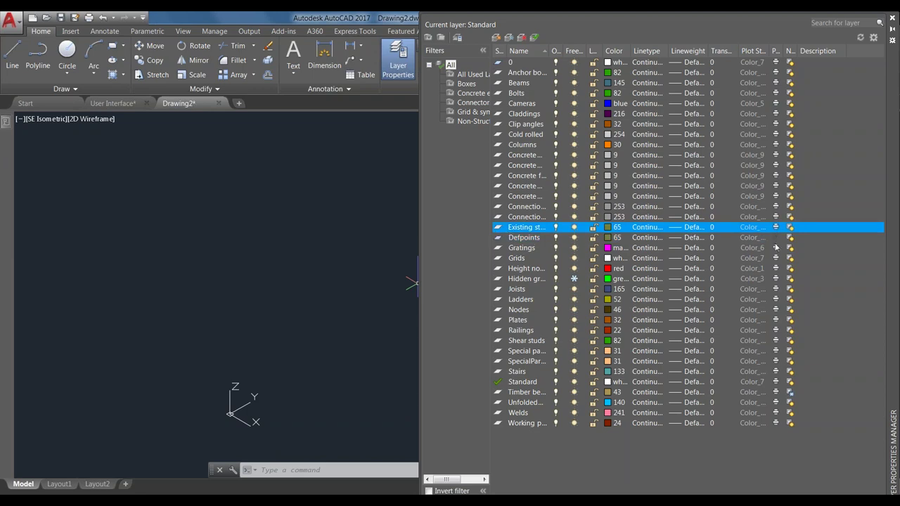
pyautogui.click(776, 239)
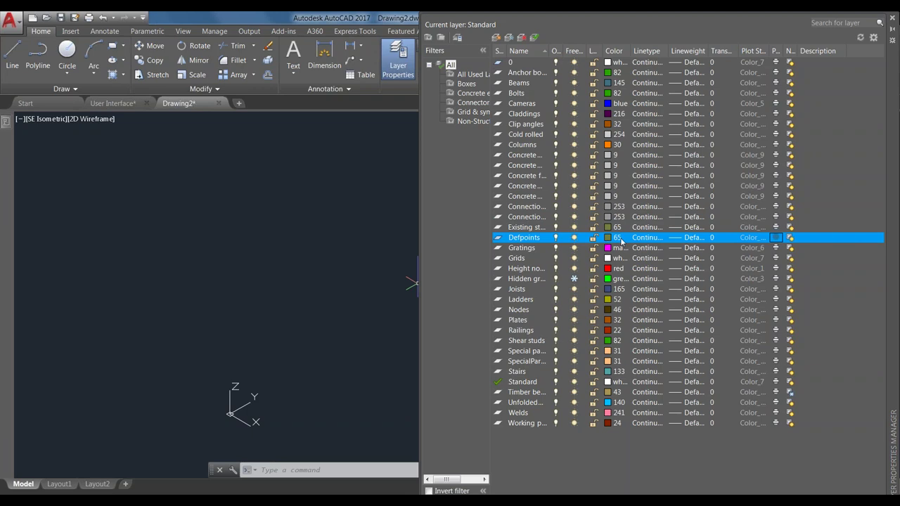
pyautogui.click(607, 239)
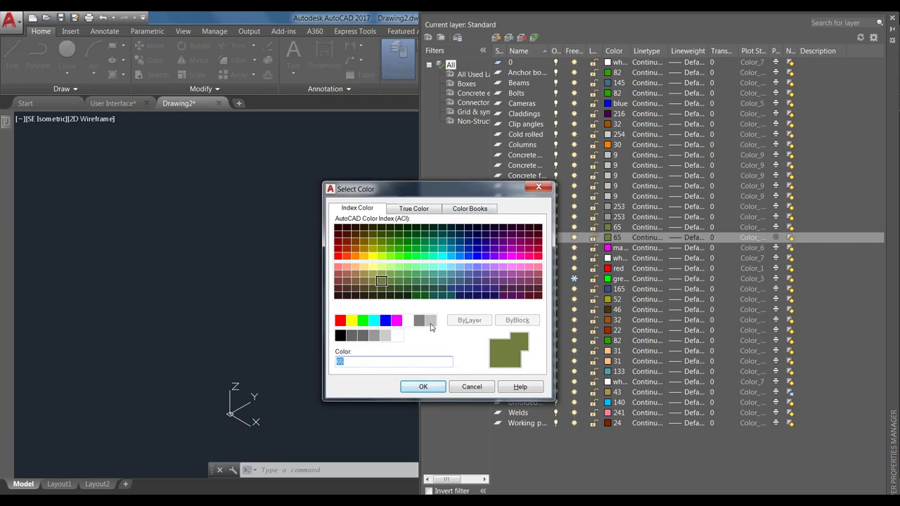
pyautogui.click(407, 320)
pyautogui.press('Return')
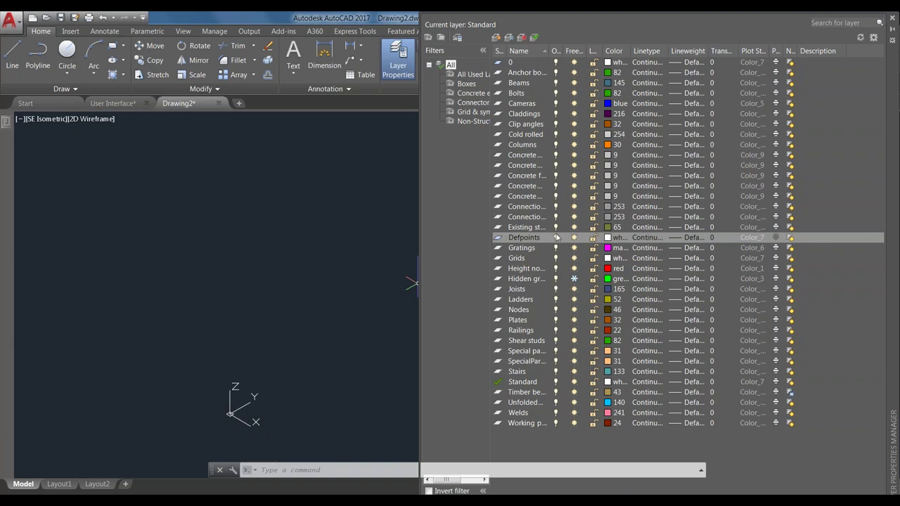
pyautogui.click(534, 63)
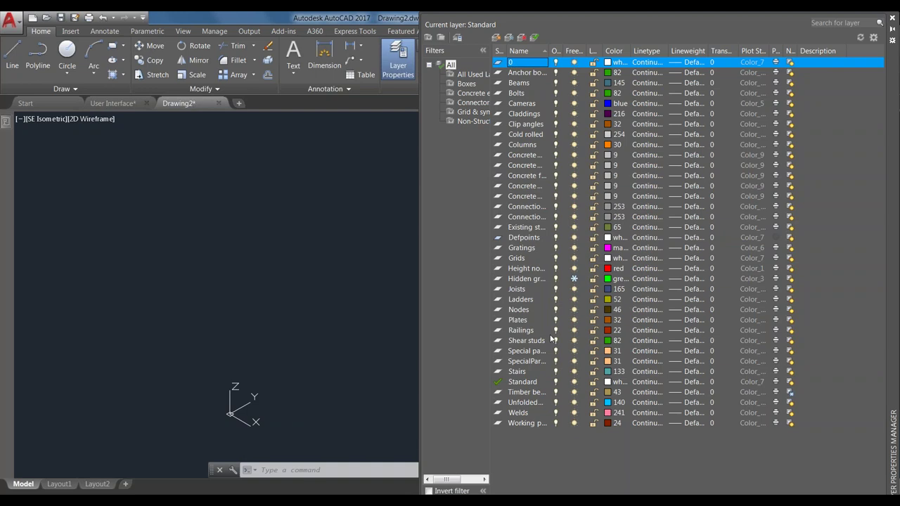
# - Click through the Defpoints, Beams and 0 layers, then return to the User Interface drawing
pyautogui.click(538, 238)
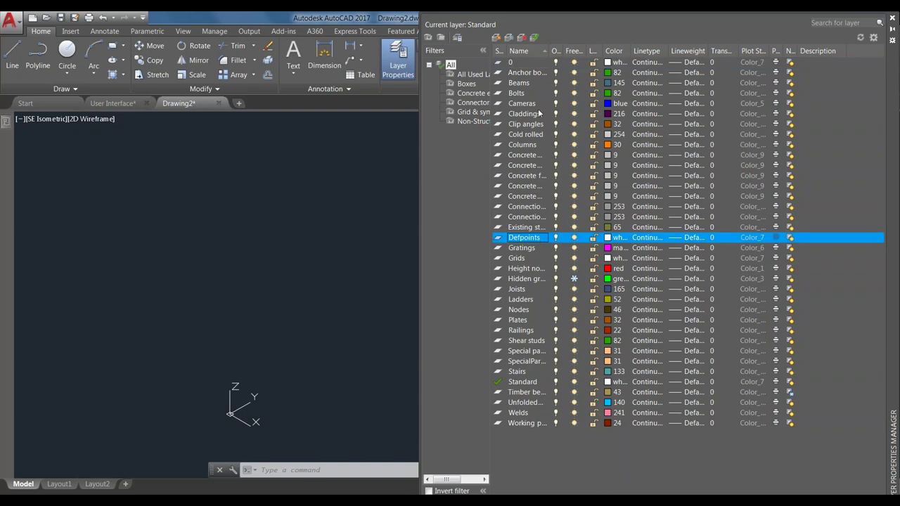
pyautogui.click(520, 83)
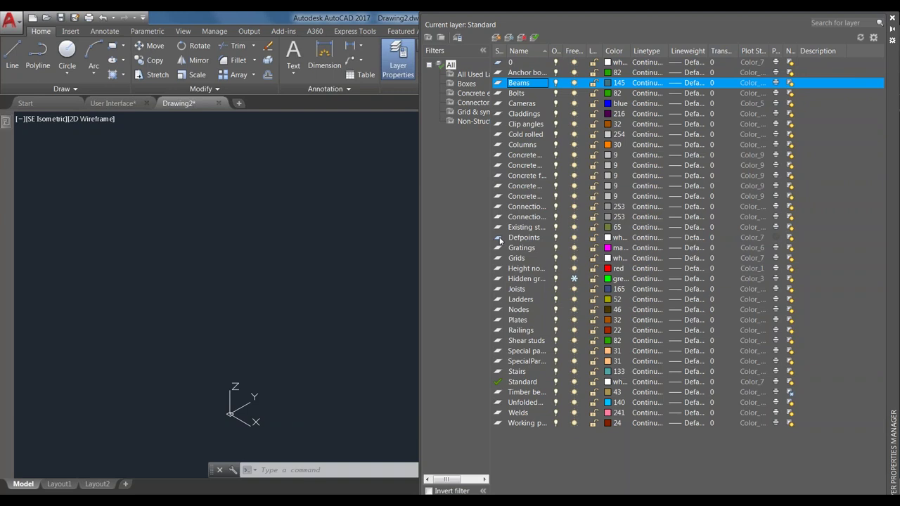
pyautogui.click(499, 64)
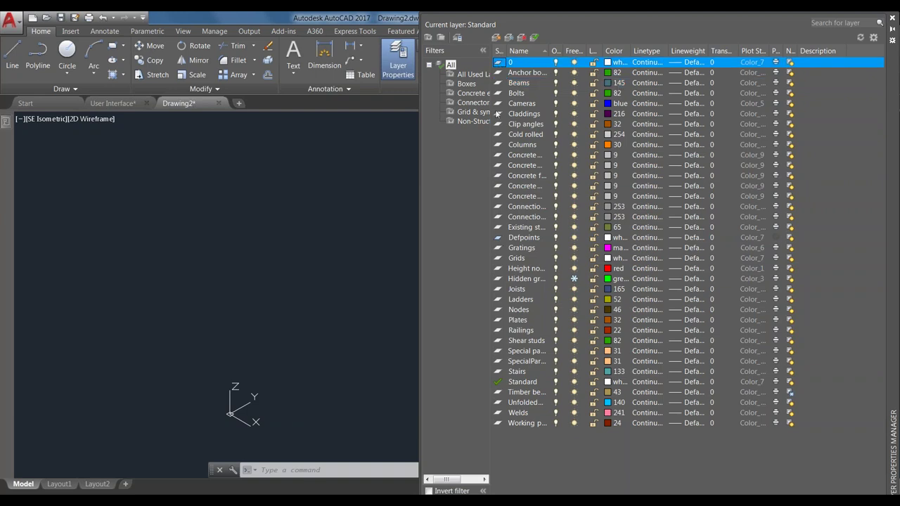
pyautogui.click(499, 239)
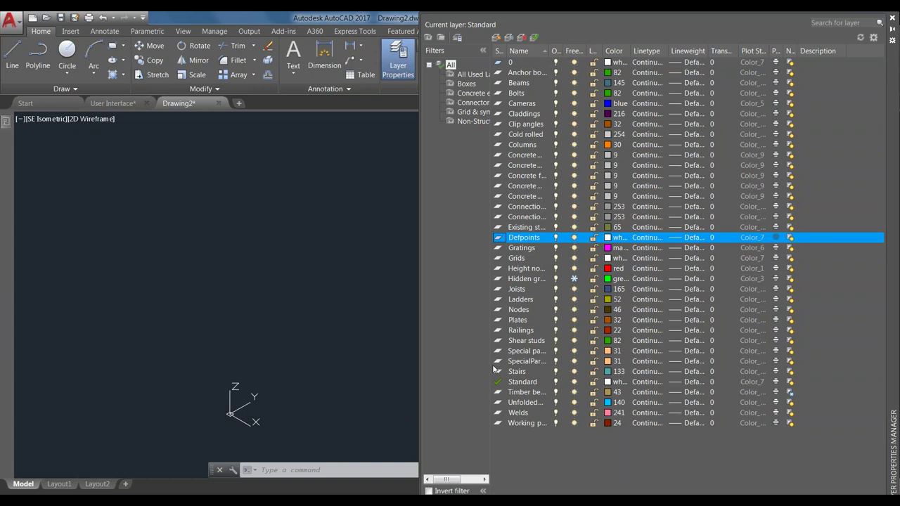
pyautogui.click(112, 104)
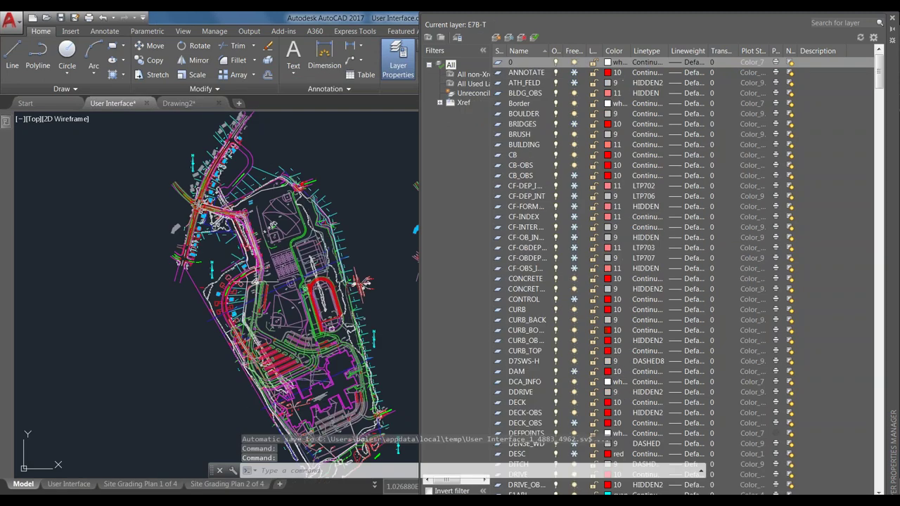
pyautogui.hotkey('ctrl', '1')
pyautogui.hotkey('ctrl', '1')
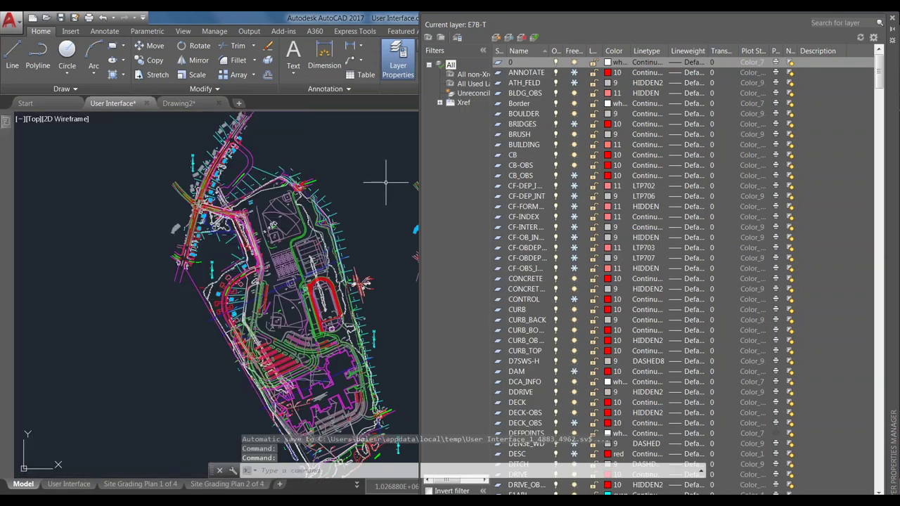
# - Detach the site plan xref from the XR External References palette
pyautogui.write('xr')
pyautogui.press('Return')
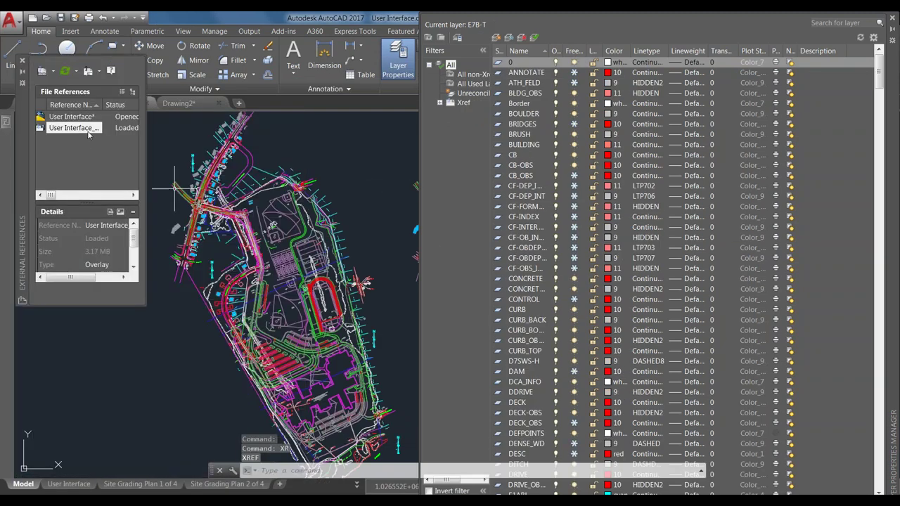
pyautogui.rightClick(85, 131)
pyautogui.click(130, 187)
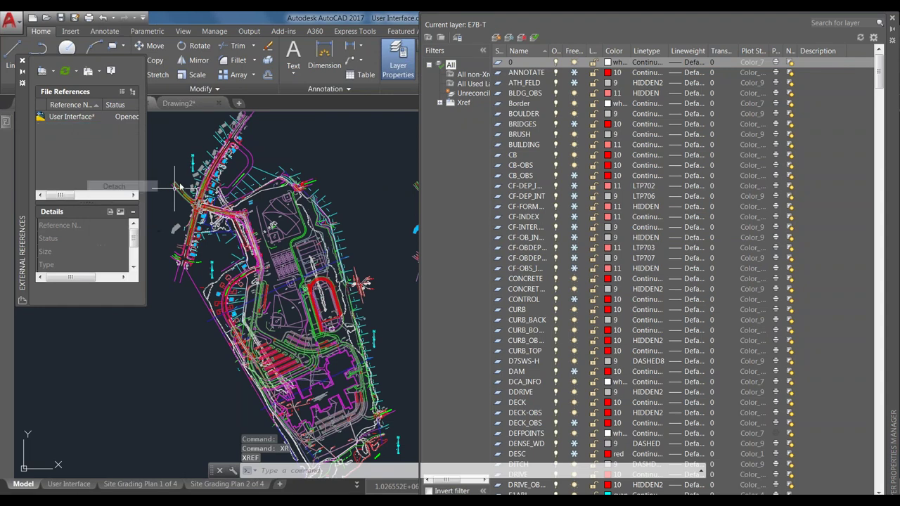
pyautogui.click(22, 60)
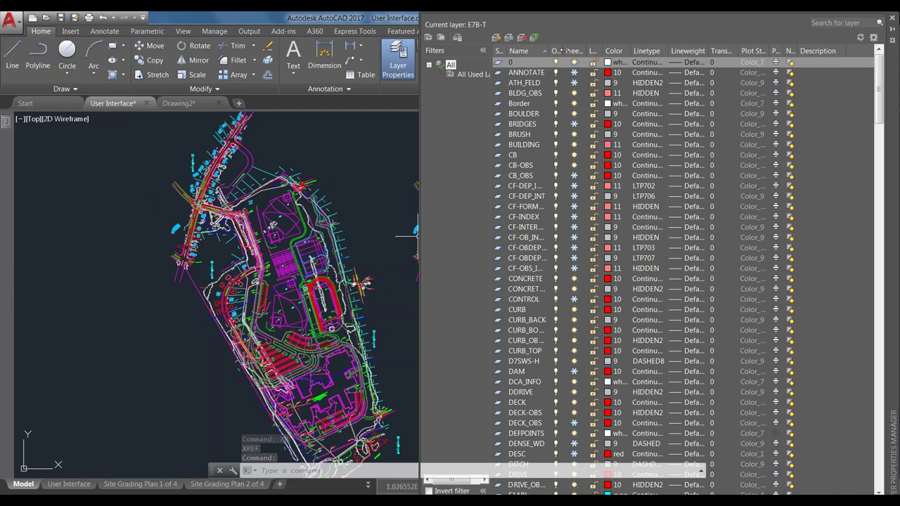
# - Widen the layer list column to reveal New VP Freeze and select ATH_FELD
pyautogui.click(569, 63)
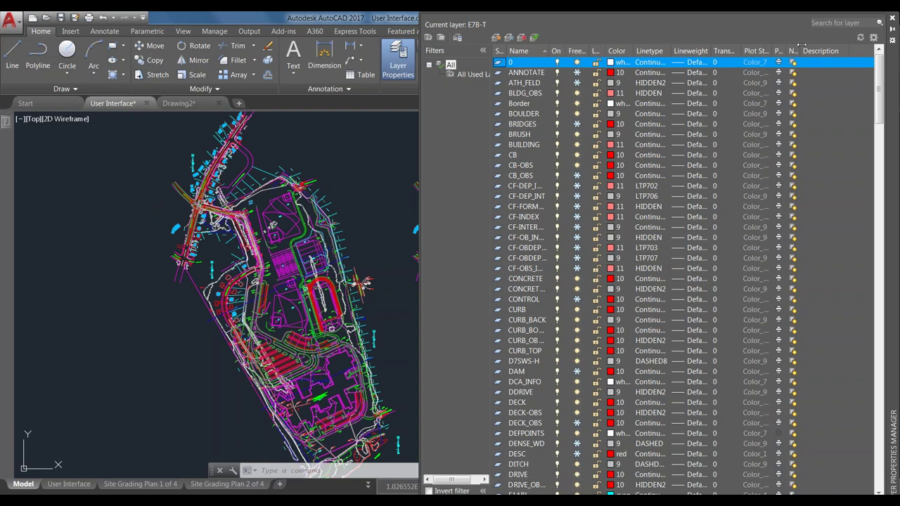
pyautogui.doubleClick(800, 45)
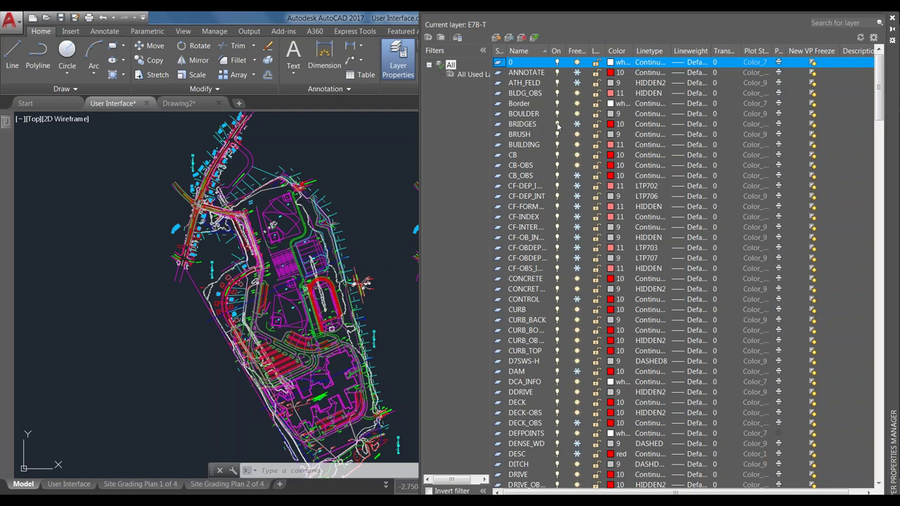
pyautogui.click(561, 85)
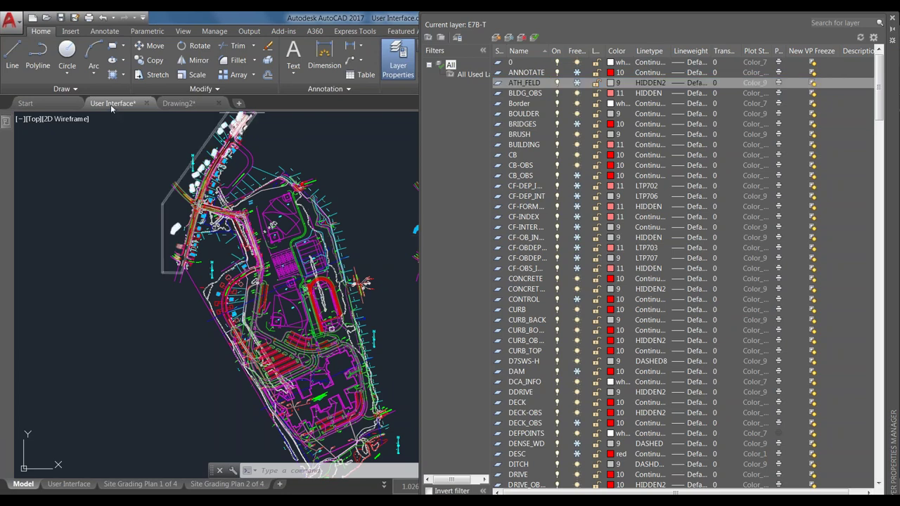
# - Freeze every layer in the User Interface layout viewport only, then return to paper space
pyautogui.moveTo(125, 104)
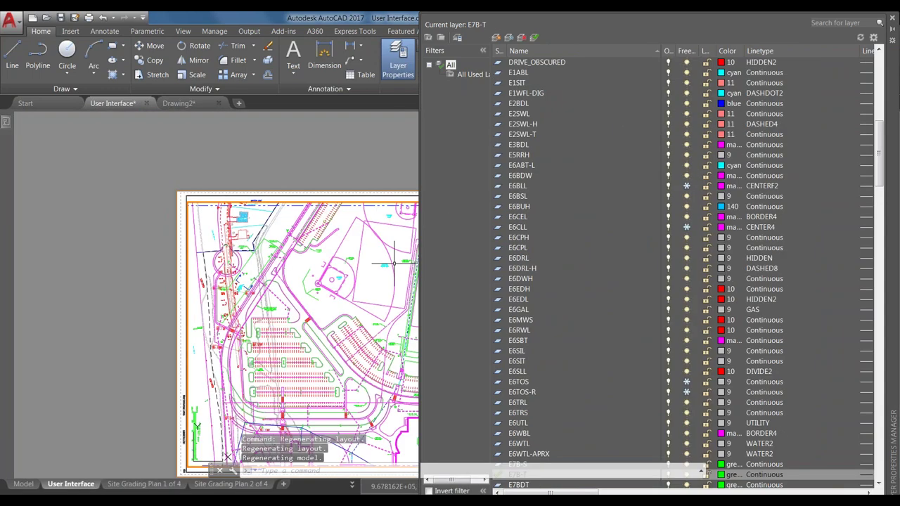
pyautogui.hscroll(5, 682, 267)
pyautogui.hscroll(4, 703, 267)
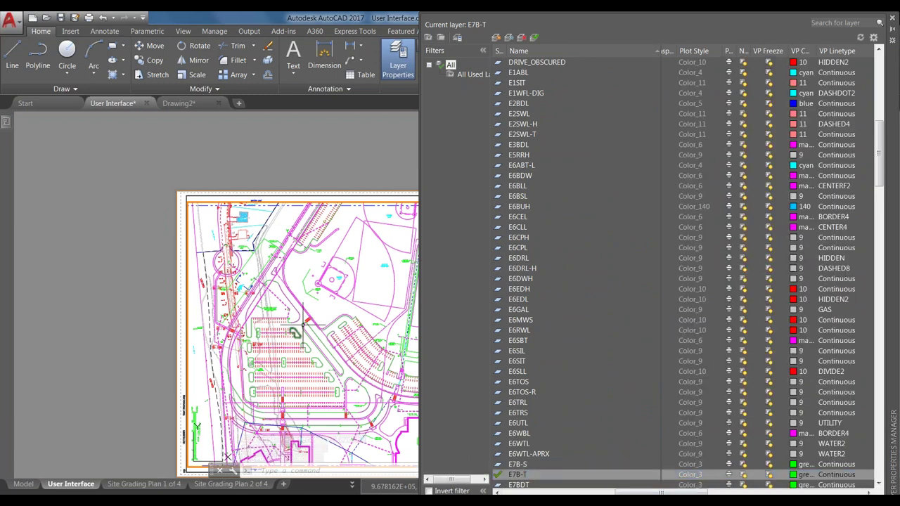
pyautogui.doubleClick(340, 274)
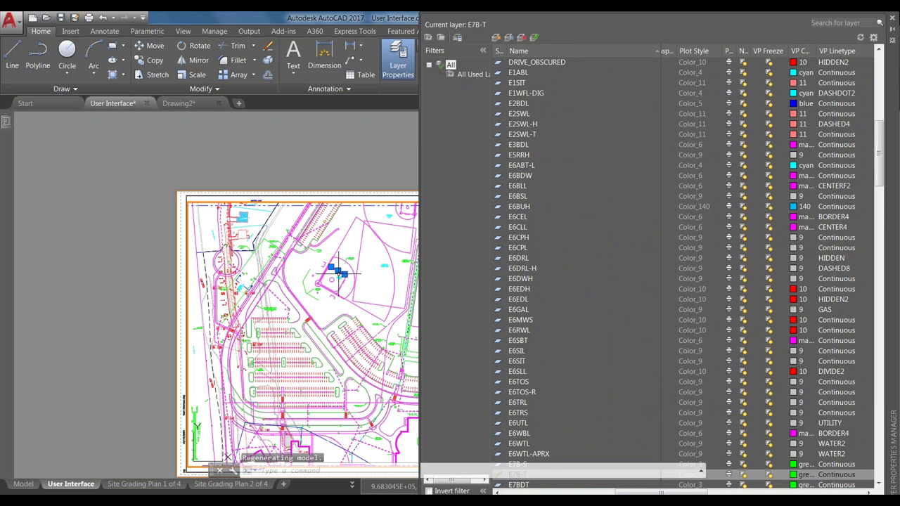
pyautogui.press('Escape')
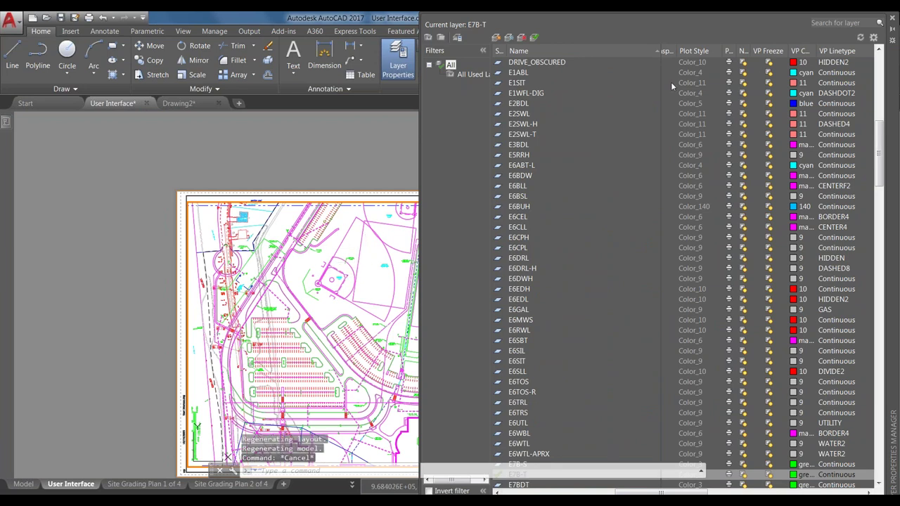
pyautogui.click(595, 73)
pyautogui.hotkey('ctrl', 'a')
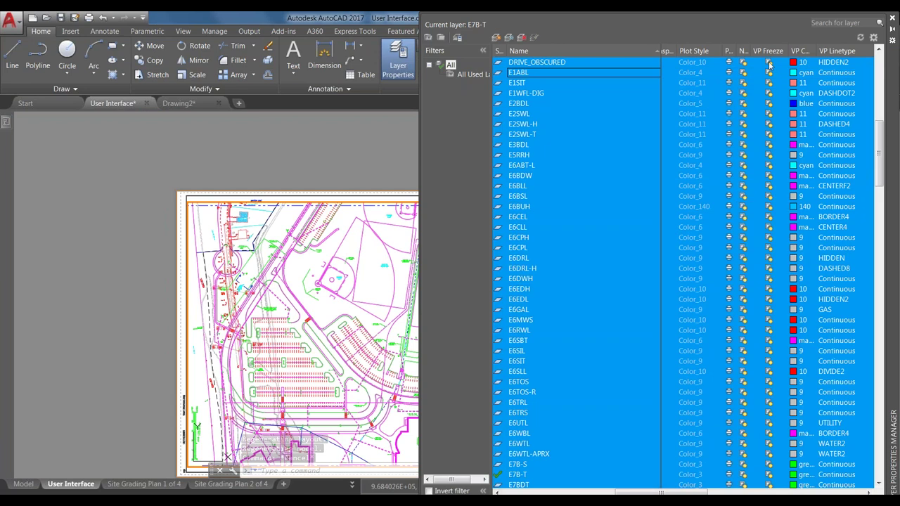
pyautogui.click(769, 65)
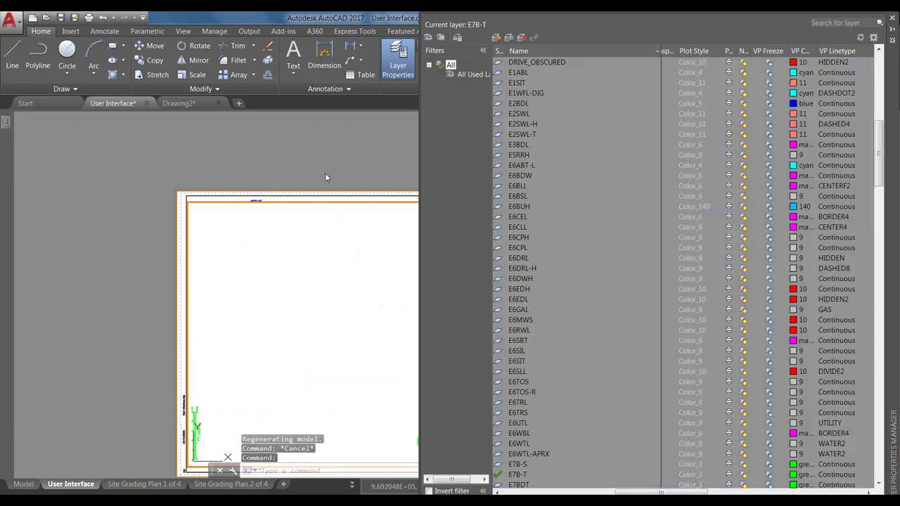
pyautogui.doubleClick(306, 204)
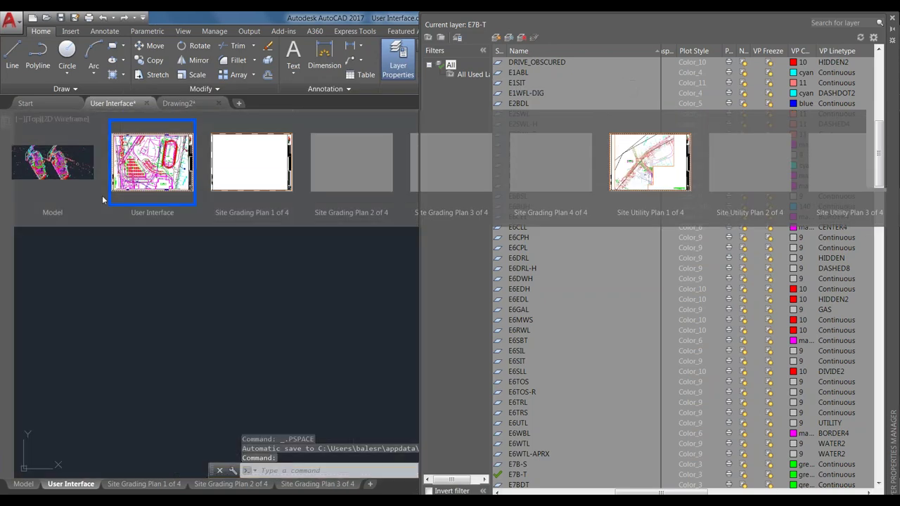
# - Switch the drawing to model space, then return to the User Interface layout
pyautogui.click(102, 195)
pyautogui.scroll(-2, 310, 187)
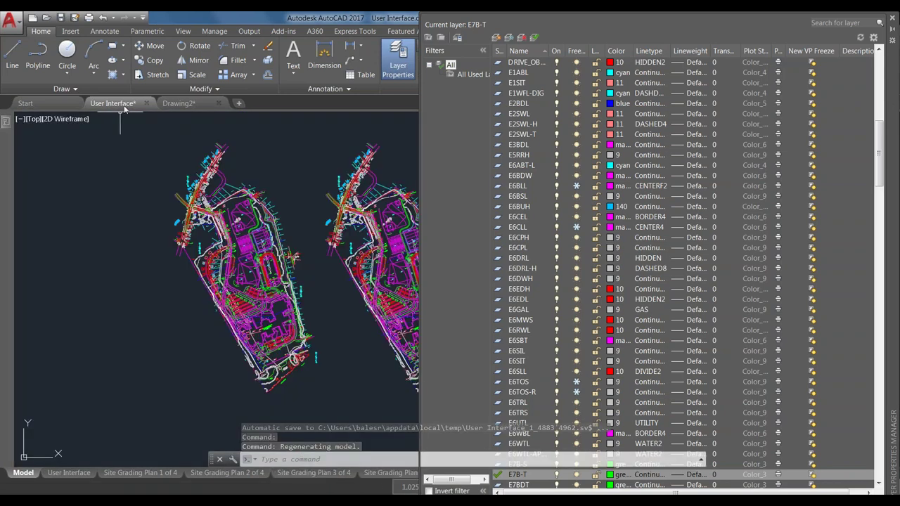
pyautogui.moveTo(124, 106)
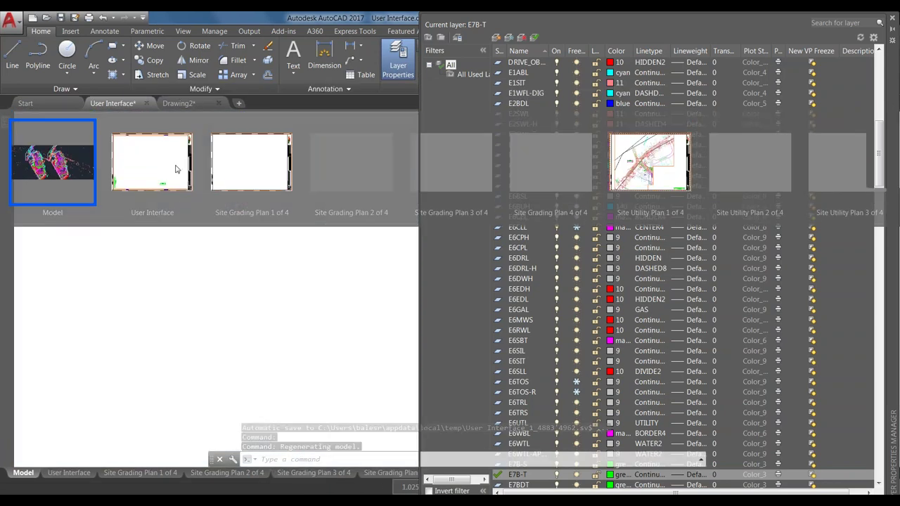
pyautogui.click(175, 169)
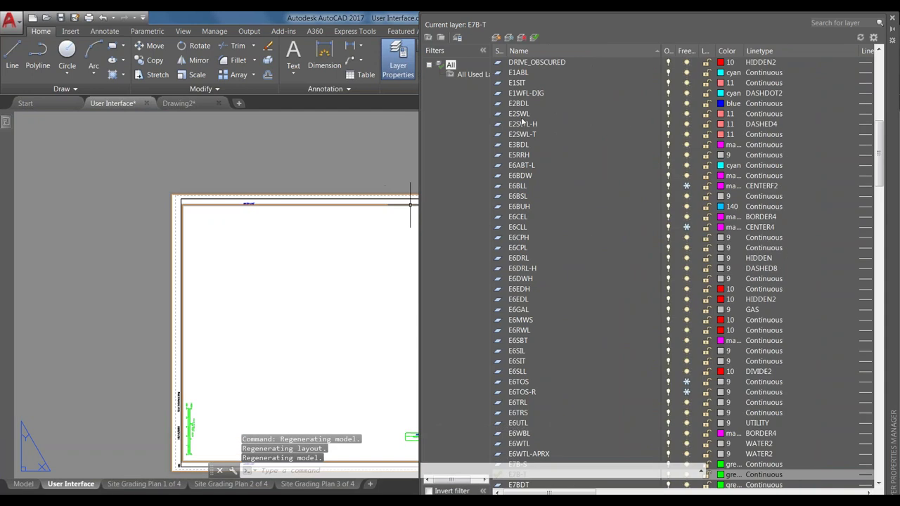
# - Pick layer E2SWL, window-select inside the layout viewport, then return to paper space
pyautogui.click(524, 116)
pyautogui.moveTo(560, 492); pyautogui.dragTo(668, 488)
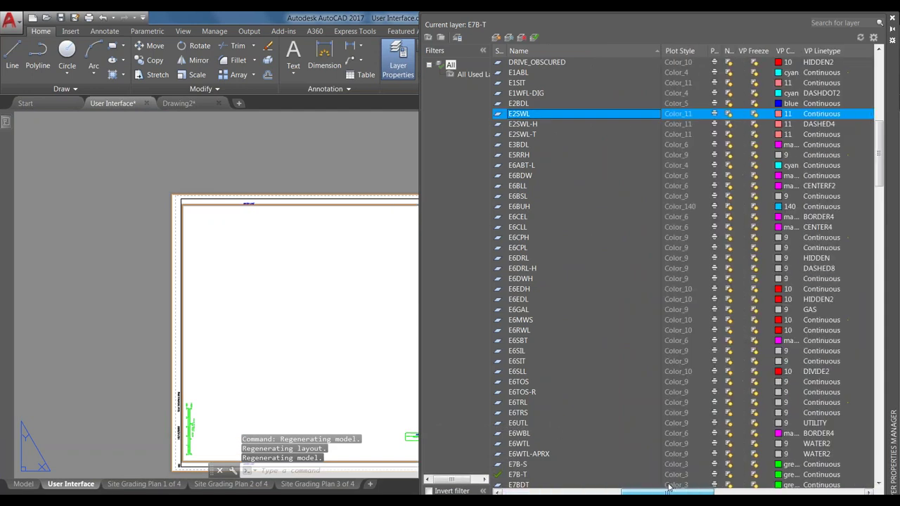
pyautogui.click(303, 300)
pyautogui.click(303, 300)
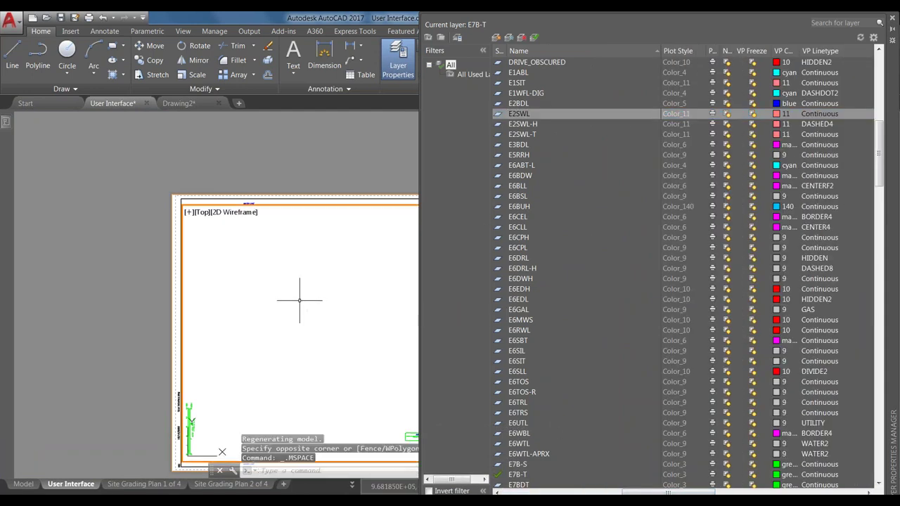
pyautogui.click(302, 301)
pyautogui.click(331, 201)
pyautogui.doubleClick(311, 177)
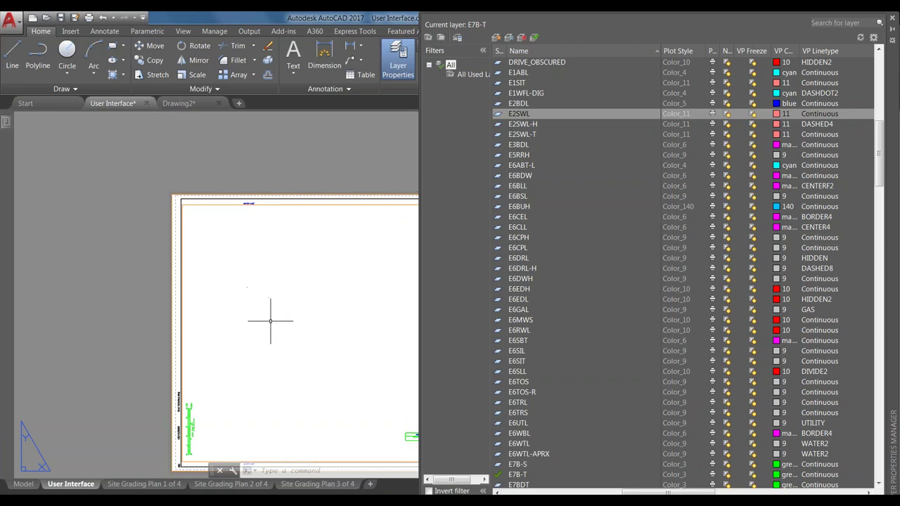
# - Activate the viewport, select every layer from DRIVE_OBSCURED down, and thaw them all there
pyautogui.doubleClick(291, 278)
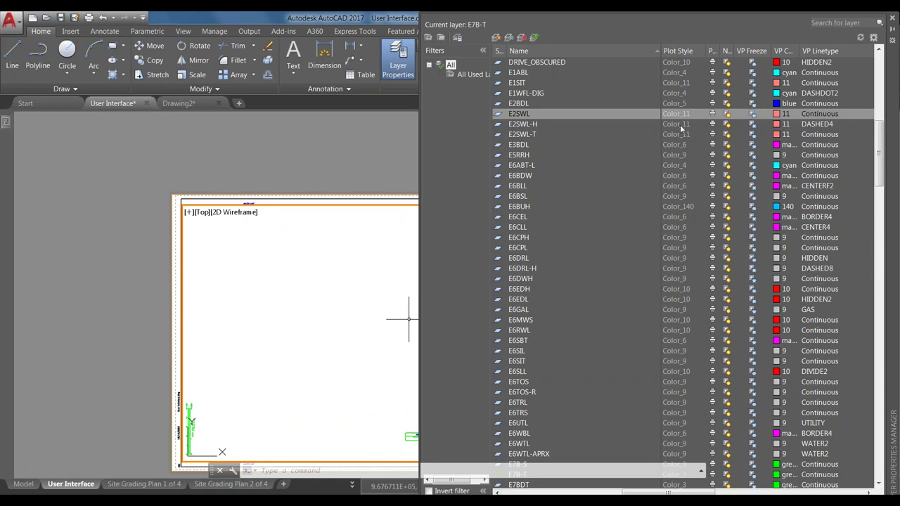
pyautogui.click(618, 63)
pyautogui.hotkey('ctrl', 'a')
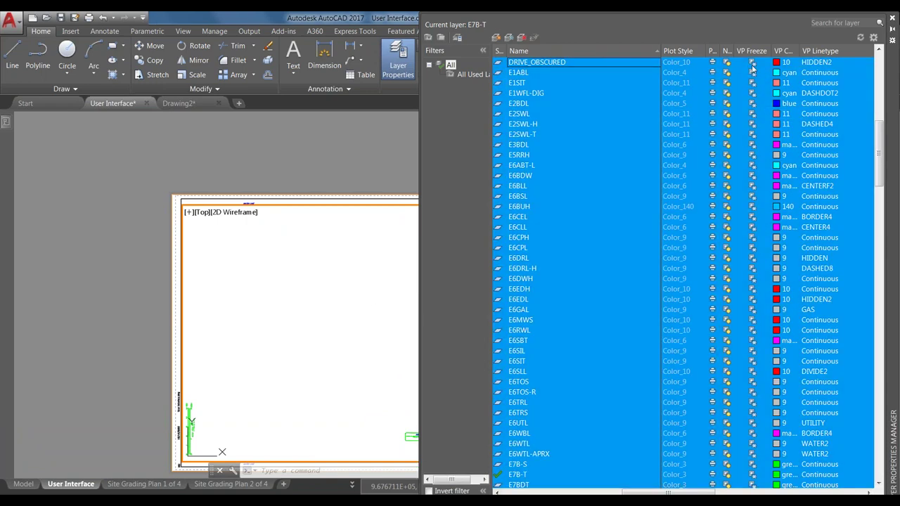
pyautogui.click(753, 63)
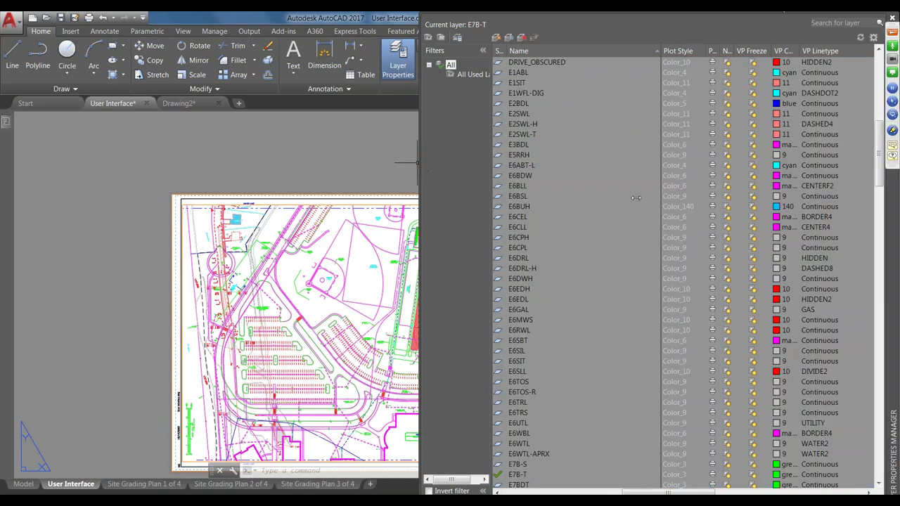
pyautogui.moveTo(424, 165)
pyautogui.mouseDown()
pyautogui.moveTo(727, 165)
pyautogui.moveTo(679, 165)
pyautogui.mouseUp()
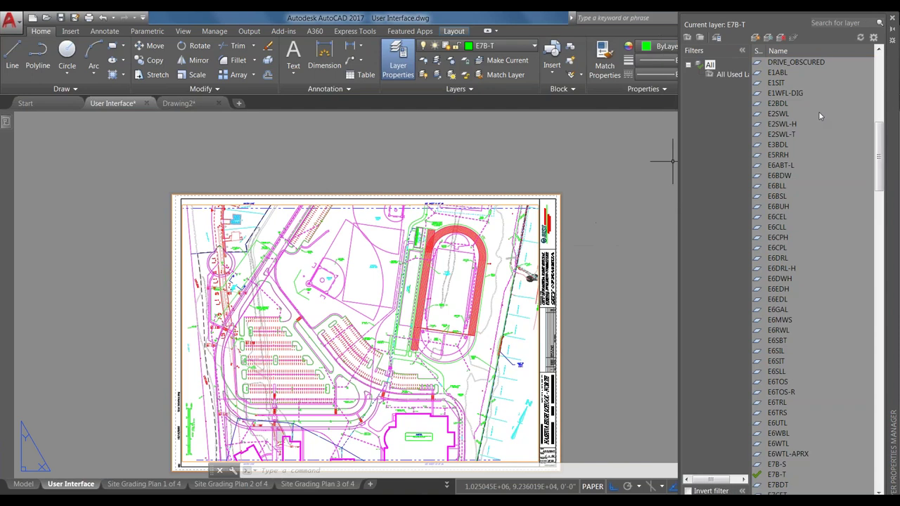
# - Widen the layer manager to the VP columns and open E2SWL's viewport linetype choices
pyautogui.moveTo(533, 261); pyautogui.dragTo(507, 190, button='middle')
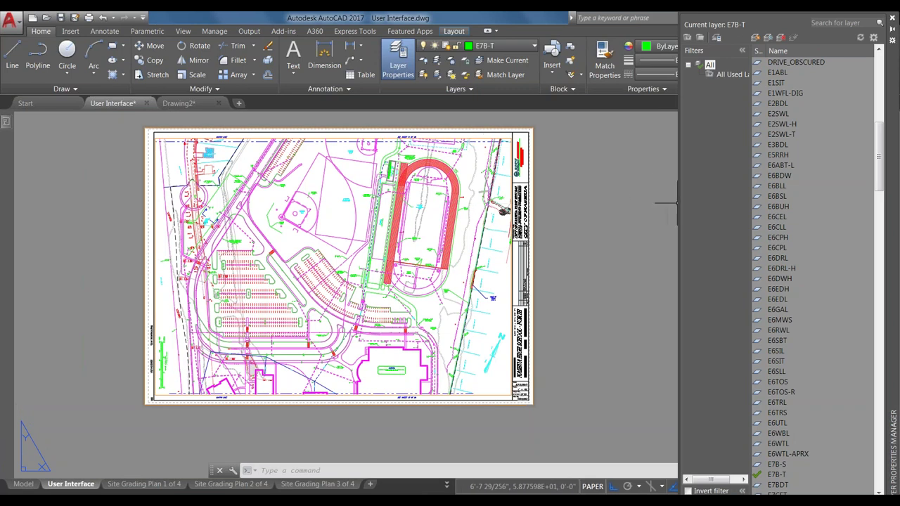
pyautogui.moveTo(677, 203); pyautogui.dragTo(220, 203)
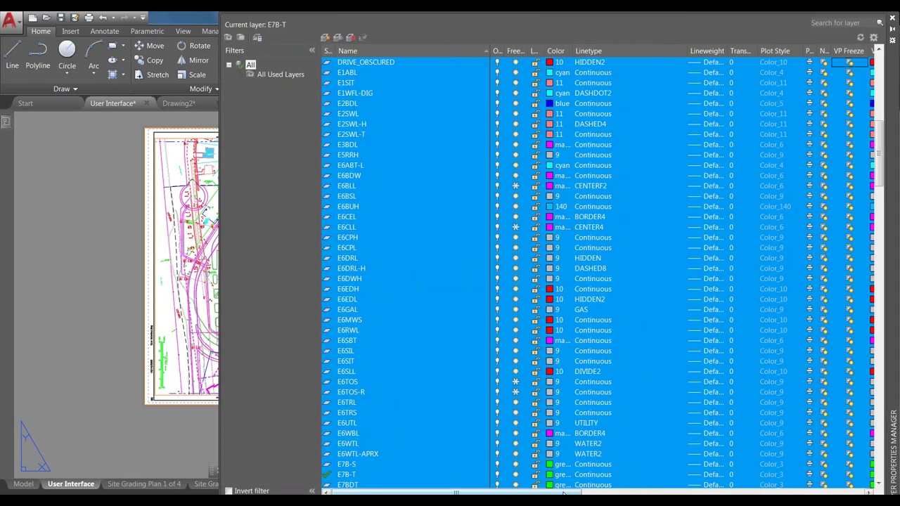
pyautogui.hscroll(5, 681, 65)
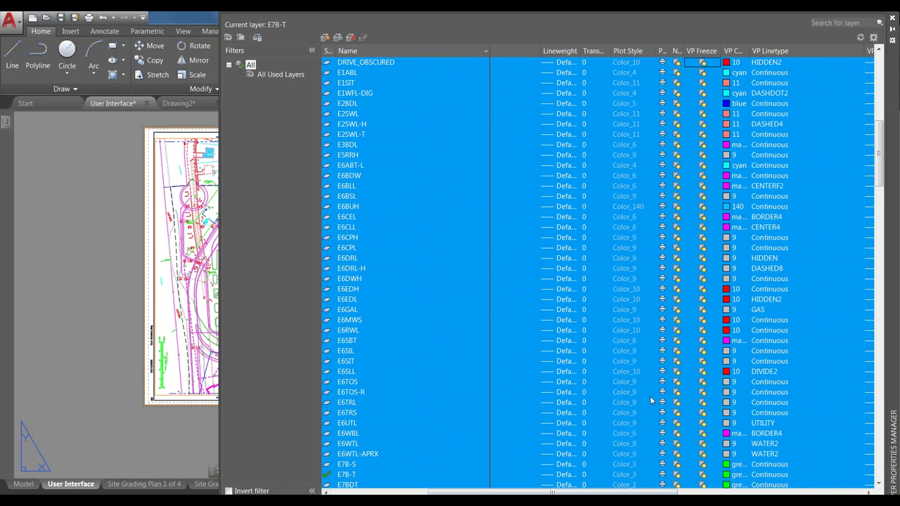
pyautogui.moveTo(623, 492); pyautogui.dragTo(702, 492)
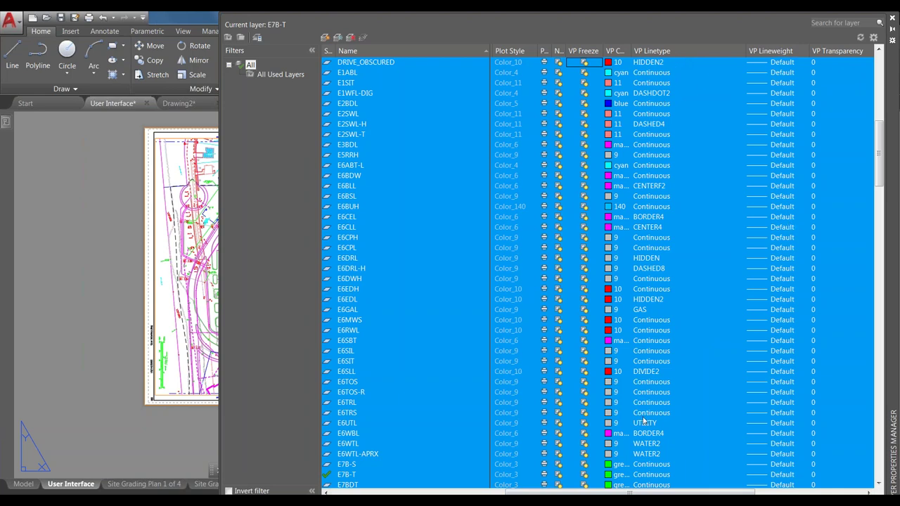
pyautogui.moveTo(682, 492); pyautogui.dragTo(620, 492)
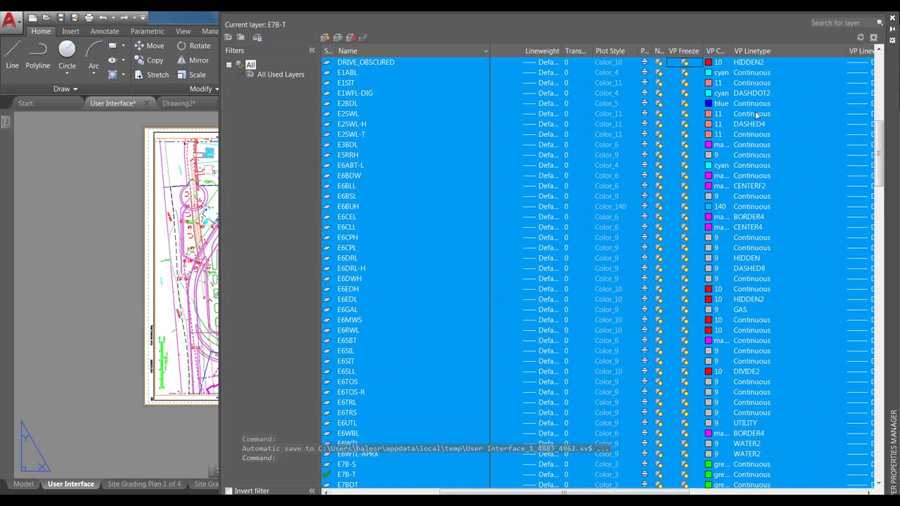
pyautogui.click(756, 115)
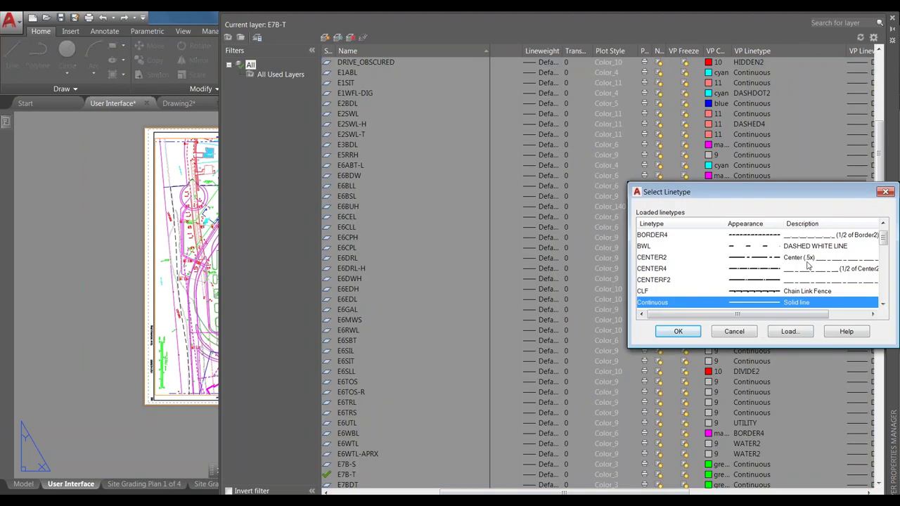
# - Cancel the Select Linetype dialog and close the Layer Properties Manager palette
pyautogui.click(739, 330)
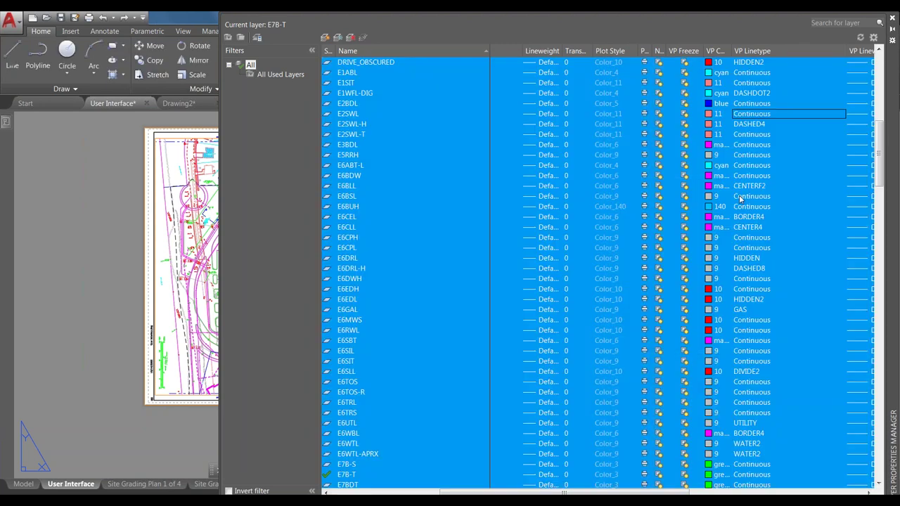
pyautogui.click(662, 493)
pyautogui.moveTo(662, 493); pyautogui.dragTo(612, 491)
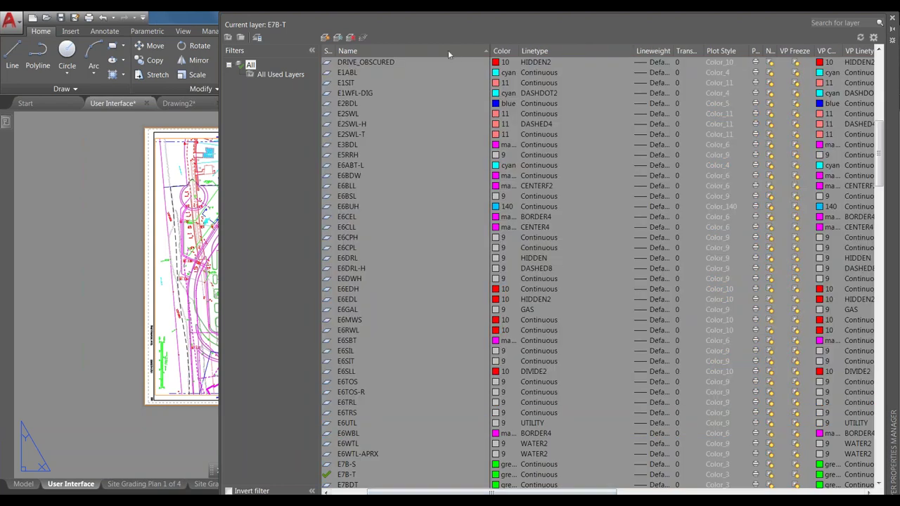
pyautogui.click(892, 18)
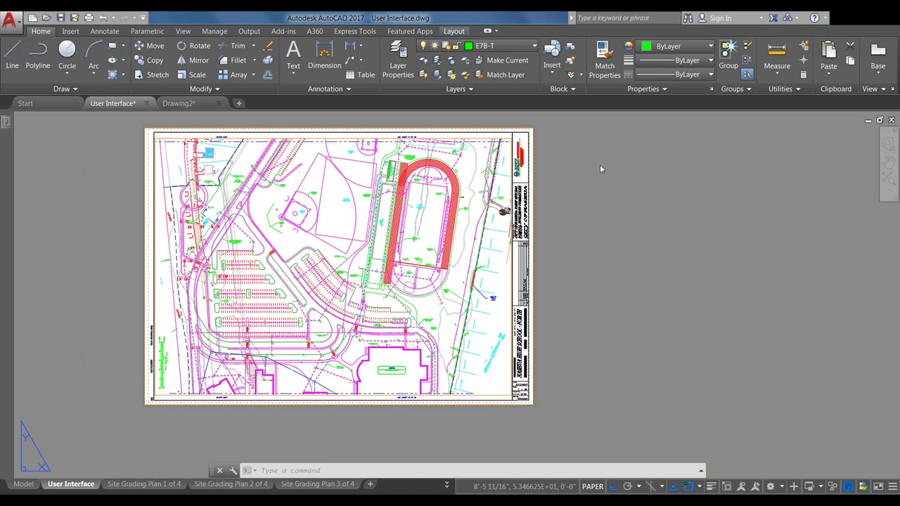
# - Switch to the PowerPoint deck and move from slide 5 to slide 9, Additional Resources
pyautogui.moveTo(285, 492)
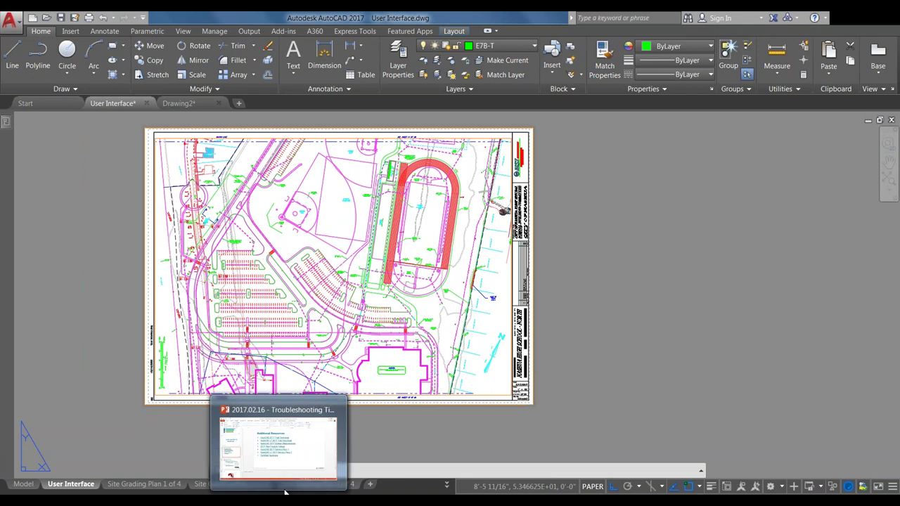
pyautogui.click(279, 443)
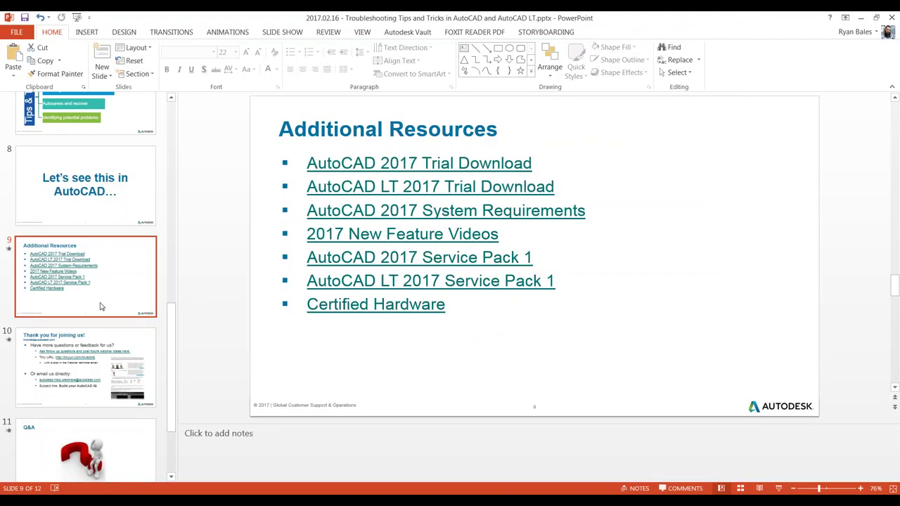
pyautogui.scroll(5, 101, 295)
pyautogui.click(106, 239)
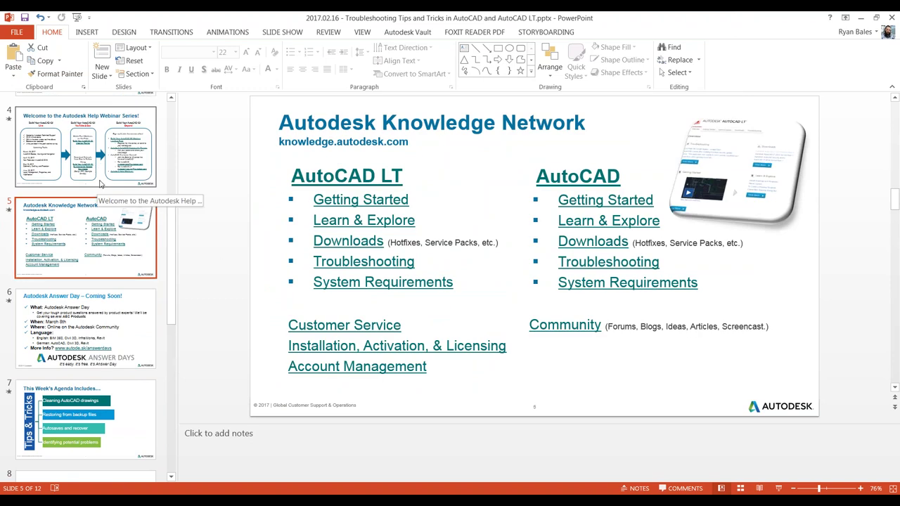
pyautogui.scroll(3, 93, 232)
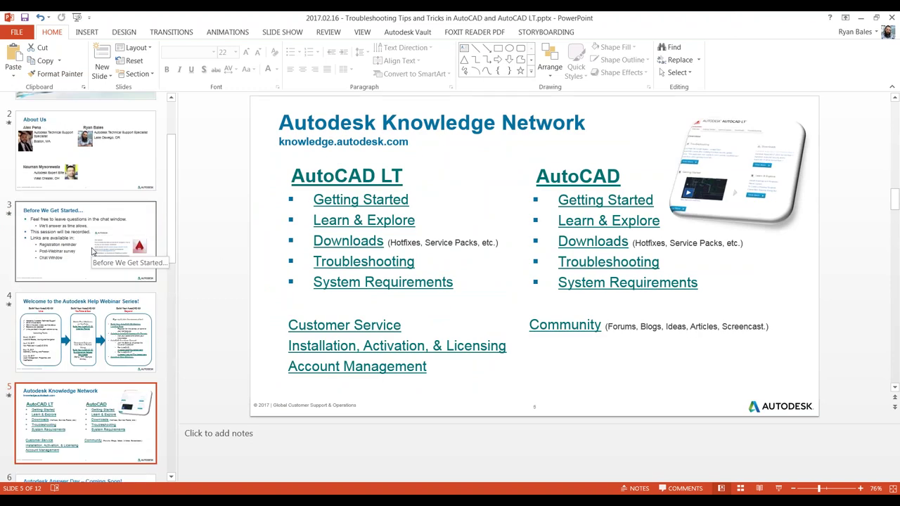
pyautogui.scroll(-5, 92, 251)
pyautogui.scroll(-2, 92, 253)
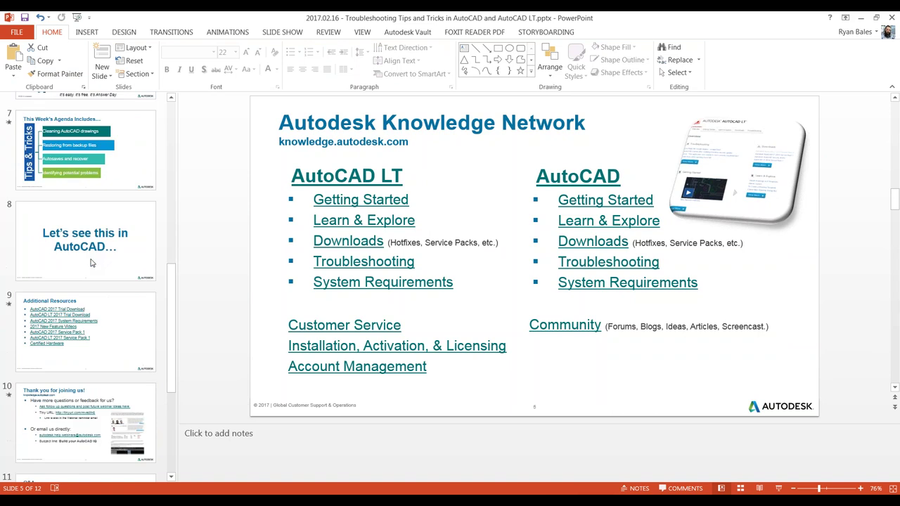
pyautogui.click(88, 323)
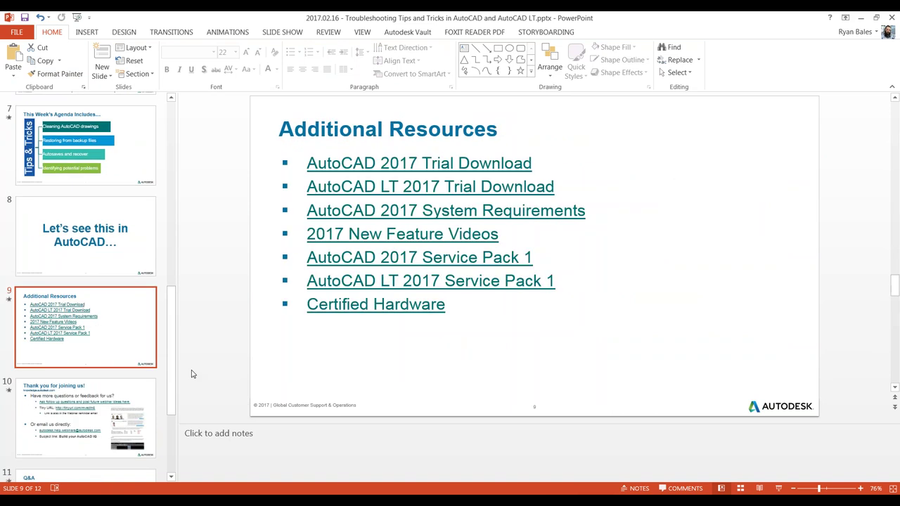
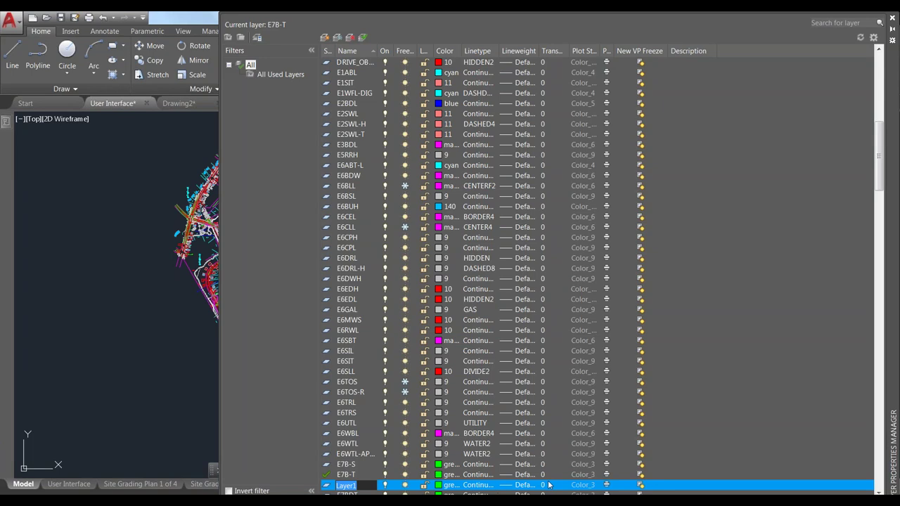
# - Turn on Layer1's New VP Freeze, then pick the User Interface layout from the file tab preview
pyautogui.click(644, 489)
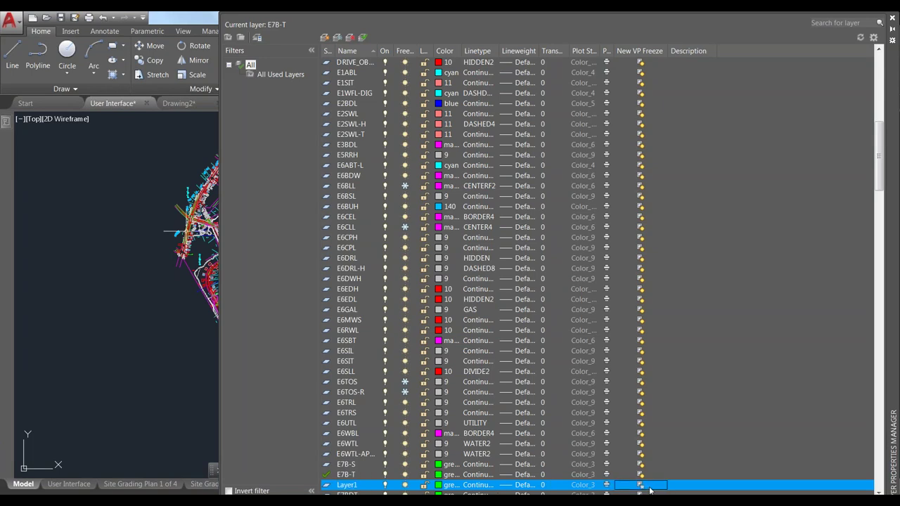
pyautogui.scroll(-1, 604, 415)
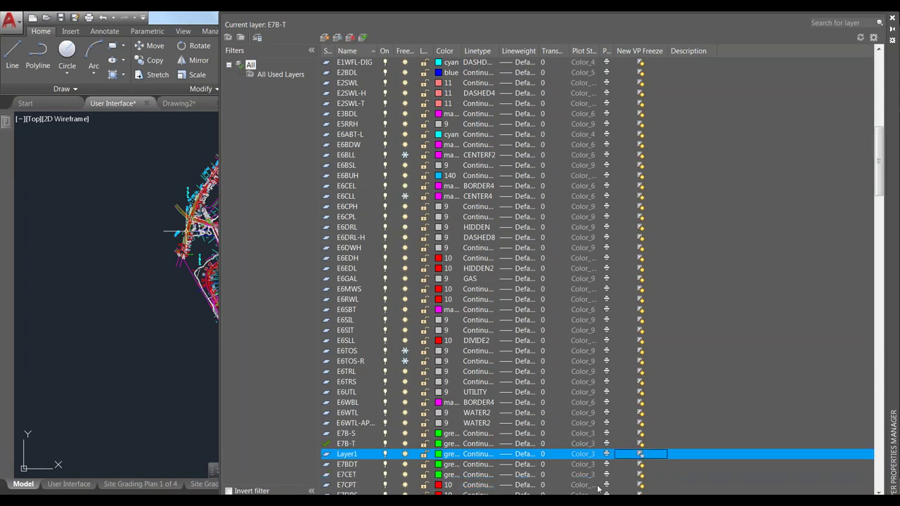
pyautogui.rightClick(119, 104)
pyautogui.click(108, 106)
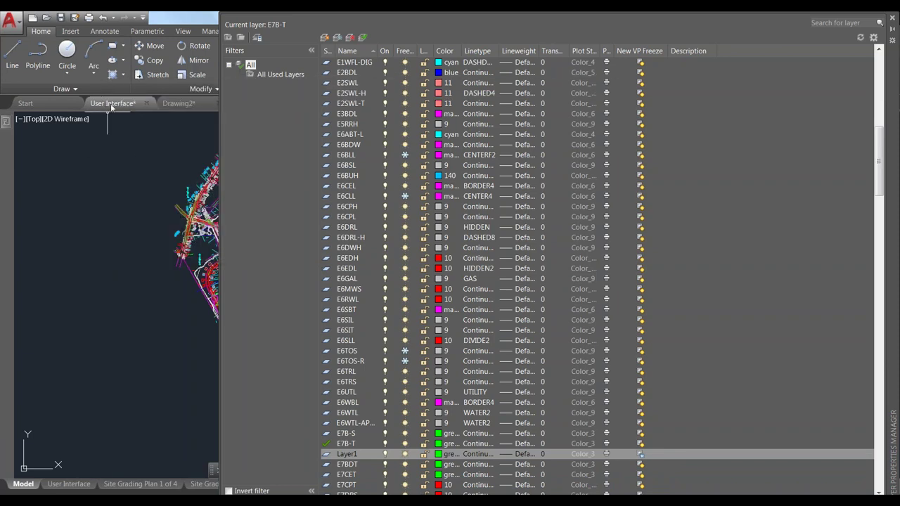
pyautogui.moveTo(111, 106)
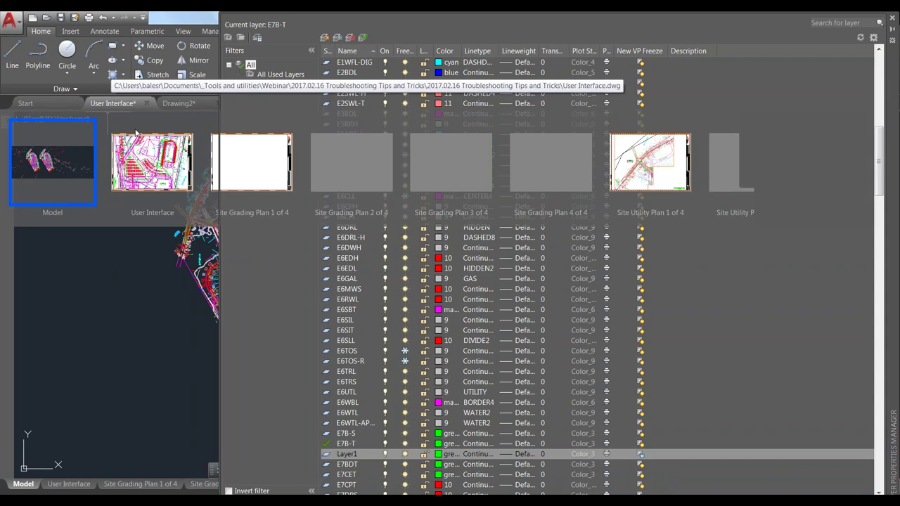
pyautogui.click(137, 136)
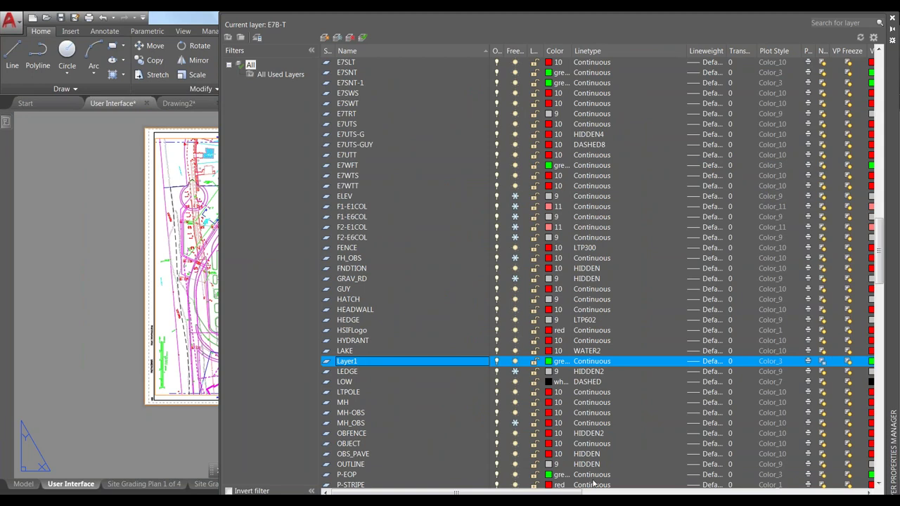
# - Widen the New VP Freeze column to read Layer1's setting, cancelling any pending command
pyautogui.moveTo(445, 493); pyautogui.dragTo(628, 481)
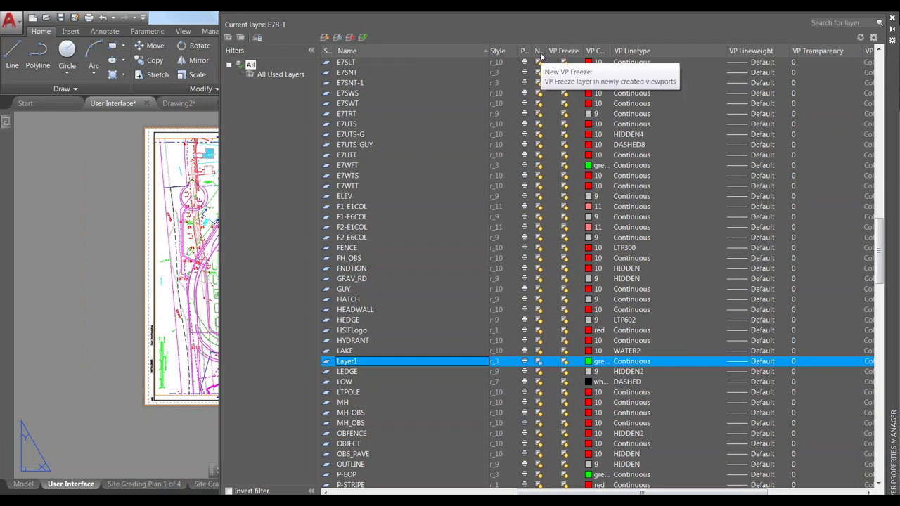
pyautogui.doubleClick(546, 51)
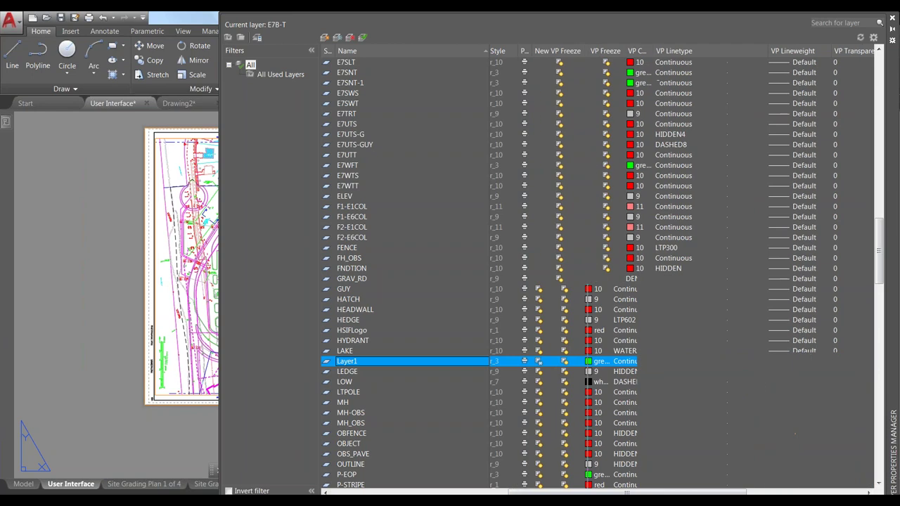
pyautogui.press('Escape')
# - Create a single small viewport on the layout with the VIEWPORTS command and two corner picks
pyautogui.write('vie')
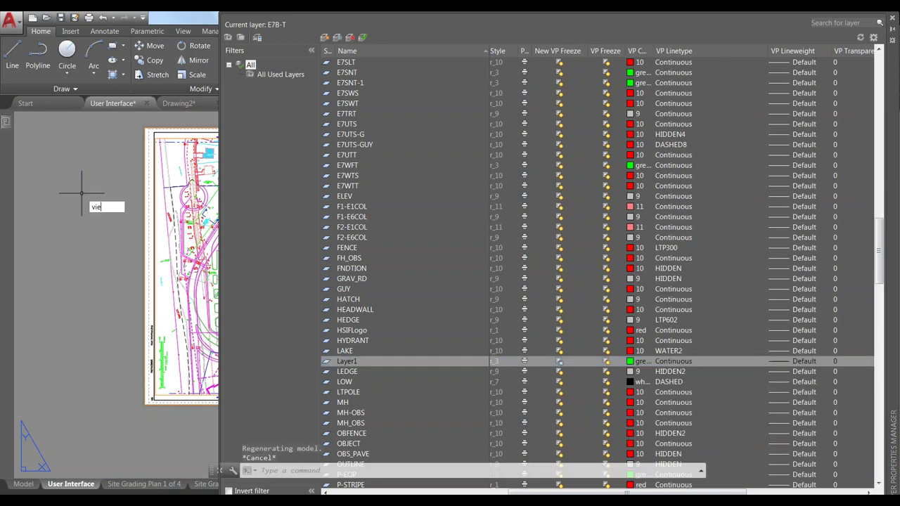
pyautogui.write('wports')
pyautogui.press('Return')
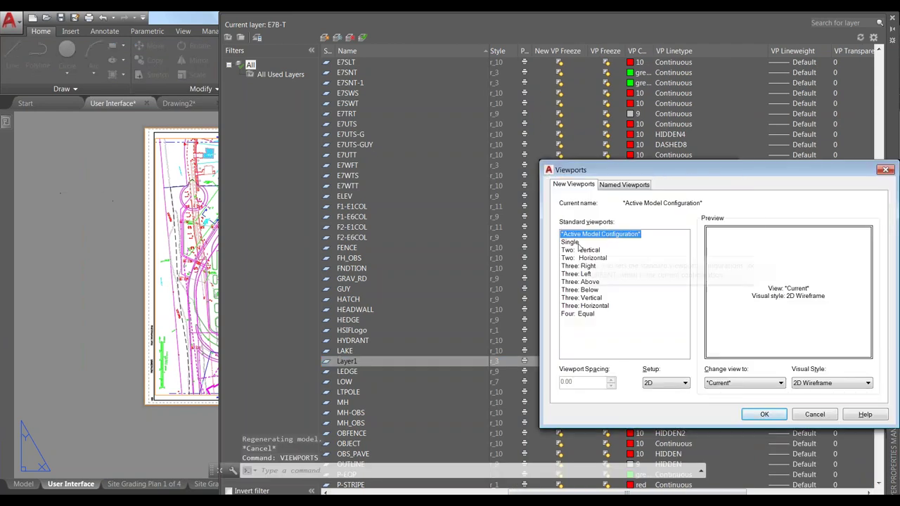
pyautogui.click(760, 415)
pyautogui.click(39, 236)
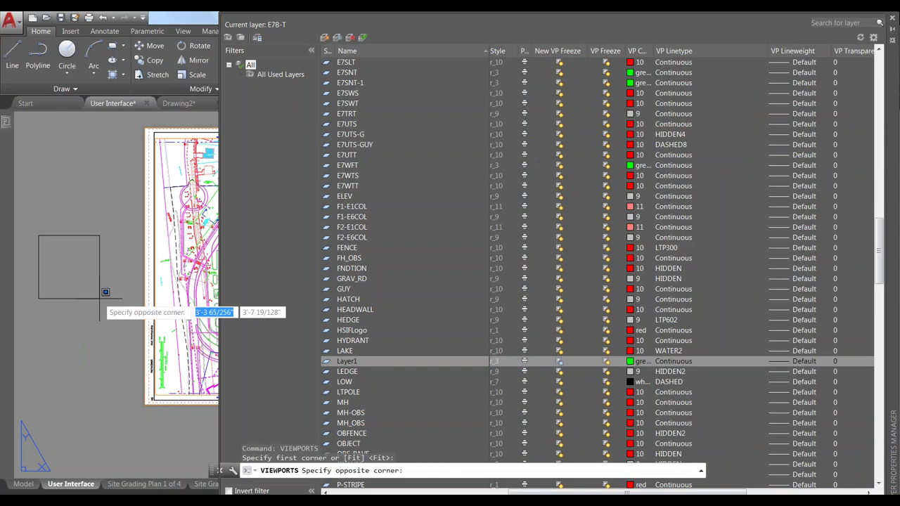
pyautogui.click(100, 298)
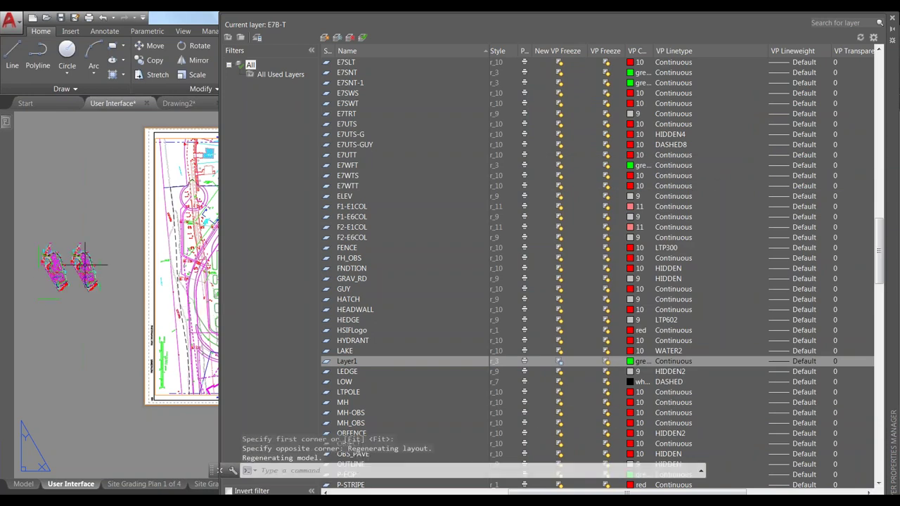
# - Work inside the new viewport's model space and select Layer1 in the layer list
pyautogui.doubleClick(79, 289)
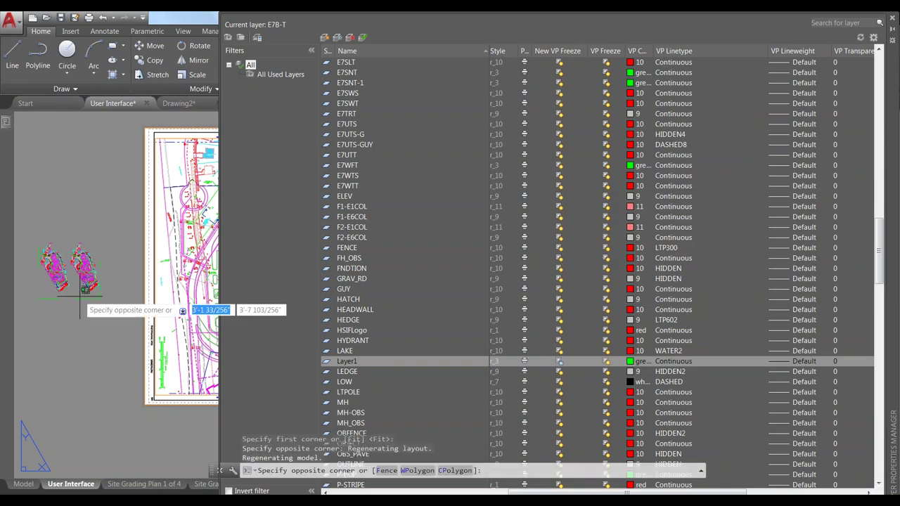
pyautogui.click(362, 361)
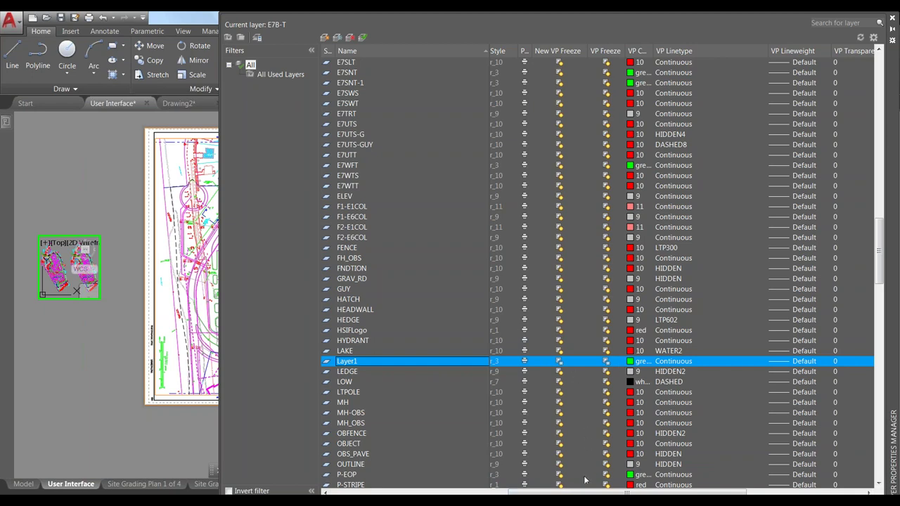
pyautogui.moveTo(584, 494); pyautogui.dragTo(408, 491)
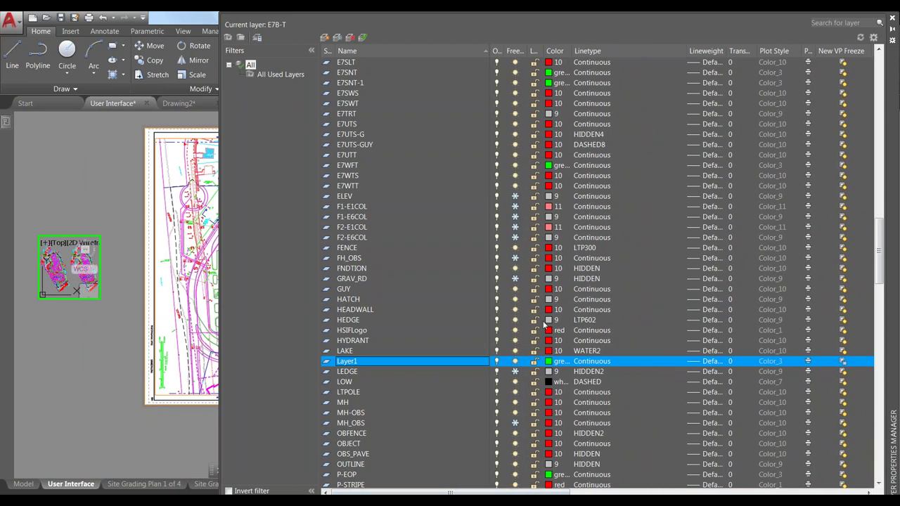
# - Return to paper space, delete the small viewport, and close the Layer Properties Manager
pyautogui.doubleClick(79, 201)
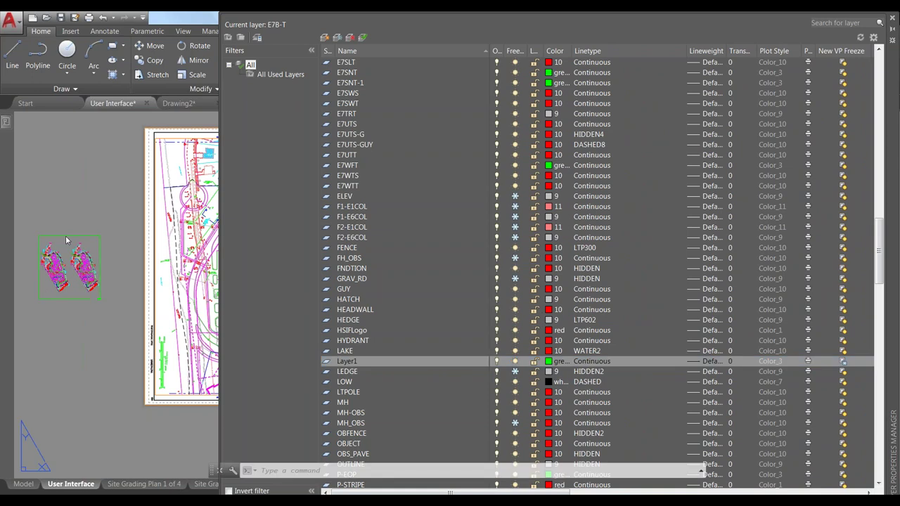
pyautogui.click(68, 233)
pyautogui.click(97, 181)
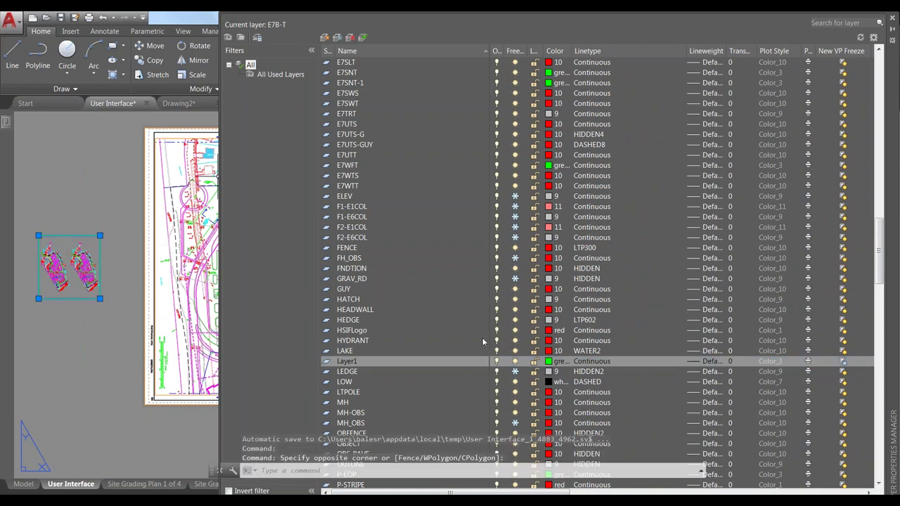
pyautogui.press('Delete')
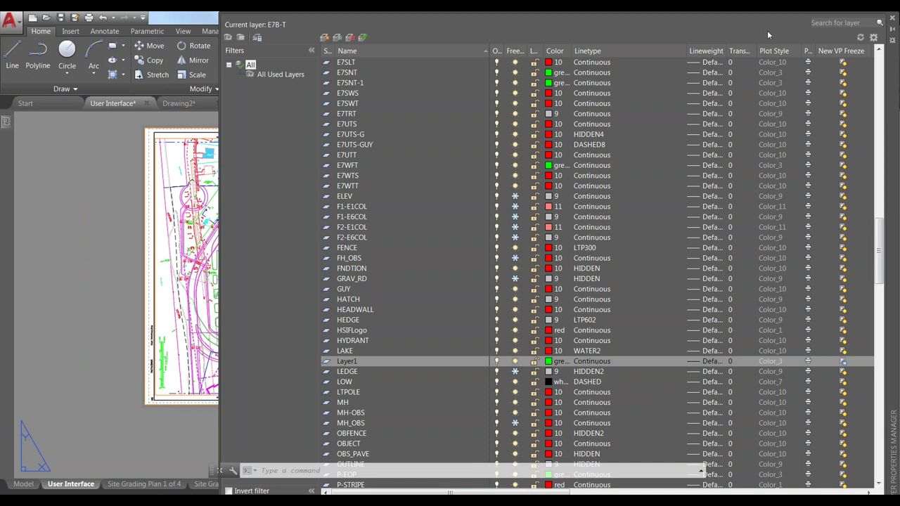
pyautogui.click(892, 17)
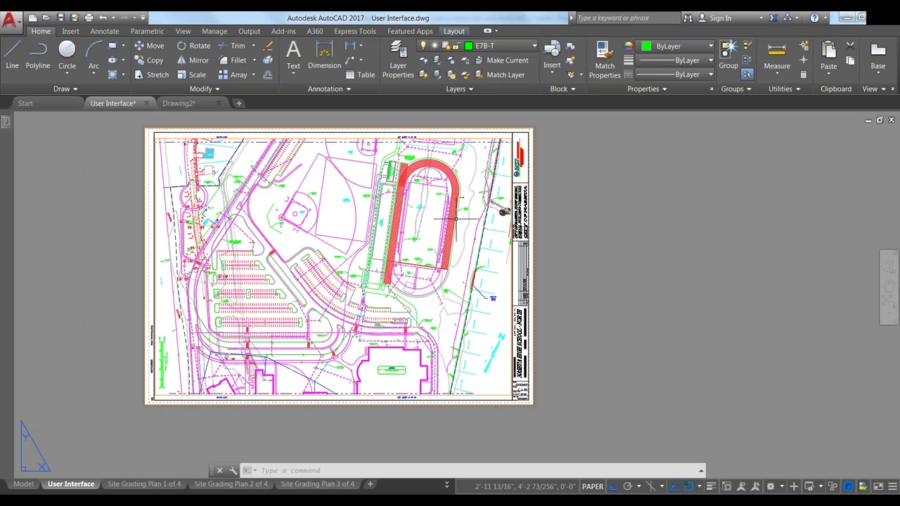
# - Reopen the Layer Properties Manager with the LAYER command
pyautogui.write('layer')
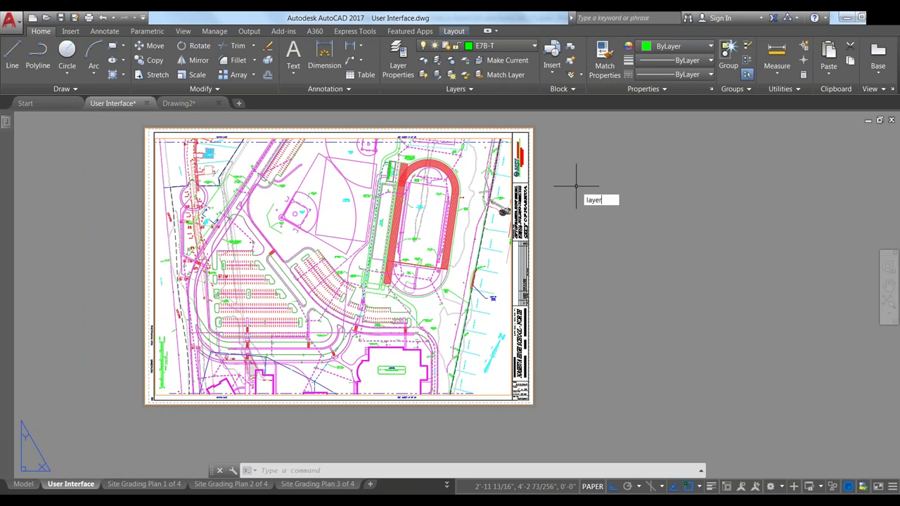
pyautogui.press('Return')
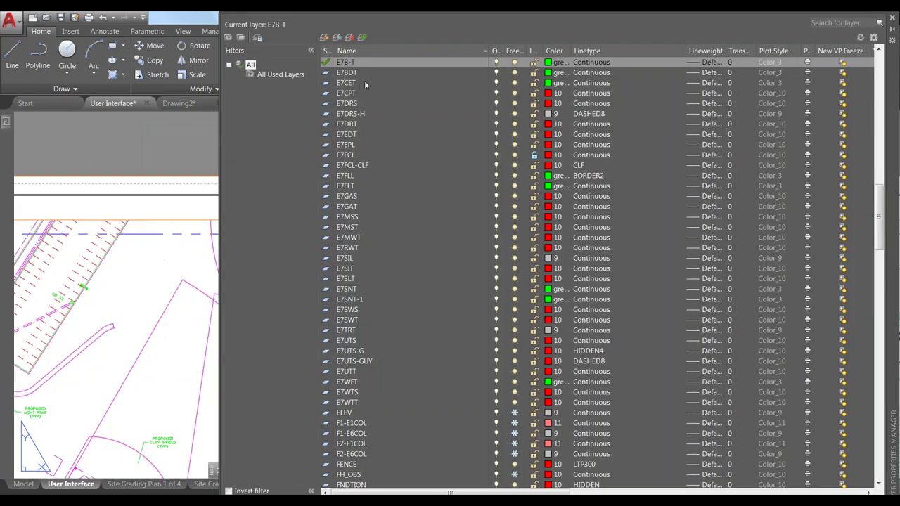
pyautogui.scroll(20, 364, 80)
pyautogui.scroll(-5, 864, 118)
pyautogui.scroll(10, 865, 118)
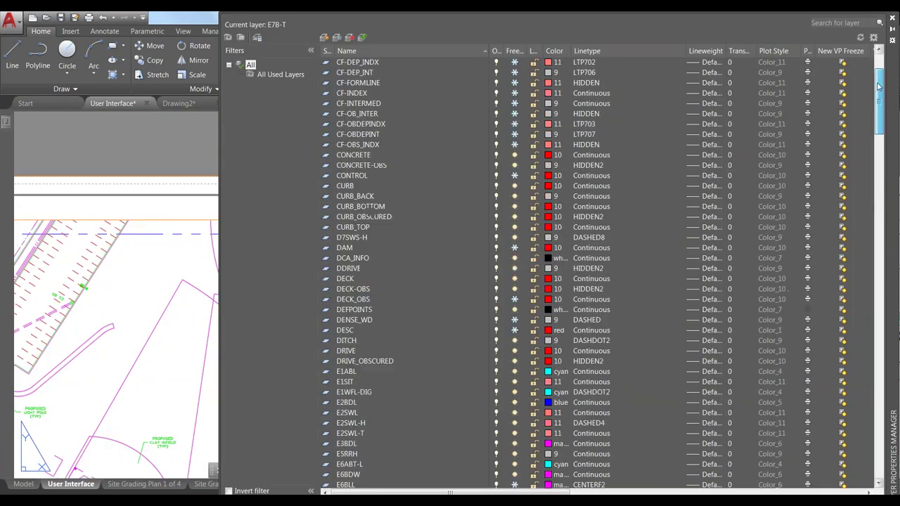
# - Try deleting layer 0 and dismiss the 'Layer - Not Deleted' warning
pyautogui.click(352, 62)
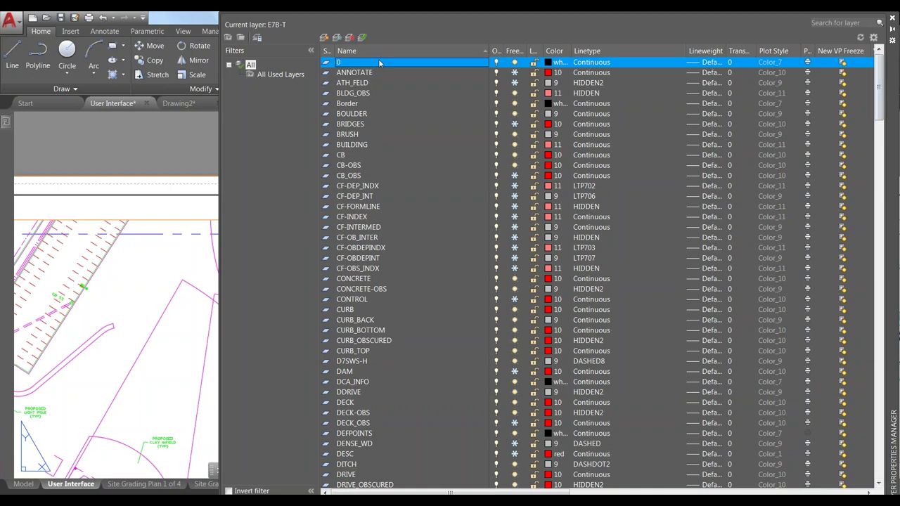
pyautogui.click(349, 37)
pyautogui.press('Return')
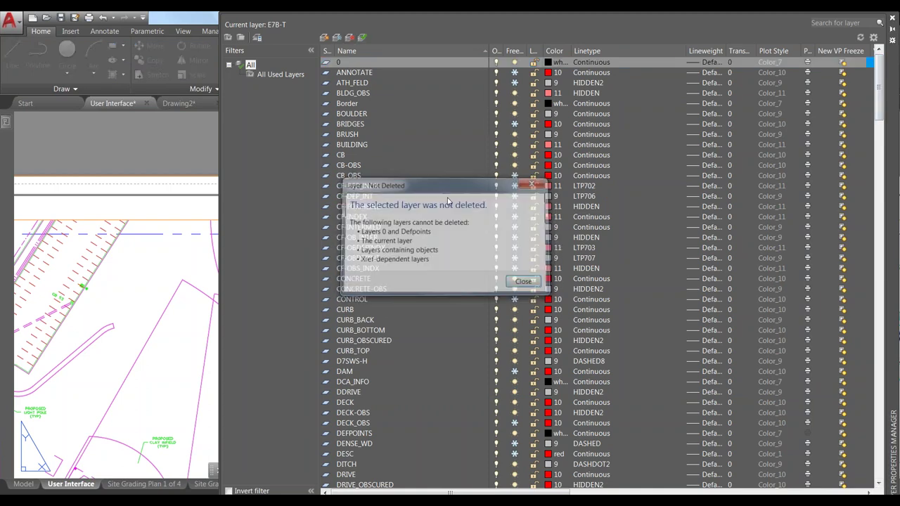
pyautogui.click(349, 37)
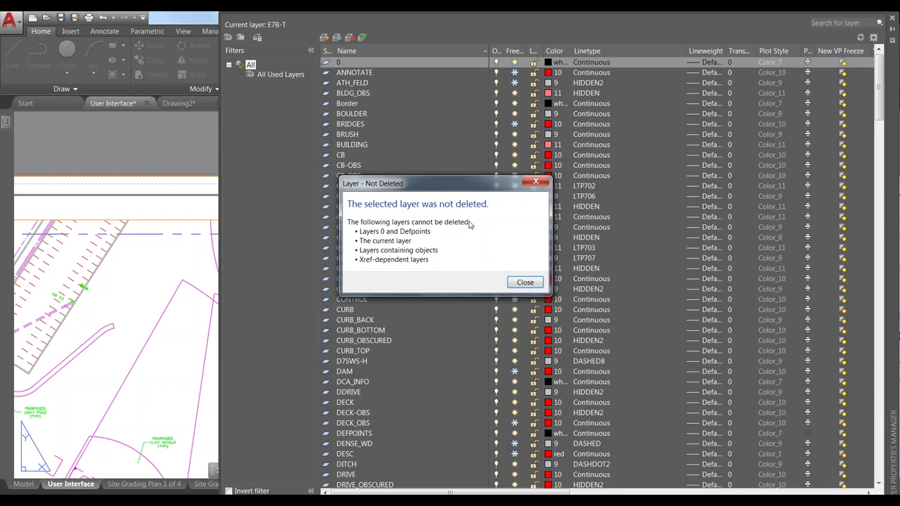
pyautogui.press('Return')
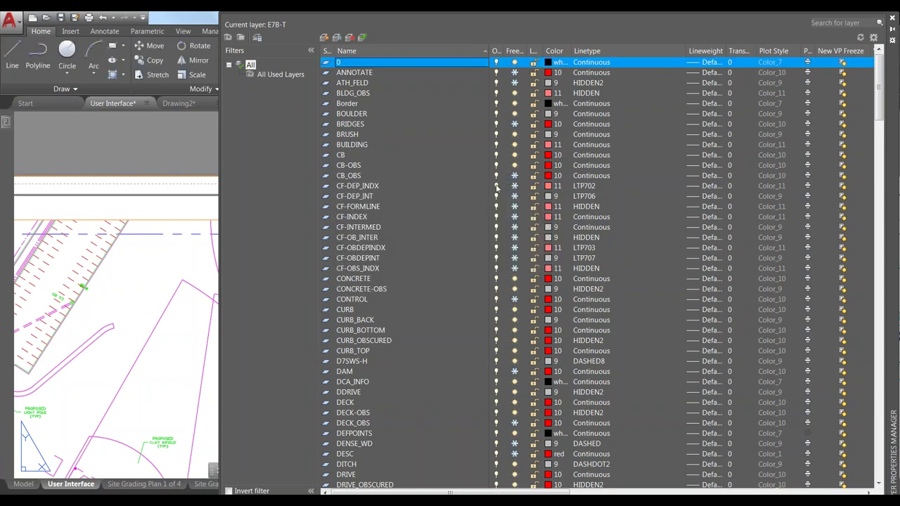
# - Browse the layer list, selecting CB_OBS, DEFPOINTS and P1SFT
pyautogui.click(446, 176)
pyautogui.scroll(-3, 447, 177)
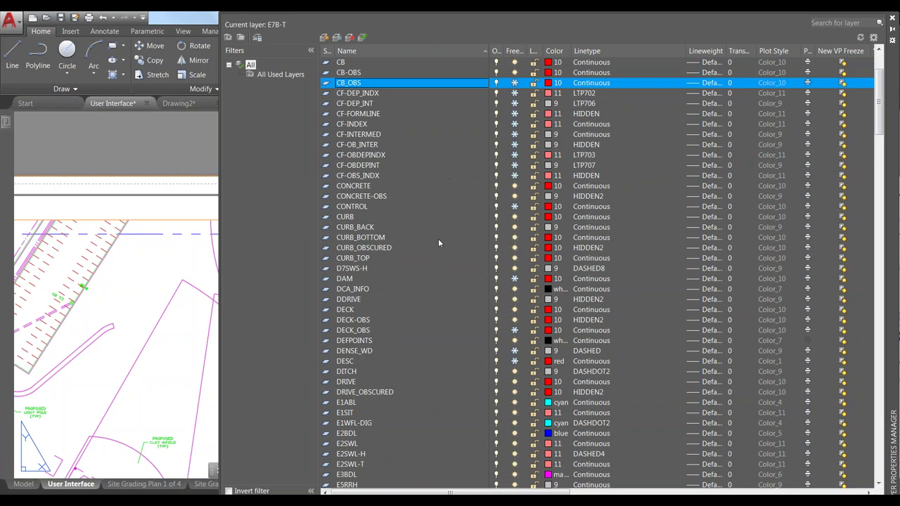
pyautogui.click(430, 341)
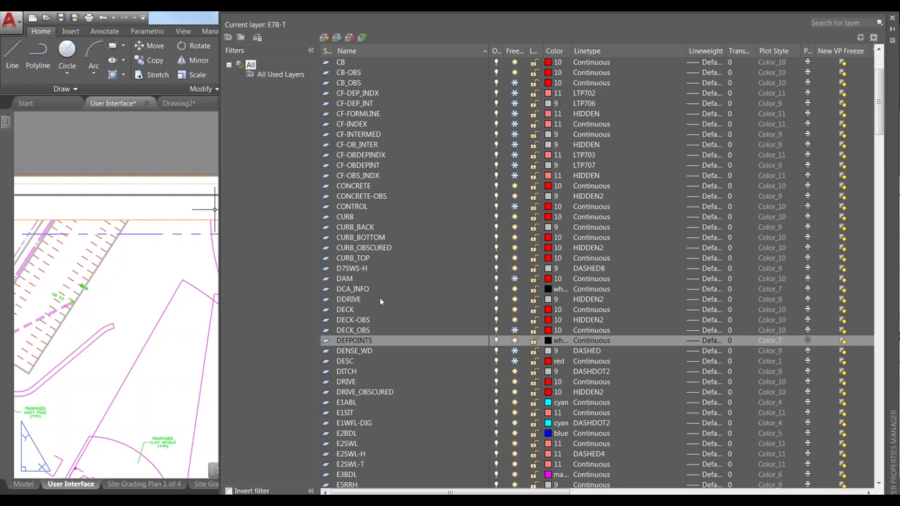
pyautogui.scroll(1, 380, 297)
pyautogui.scroll(-13, 383, 293)
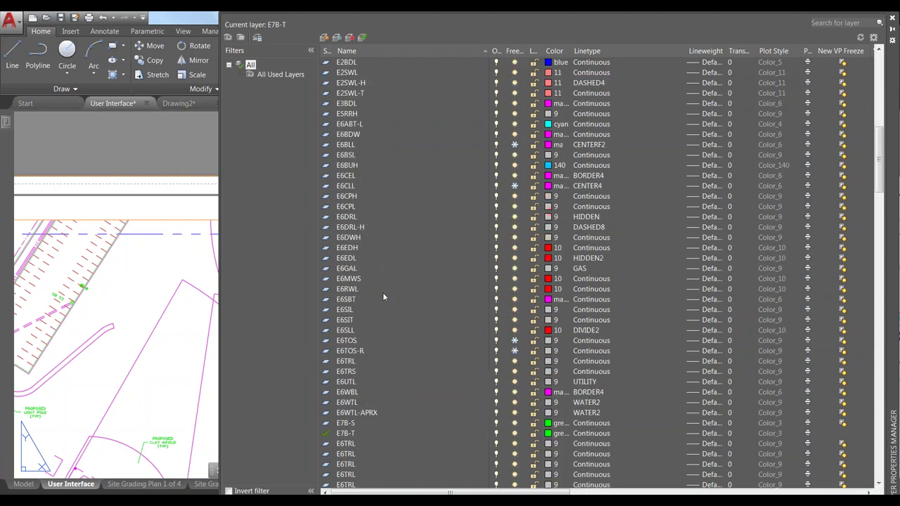
pyautogui.scroll(-15, 382, 293)
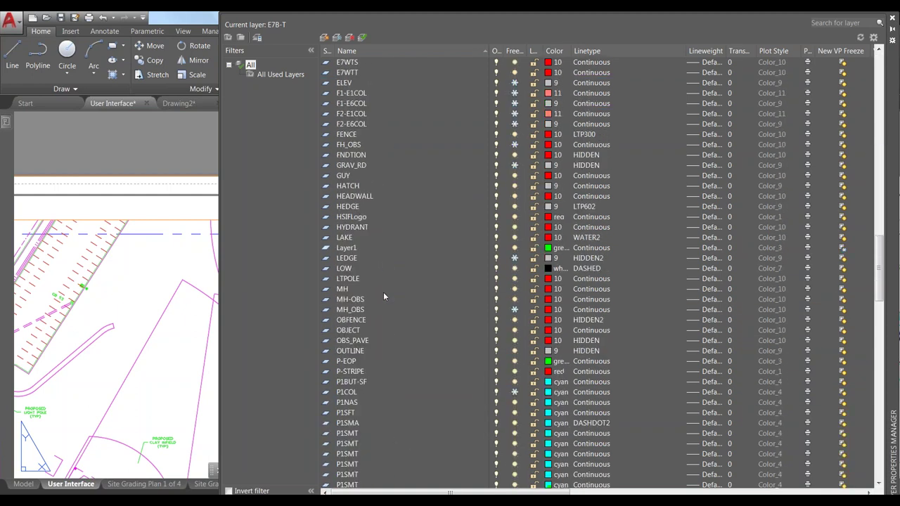
pyautogui.scroll(-1, 384, 297)
pyautogui.click(379, 403)
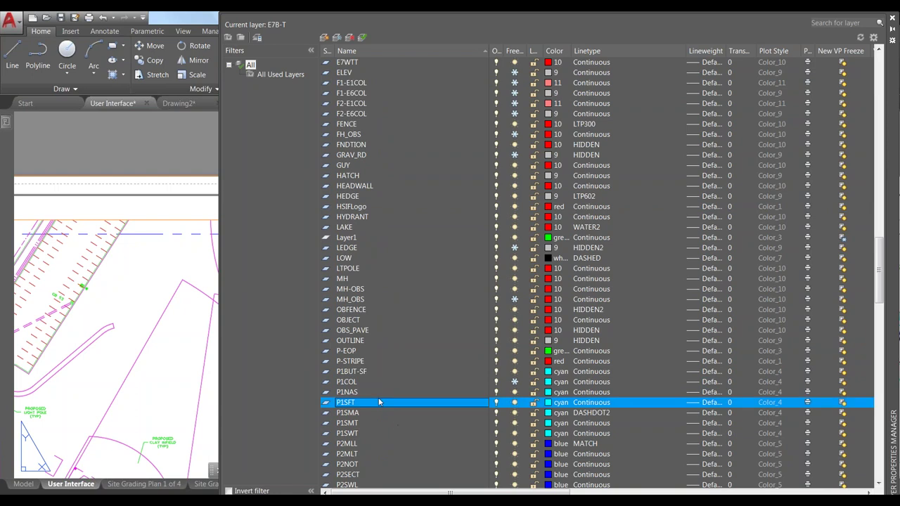
pyautogui.scroll(-3, 379, 401)
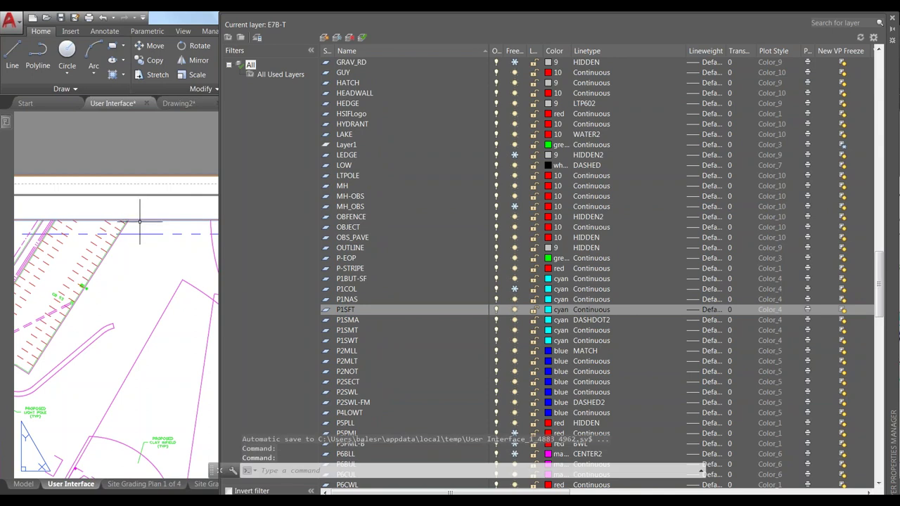
# - Select the viewport in the drawing and view its Properties
pyautogui.click(143, 218)
pyautogui.rightClick(156, 218)
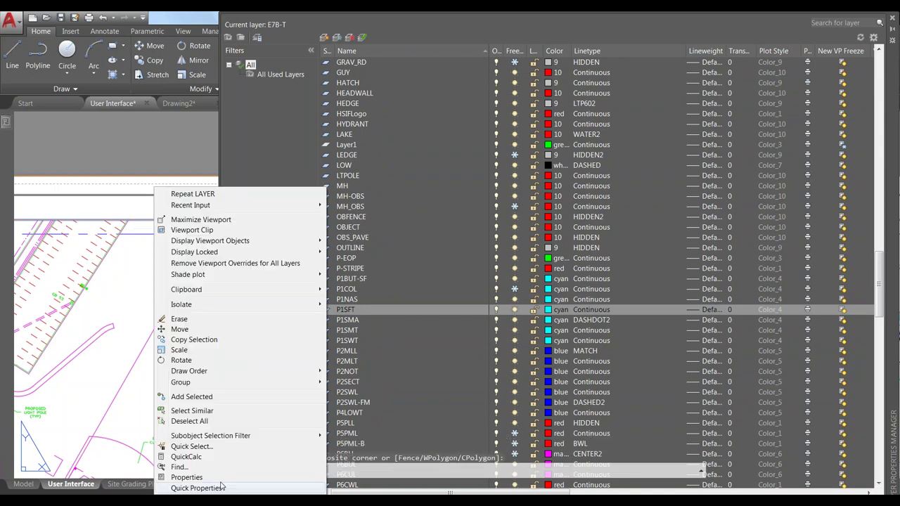
pyautogui.click(211, 478)
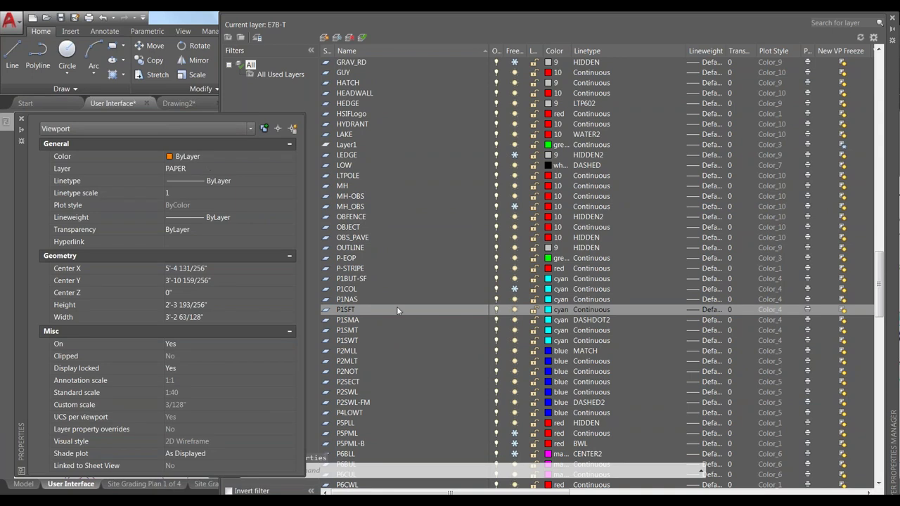
# - Select the P1BUT-SF and PAPER layers, then scroll back to the top of the list
pyautogui.click(377, 277)
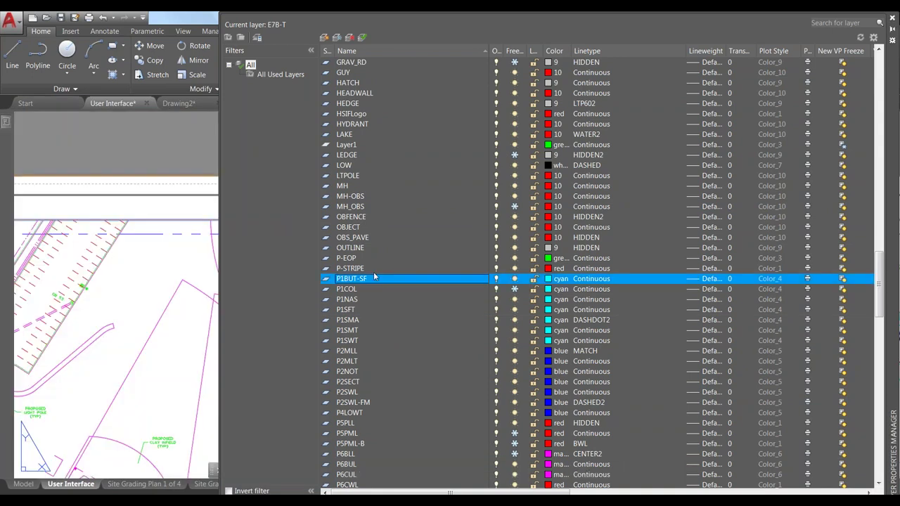
pyautogui.scroll(-11, 374, 277)
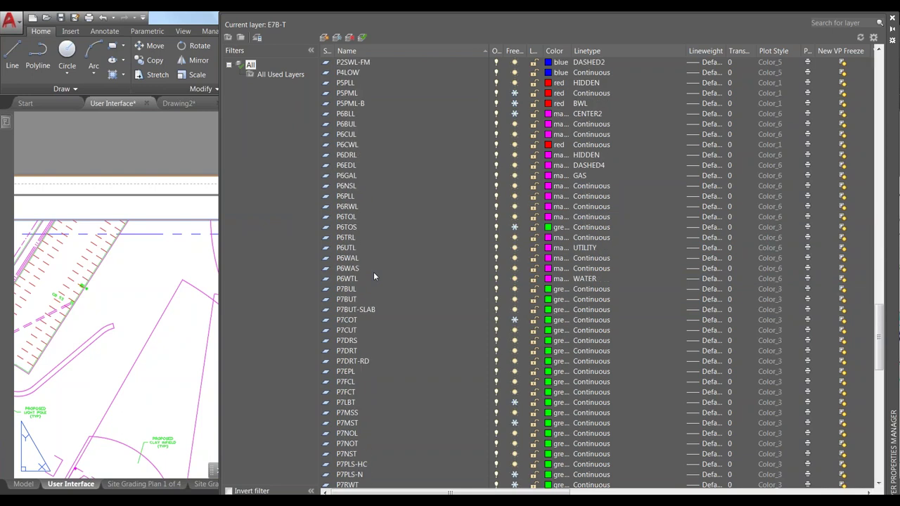
pyautogui.scroll(-9, 373, 277)
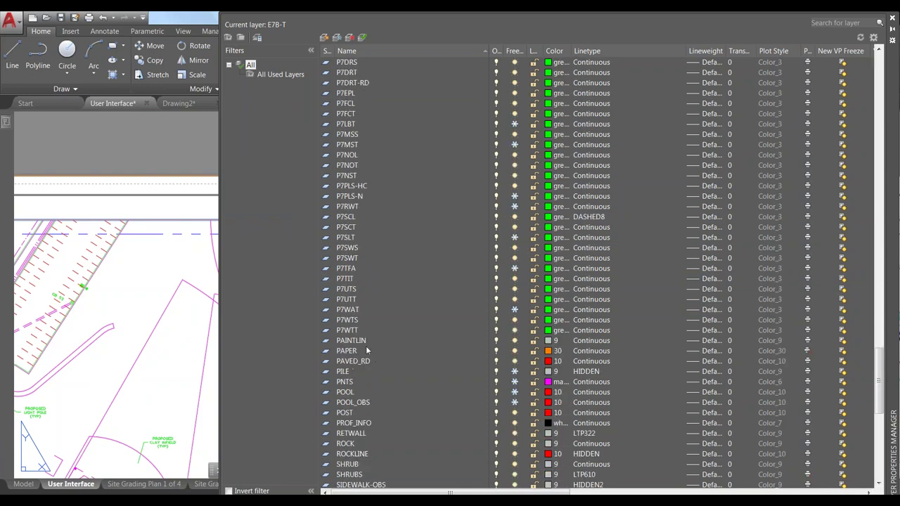
pyautogui.click(367, 350)
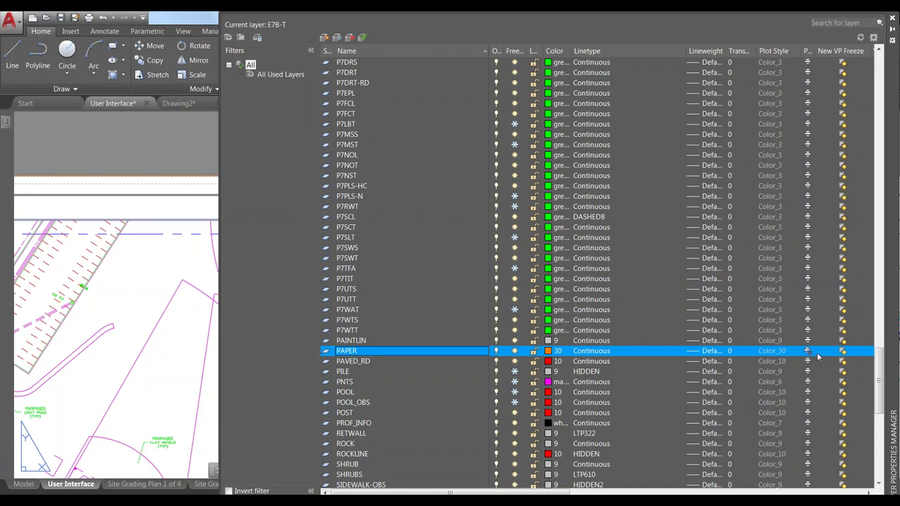
pyautogui.scroll(20, 818, 356)
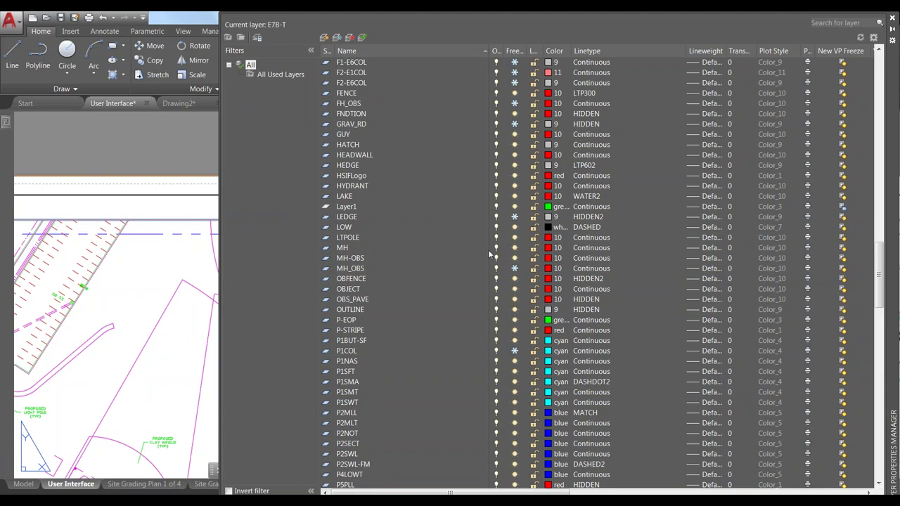
pyautogui.scroll(20, 391, 277)
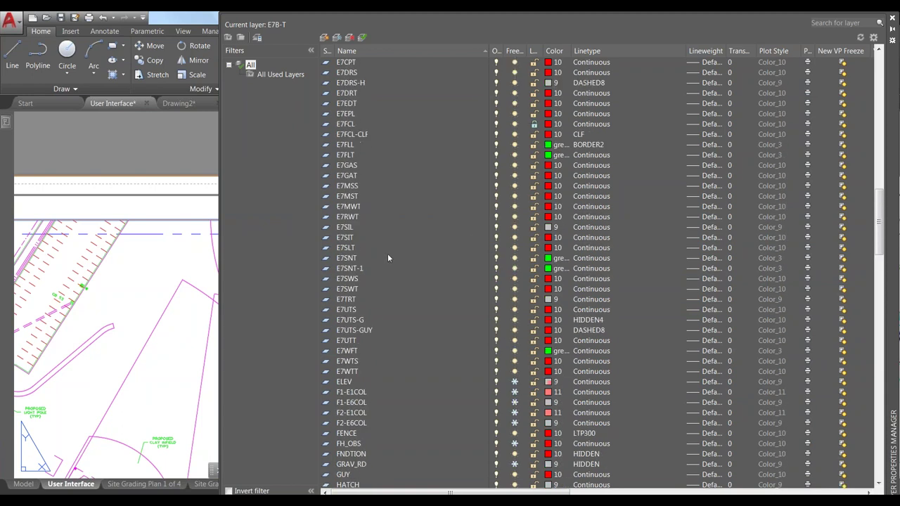
pyautogui.scroll(13, 390, 252)
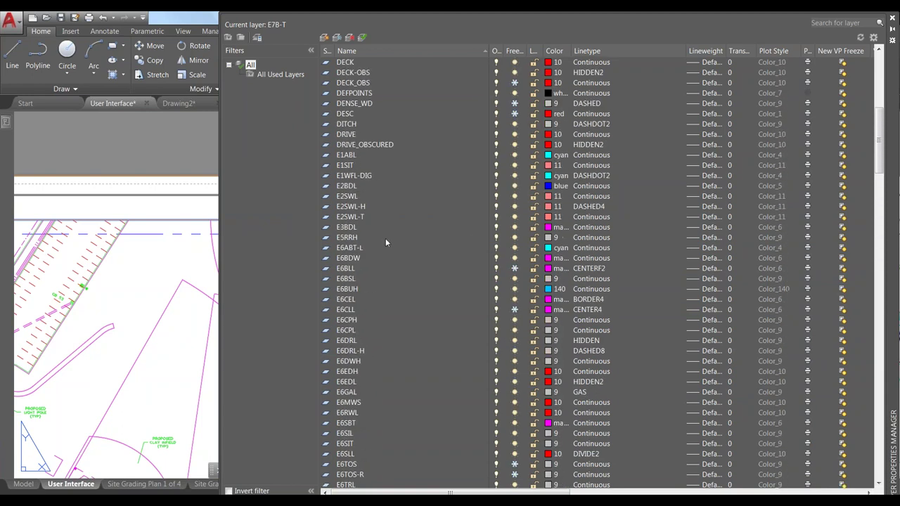
# - Select DEFPOINTS and open its Linetype cell to show Select Linetype
pyautogui.click(351, 93)
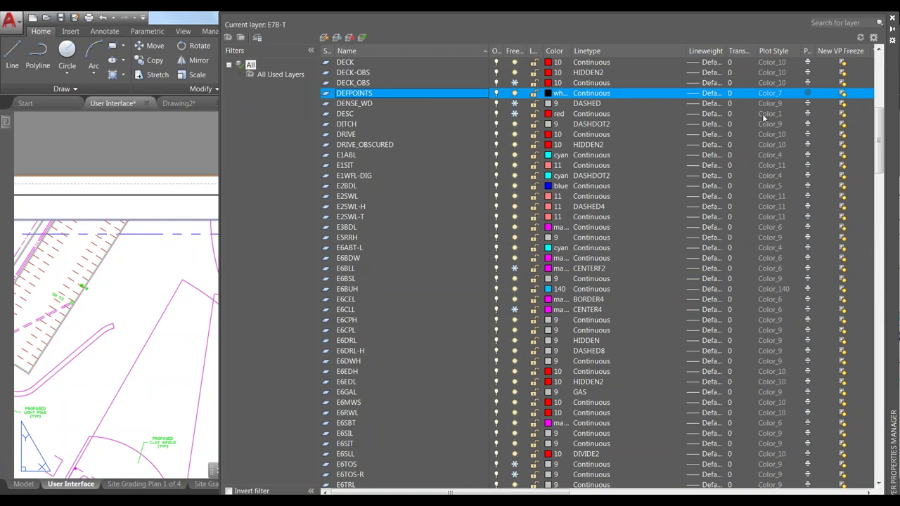
pyautogui.click(809, 104)
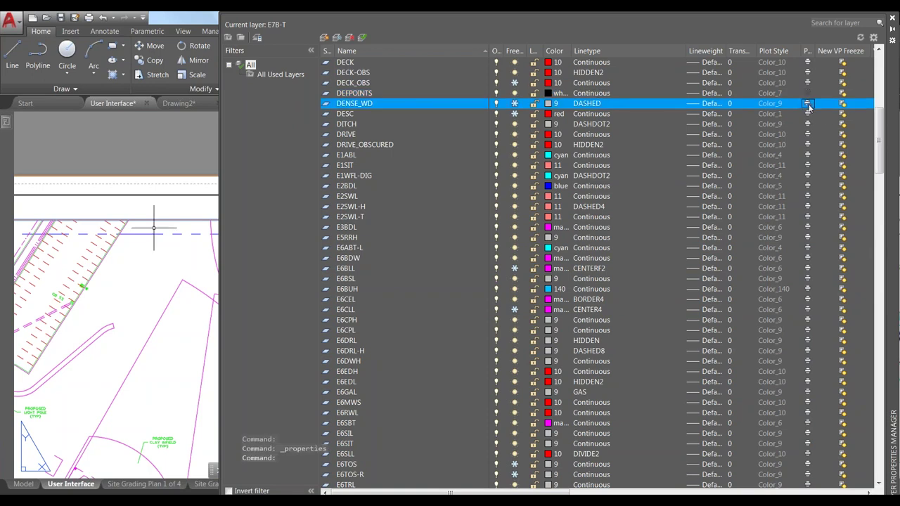
pyautogui.click(809, 93)
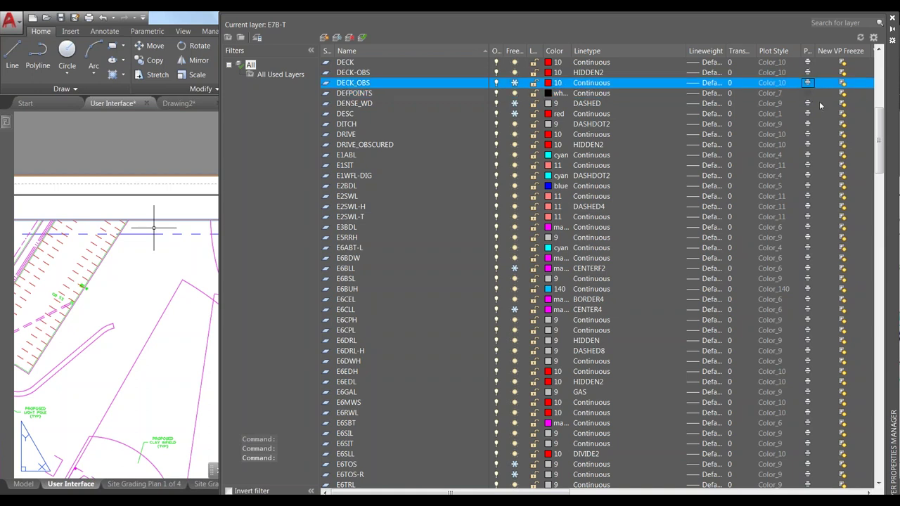
pyautogui.click(634, 97)
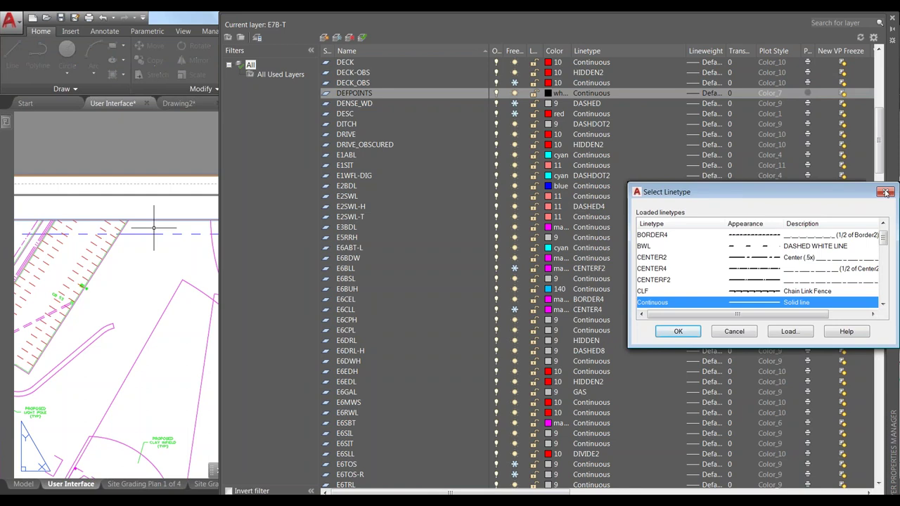
# - Cancel Select Linetype leaving DEFPOINTS Continuous, and show slide 5 of the webinar deck
pyautogui.press('Escape')
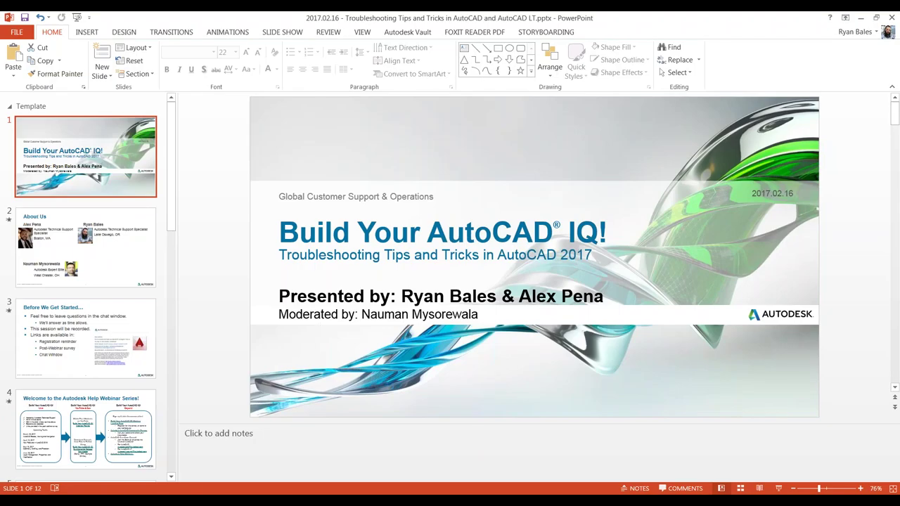
pyautogui.scroll(-3, 106, 338)
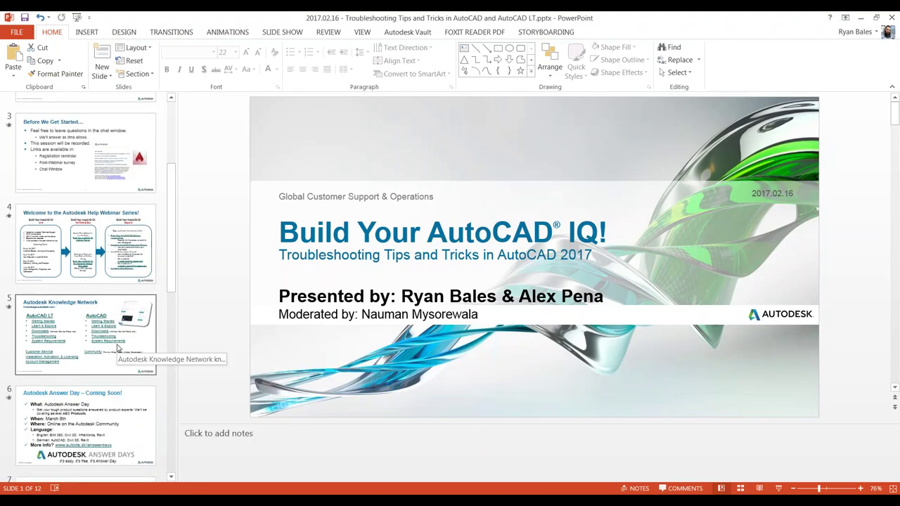
pyautogui.click(118, 348)
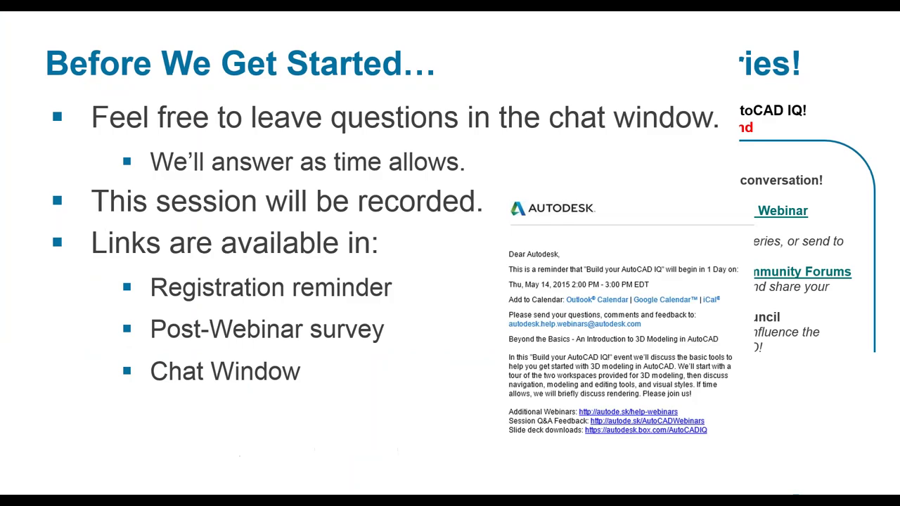